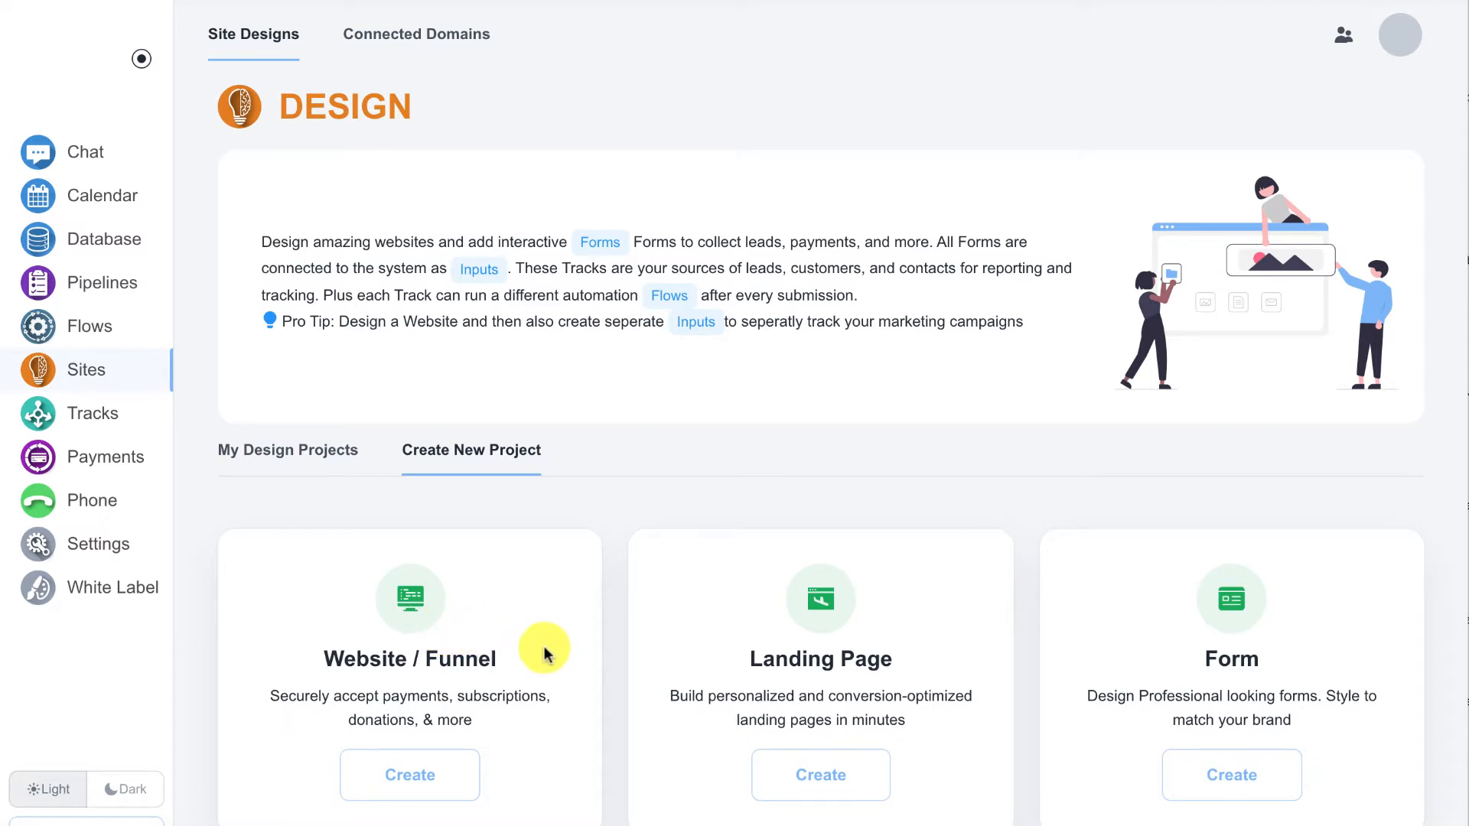
Create a new website/funnel project named "New Site".
{"action": "left_click", "coordinate": [410, 775]}
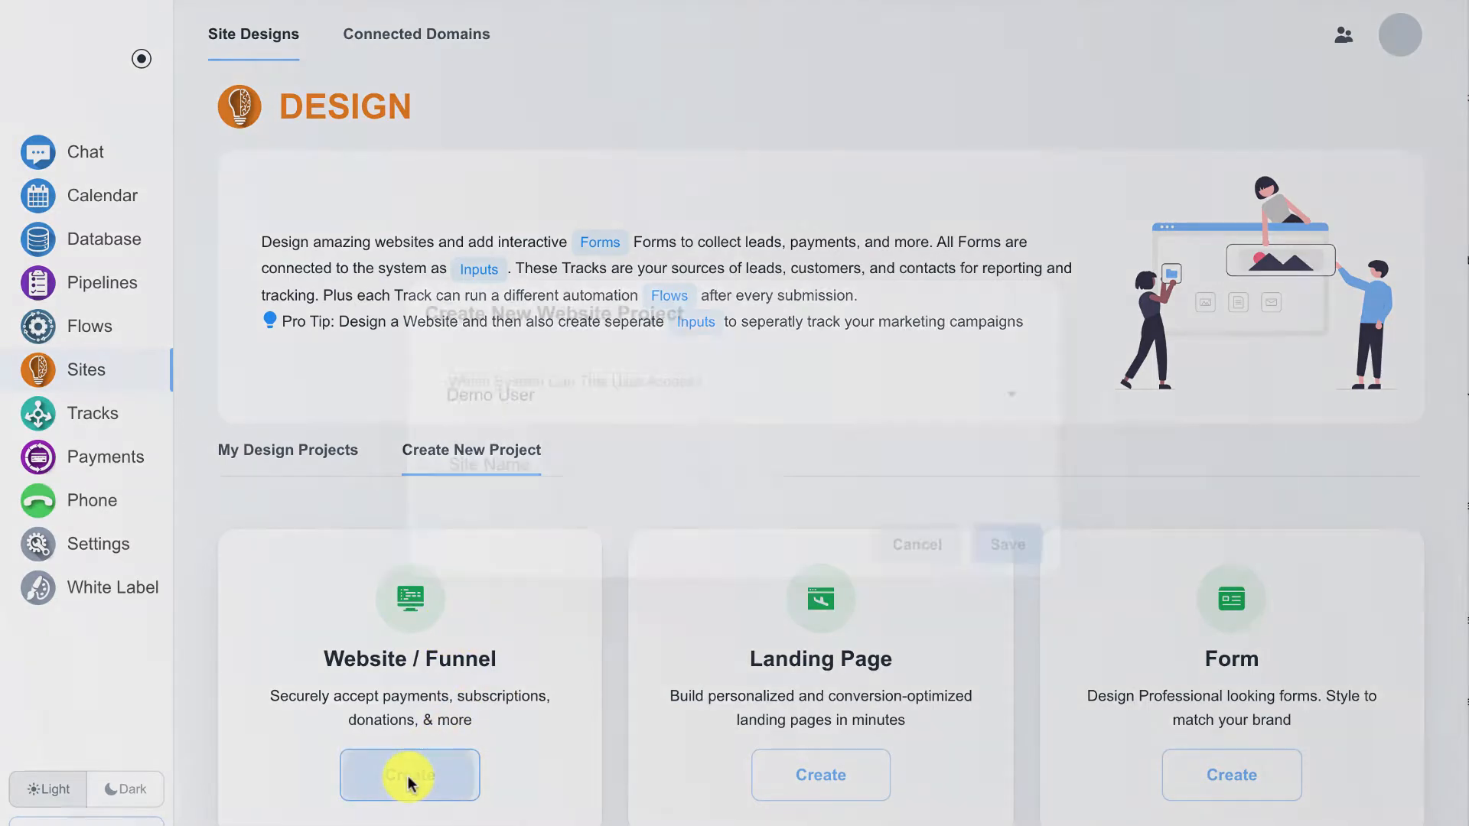
{"action": "left_click", "coordinate": [603, 464]}
{"action": "type", "text": "New Site"}
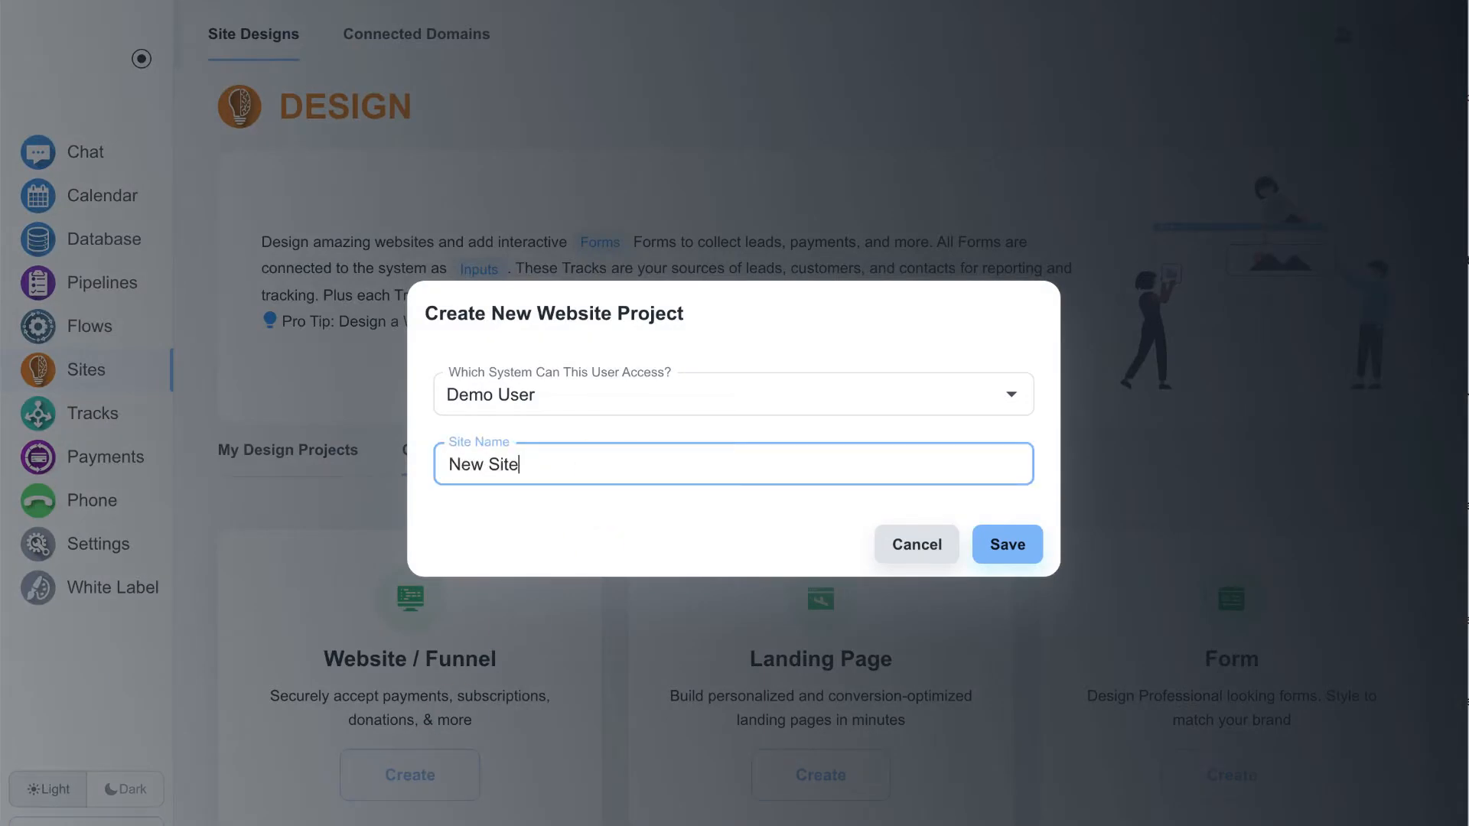
{"action": "key", "text": "Return"}
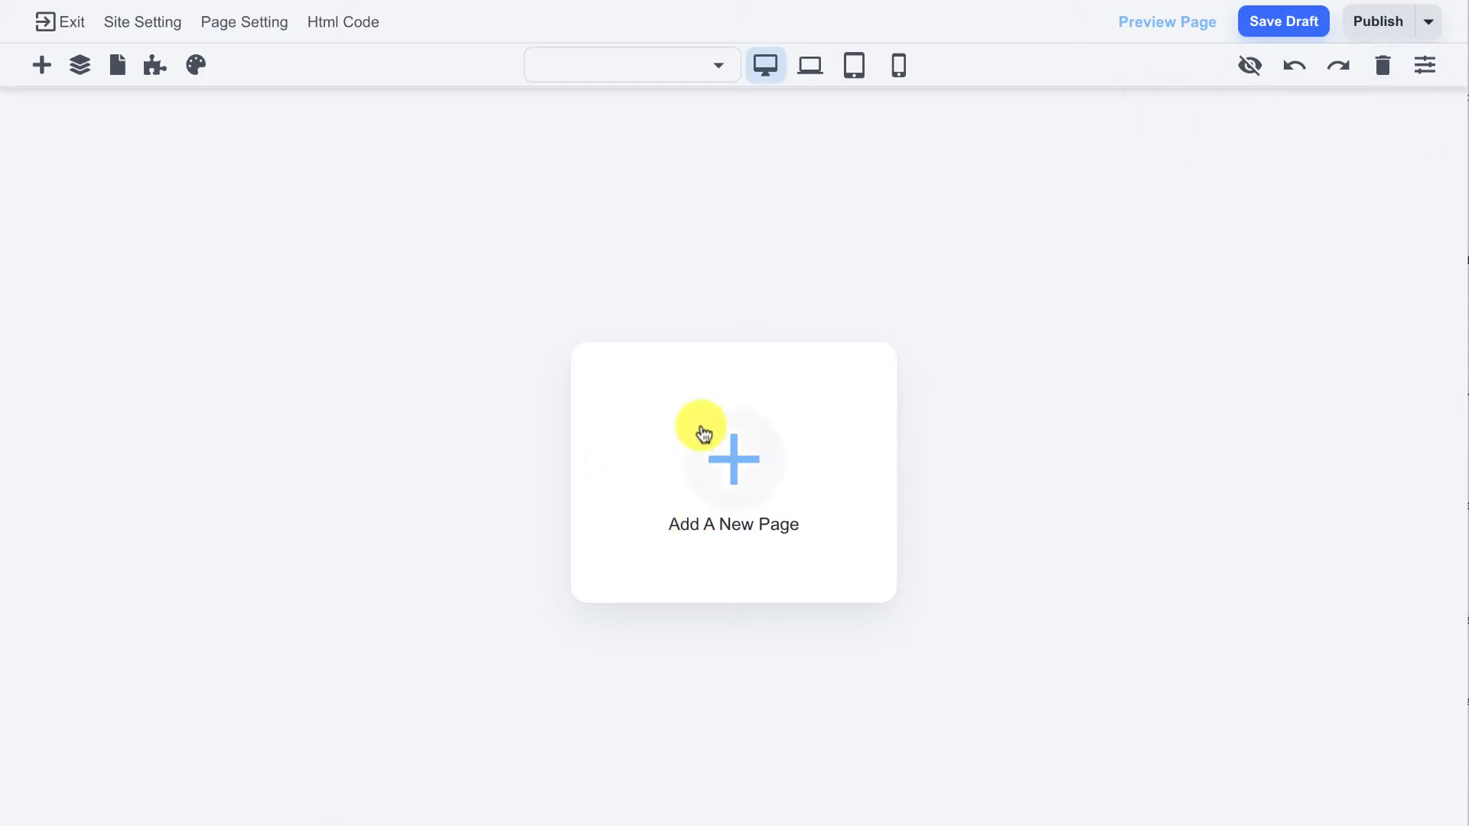
Add an empty page to the site and delete its welcome text.
{"action": "left_click", "coordinate": [726, 461]}
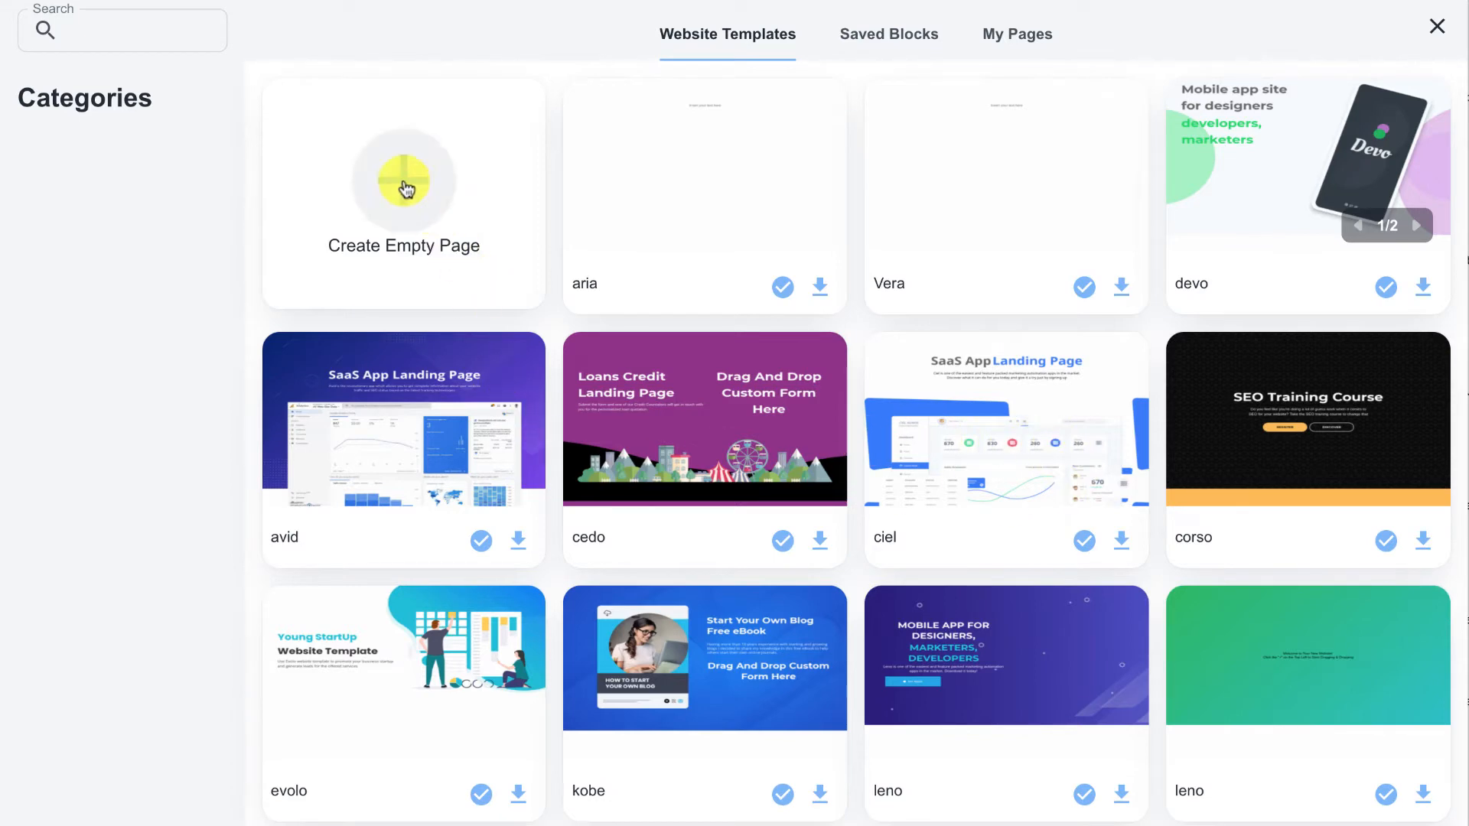
{"action": "left_click", "coordinate": [403, 182]}
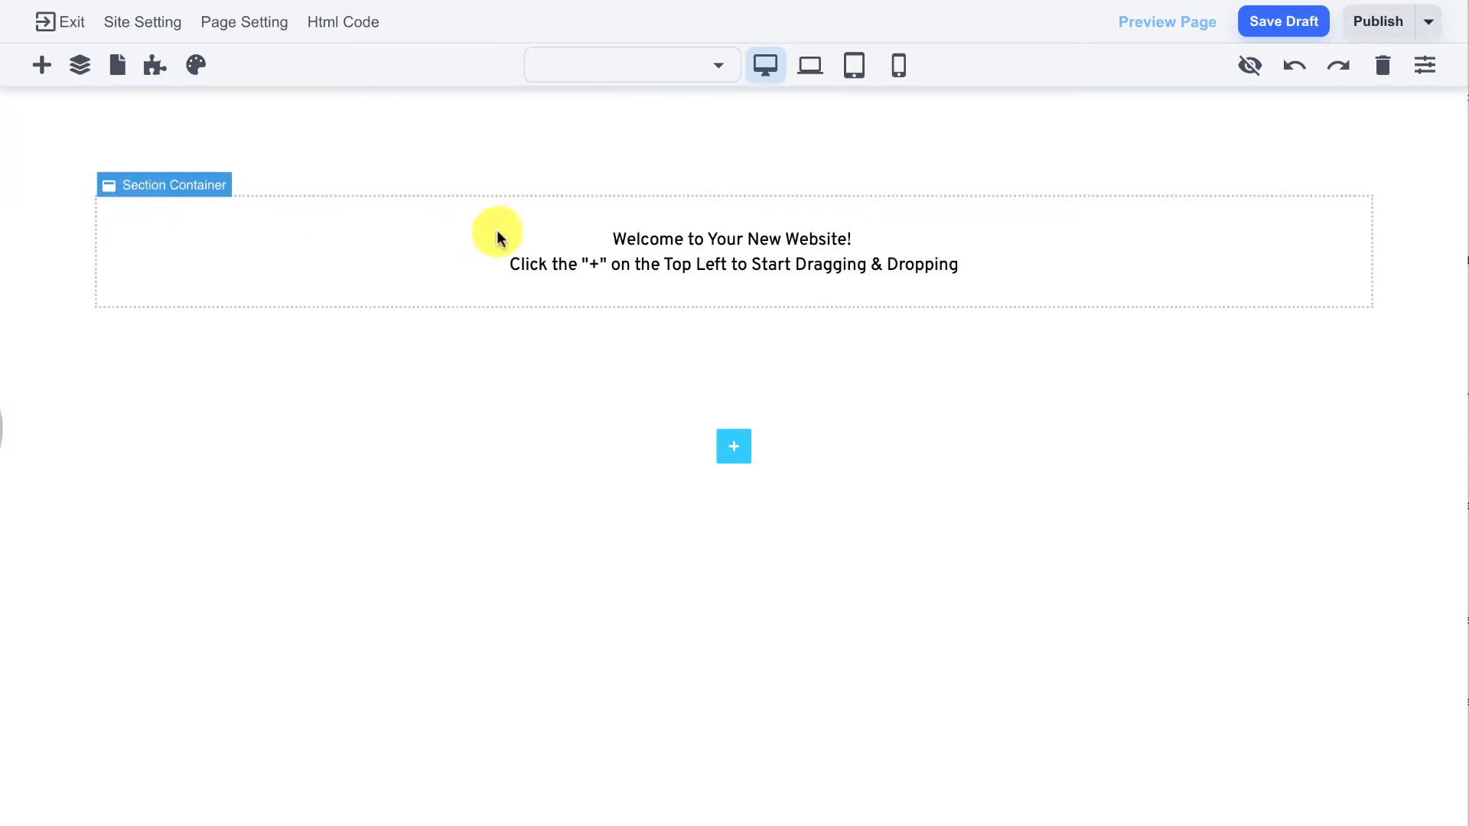
{"action": "left_click", "coordinate": [603, 242]}
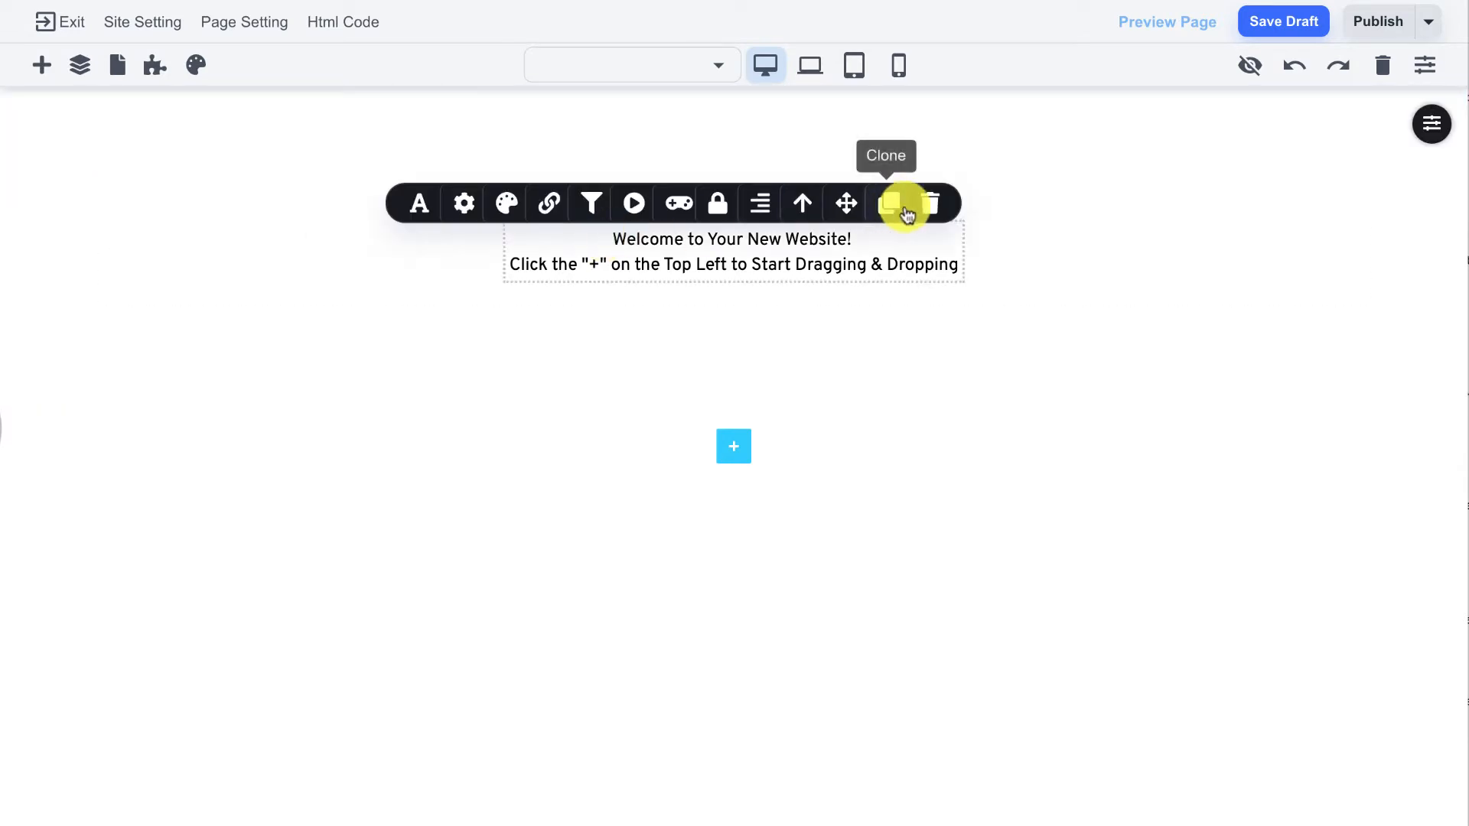
{"action": "left_click", "coordinate": [930, 208]}
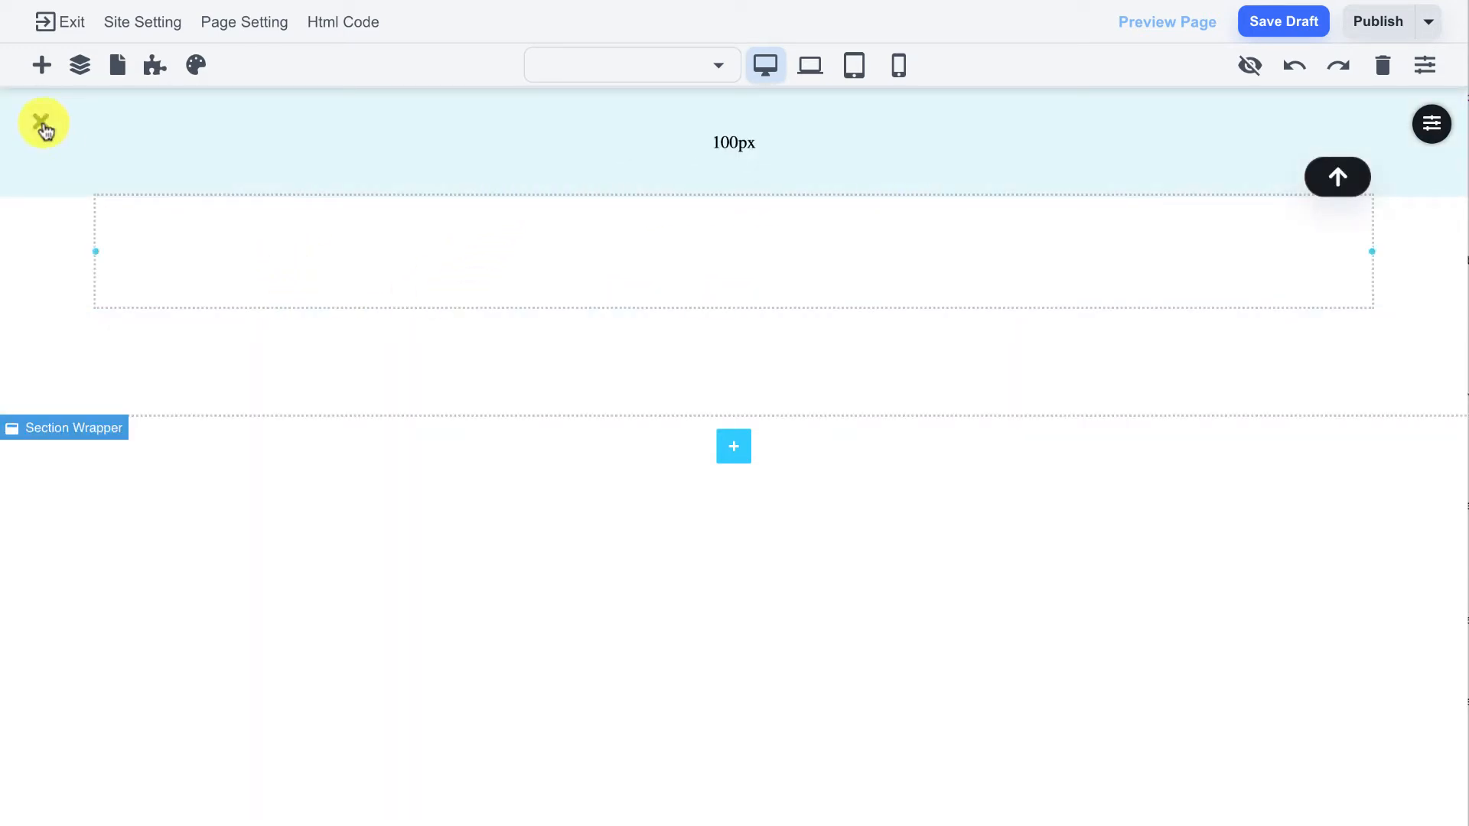
{"action": "mouse_move", "coordinate": [624, 145]}
{"action": "left_mouse_down"}
{"action": "mouse_move", "coordinate": [627, 196]}
{"action": "mouse_move", "coordinate": [639, 145]}
{"action": "left_mouse_up"}
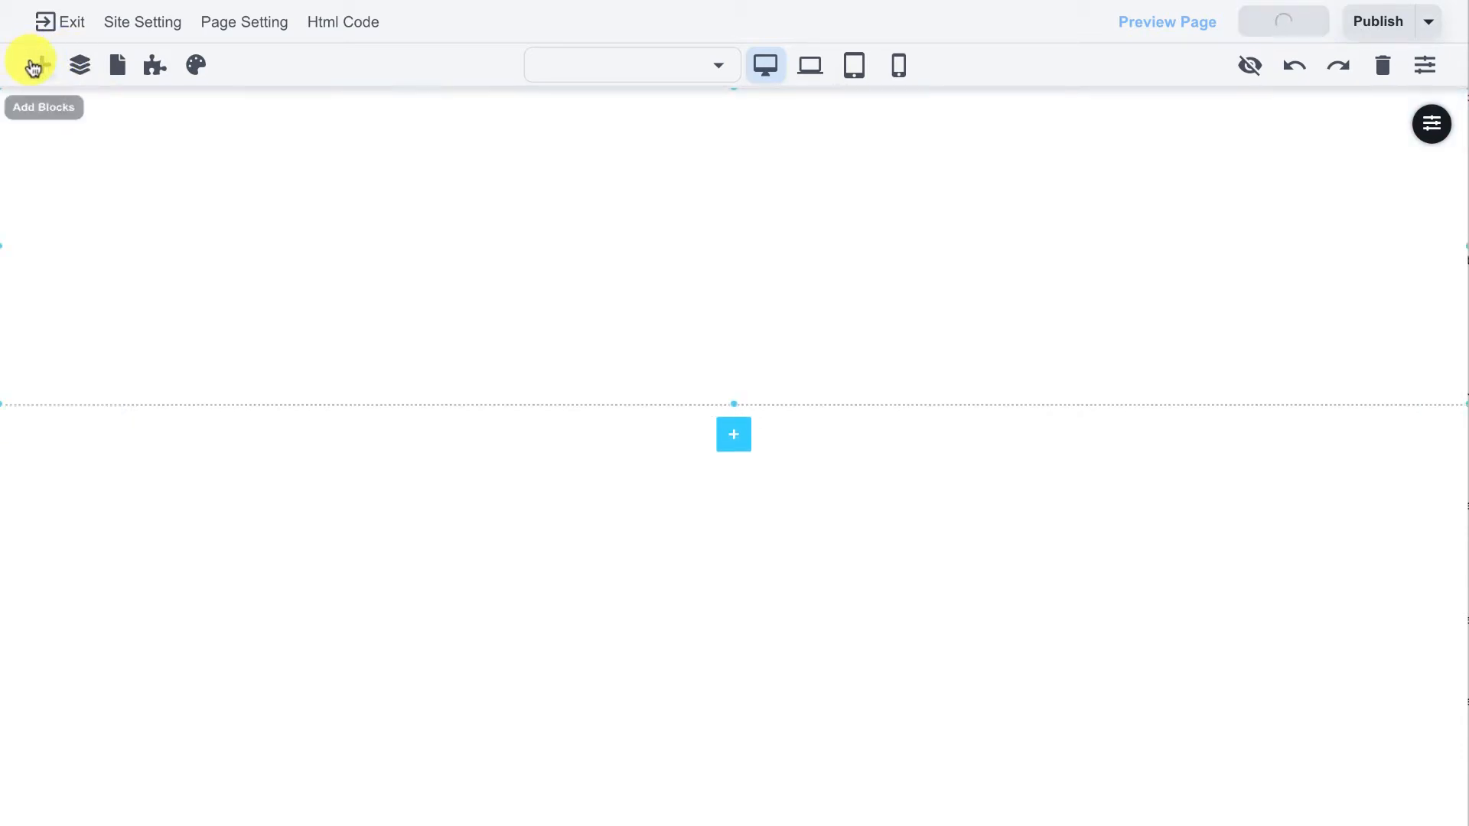
Add an icon element to the page's empty section and a counter element directly below it.
{"action": "left_click", "coordinate": [38, 66]}
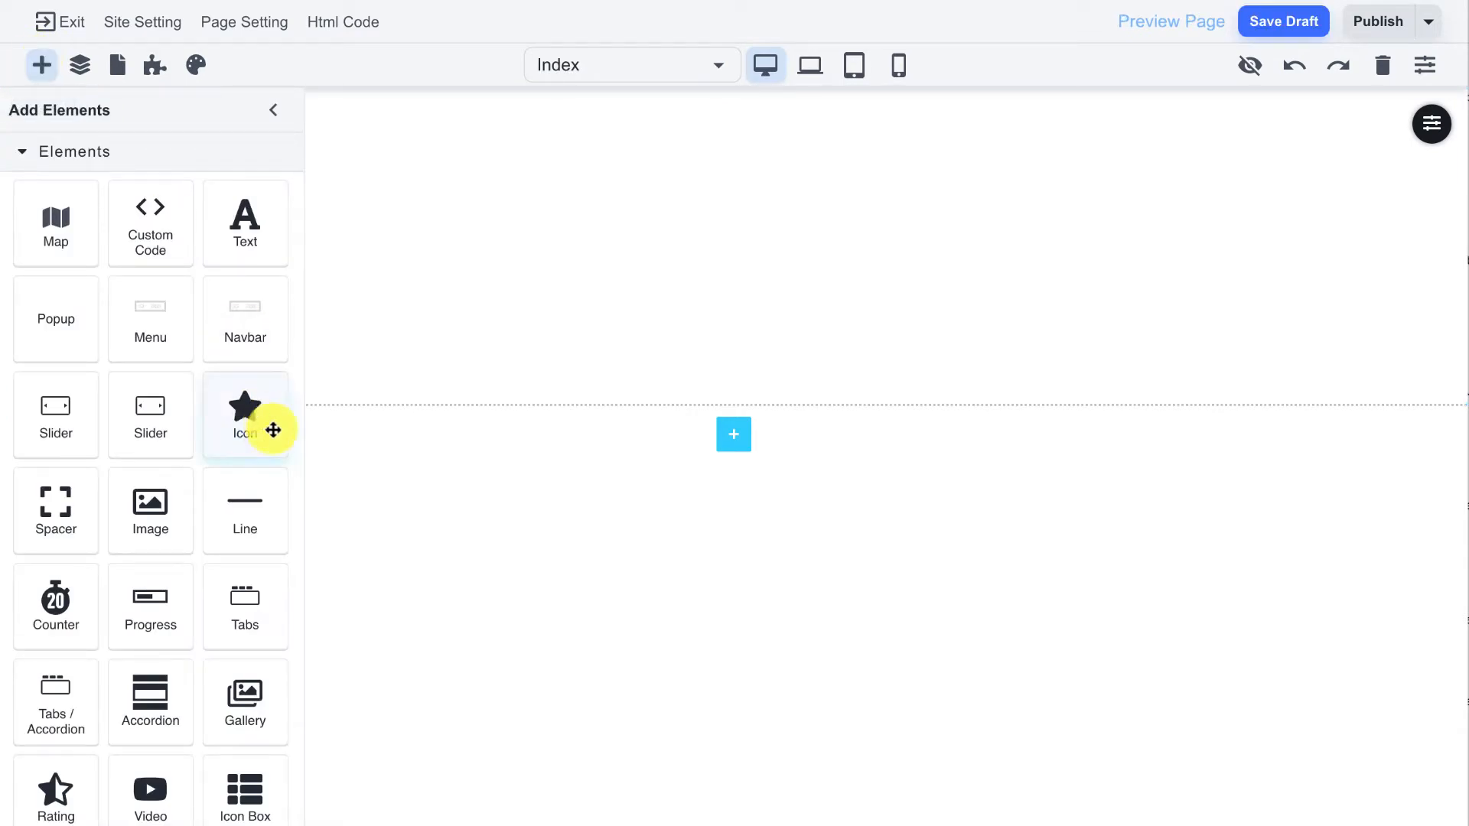
{"action": "left_click_drag", "start_coordinate": [272, 429], "coordinate": [639, 239]}
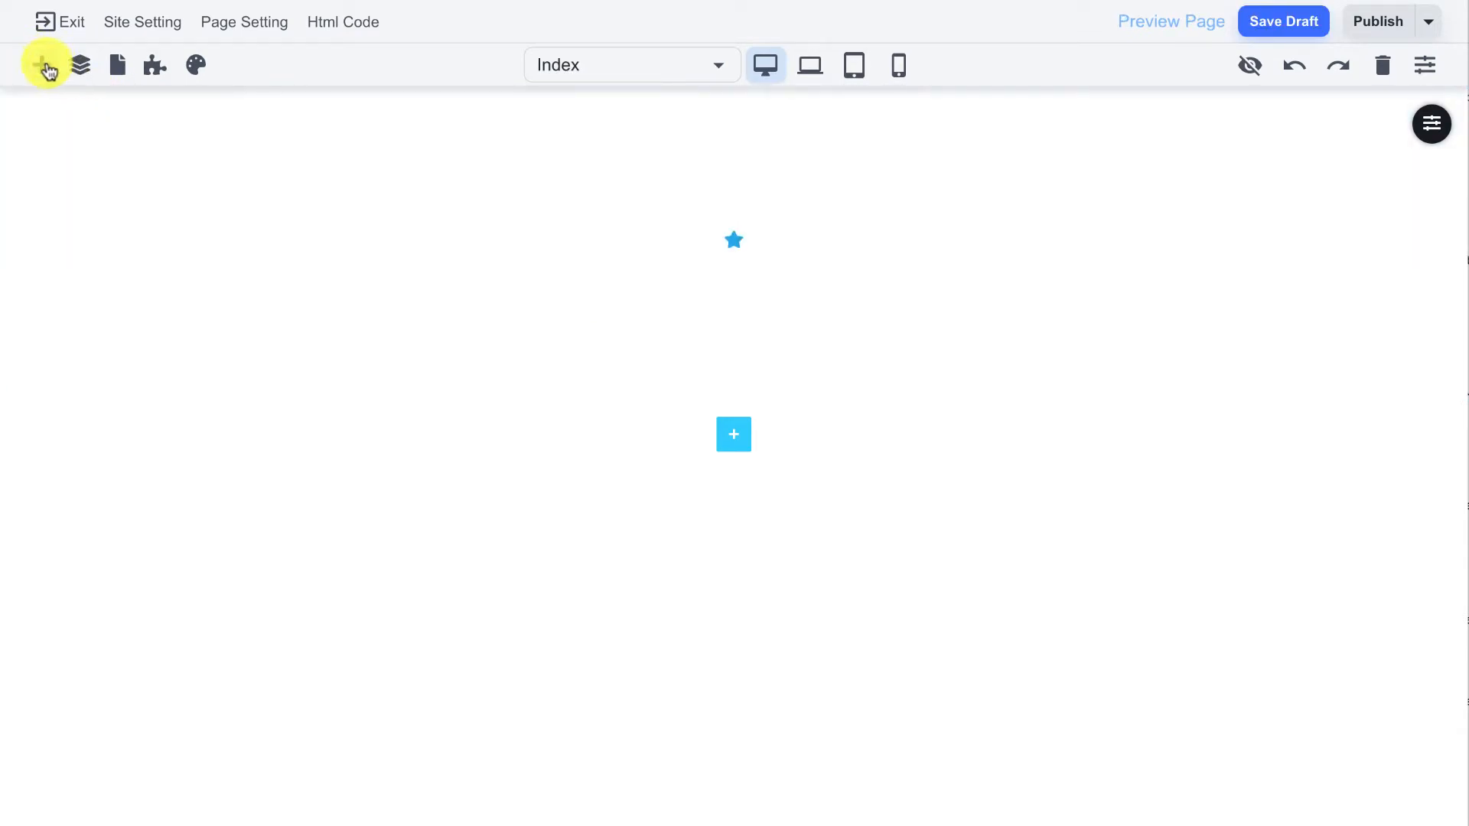
{"action": "left_click", "coordinate": [42, 67]}
{"action": "left_click_drag", "start_coordinate": [50, 595], "coordinate": [737, 246]}
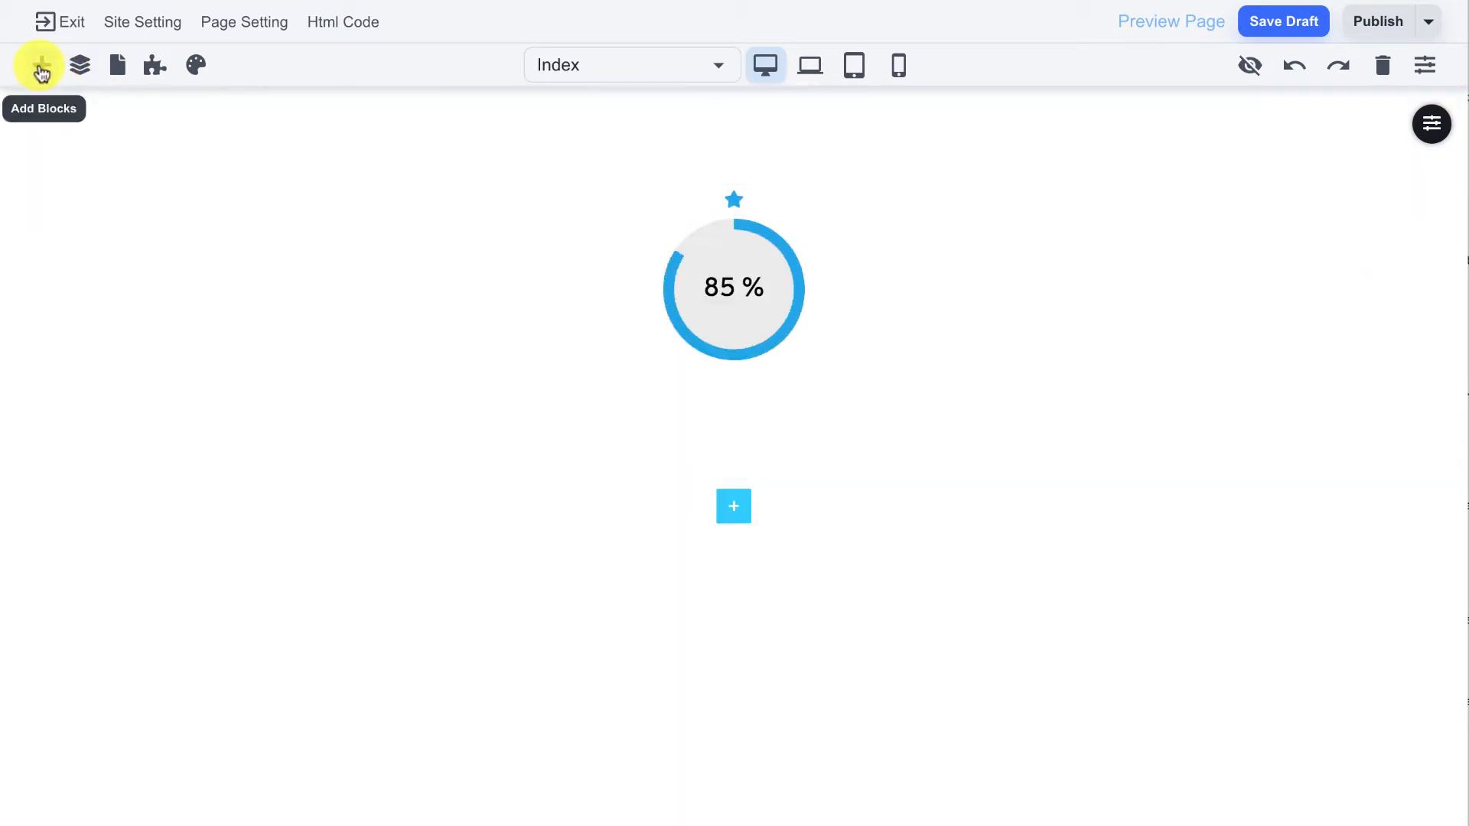
Add a progress bar below the circular counter and a Tabs / Accordion element below the bar.
{"action": "left_click", "coordinate": [41, 66]}
{"action": "left_click_drag", "start_coordinate": [143, 606], "coordinate": [746, 364]}
{"action": "left_click", "coordinate": [42, 67]}
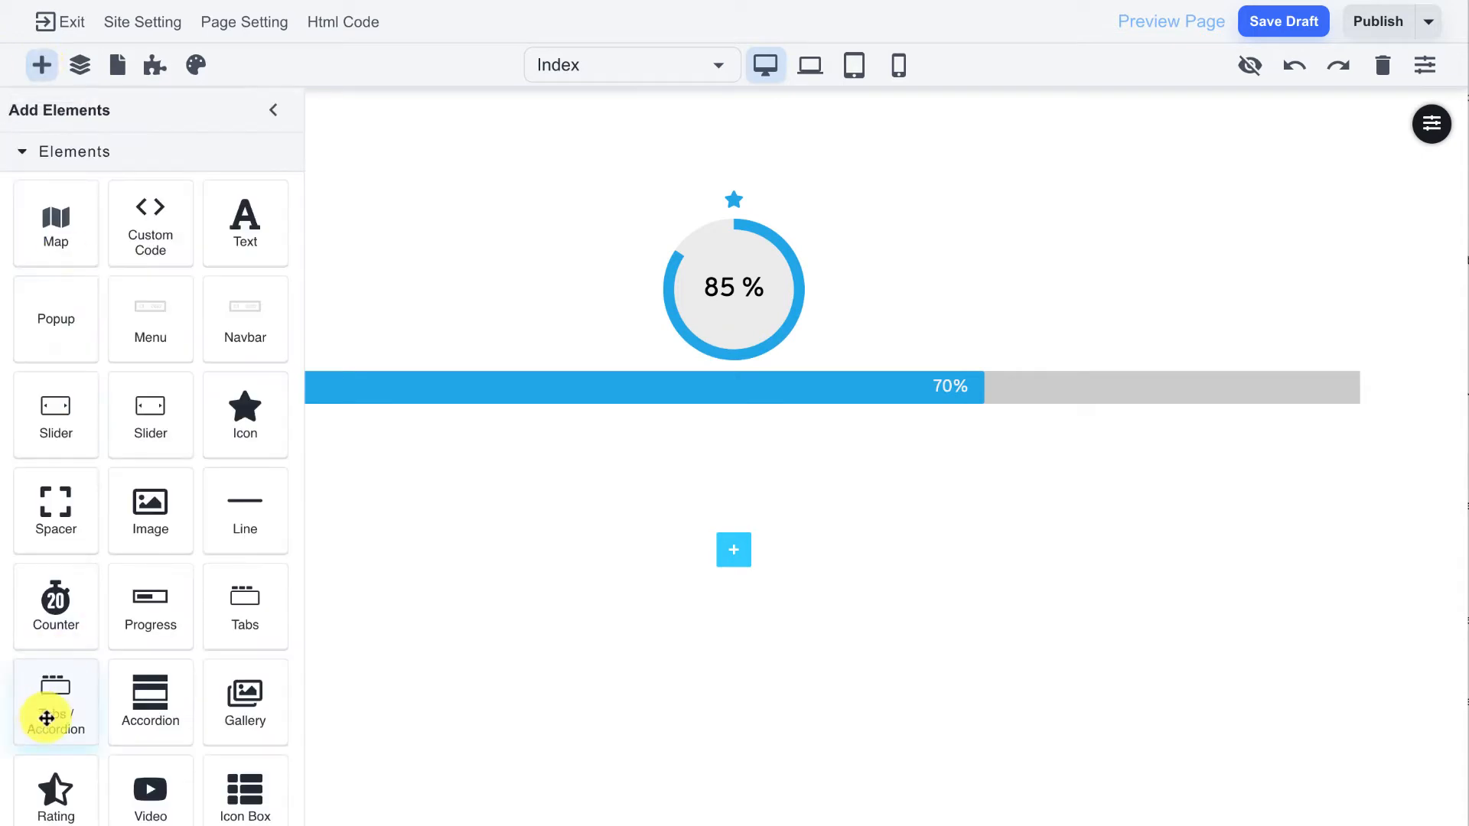
{"action": "left_click_drag", "start_coordinate": [42, 714], "coordinate": [711, 413]}
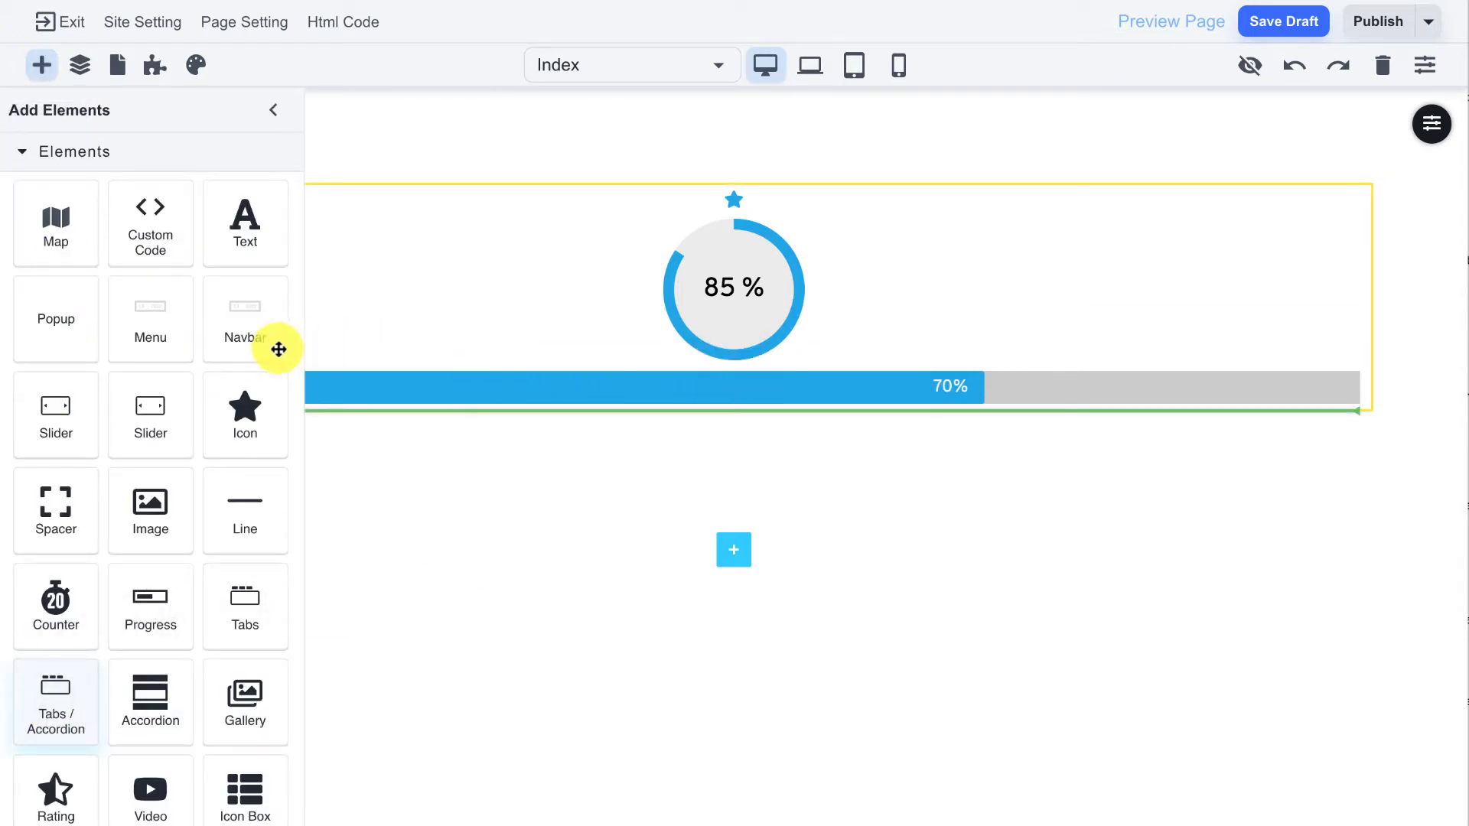
Add a rating element inside the first tab's content, below the tab text.
{"action": "left_click", "coordinate": [41, 72]}
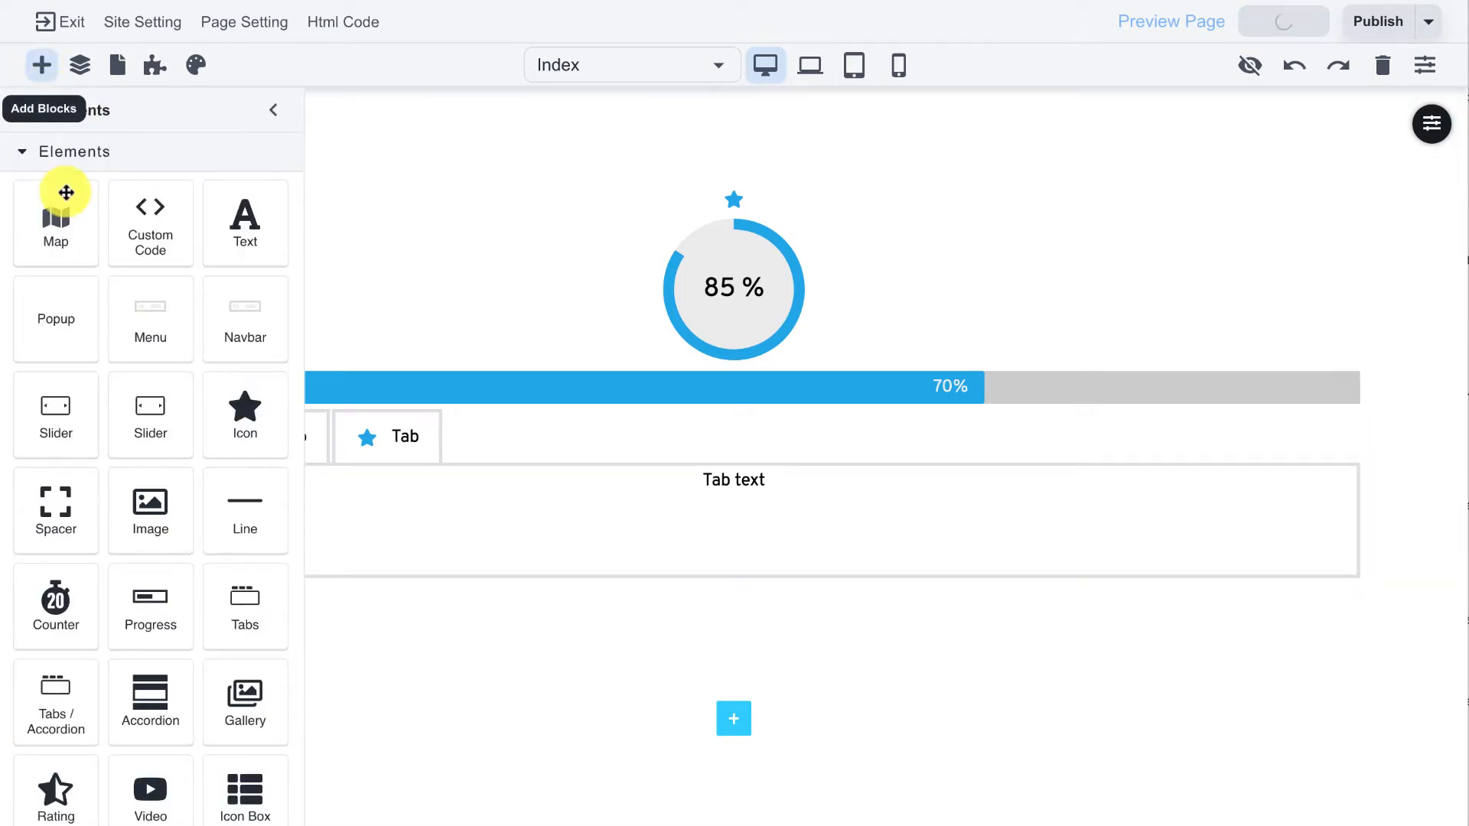
{"action": "scroll", "coordinate": [122, 444], "scroll_direction": "down", "scroll_amount": 4}
{"action": "left_click_drag", "start_coordinate": [61, 608], "coordinate": [502, 502]}
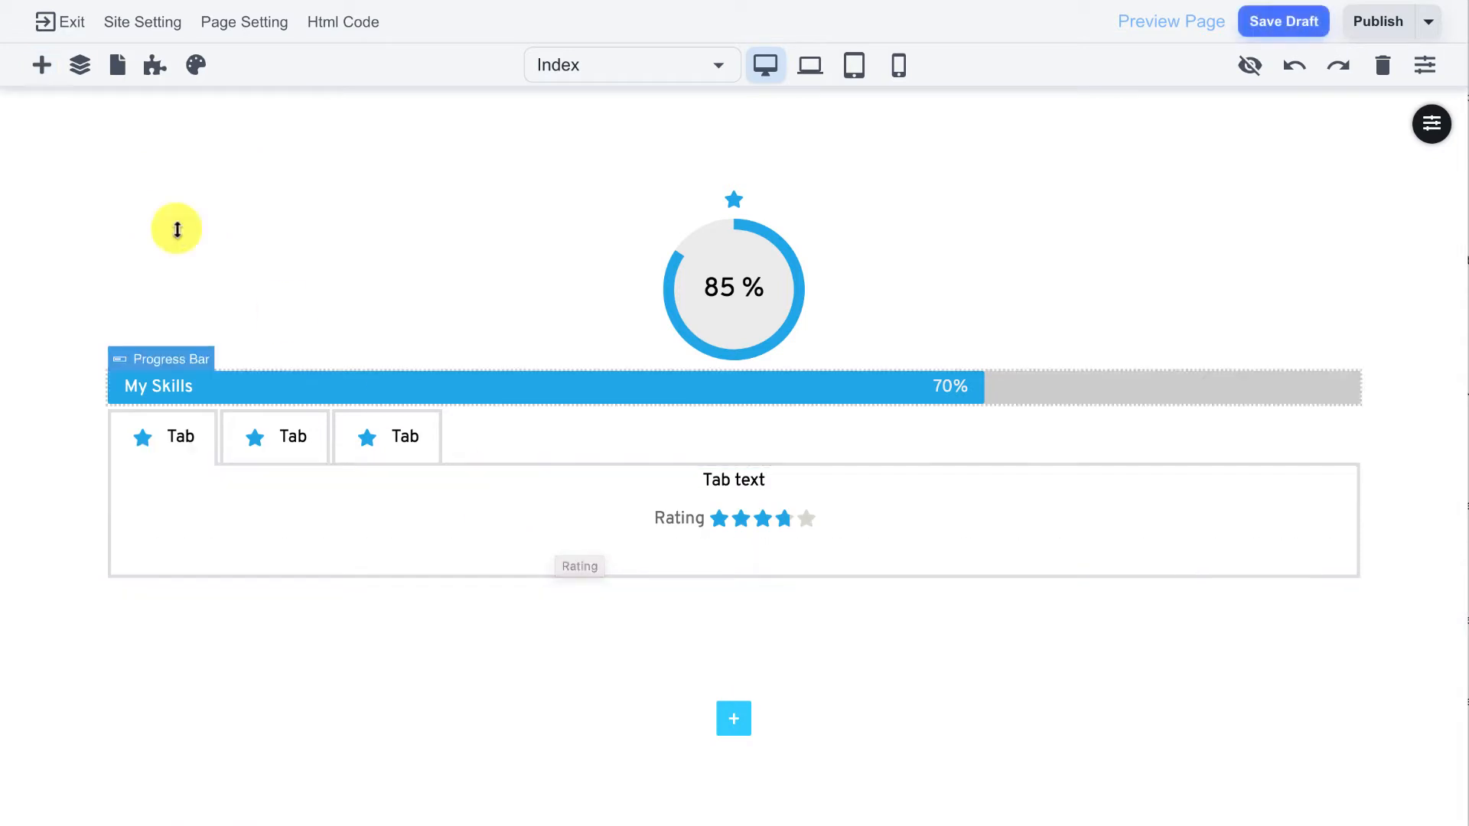
Add a countdown element between the circular counter and the progress bar.
{"action": "left_click", "coordinate": [40, 65]}
{"action": "scroll", "coordinate": [145, 498], "scroll_direction": "down", "scroll_amount": 1}
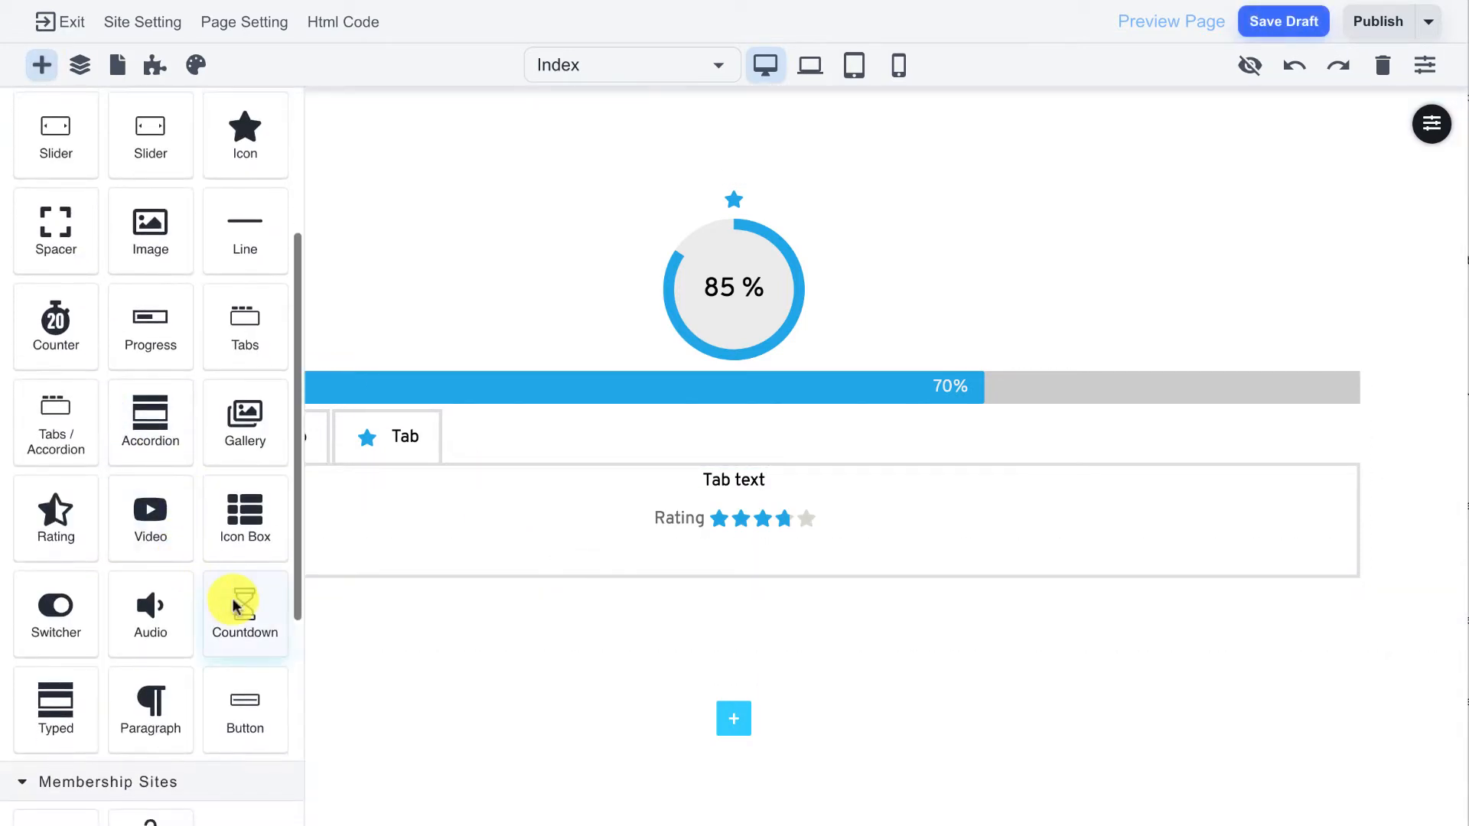
{"action": "left_click_drag", "start_coordinate": [237, 600], "coordinate": [779, 374]}
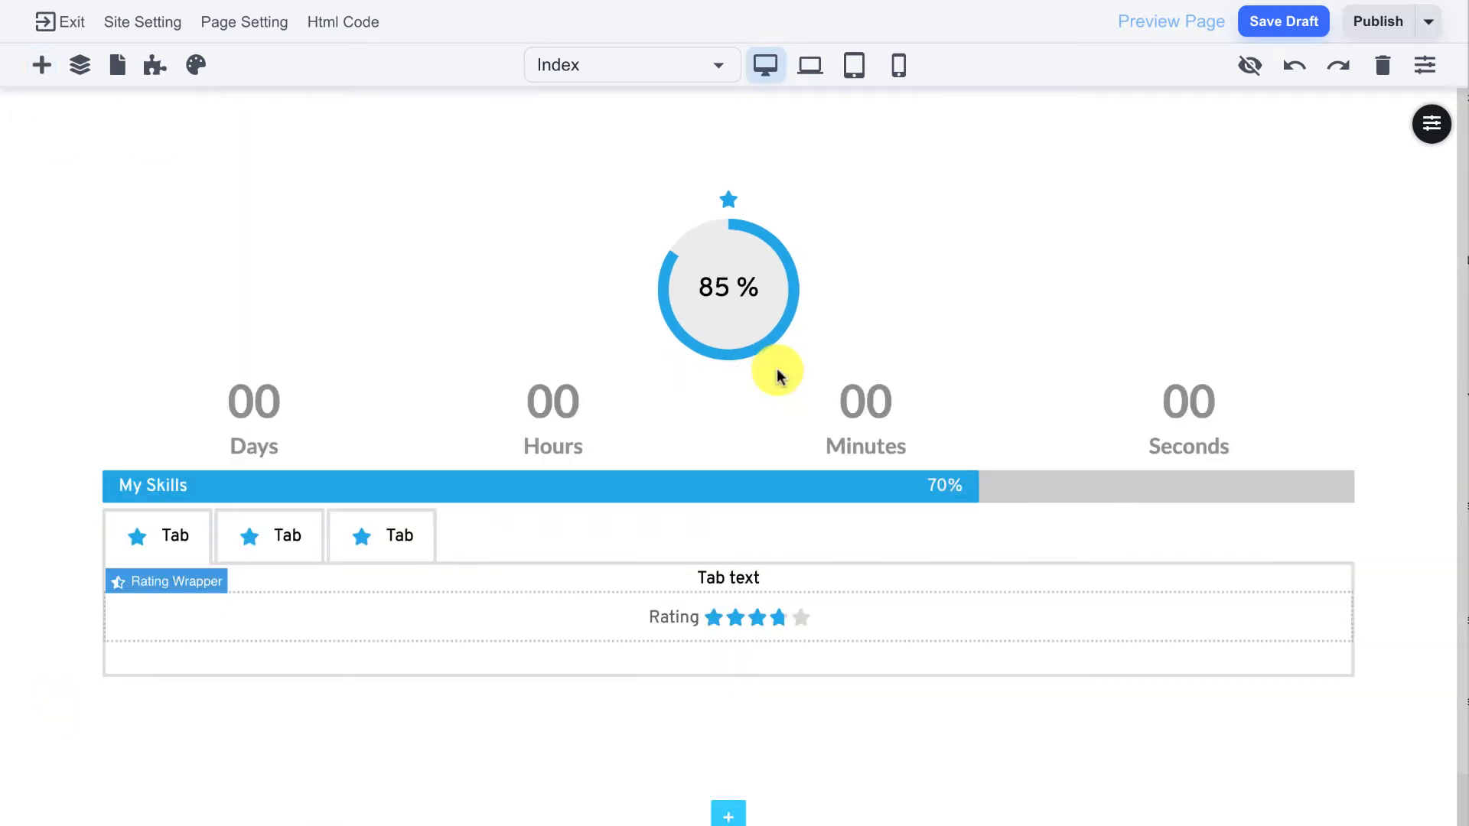
Set the countdown's timer style to labels beside the numbers and keep its type as Date.
{"action": "left_click", "coordinate": [313, 416]}
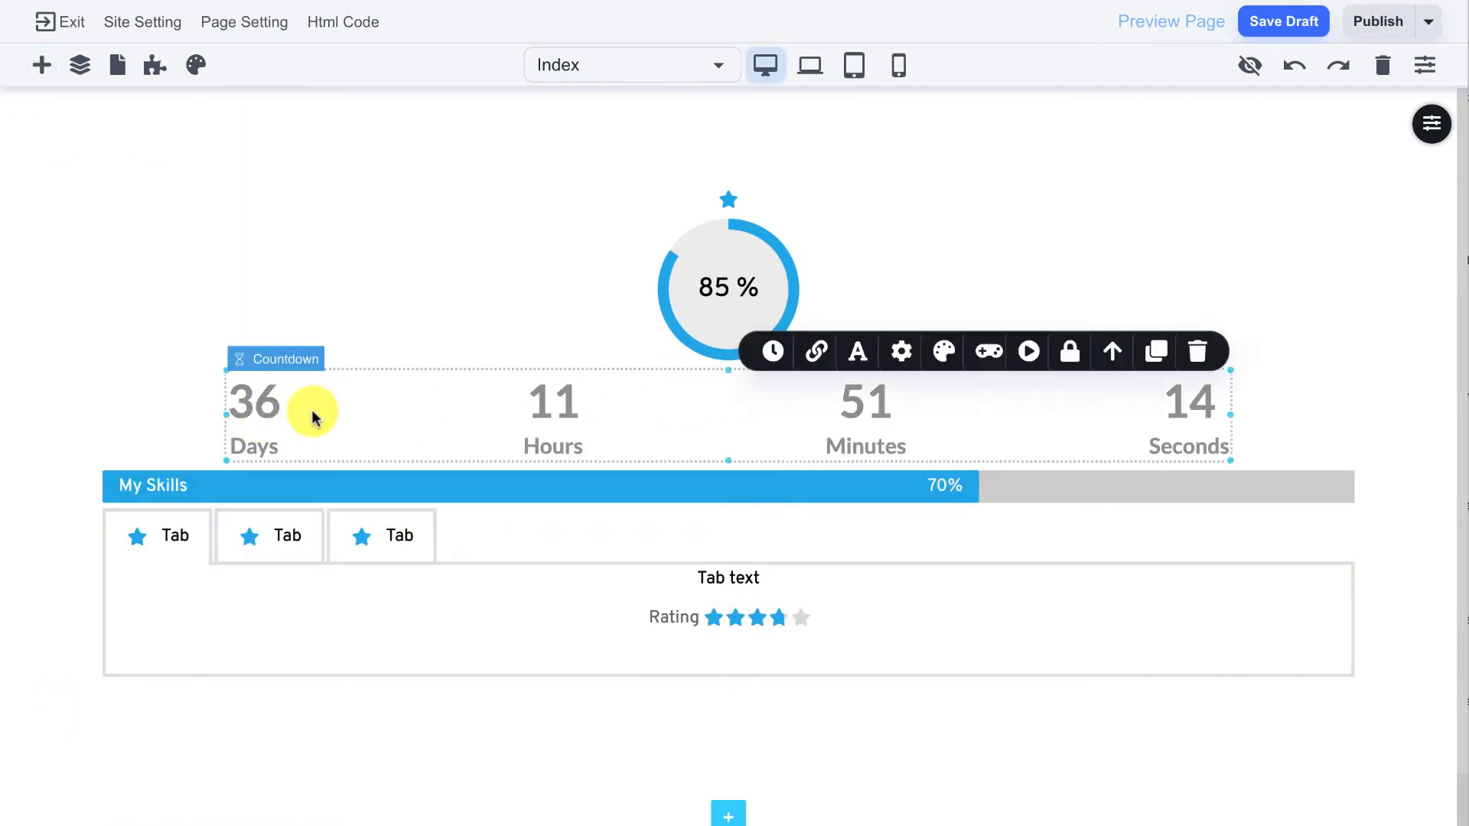
{"action": "left_click", "coordinate": [775, 353]}
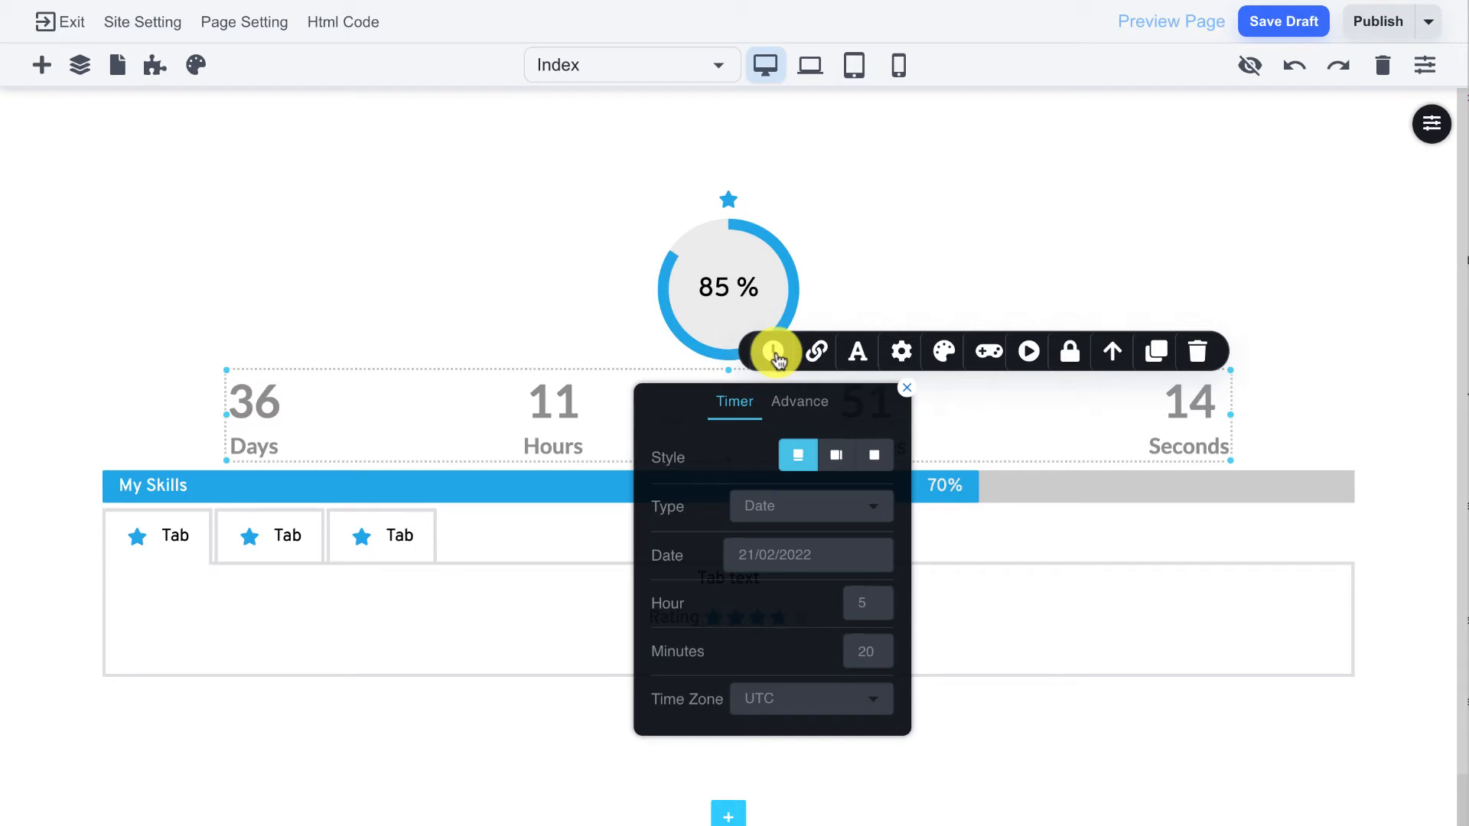
{"action": "left_click", "coordinate": [832, 458]}
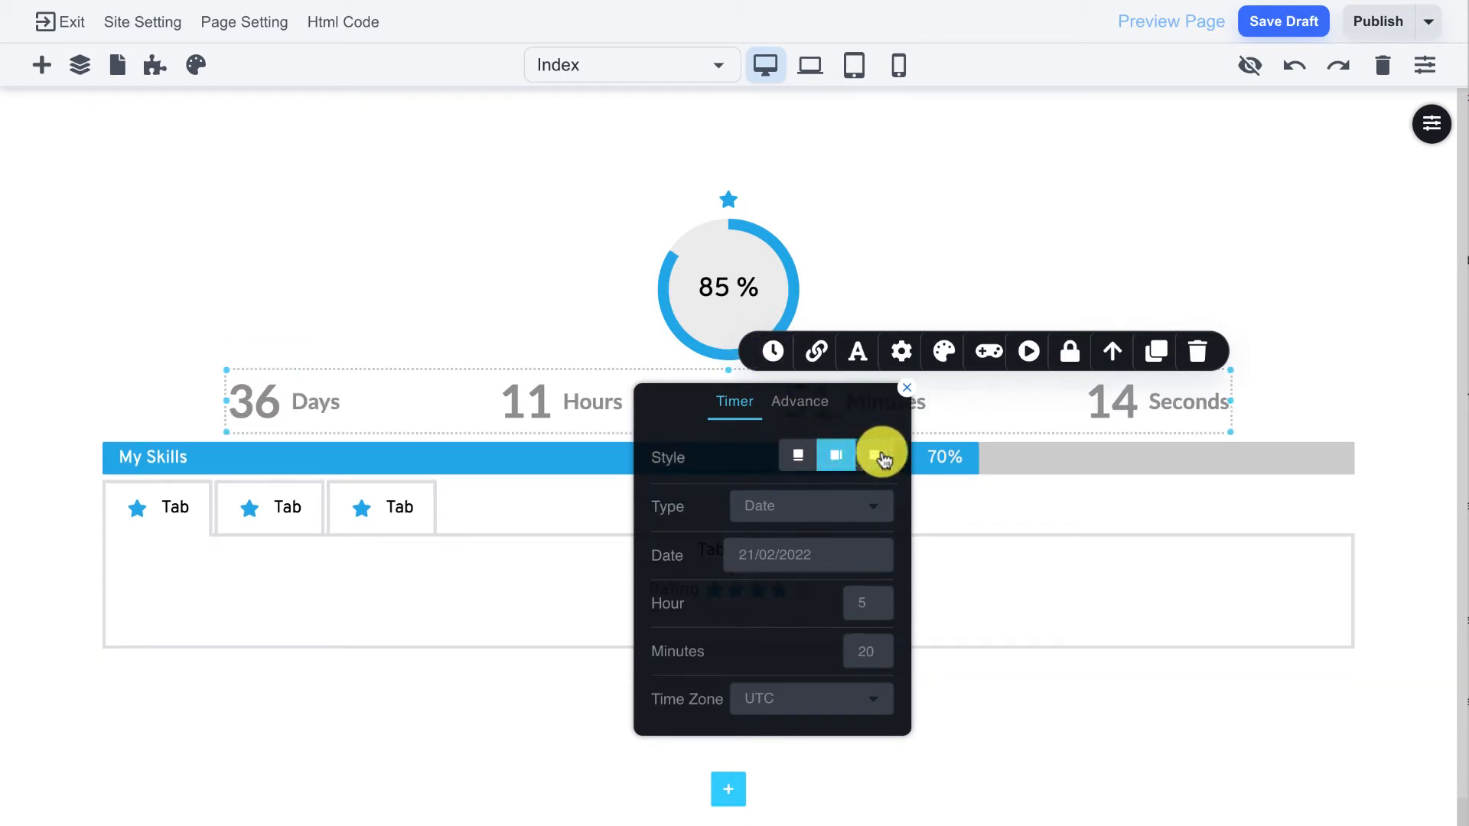
{"action": "left_click", "coordinate": [878, 508]}
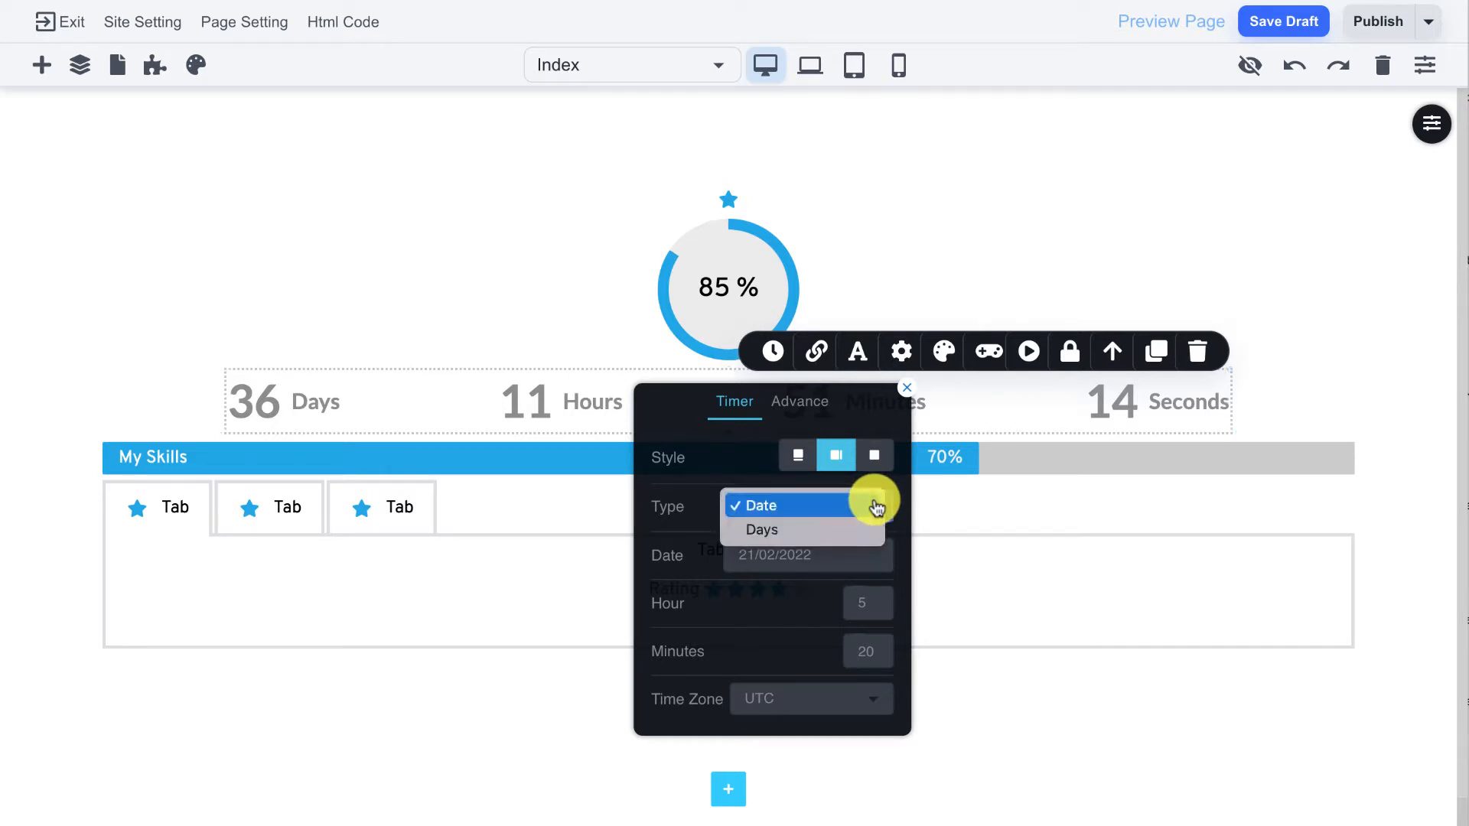
{"action": "left_click", "coordinate": [683, 514]}
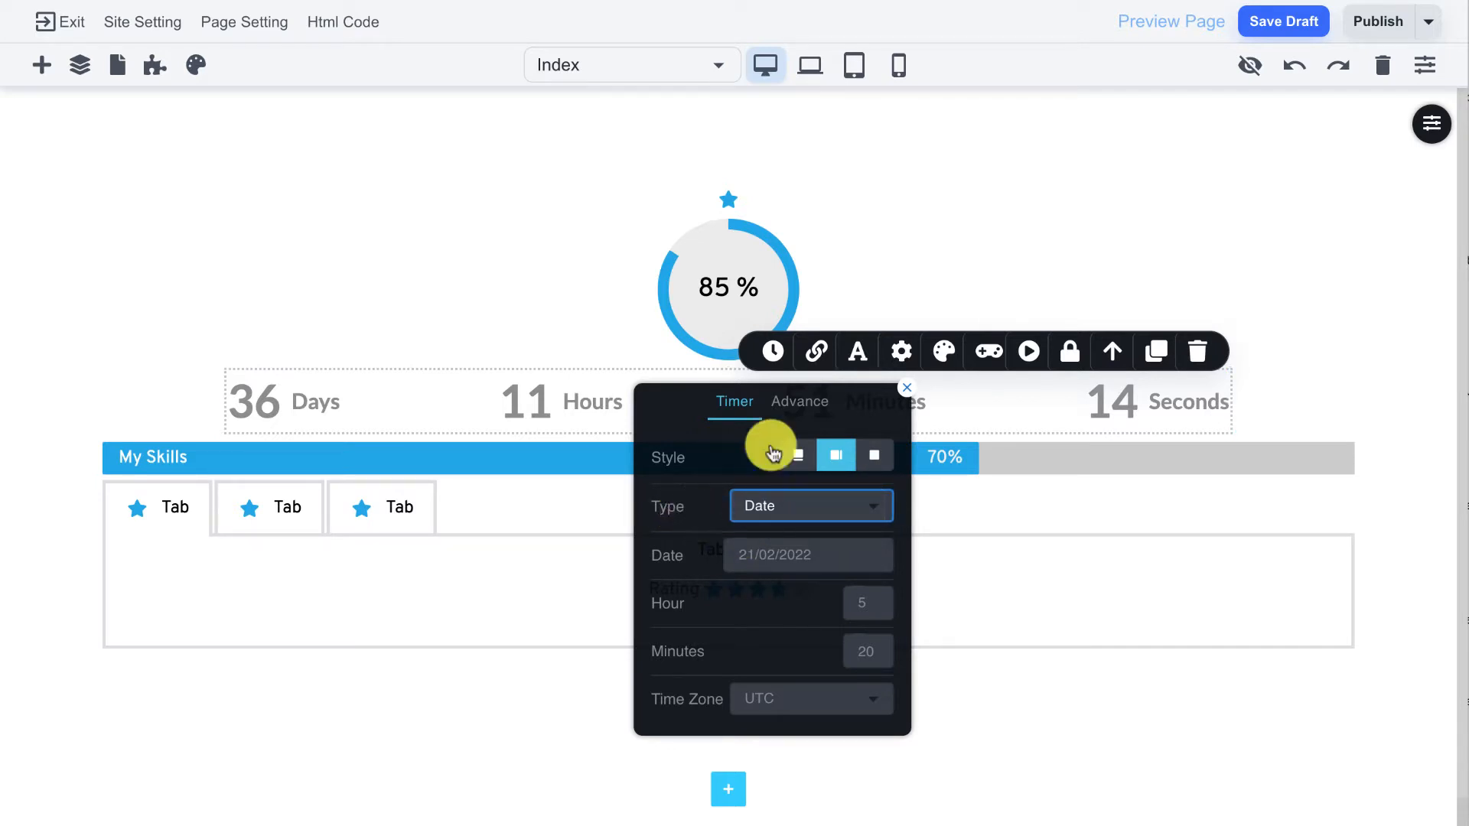
Hide the days unit in the countdown's advanced settings and delete the countdown element.
{"action": "left_click", "coordinate": [782, 402]}
{"action": "left_click", "coordinate": [873, 460]}
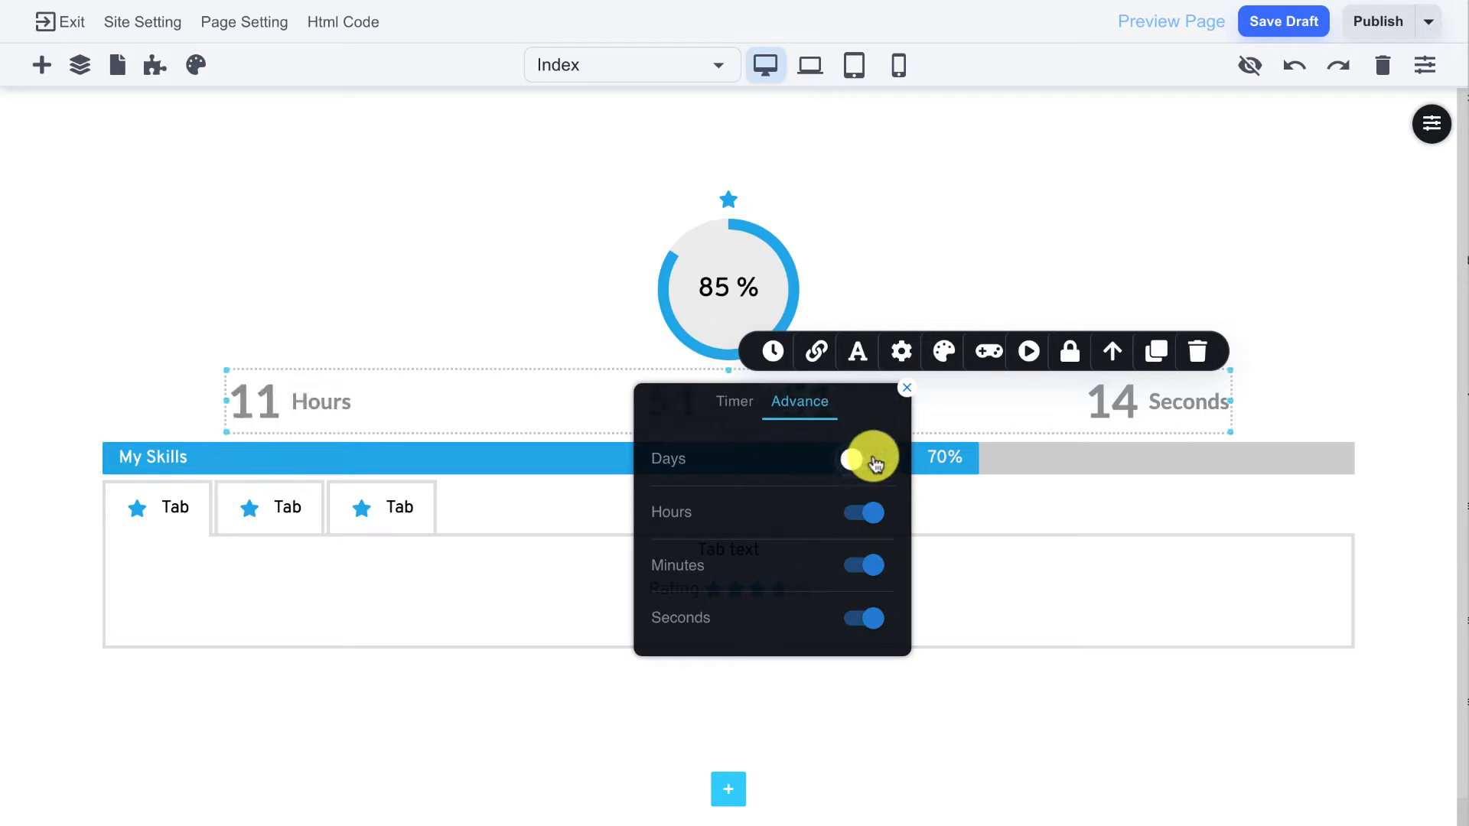
{"action": "left_click", "coordinate": [907, 388]}
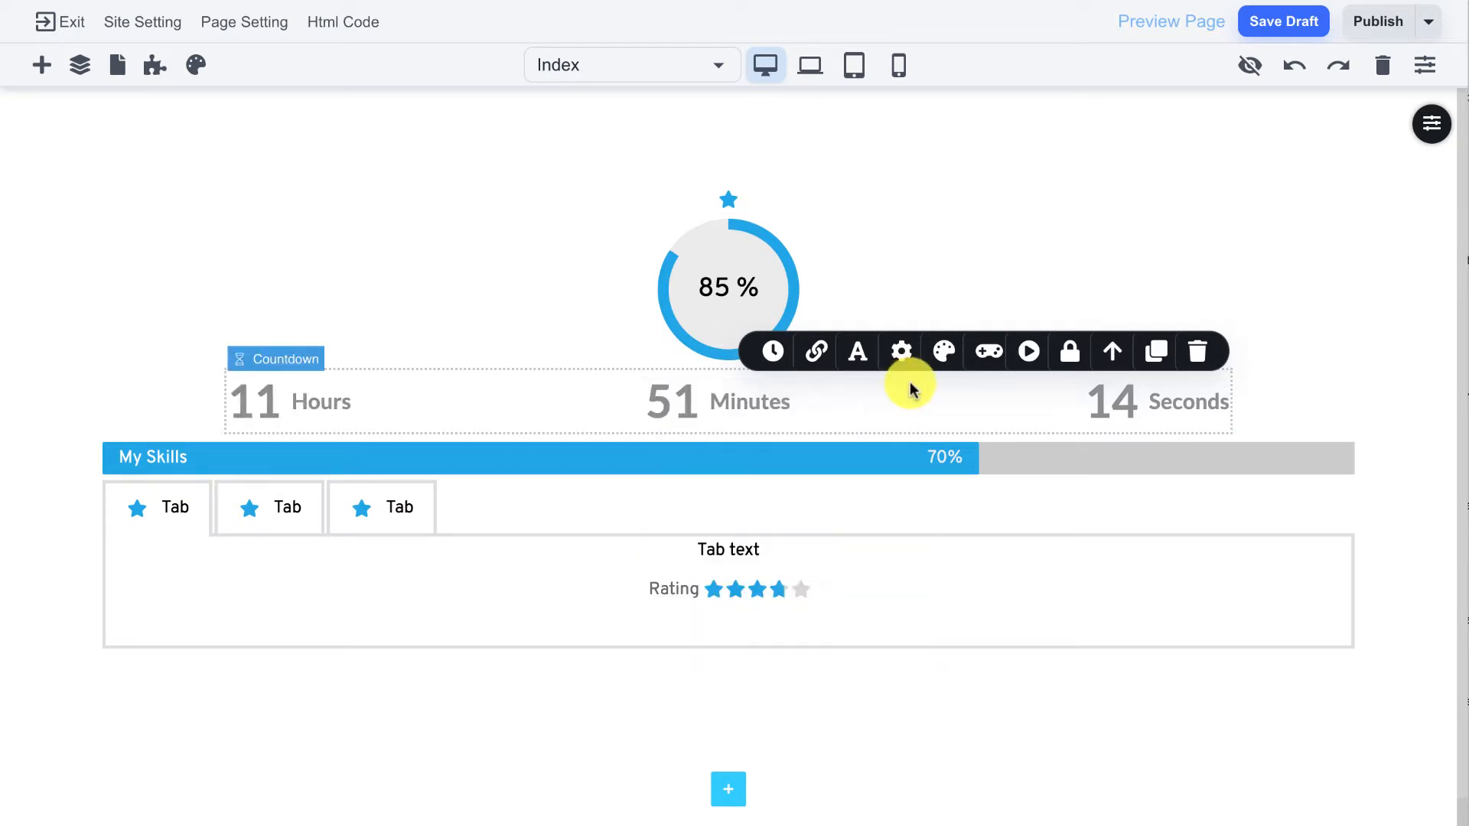
{"action": "left_click", "coordinate": [1202, 352]}
Add a button element below the circular counter and a switcher element below that button.
{"action": "left_click", "coordinate": [42, 65]}
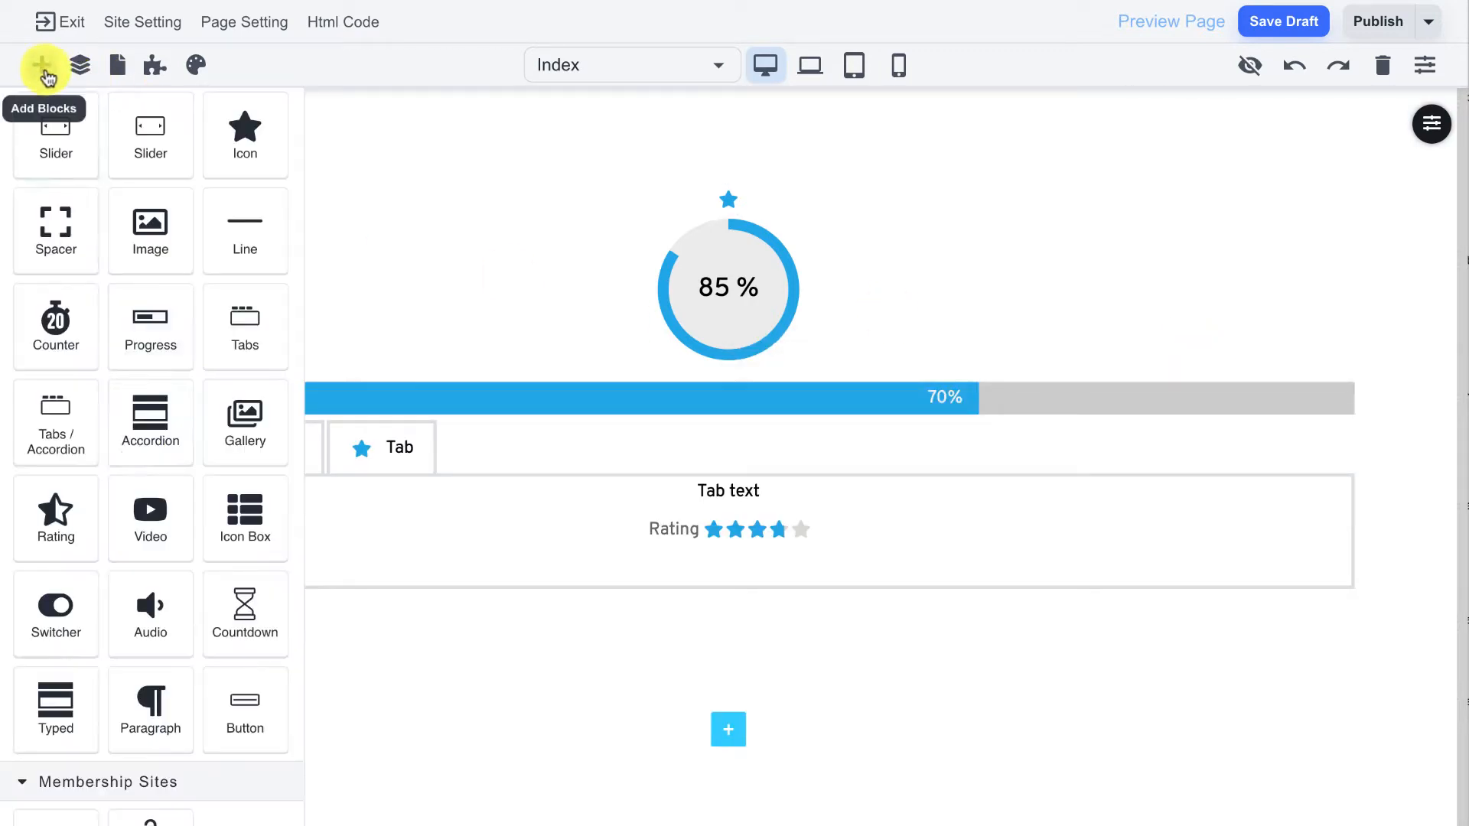
{"action": "left_click_drag", "start_coordinate": [213, 705], "coordinate": [712, 310]}
{"action": "left_click", "coordinate": [39, 65]}
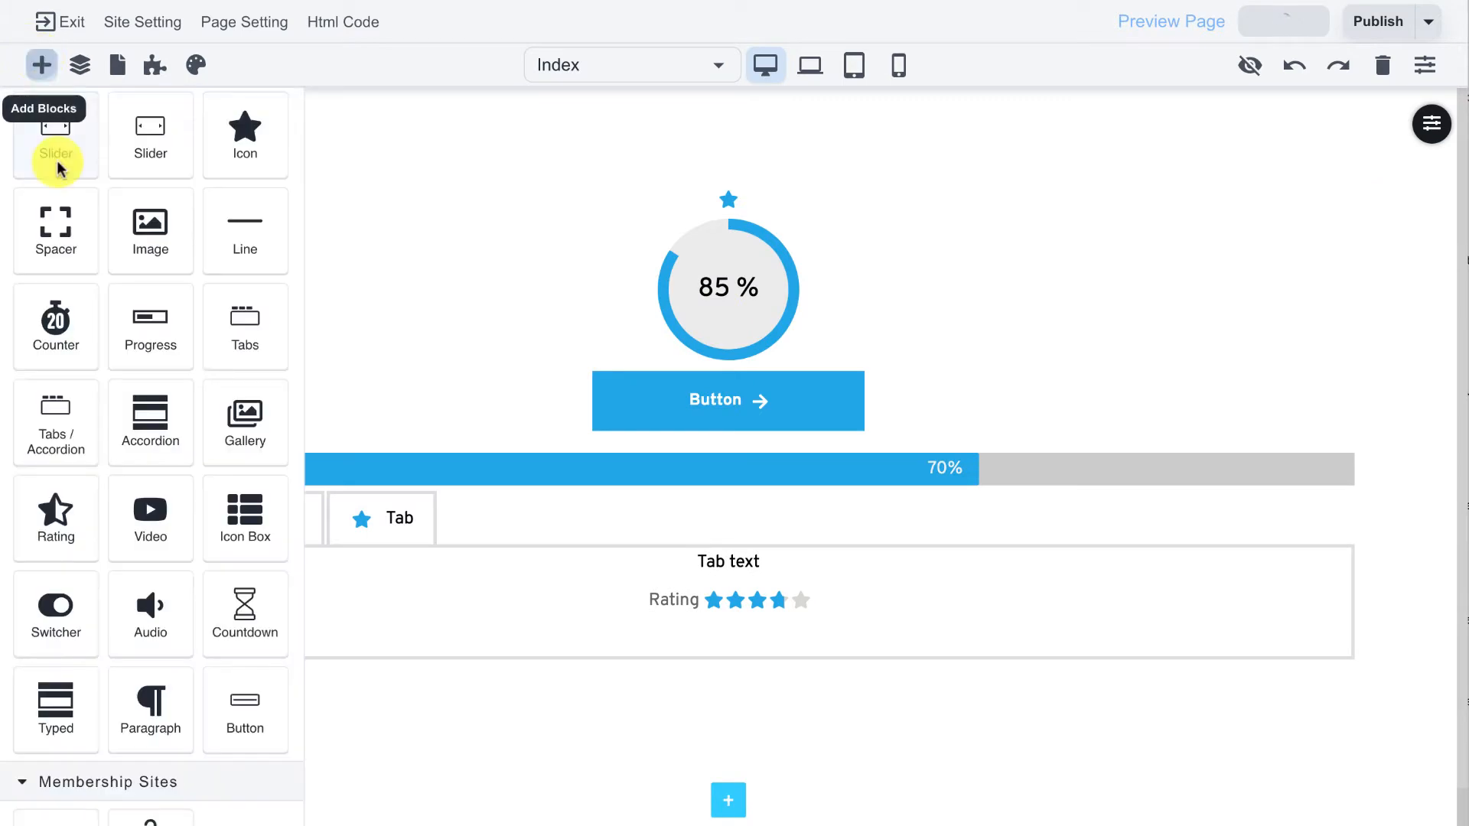
{"action": "left_click_drag", "start_coordinate": [60, 630], "coordinate": [633, 437]}
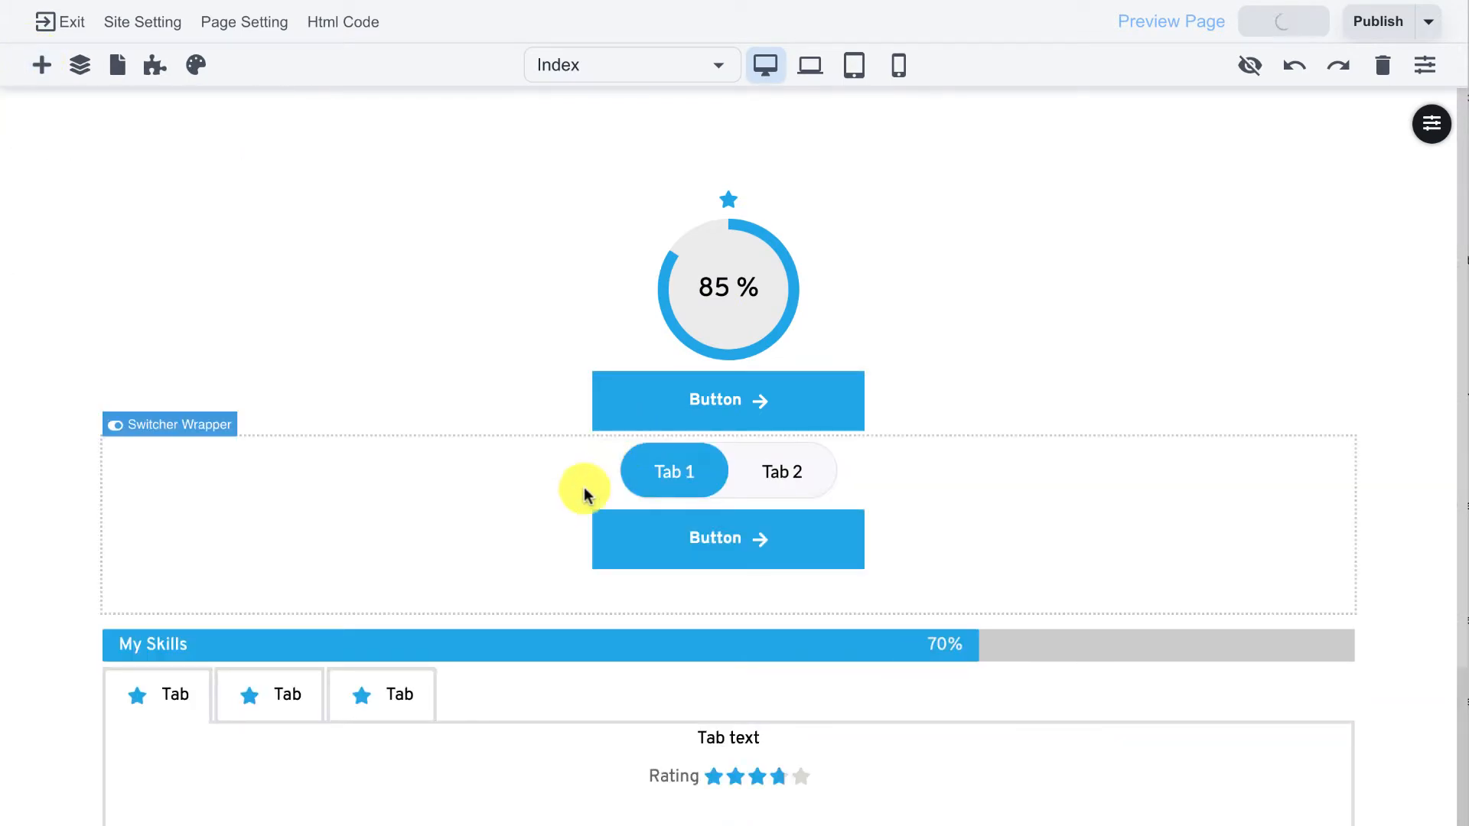
Move the upper button above the star icon and check the page in the laptop layout before returning to desktop.
{"action": "left_click", "coordinate": [486, 457]}
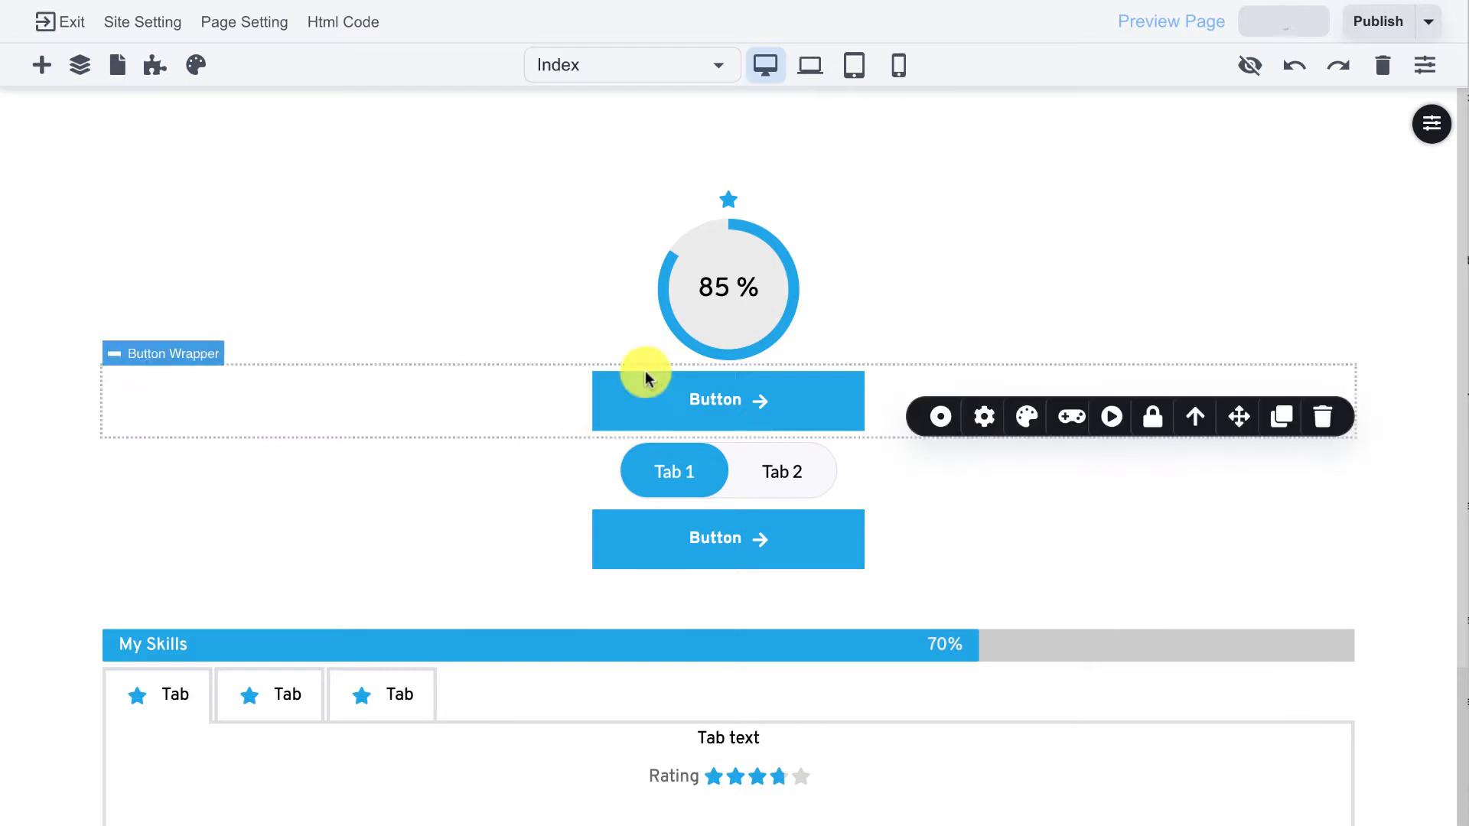
{"action": "left_click_drag", "start_coordinate": [548, 413], "coordinate": [587, 183]}
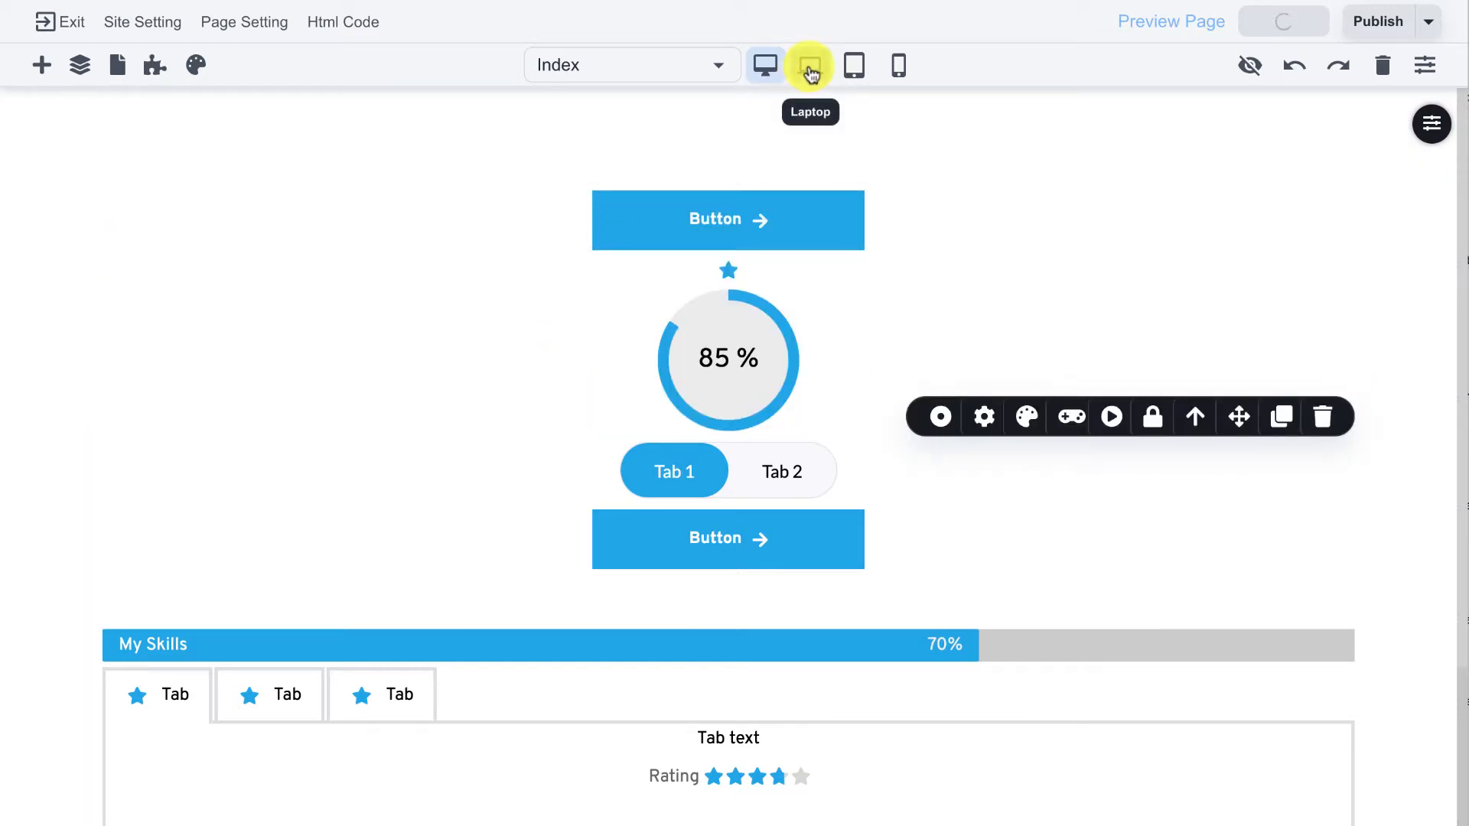
{"action": "left_click", "coordinate": [811, 73]}
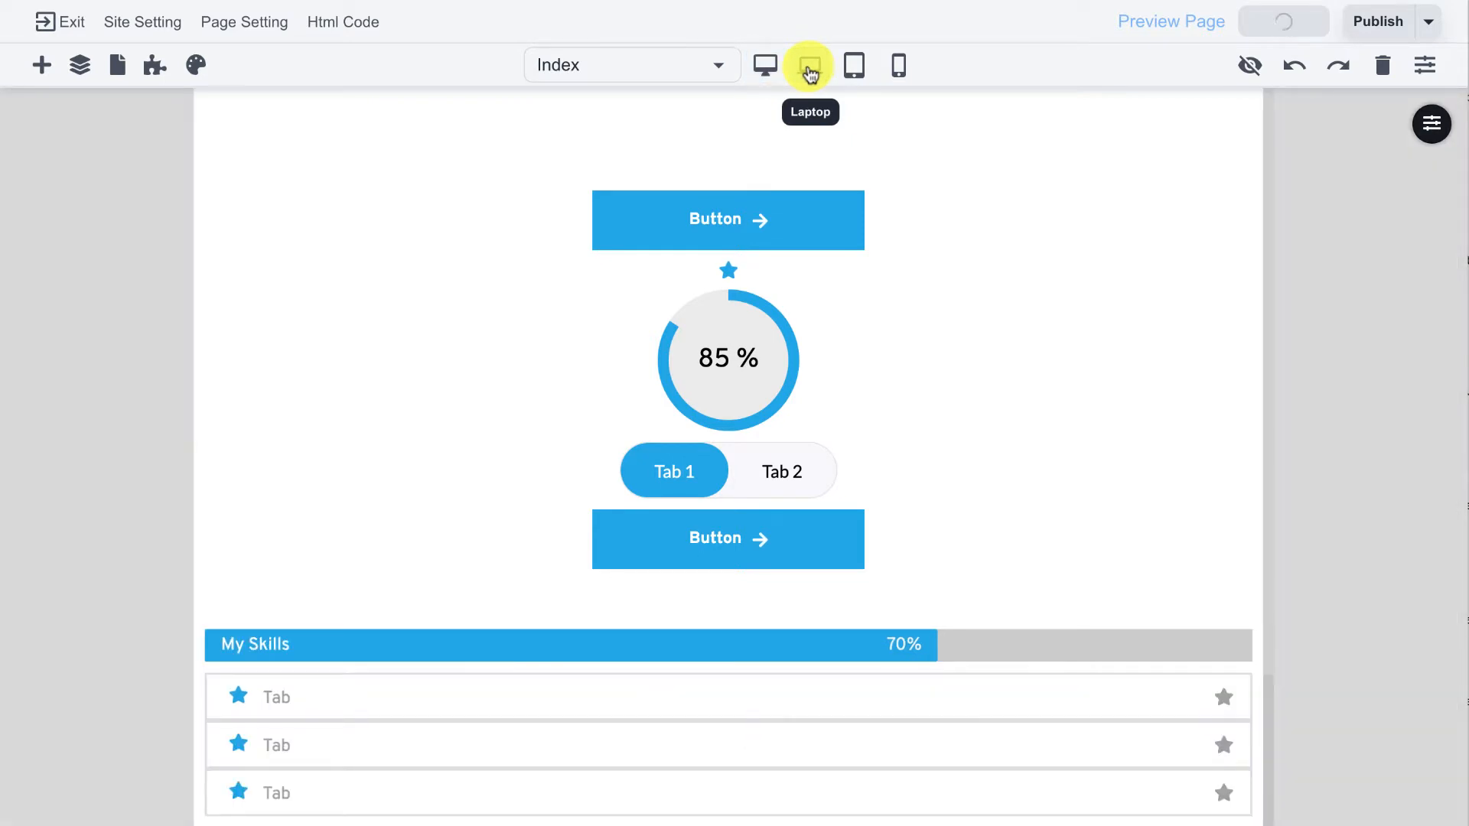
{"action": "left_click", "coordinate": [769, 73]}
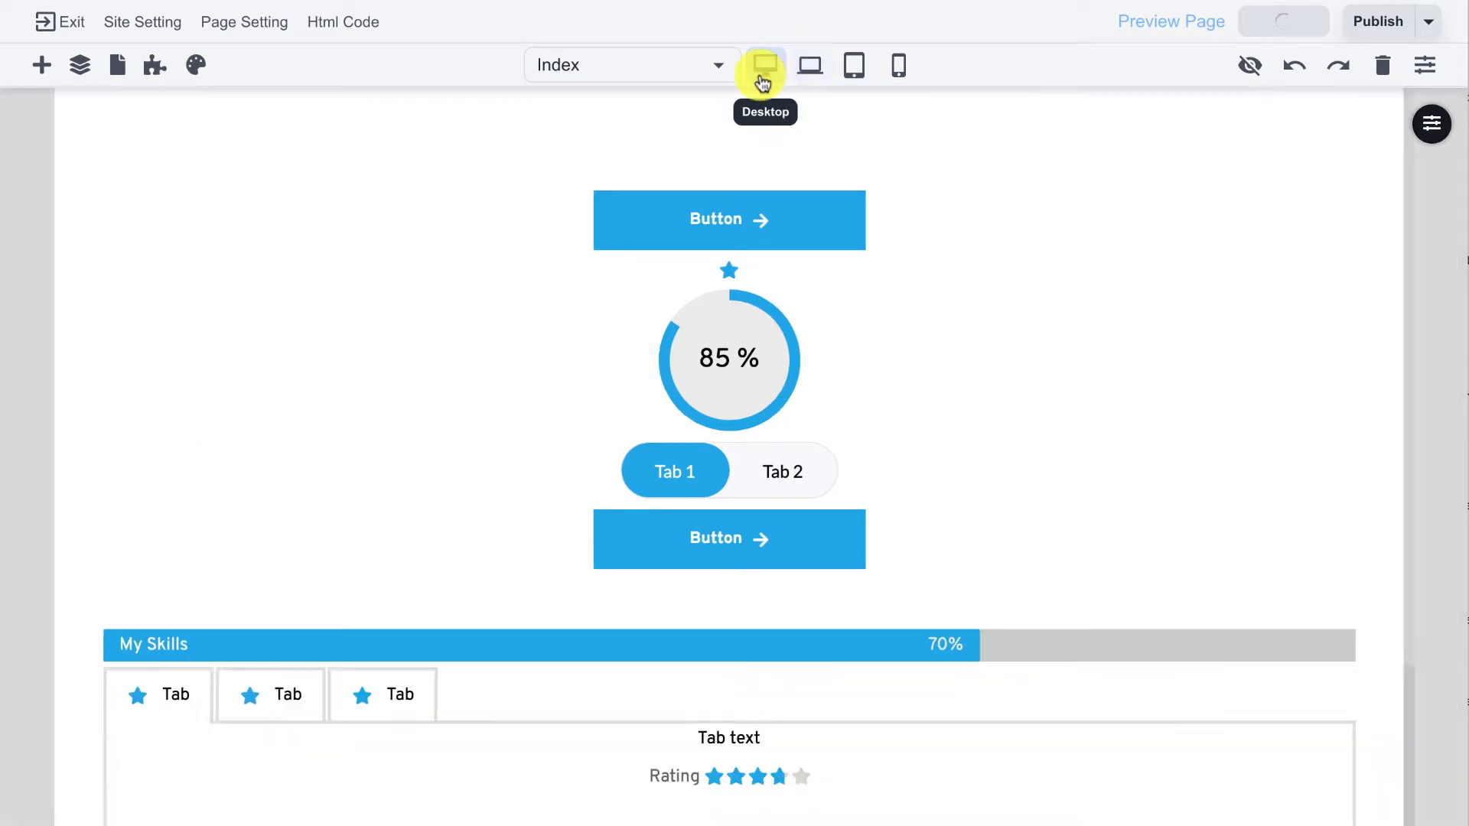
Set the number of tabs in the Tabs / Accordion element to 6 and close its settings.
{"action": "left_click", "coordinate": [482, 691]}
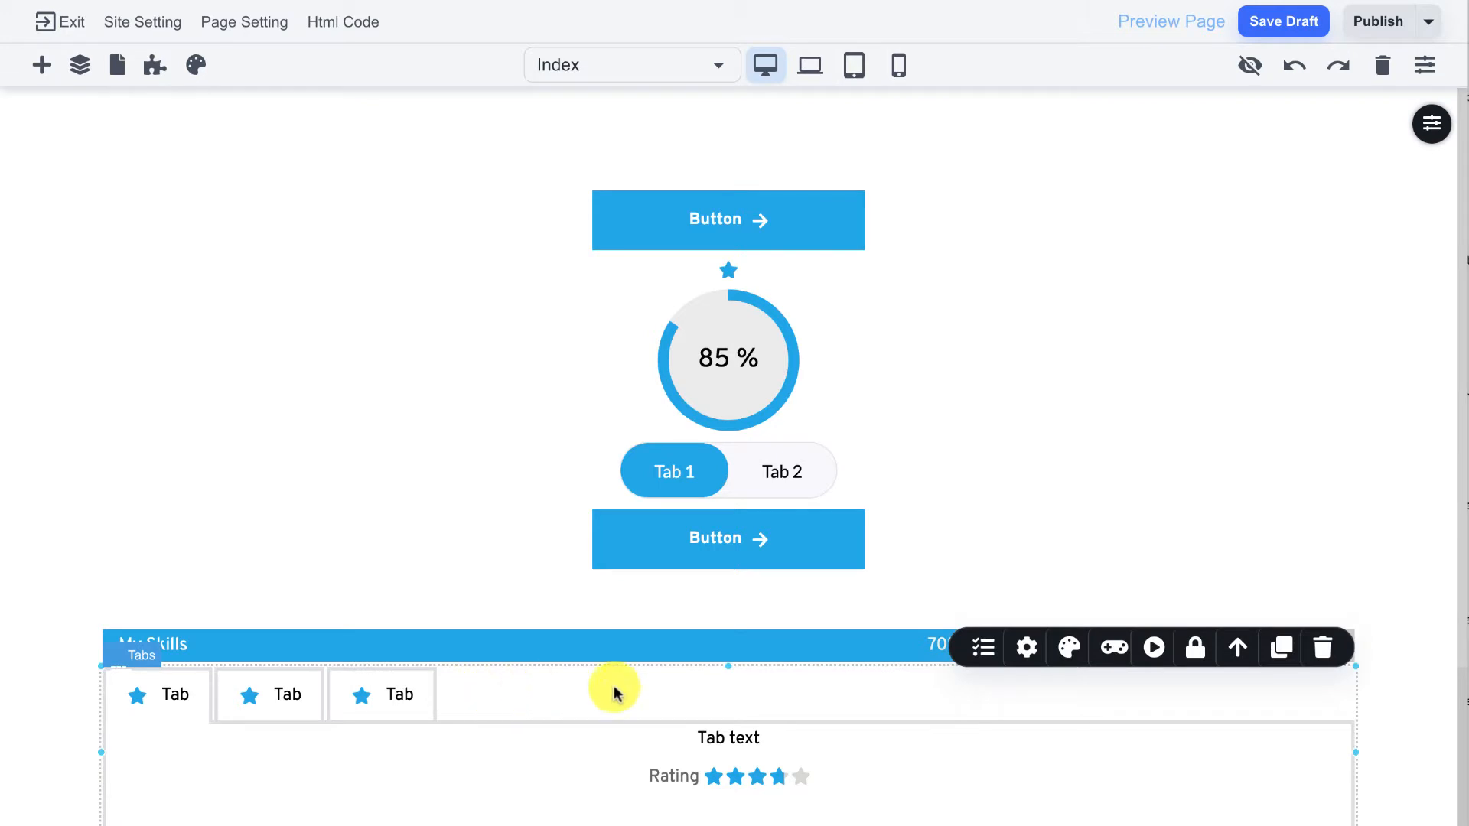
{"action": "left_click", "coordinate": [982, 649]}
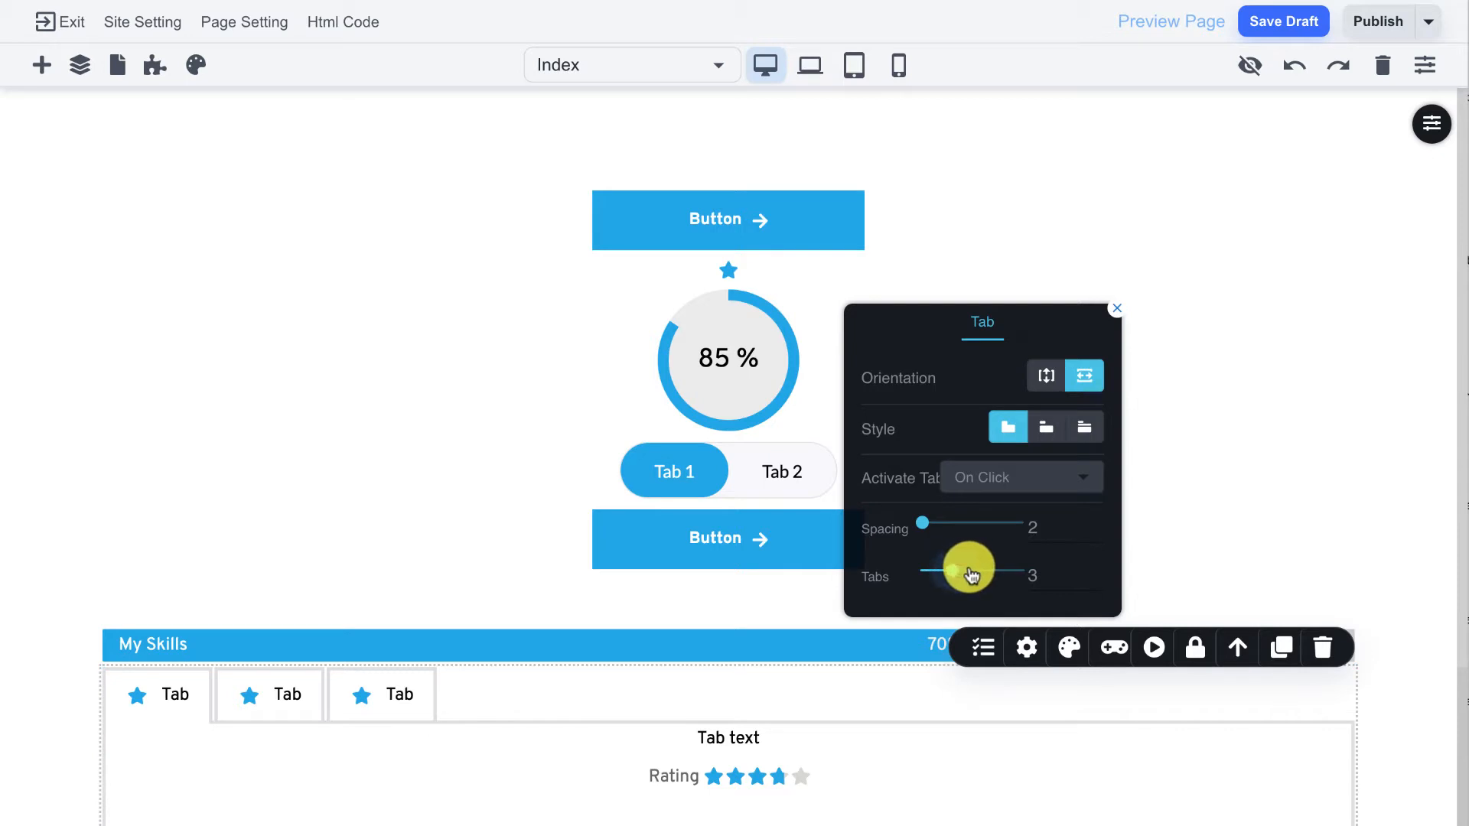
{"action": "left_click_drag", "start_coordinate": [971, 574], "coordinate": [987, 576]}
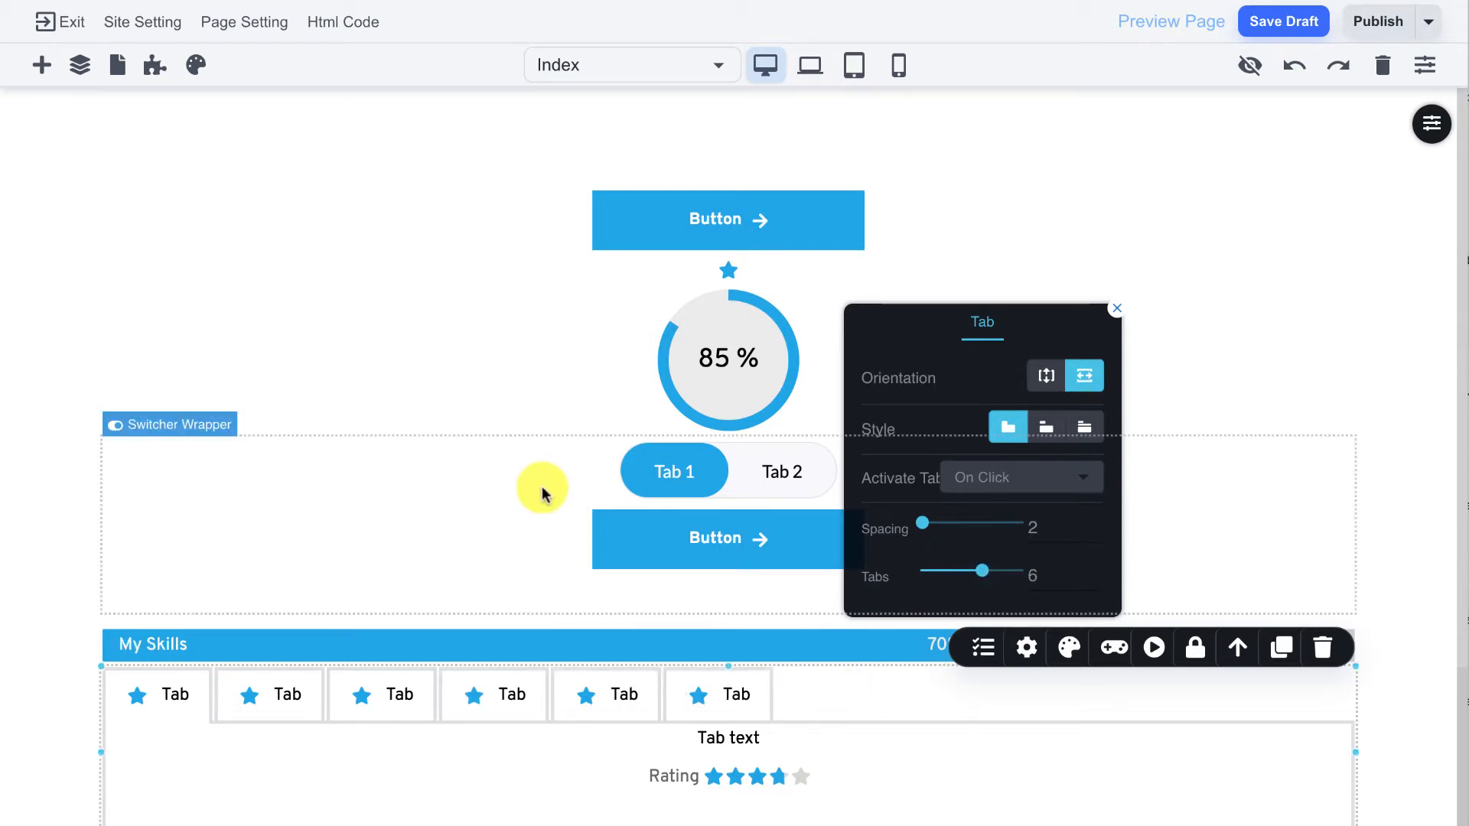
{"action": "left_click", "coordinate": [541, 490]}
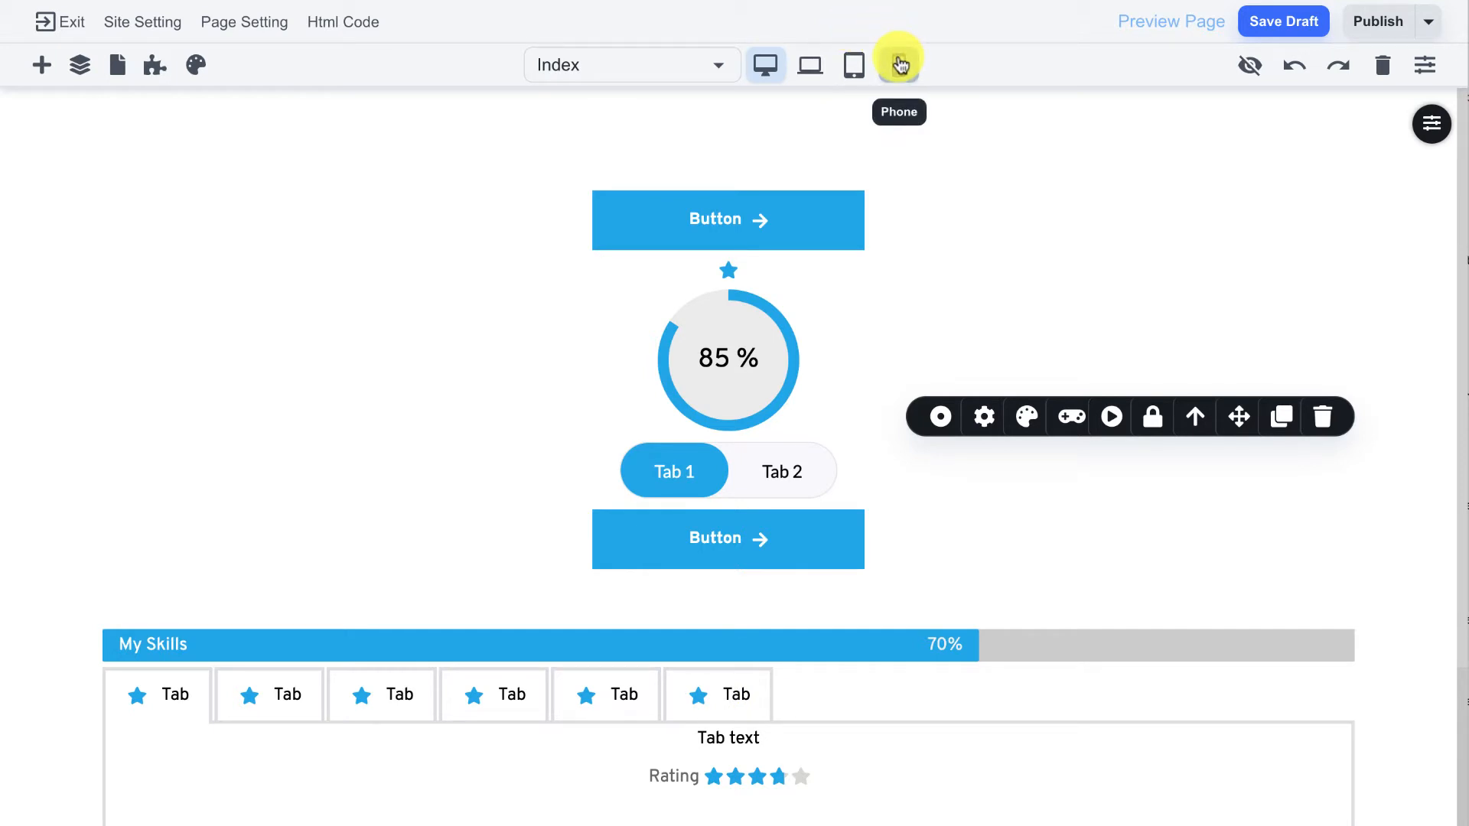
Check the page in the phone layout, expanding the first two accordion items, and return to the desktop layout.
{"action": "left_click", "coordinate": [901, 65]}
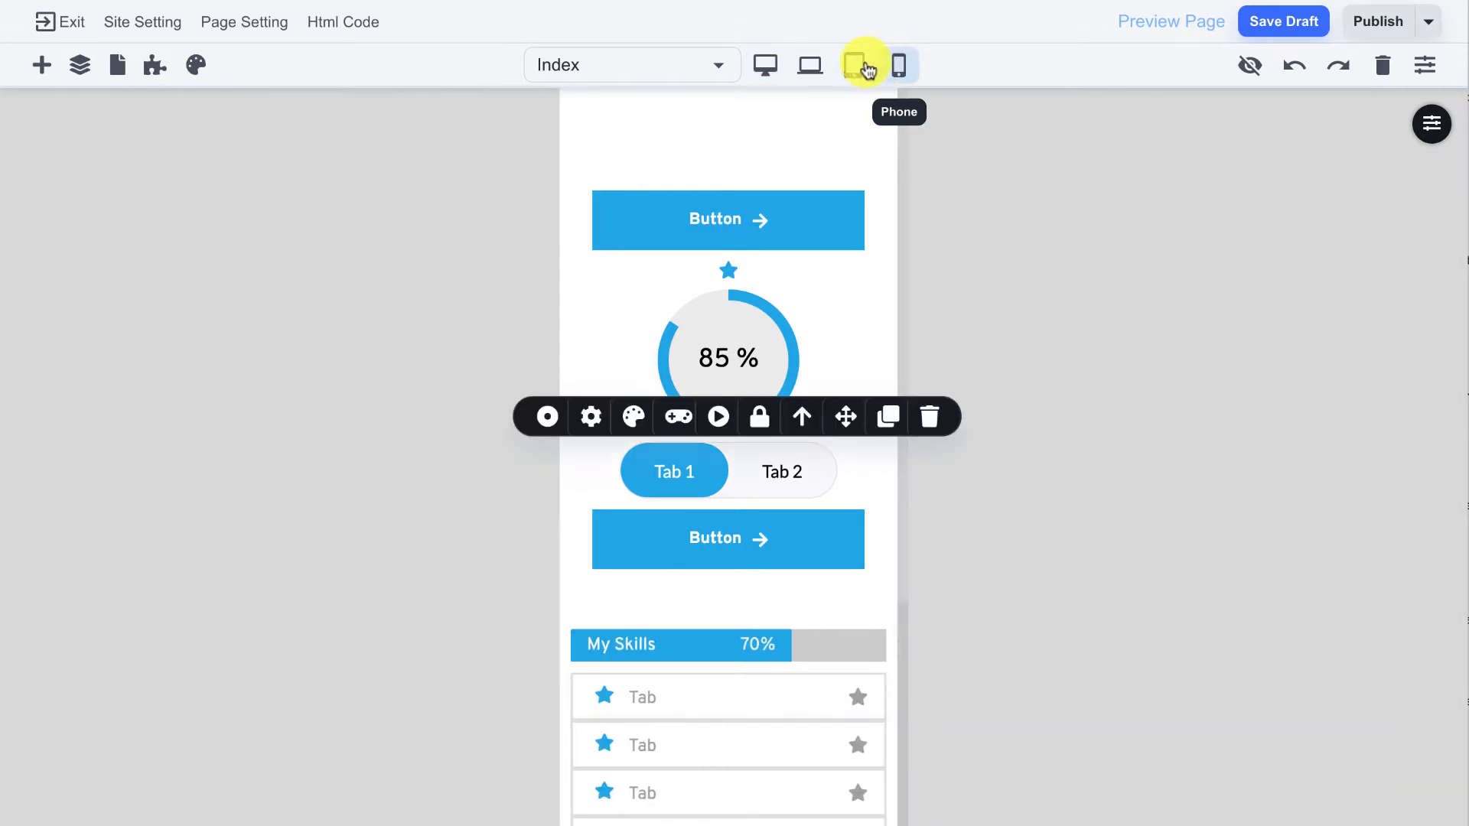
{"action": "scroll", "coordinate": [846, 607], "scroll_direction": "down", "scroll_amount": 5}
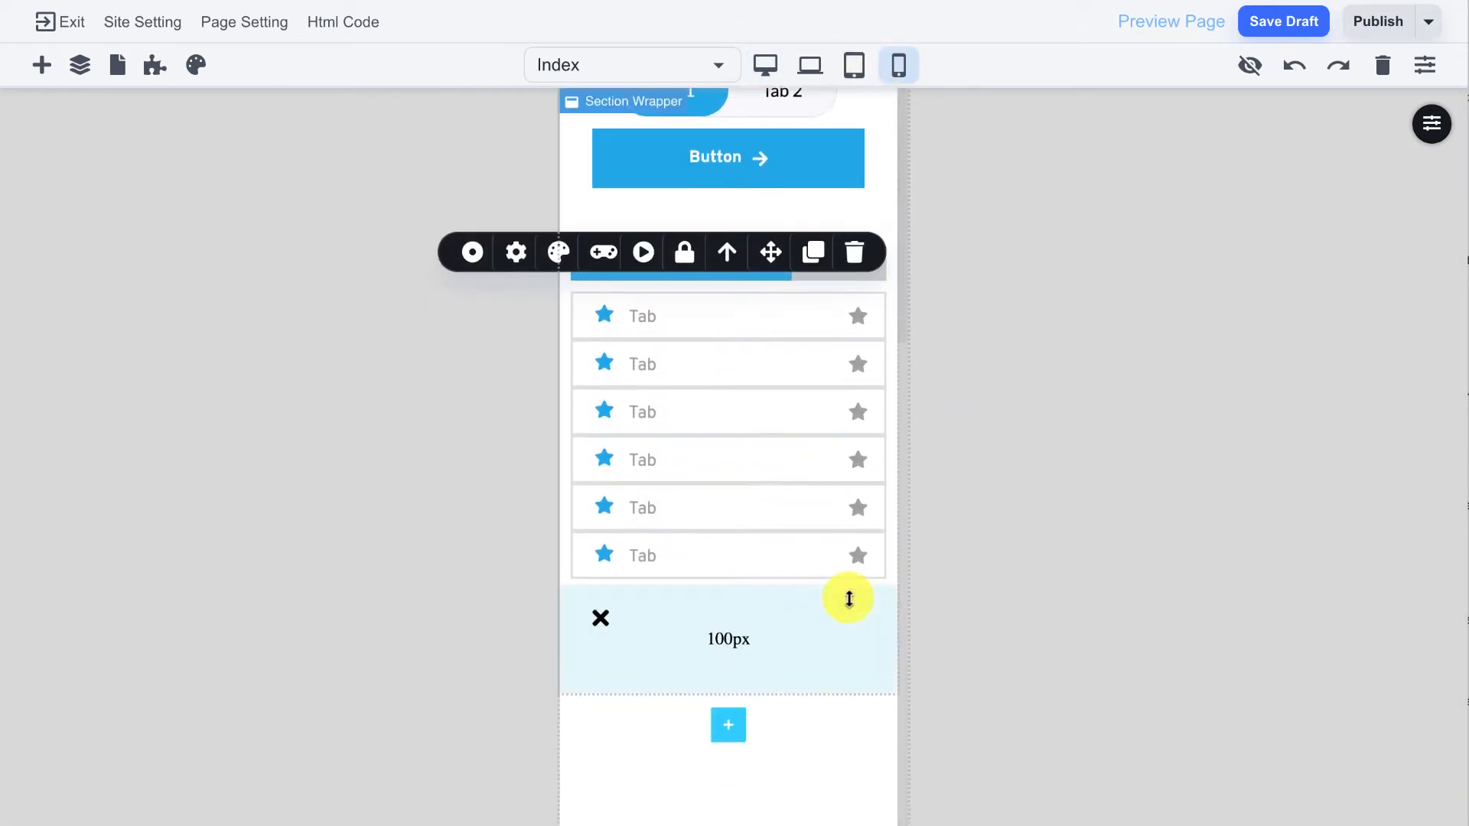
{"action": "left_click", "coordinate": [748, 319]}
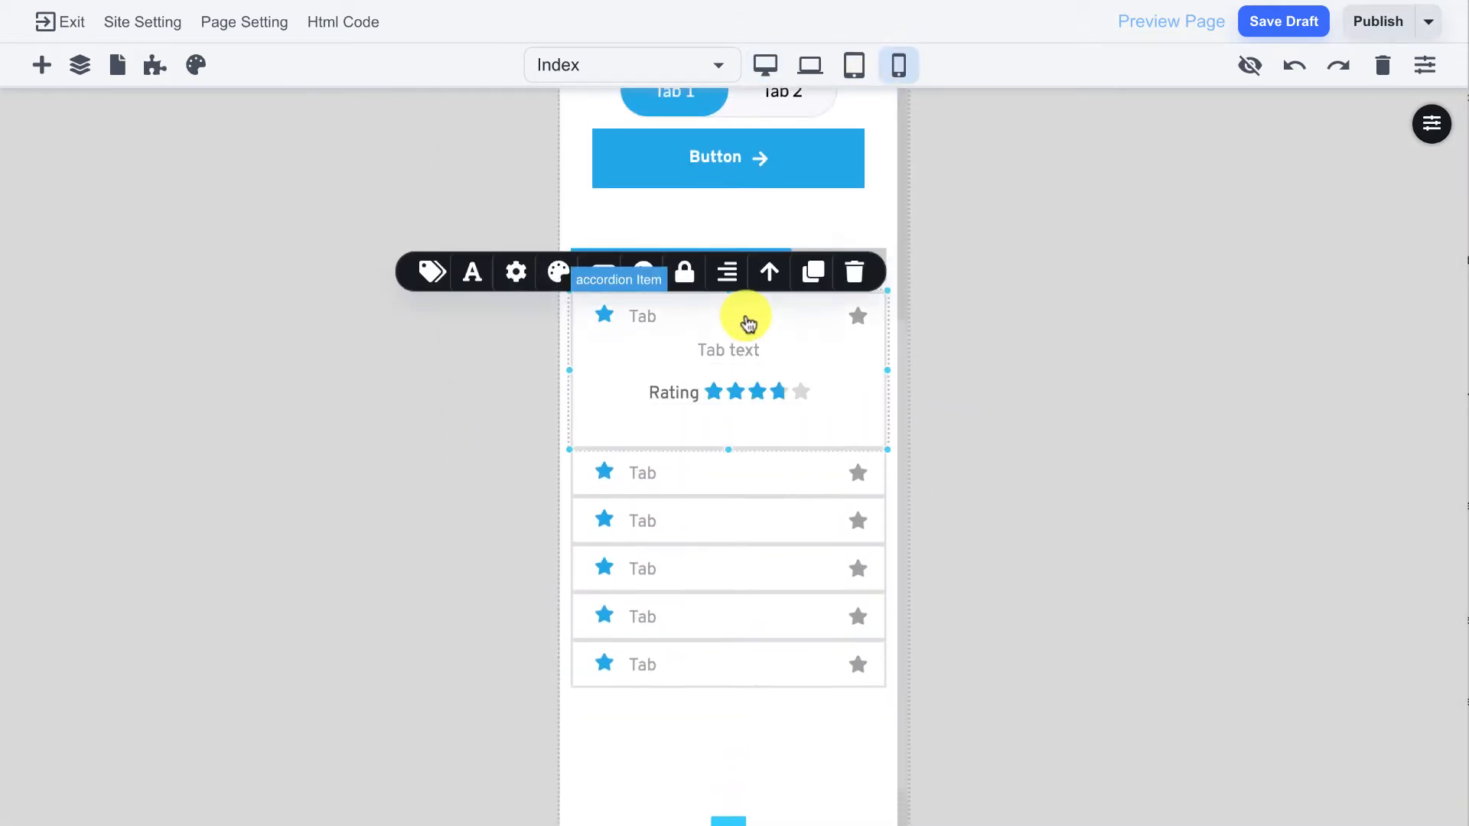
{"action": "left_click", "coordinate": [715, 474]}
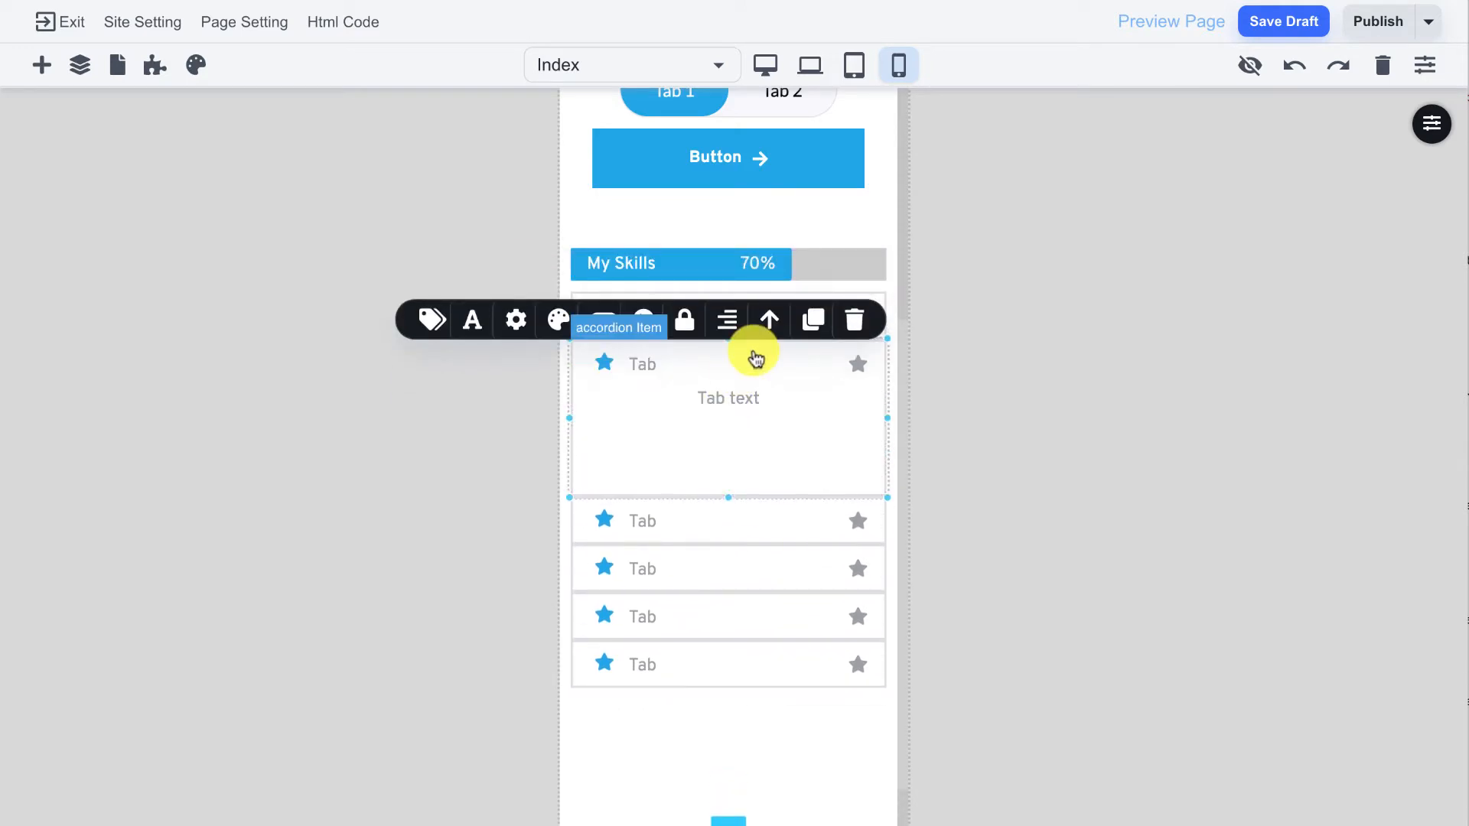
{"action": "scroll", "coordinate": [754, 99], "scroll_direction": "up", "scroll_amount": 5}
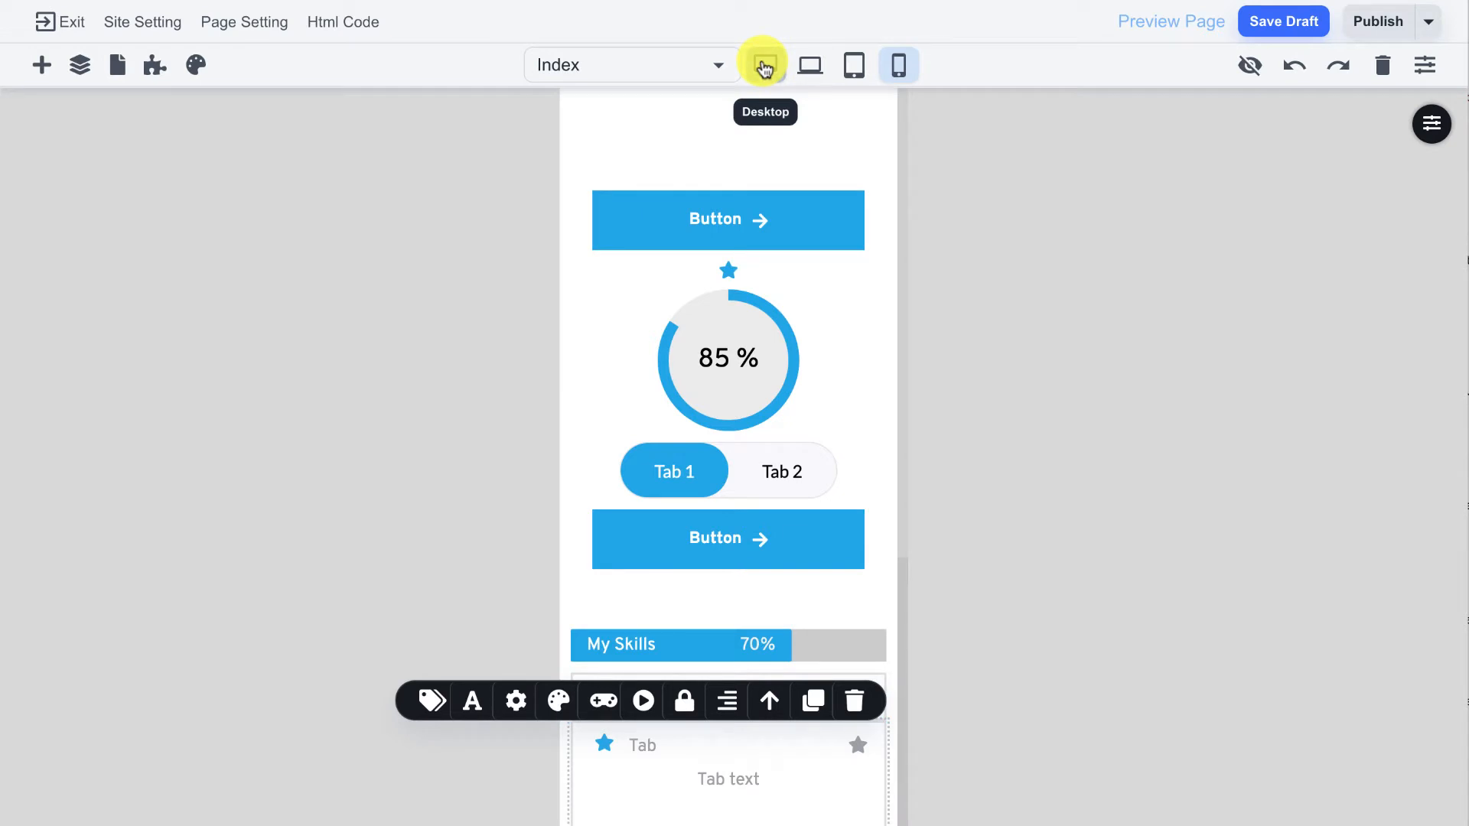
{"action": "left_click", "coordinate": [763, 67]}
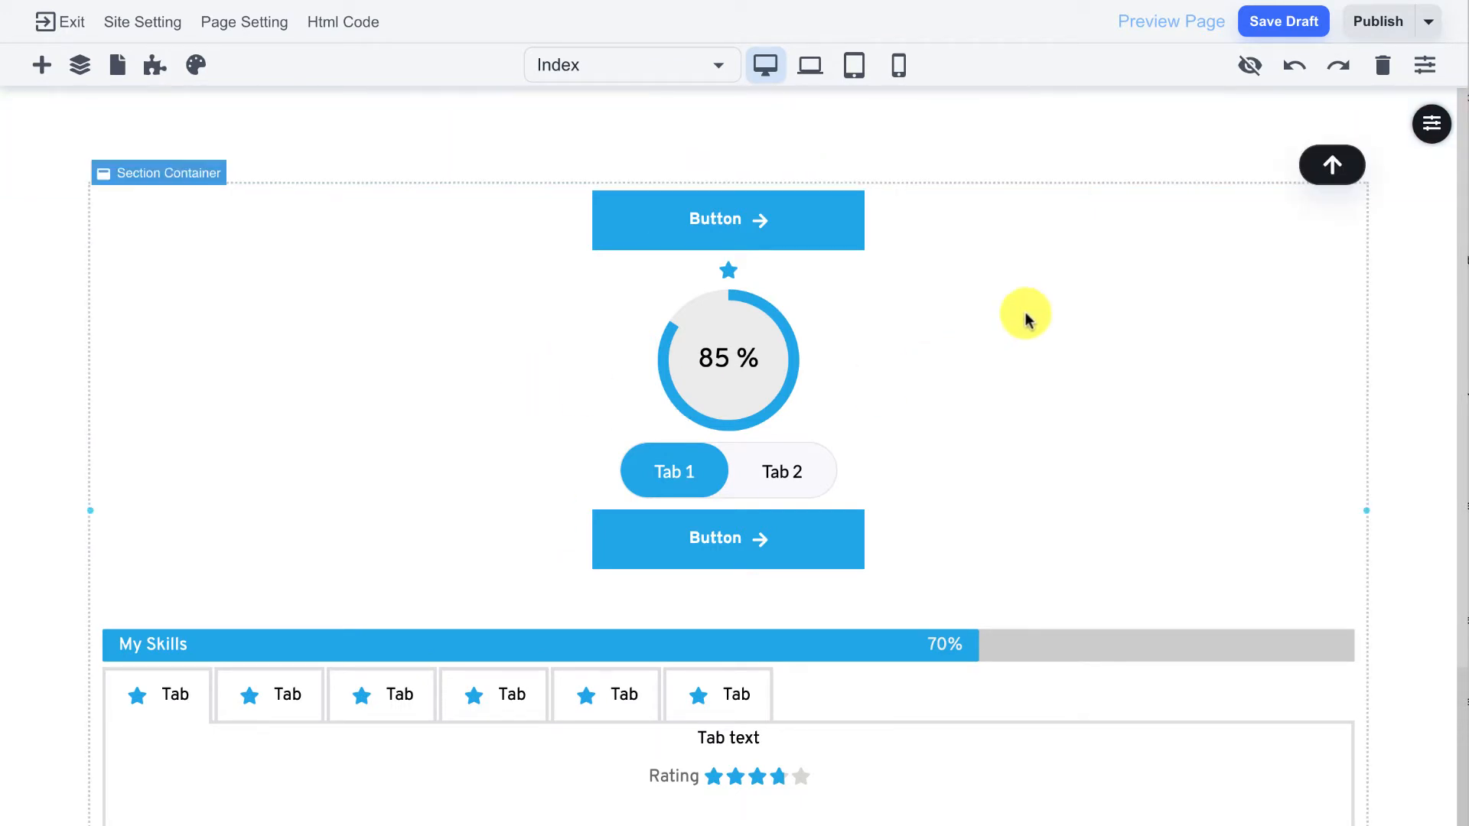
Remove all content from the page and add a new empty section.
{"action": "left_click", "coordinate": [1385, 71]}
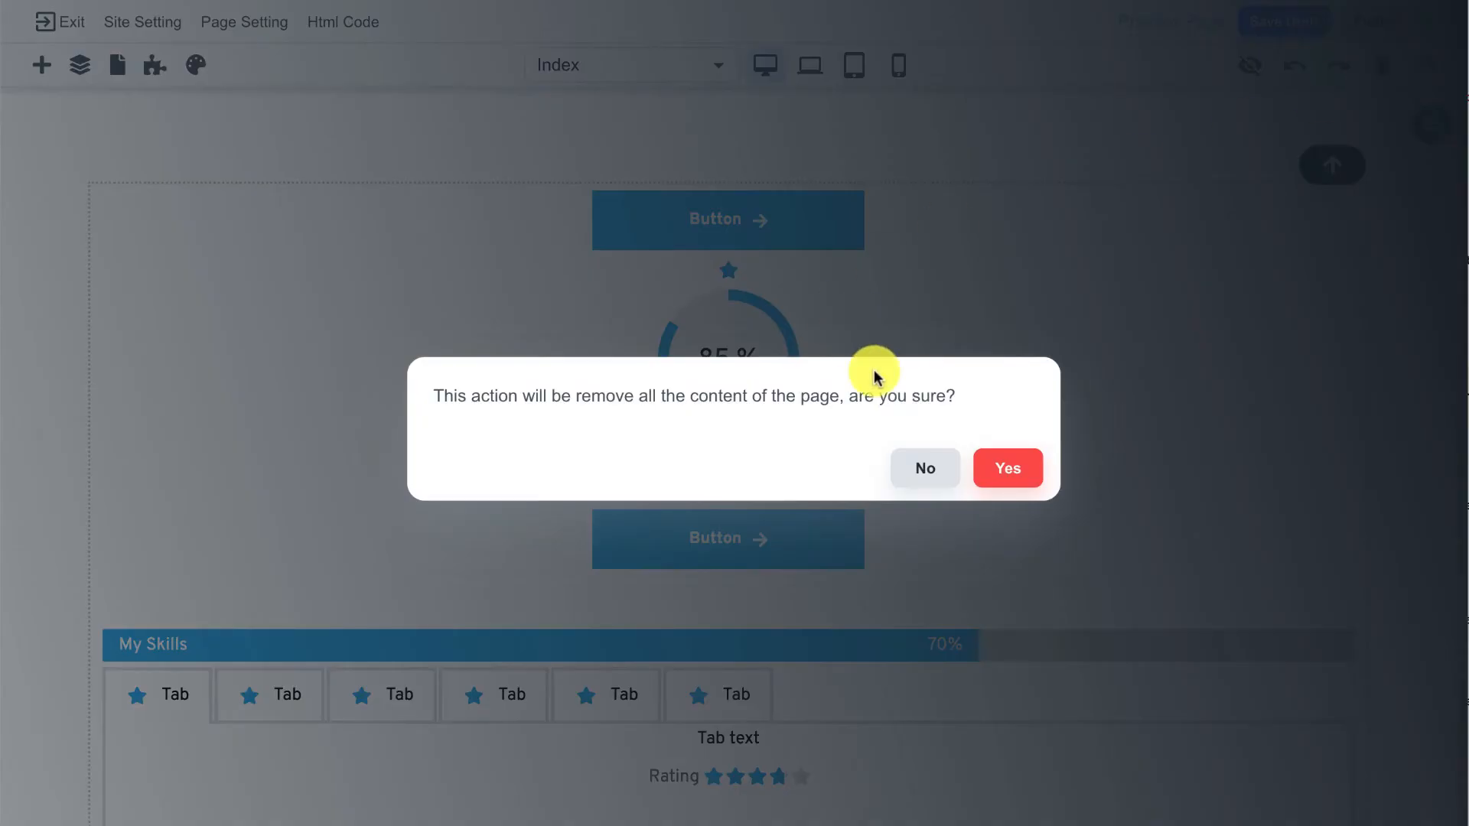
{"action": "left_click", "coordinate": [1000, 466]}
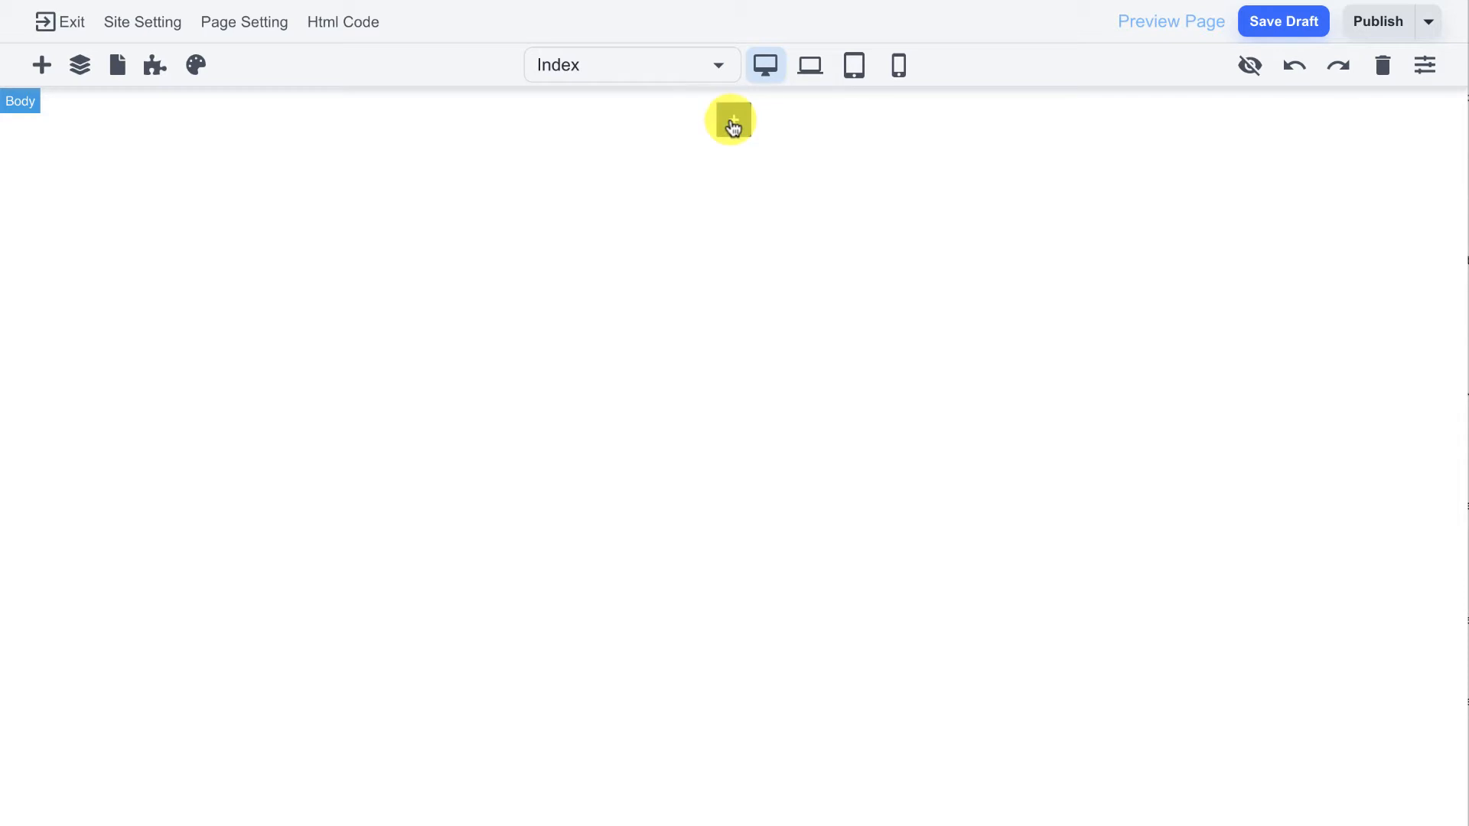
{"action": "left_click", "coordinate": [733, 120]}
{"action": "left_click", "coordinate": [686, 447]}
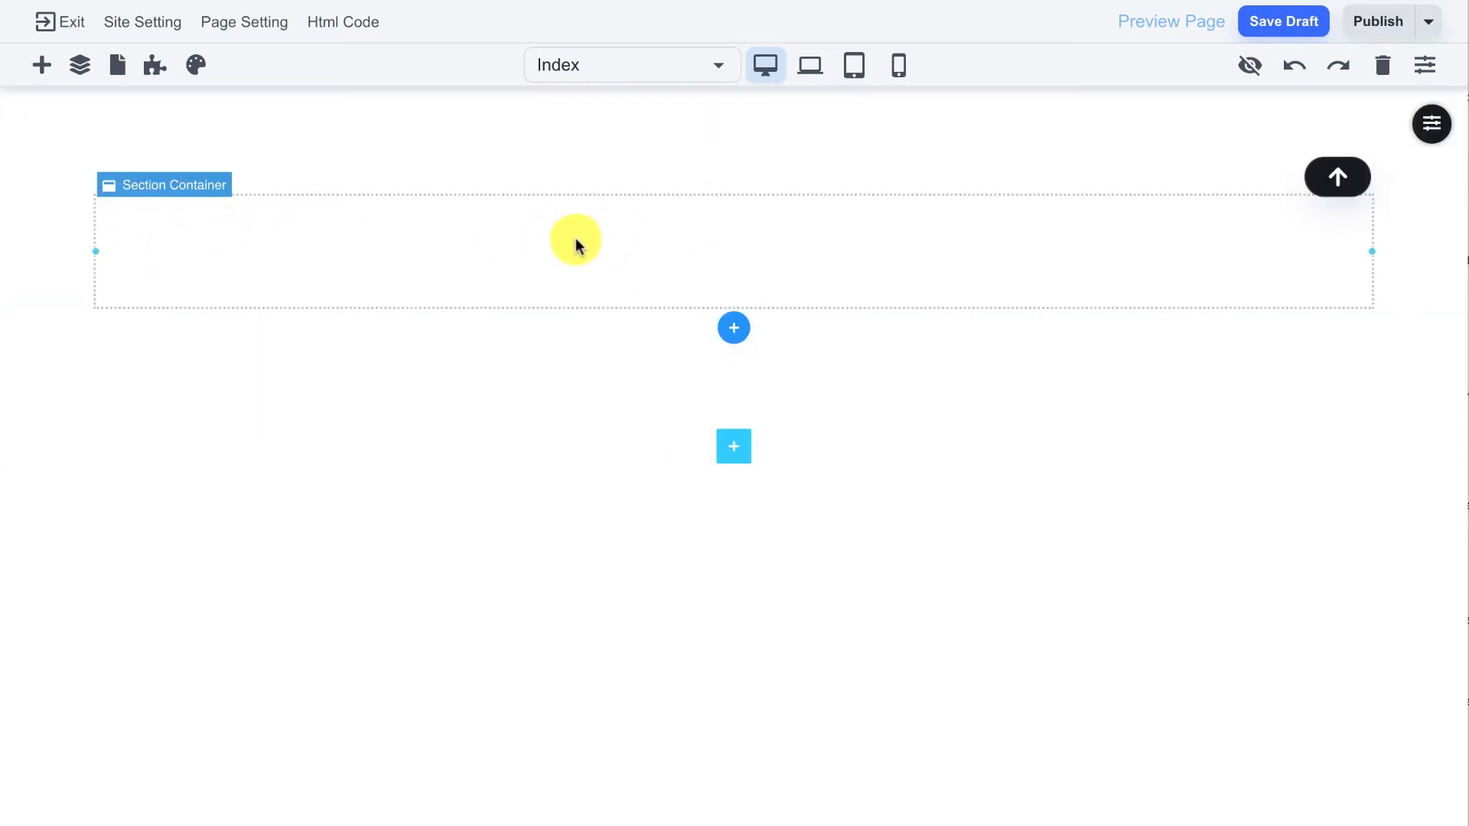
Open the image picker for the section's background and look through the system and site assets.
{"action": "left_click", "coordinate": [1436, 128]}
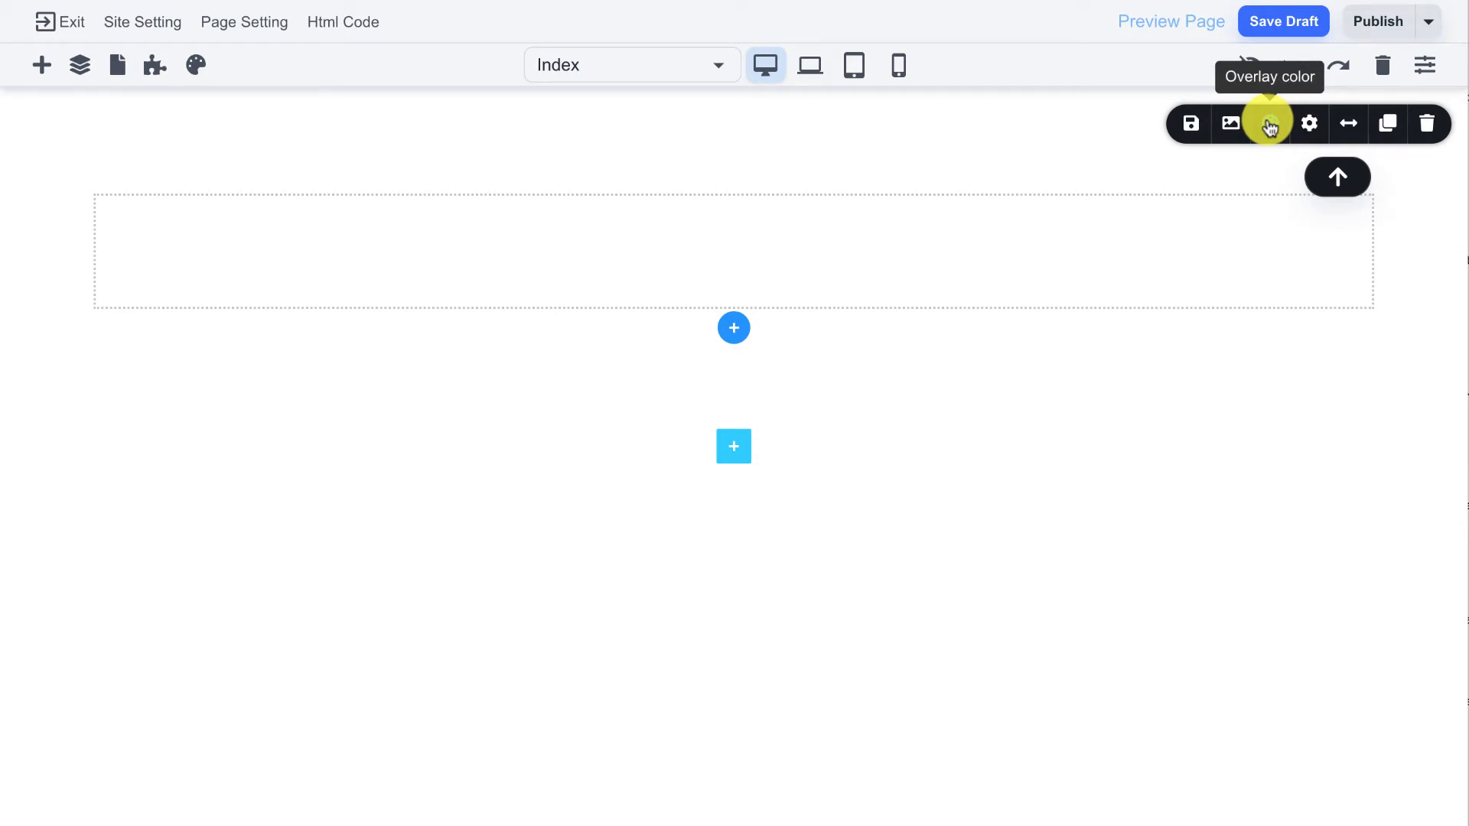
{"action": "left_click", "coordinate": [1237, 124]}
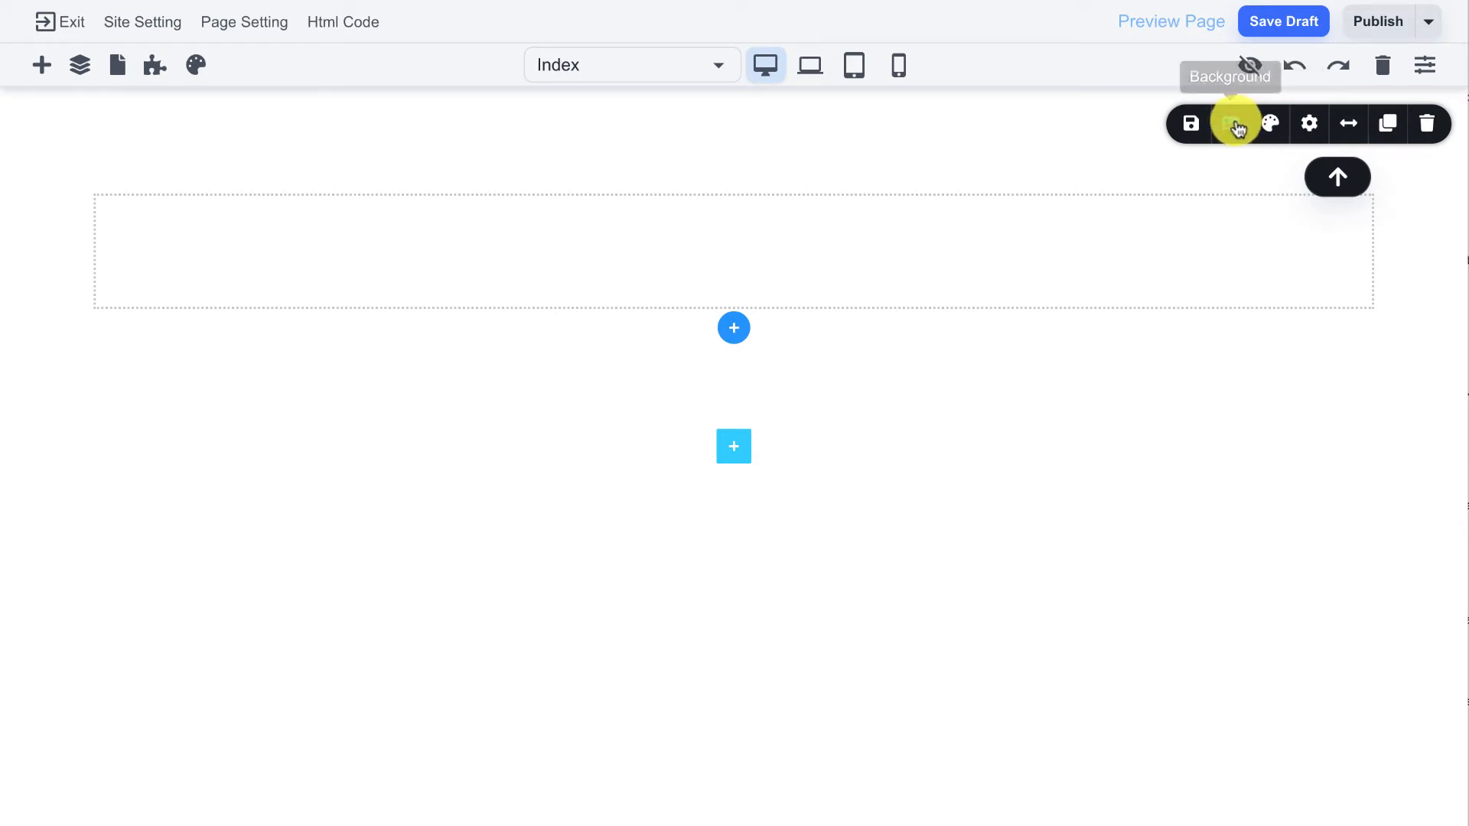
{"action": "left_click", "coordinate": [1260, 273]}
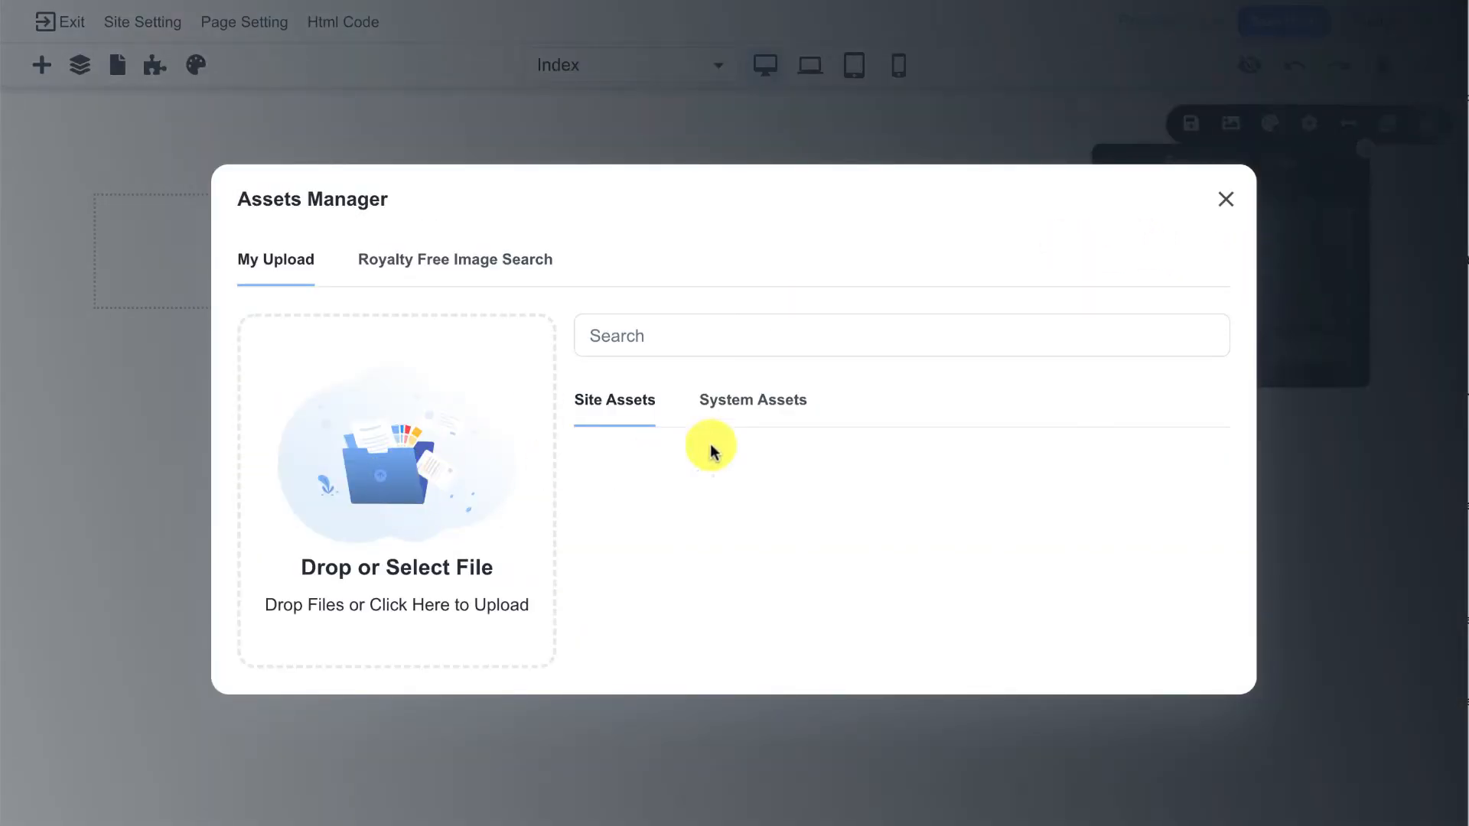
{"action": "left_click", "coordinate": [746, 409]}
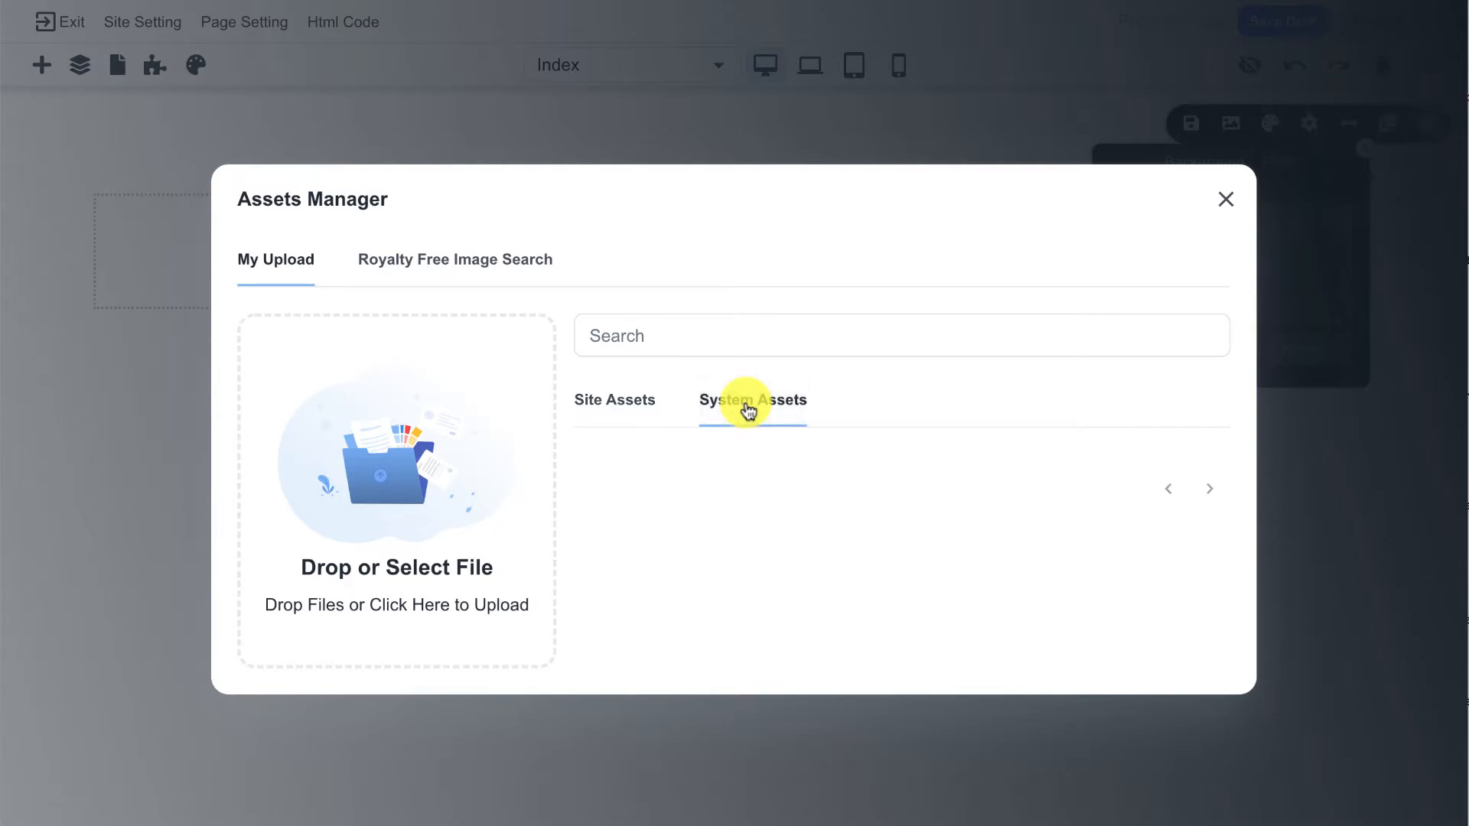
{"action": "left_click", "coordinate": [625, 412]}
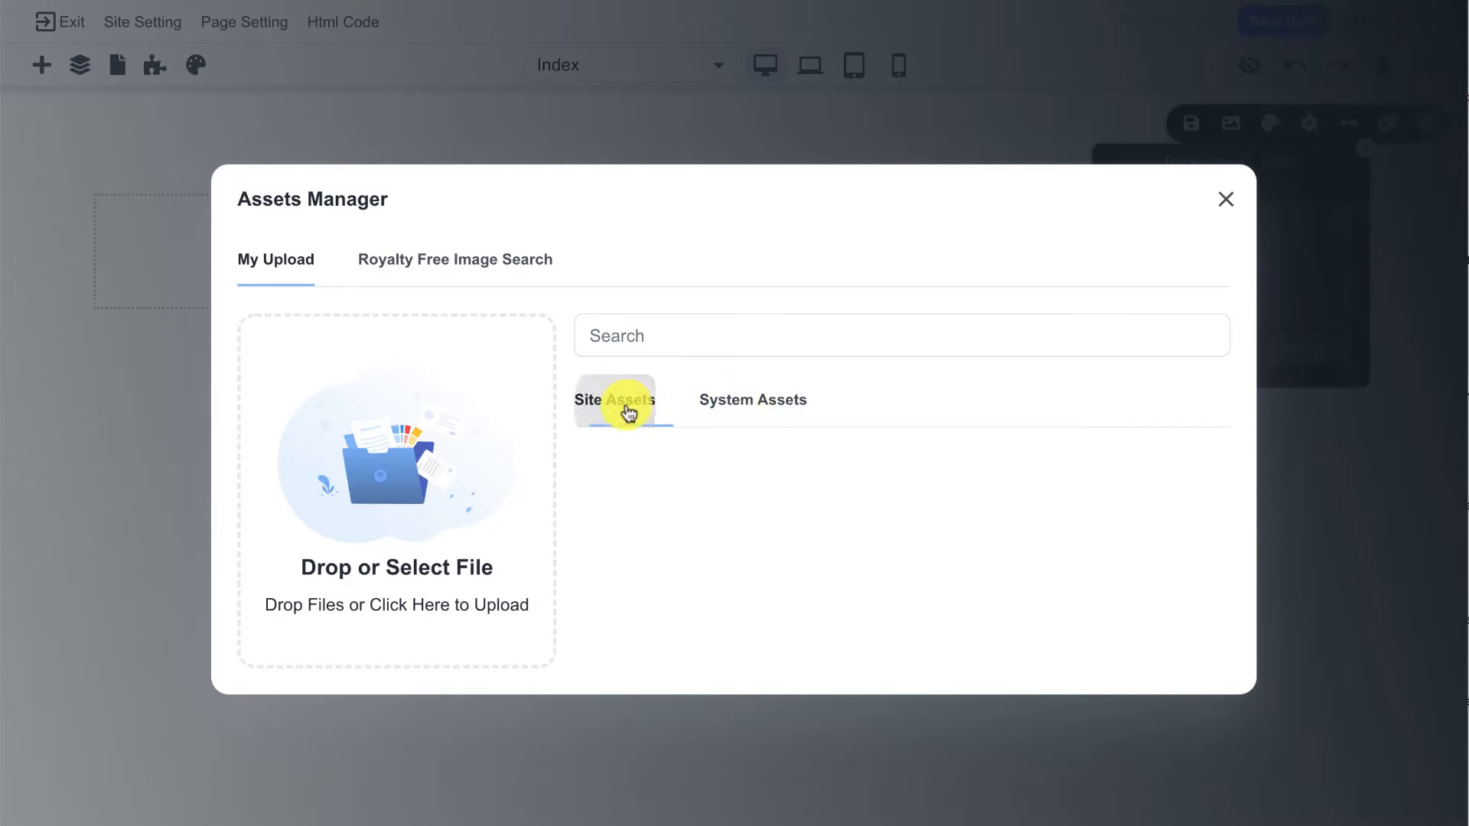
Search the royalty-free images for "home" and set the blue-roofed house at dusk as the section's background.
{"action": "left_click", "coordinate": [481, 264]}
{"action": "left_click", "coordinate": [478, 239]}
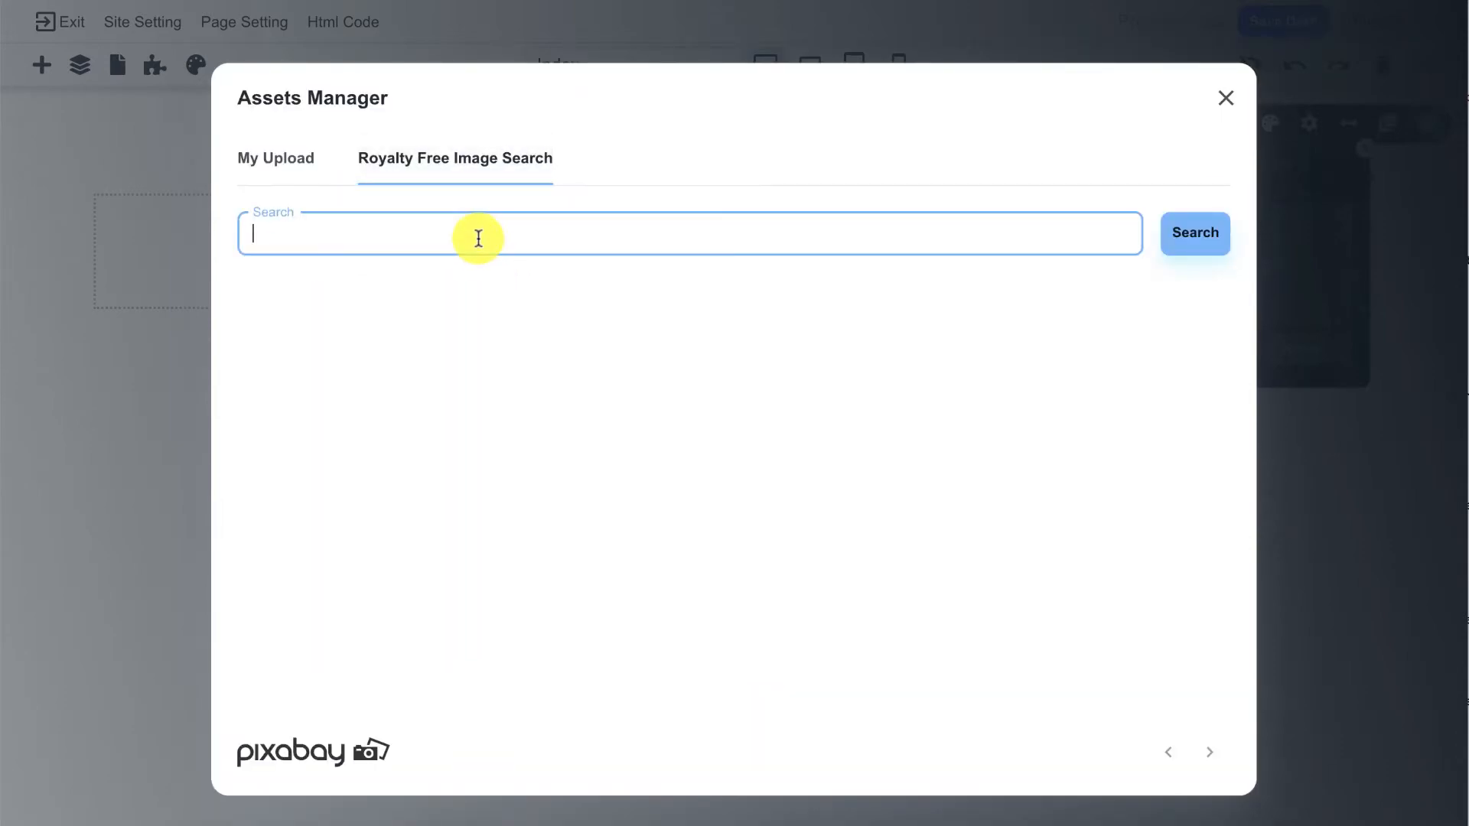
{"action": "type", "text": "home"}
{"action": "key", "text": "Return"}
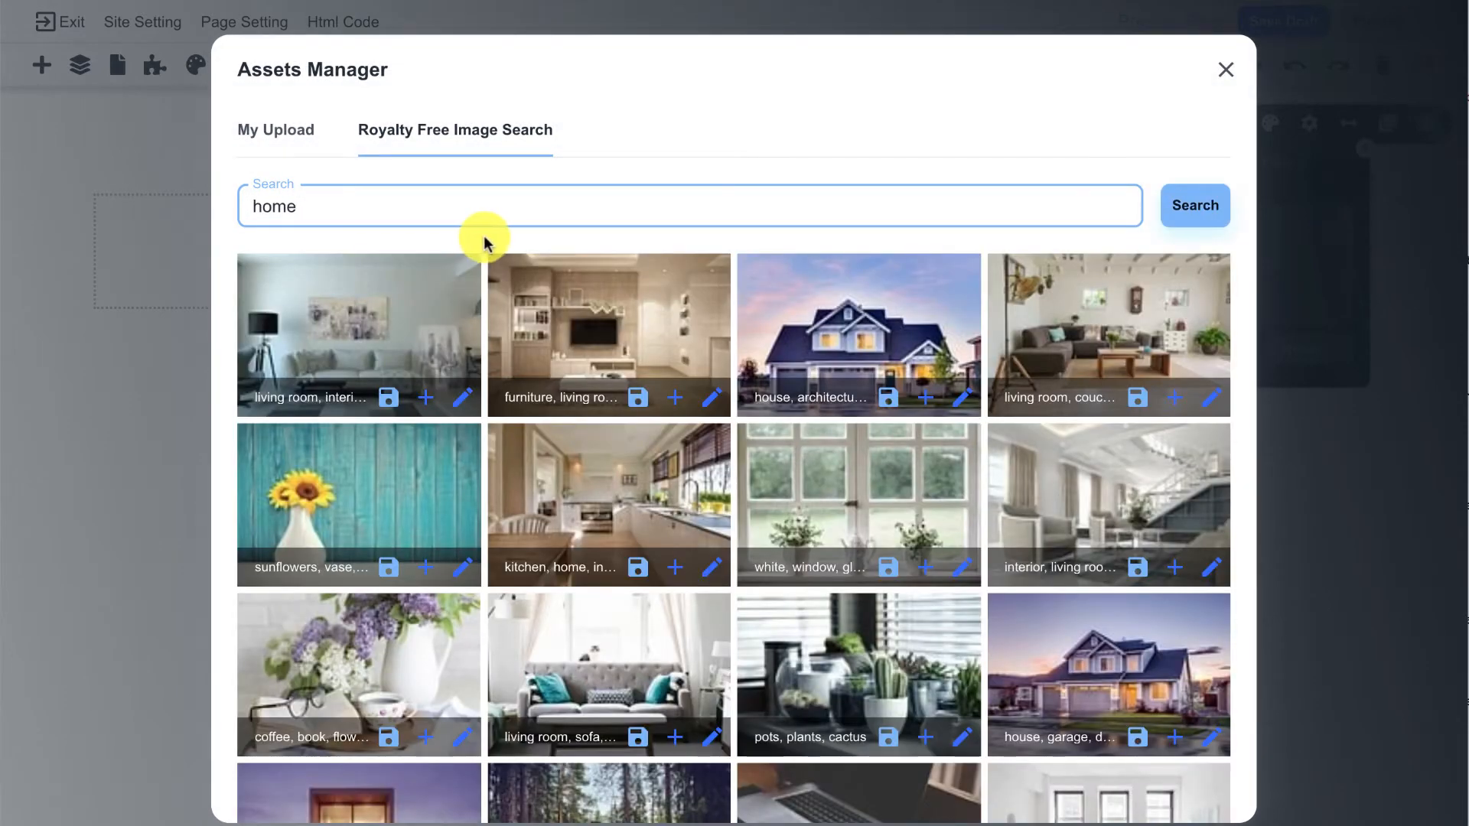
{"action": "left_click", "coordinate": [855, 312]}
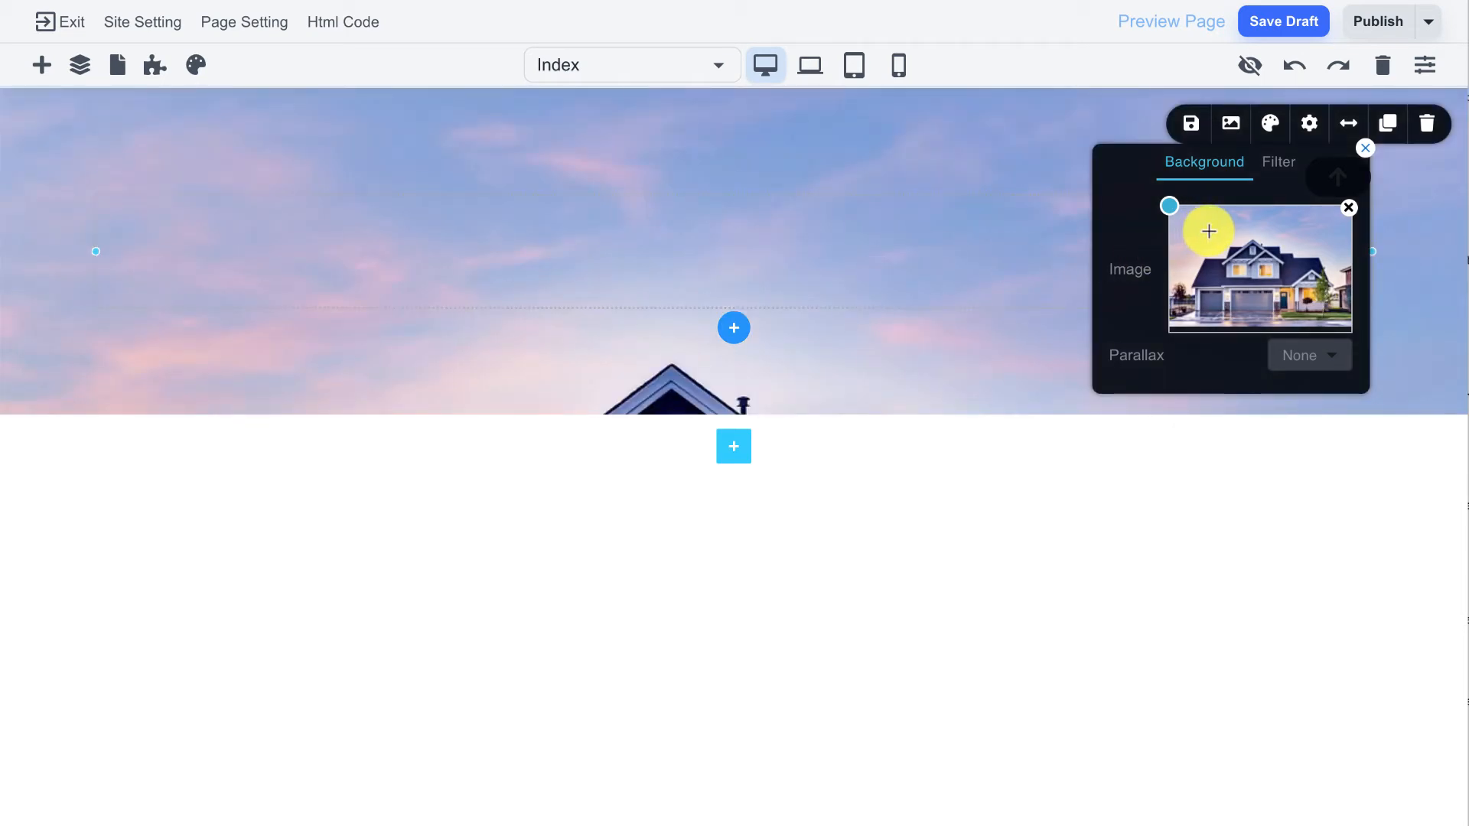
Centre the background image's focal point, and set its contrast filter to 104% and its brightness to 58%.
{"action": "left_click_drag", "start_coordinate": [1209, 231], "coordinate": [1258, 275]}
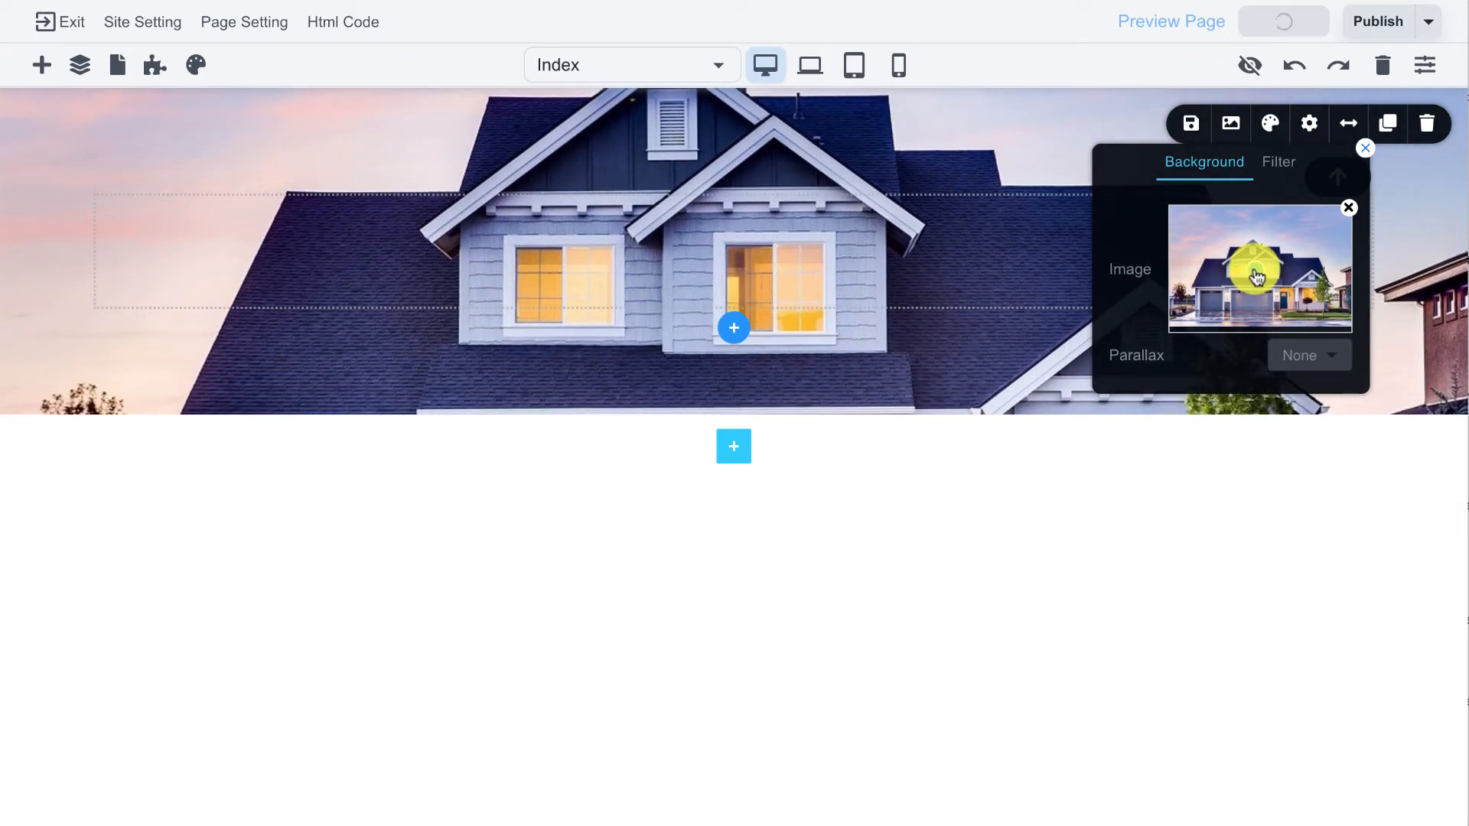
{"action": "left_click", "coordinate": [1278, 170]}
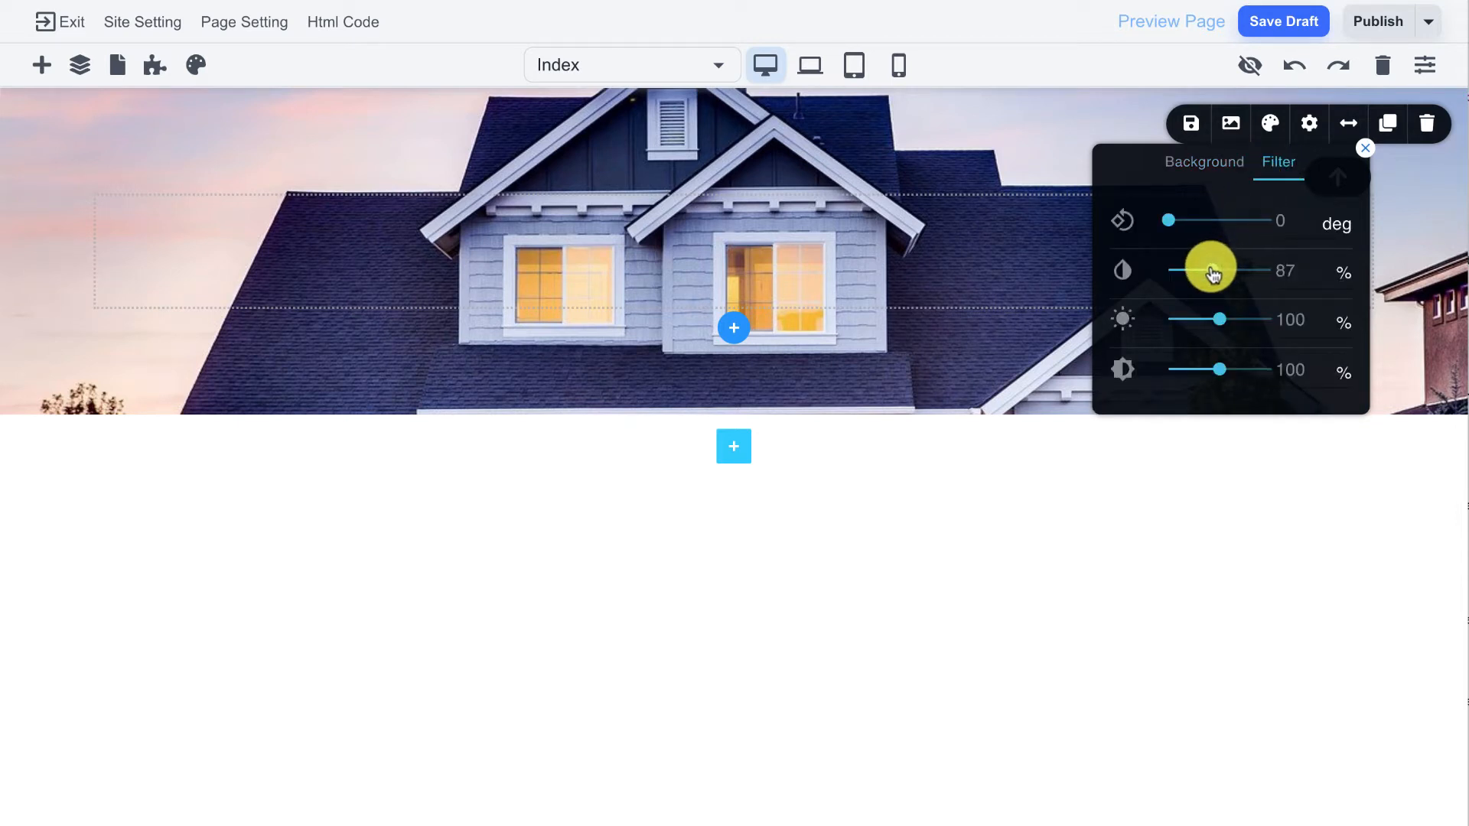
{"action": "left_click_drag", "start_coordinate": [1204, 273], "coordinate": [1202, 321]}
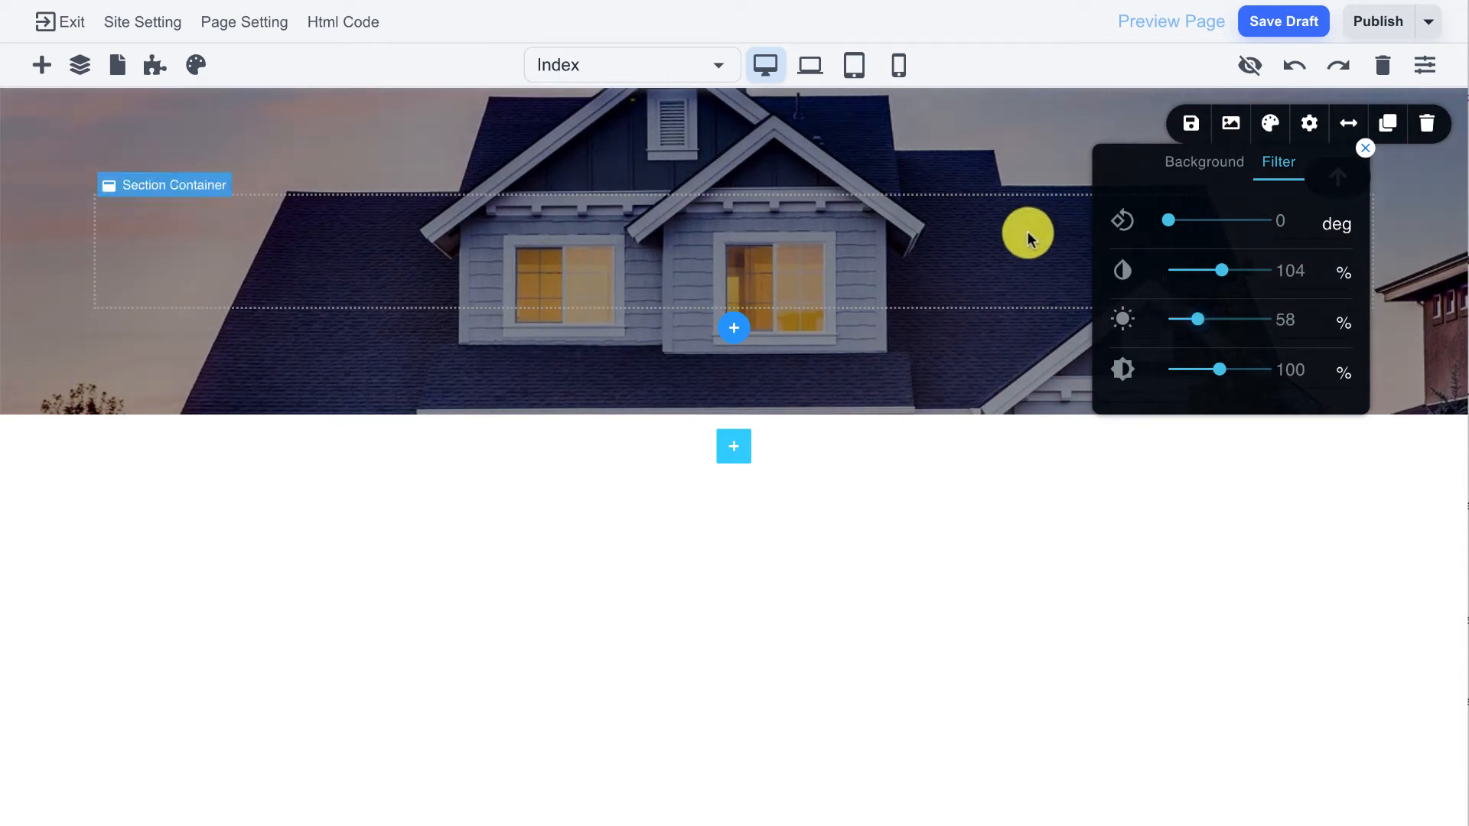
{"action": "left_click", "coordinate": [1365, 148]}
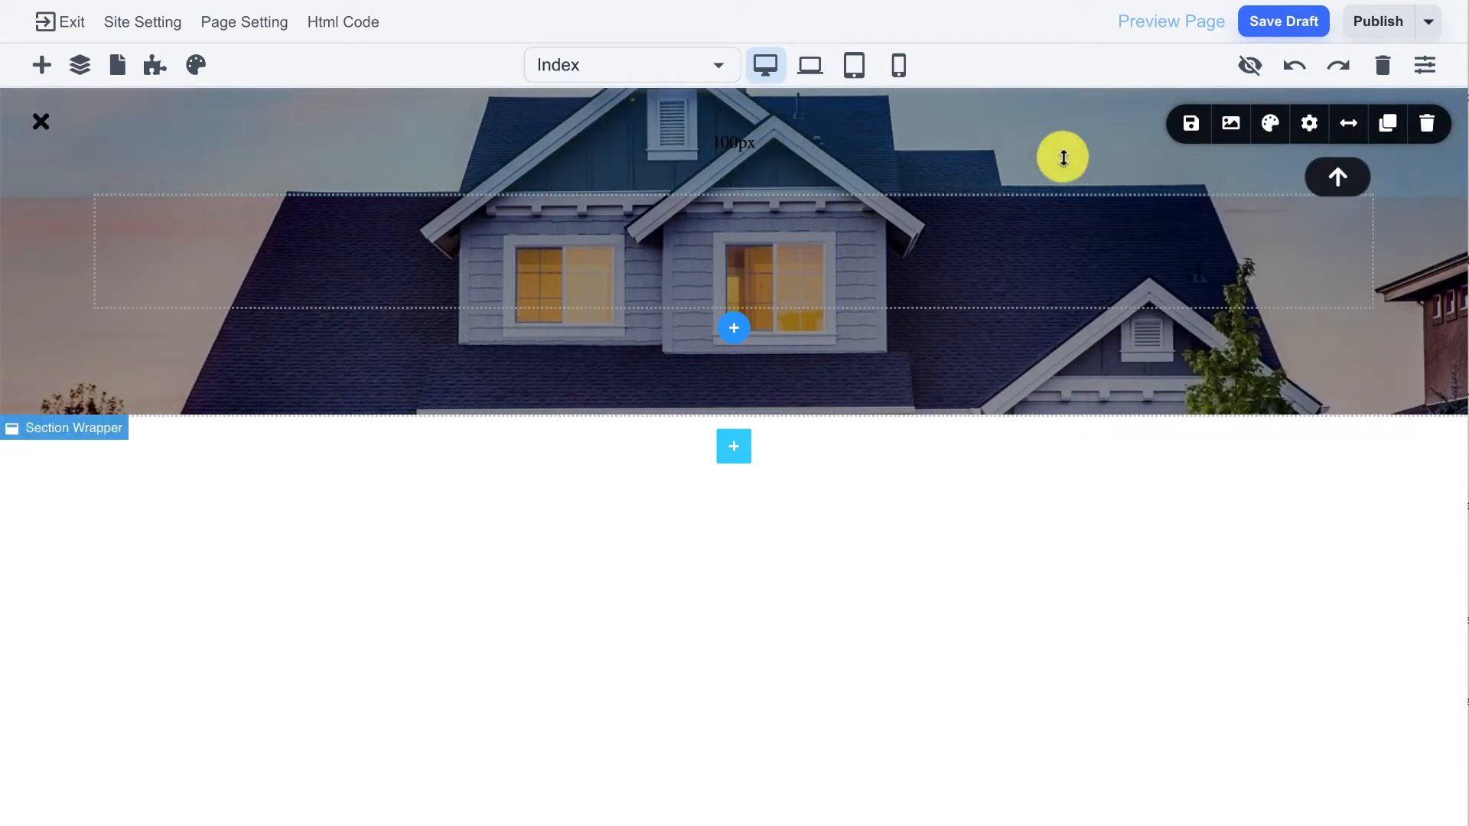
Increase the section's top padding to about 173px, enlarge its bottom padding, and shift the background image's focal point lower.
{"action": "left_click_drag", "start_coordinate": [931, 124], "coordinate": [932, 204]}
{"action": "left_click_drag", "start_coordinate": [859, 423], "coordinate": [859, 554]}
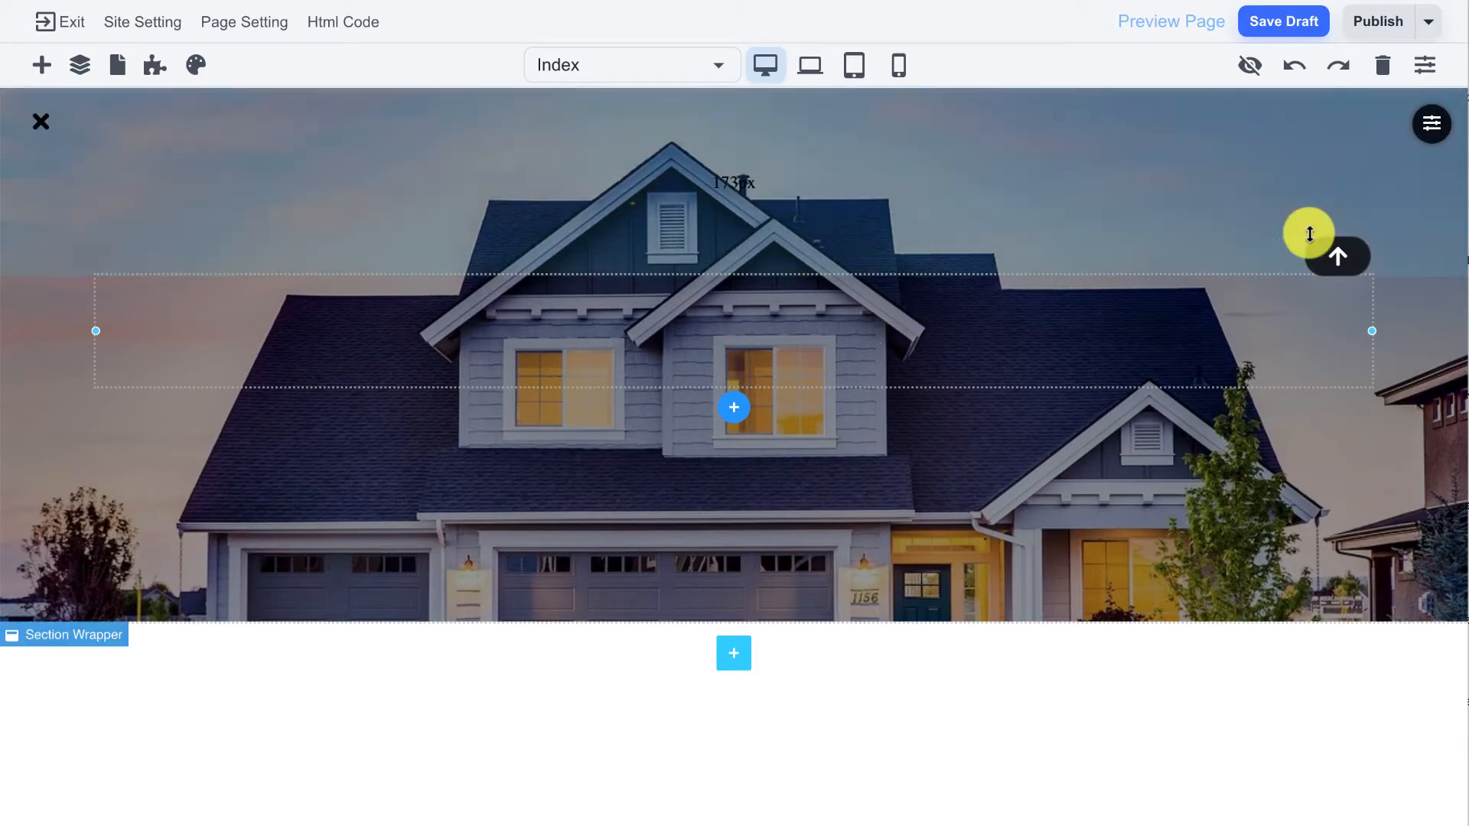
{"action": "left_click", "coordinate": [1429, 123]}
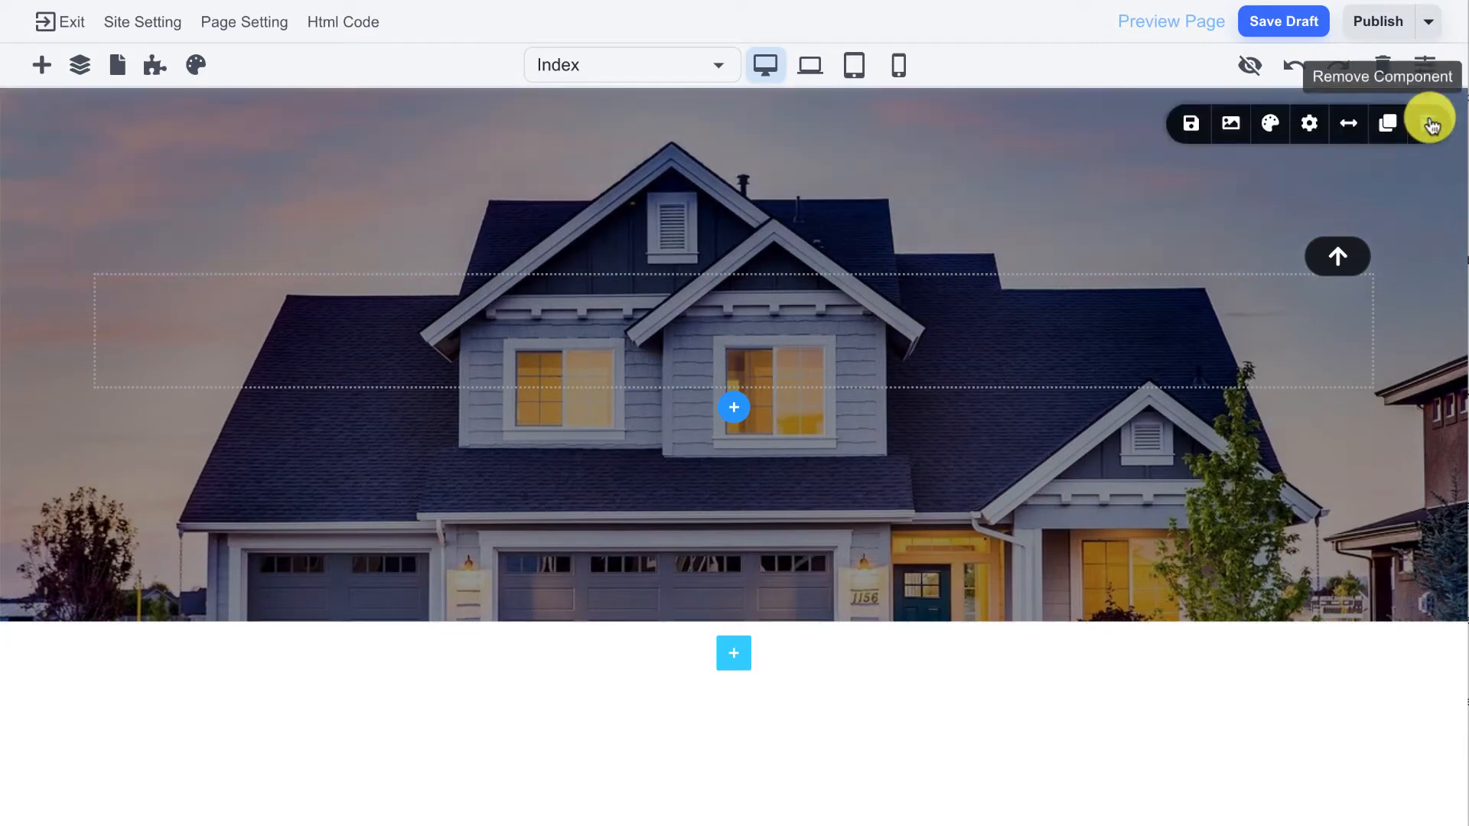
{"action": "left_click", "coordinate": [1231, 123]}
{"action": "left_click_drag", "start_coordinate": [1255, 279], "coordinate": [1267, 304]}
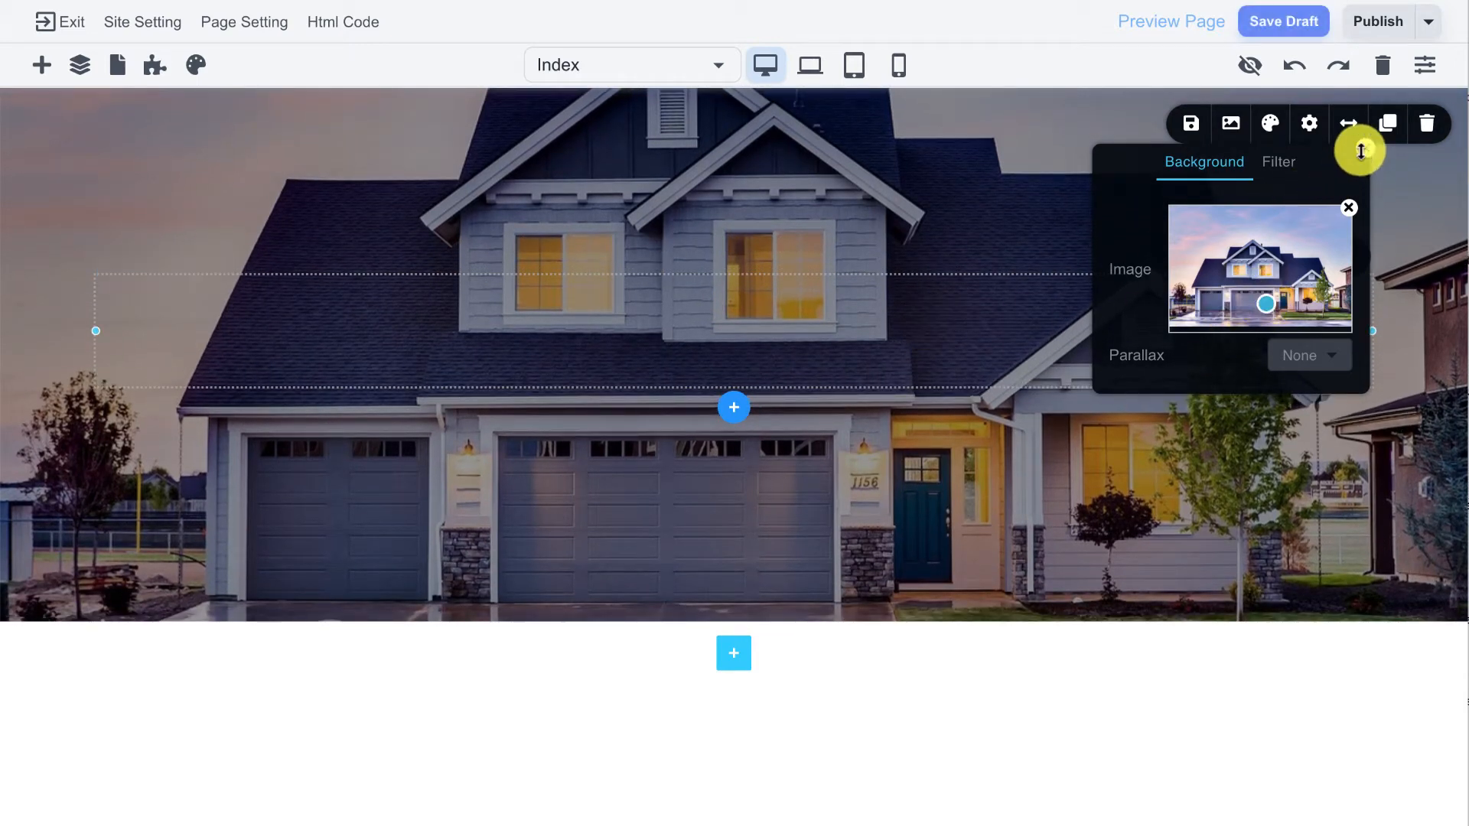
{"action": "left_click", "coordinate": [1365, 148]}
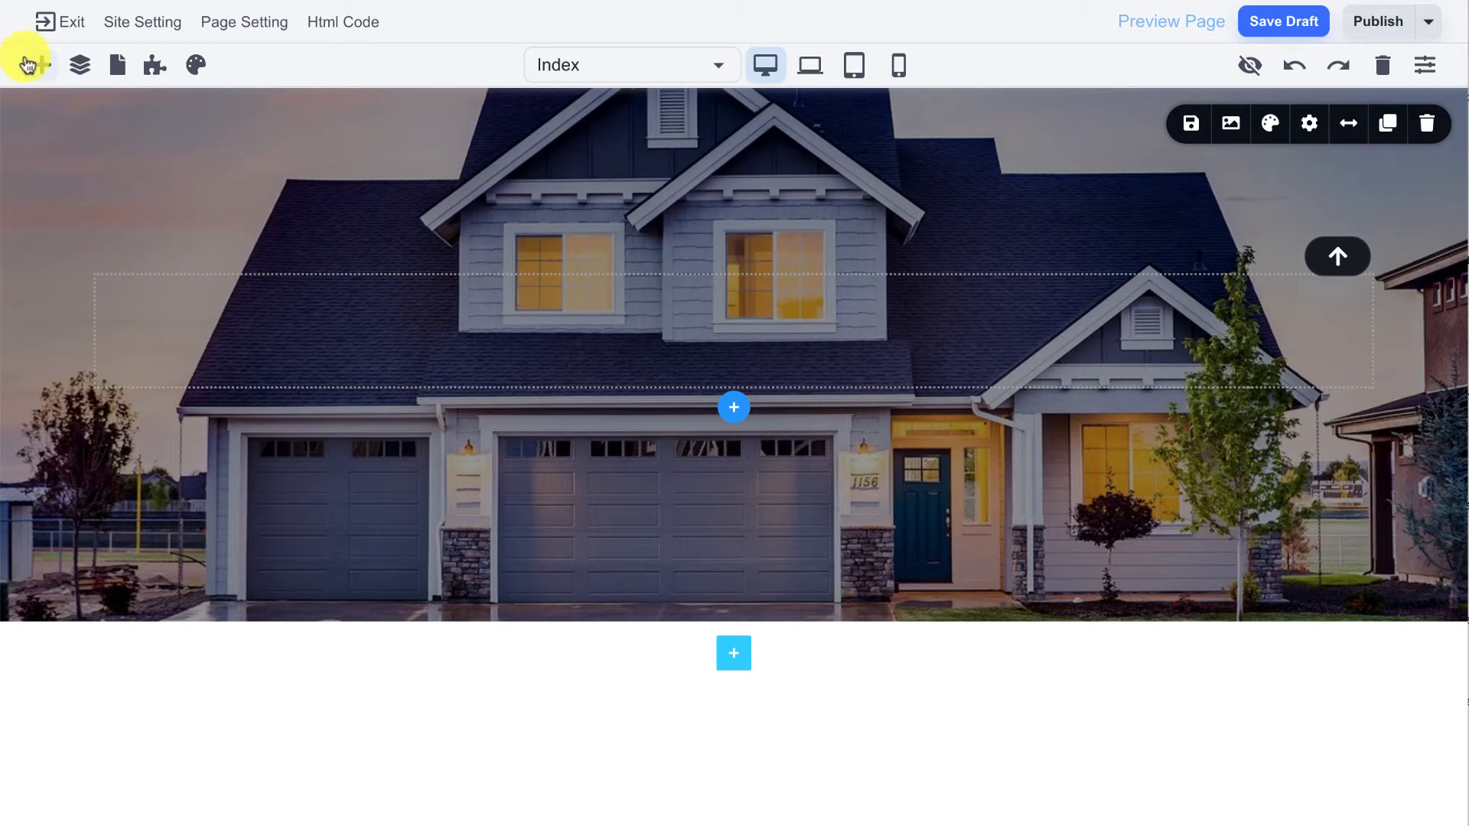
Add a grid element with the 2 x 1 layout inside the house section.
{"action": "left_click", "coordinate": [28, 64]}
{"action": "scroll", "coordinate": [108, 493], "scroll_direction": "down", "scroll_amount": 3}
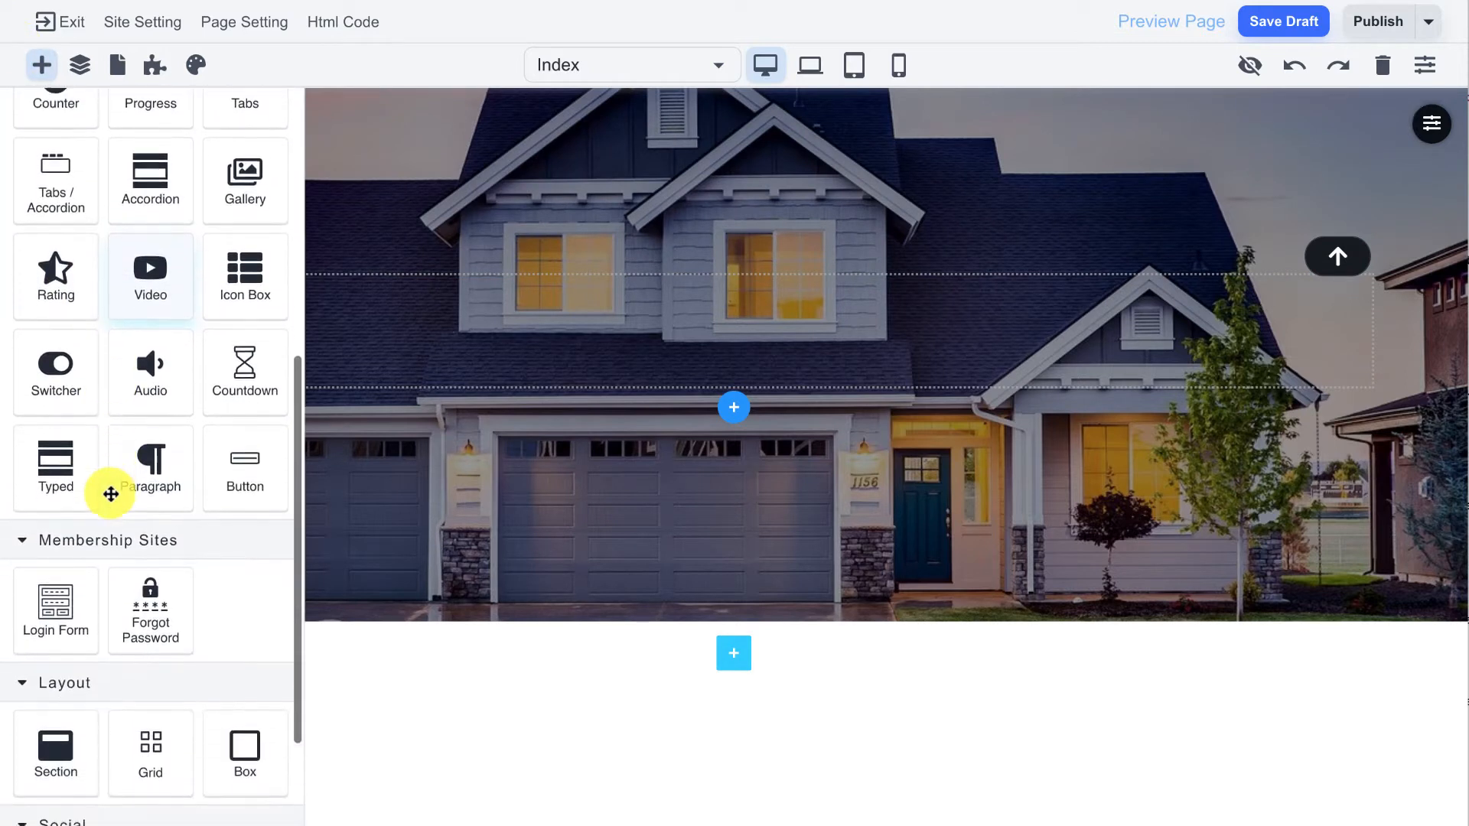
{"action": "scroll", "coordinate": [136, 618], "scroll_direction": "down", "scroll_amount": 1}
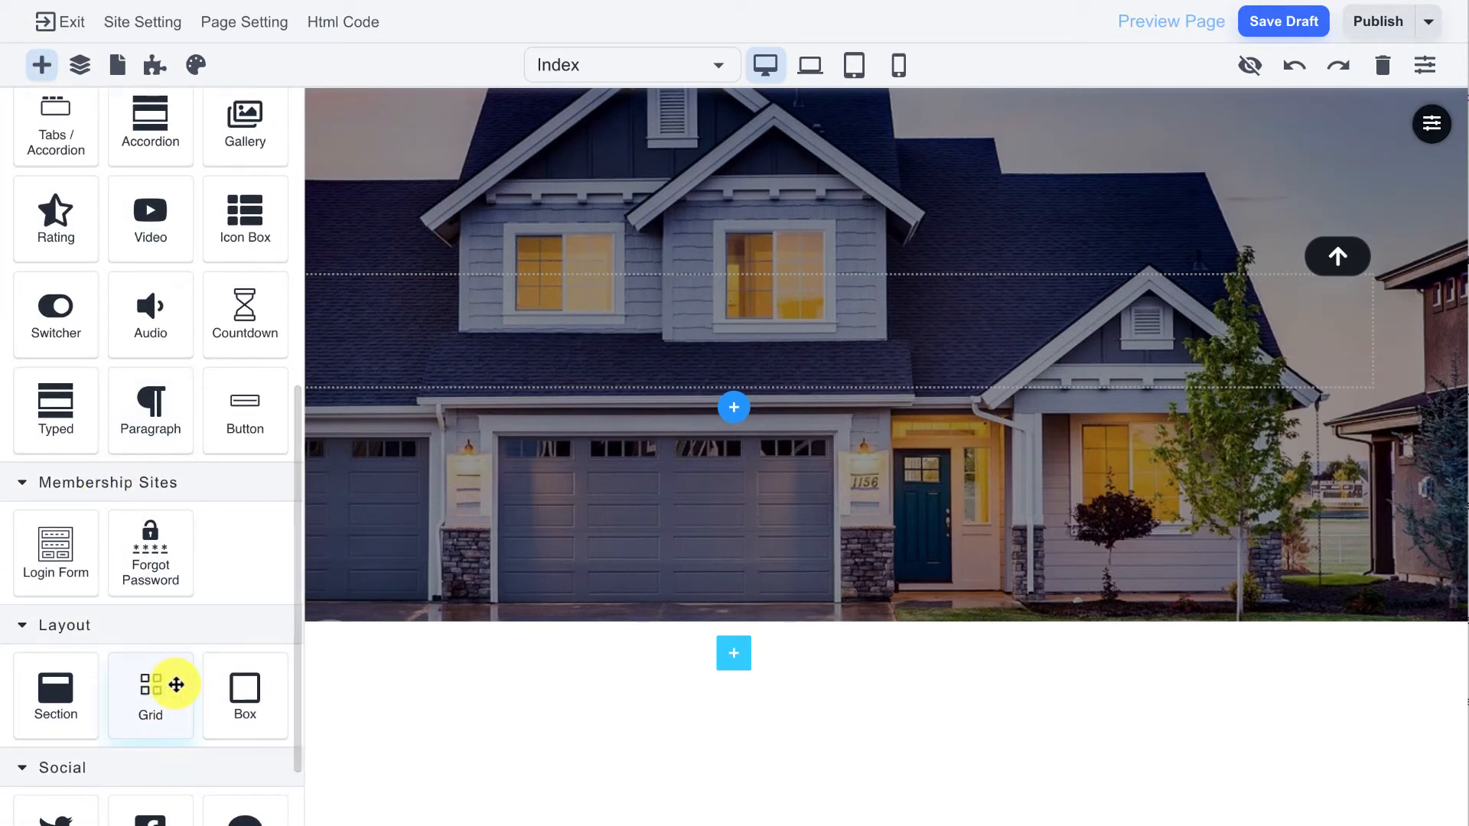
{"action": "scroll", "coordinate": [175, 685], "scroll_direction": "down", "scroll_amount": 1}
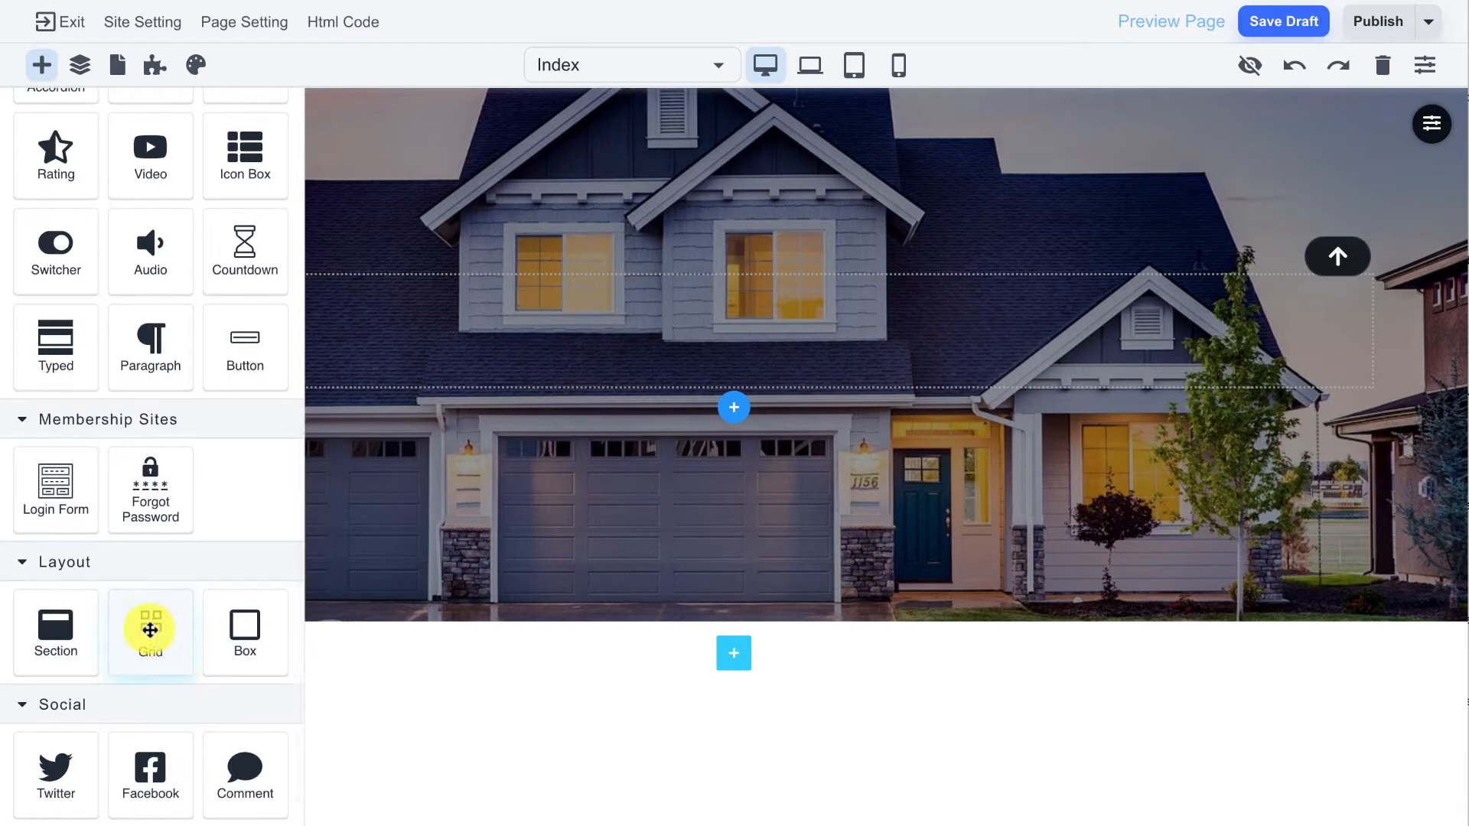
{"action": "left_click_drag", "start_coordinate": [142, 629], "coordinate": [540, 333]}
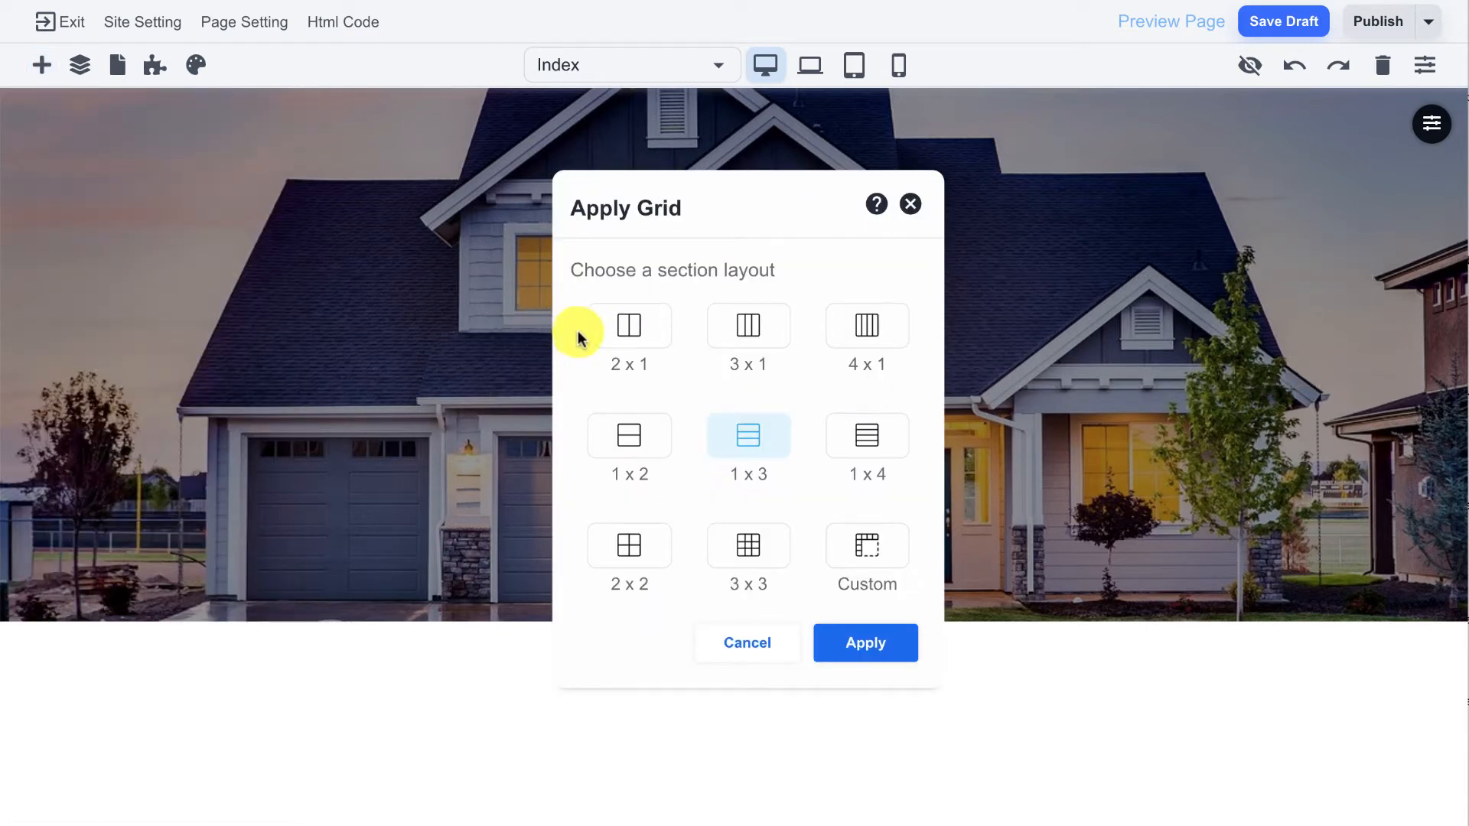
{"action": "left_click", "coordinate": [656, 324]}
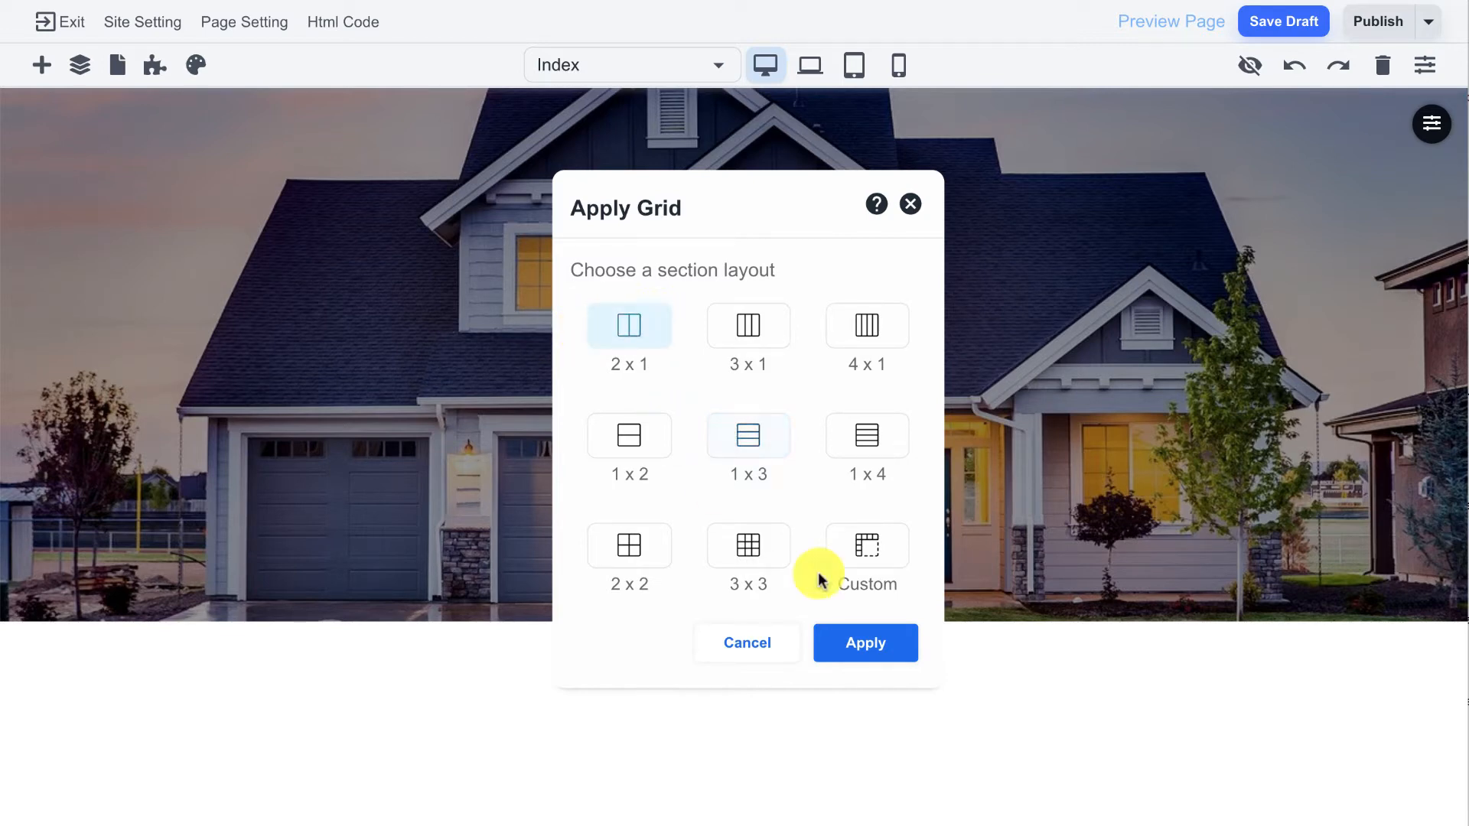
{"action": "left_click", "coordinate": [880, 641]}
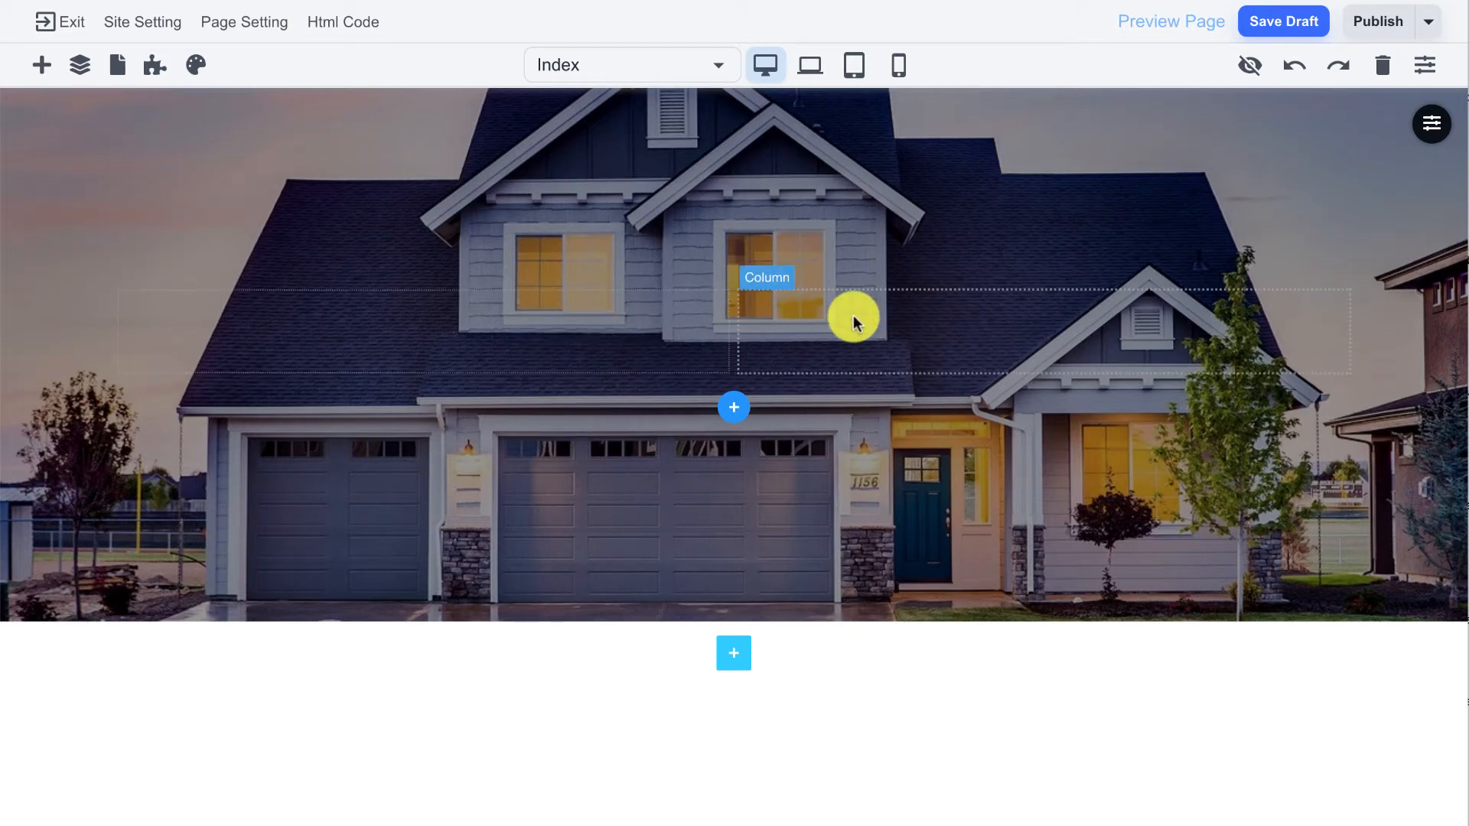
Add a text element to the left column of the house section's grid and set its colour to white (FFFFFF).
{"action": "left_click", "coordinate": [42, 65]}
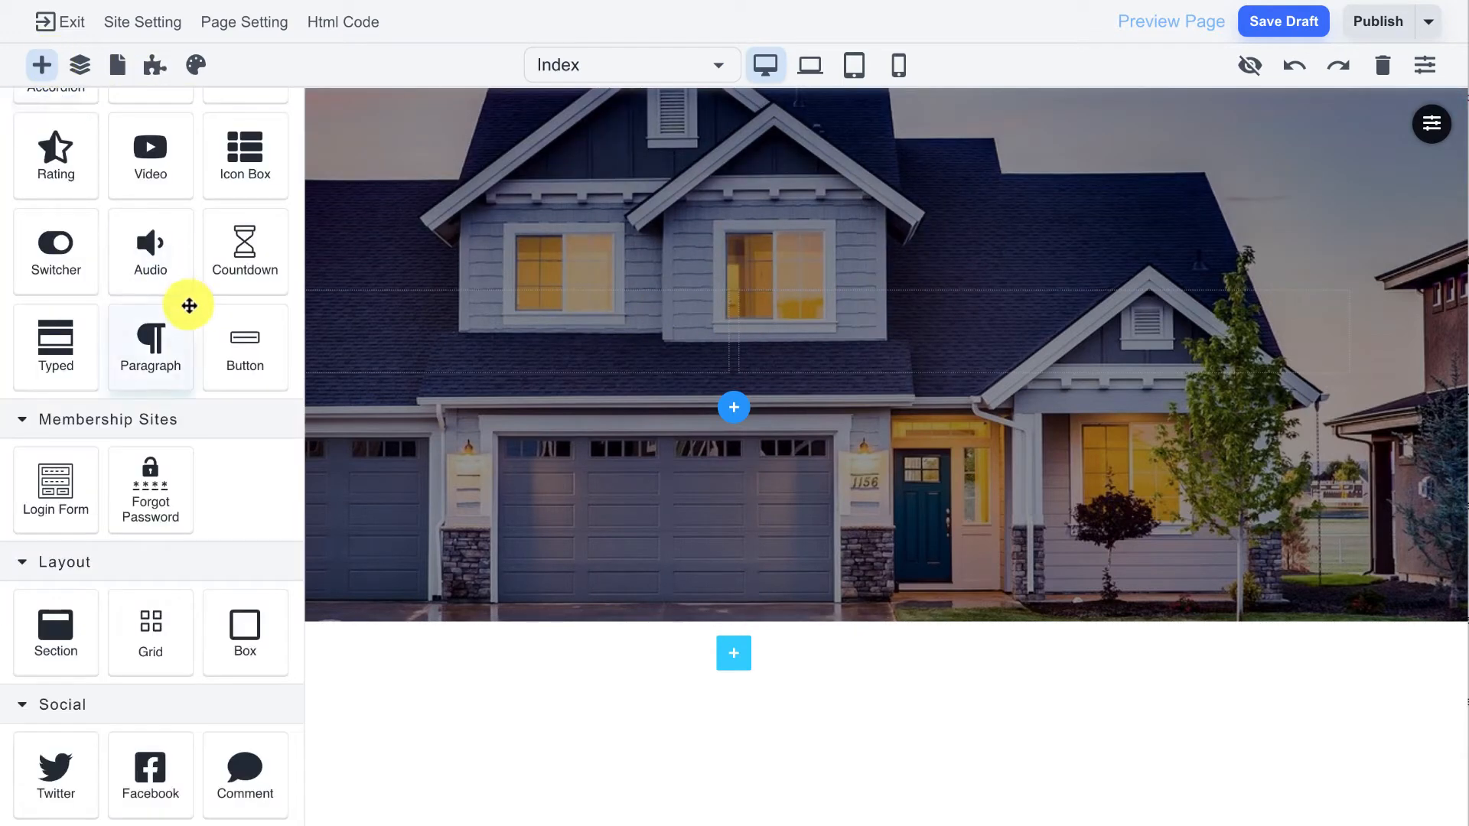
{"action": "scroll", "coordinate": [189, 306], "scroll_direction": "up", "scroll_amount": 8}
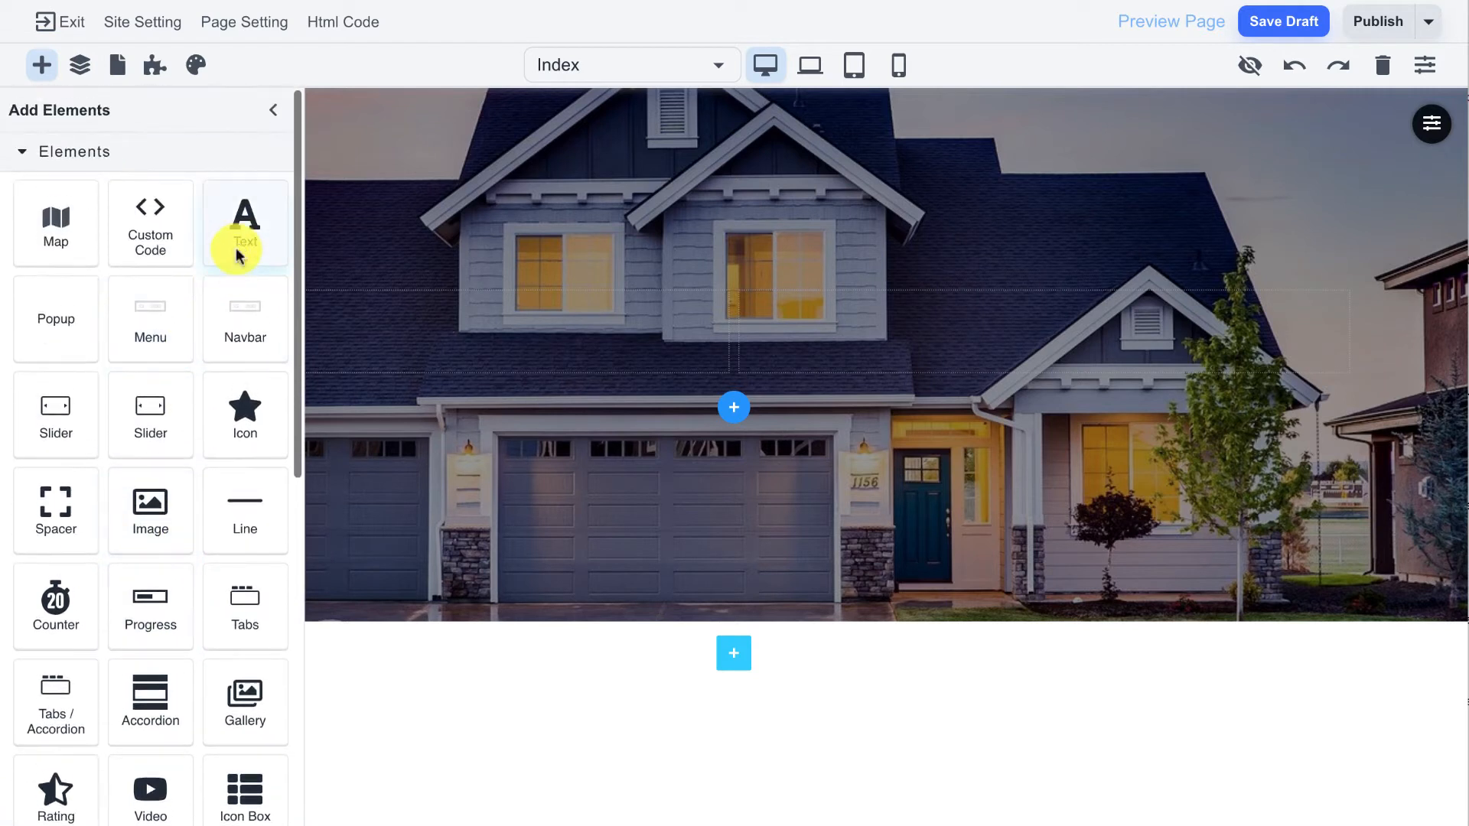
{"action": "left_click_drag", "start_coordinate": [238, 255], "coordinate": [470, 339]}
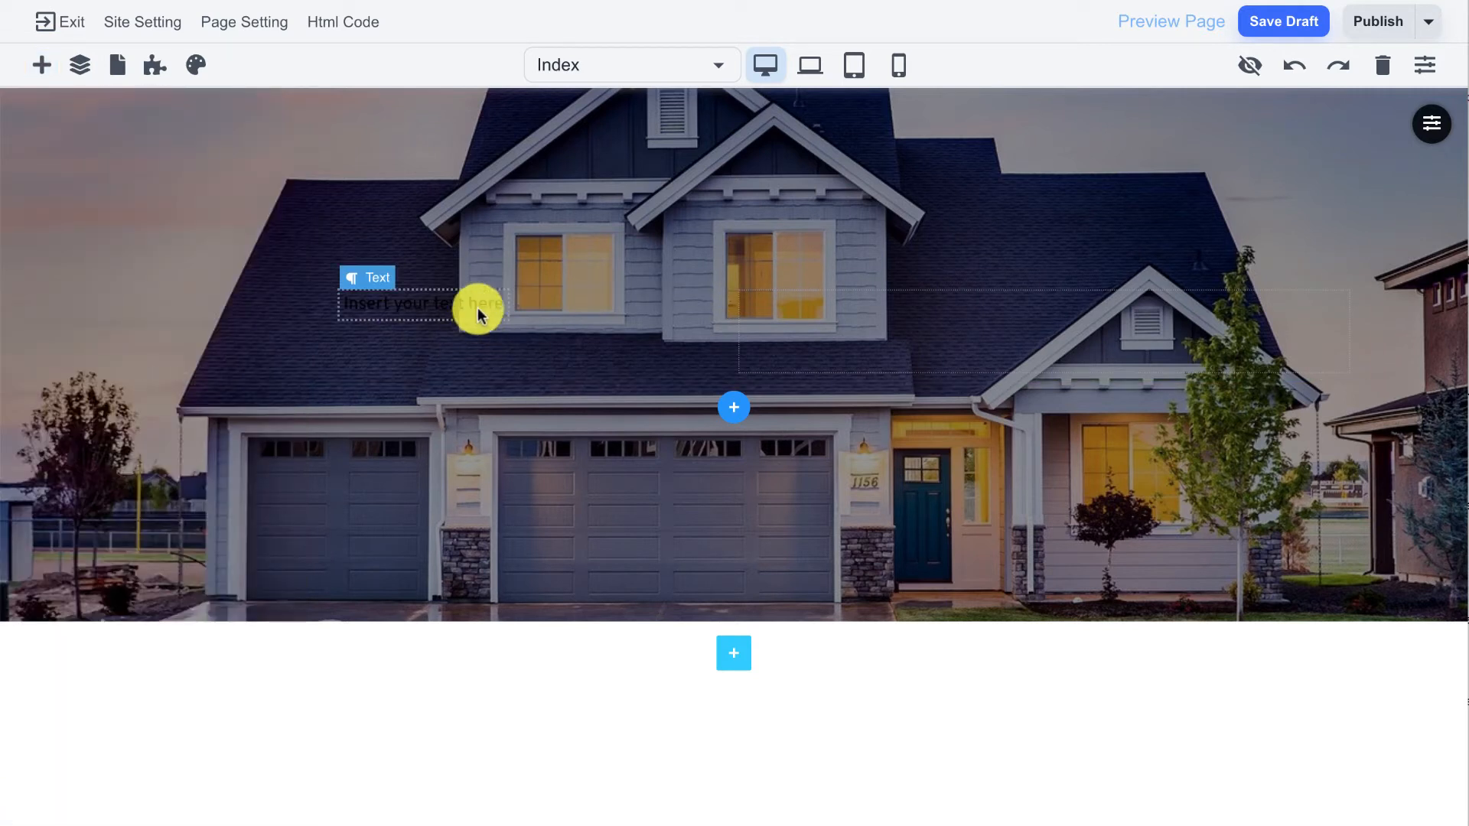
{"action": "left_click", "coordinate": [478, 308]}
{"action": "left_click", "coordinate": [120, 270]}
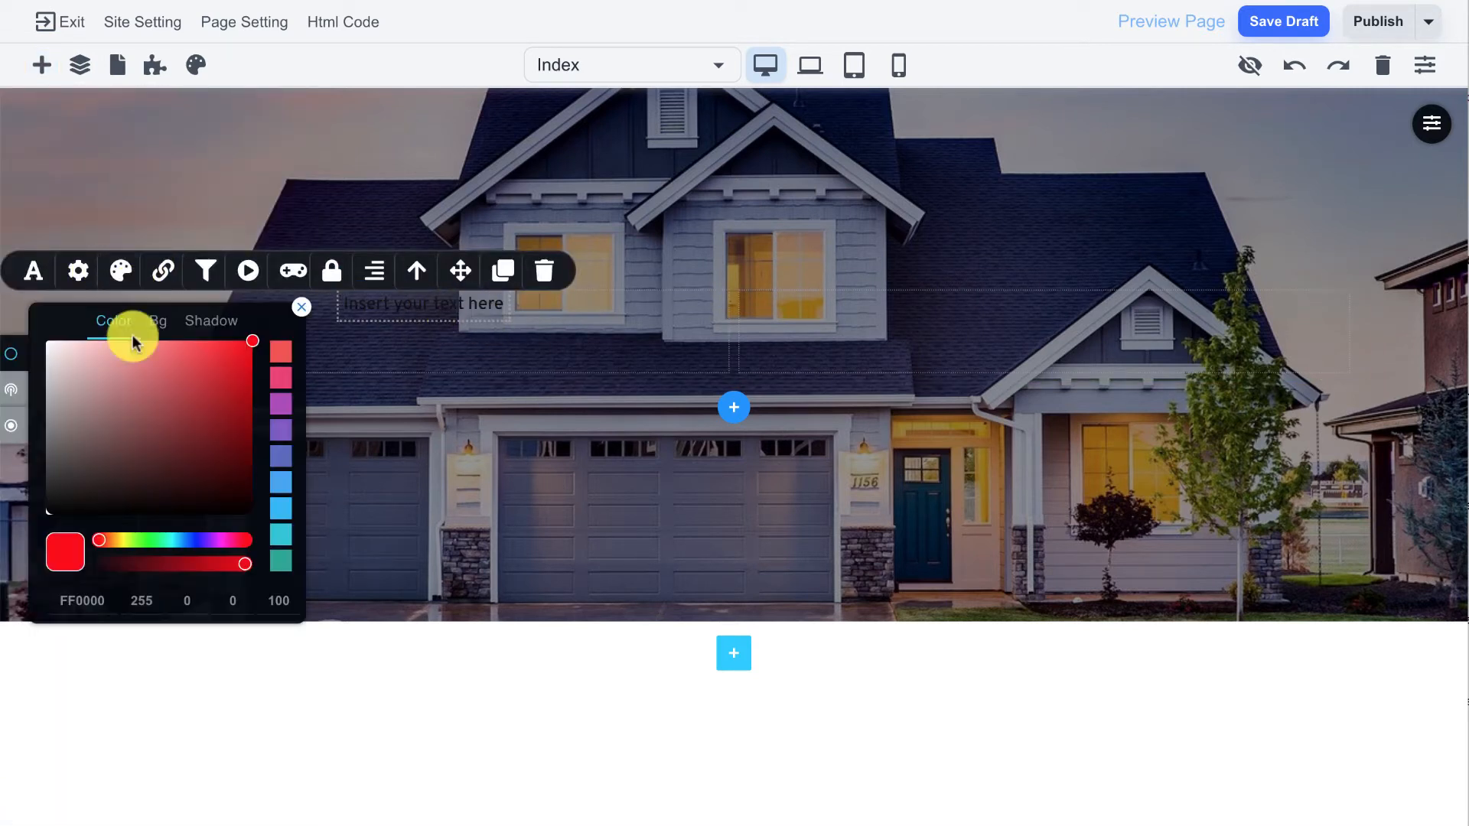
{"action": "left_click_drag", "start_coordinate": [133, 342], "coordinate": [44, 336]}
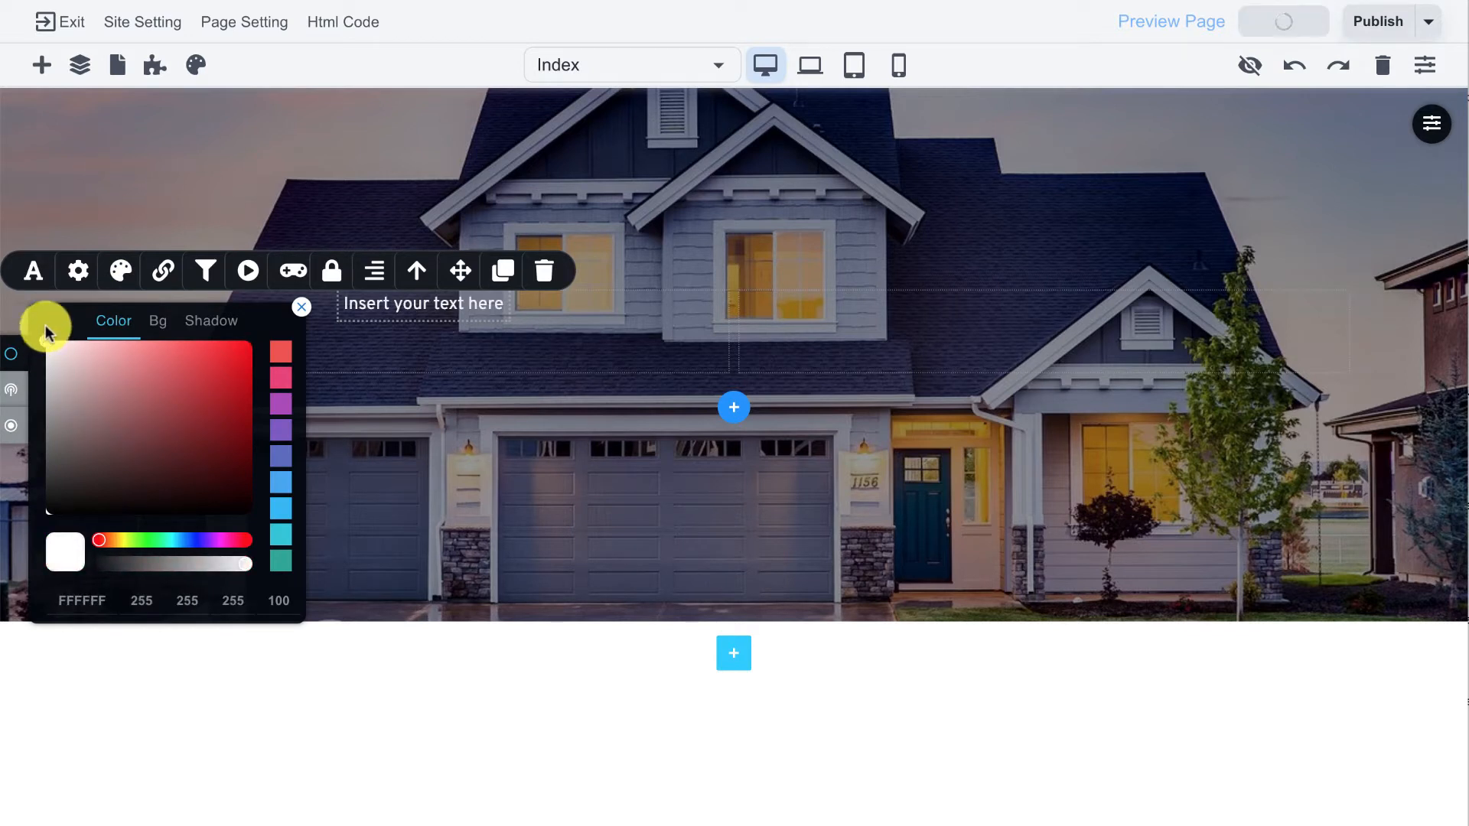
Set the text element's font size to 46 px and its font to Lato.
{"action": "left_click", "coordinate": [33, 271]}
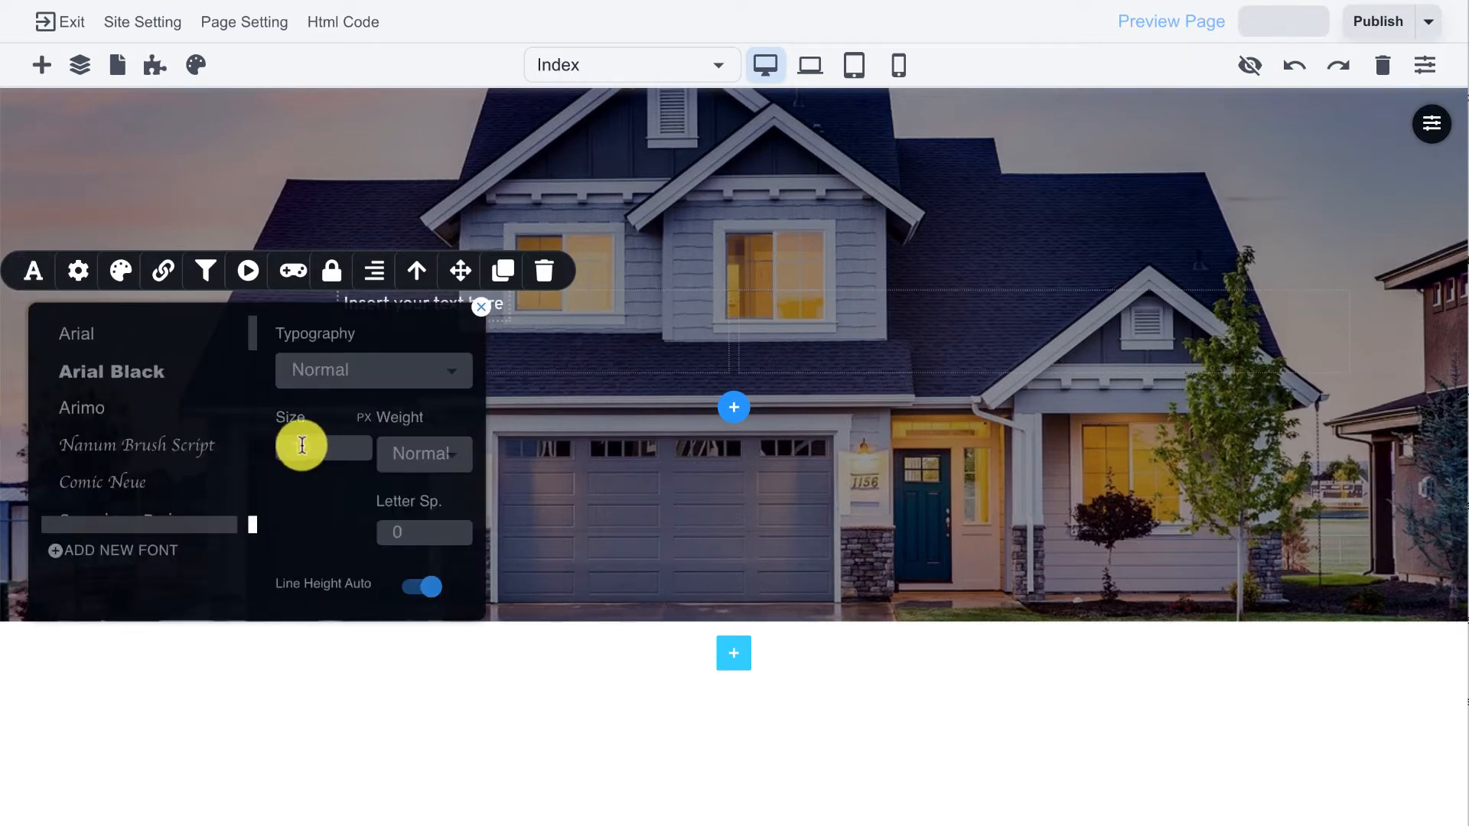
{"action": "left_click_drag", "start_coordinate": [302, 445], "coordinate": [246, 441]}
{"action": "type", "text": "13"}
{"action": "double_click", "coordinate": [335, 459]}
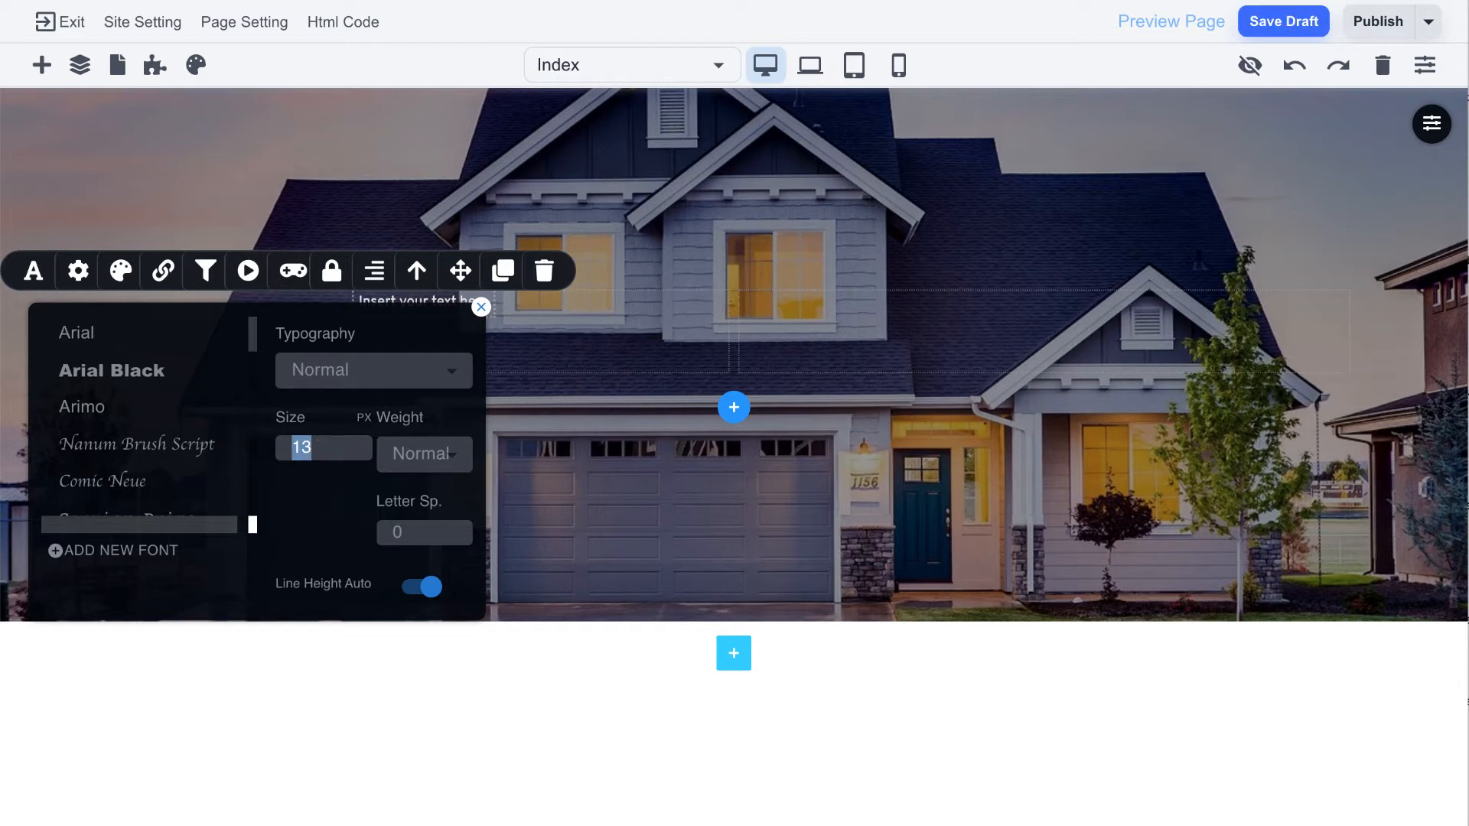
{"action": "type", "text": "46"}
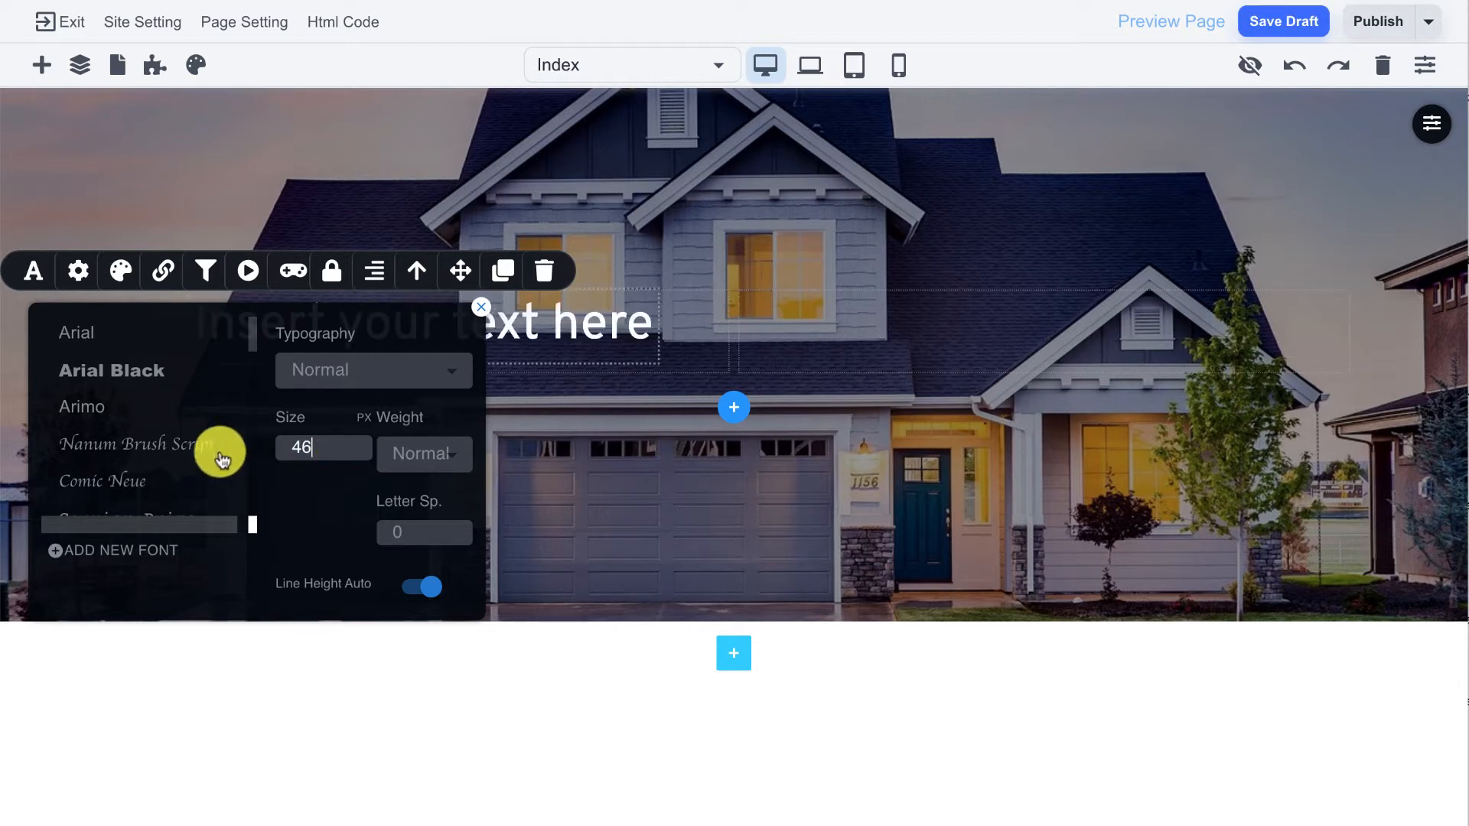
{"action": "scroll", "coordinate": [216, 448], "scroll_direction": "down", "scroll_amount": 3}
{"action": "left_click", "coordinate": [91, 434]}
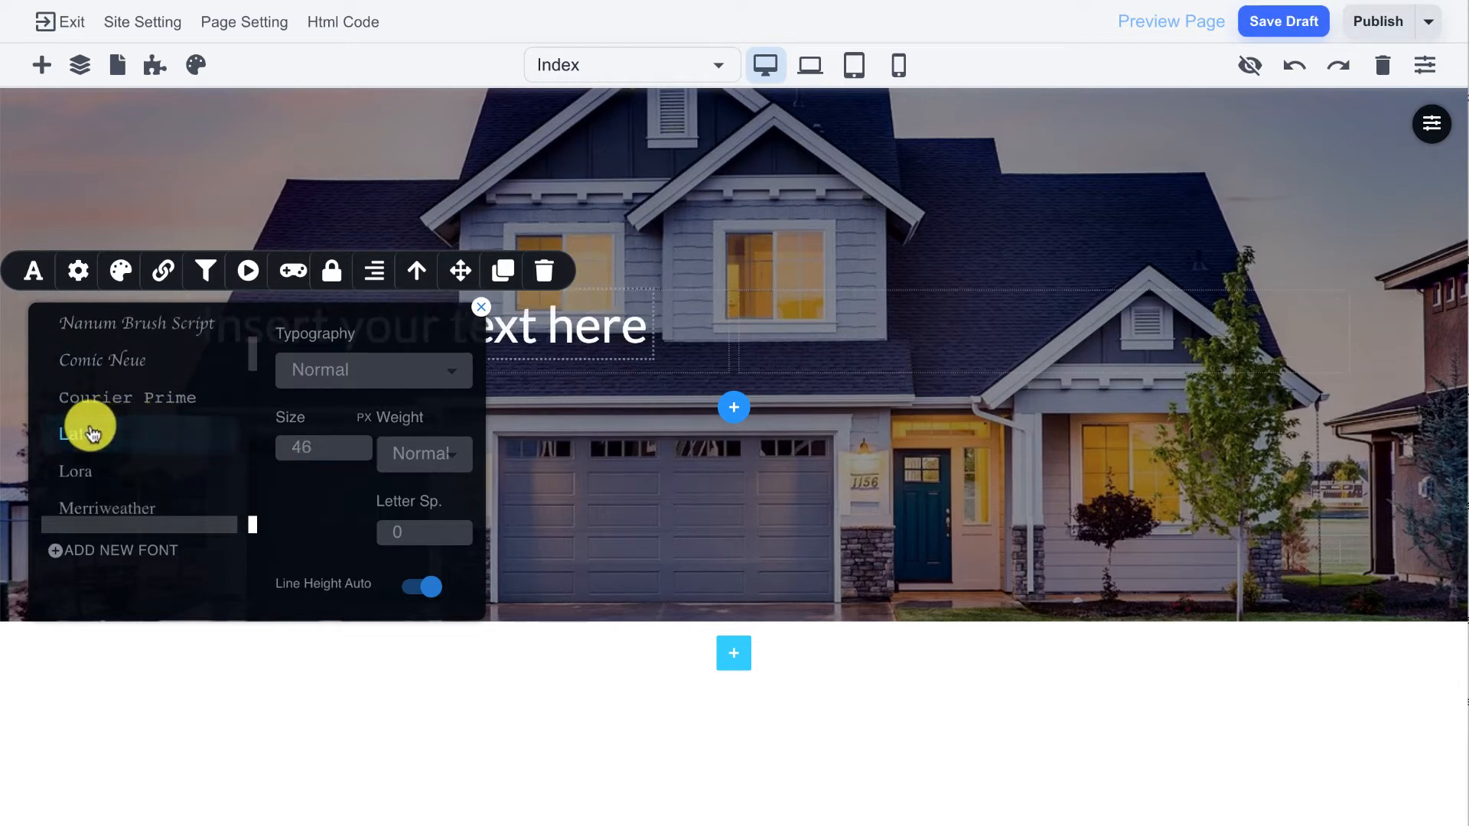
{"action": "left_click", "coordinate": [683, 327]}
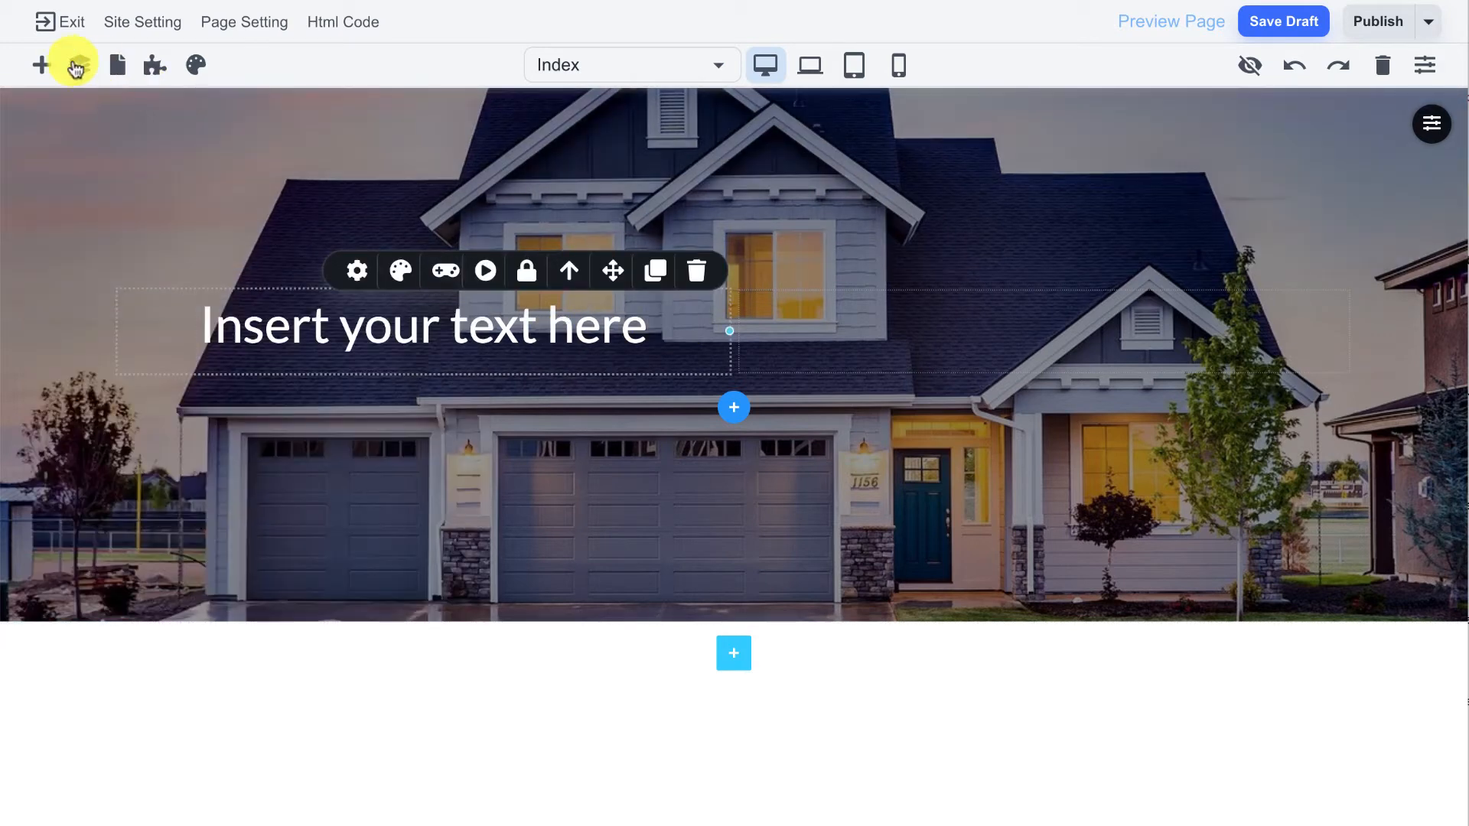
Add a button element below the text in the left column.
{"action": "left_click", "coordinate": [41, 65]}
{"action": "scroll", "coordinate": [196, 541], "scroll_direction": "down", "scroll_amount": 5}
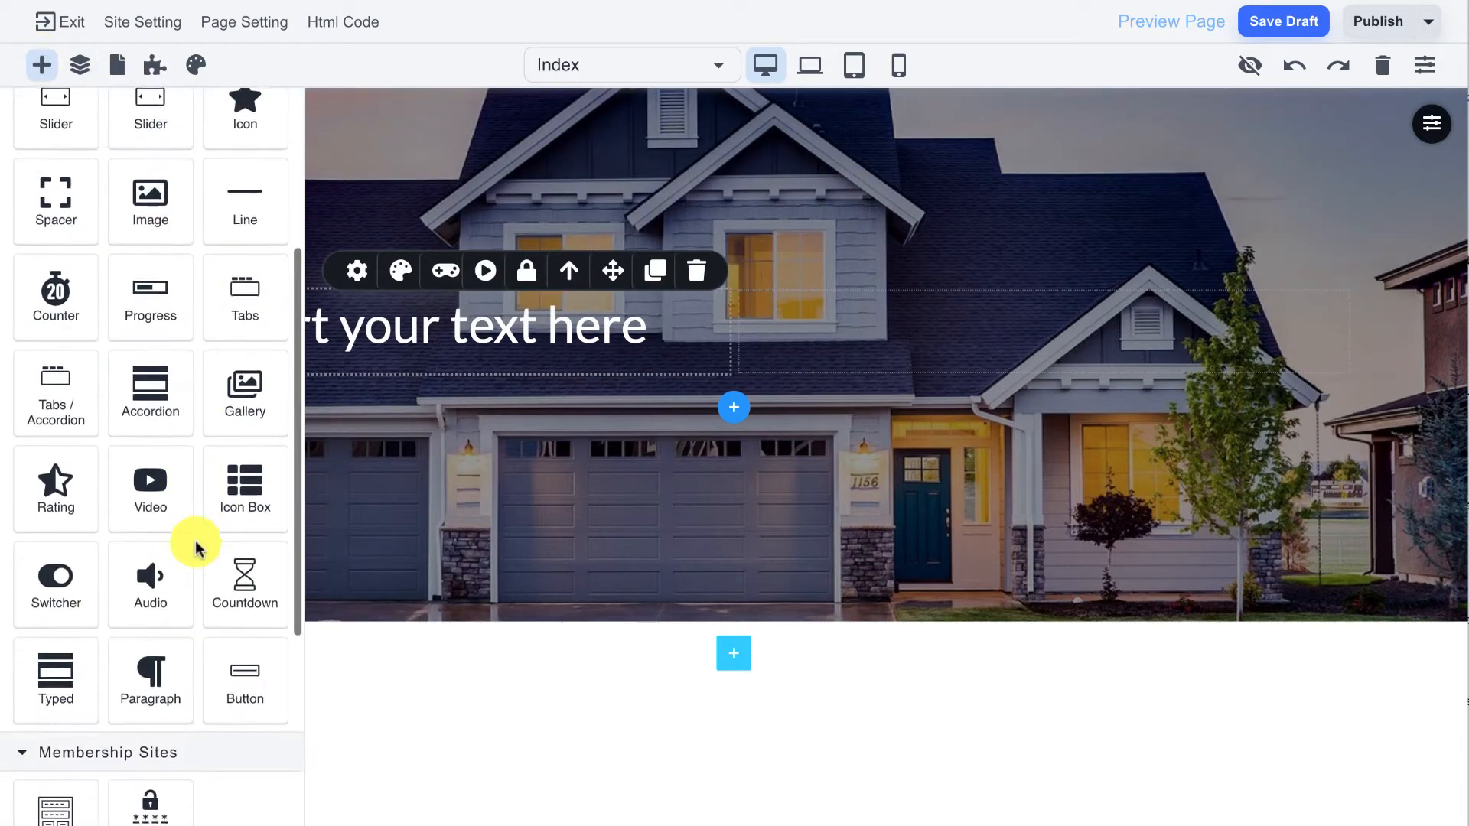
{"action": "left_click_drag", "start_coordinate": [223, 594], "coordinate": [490, 354]}
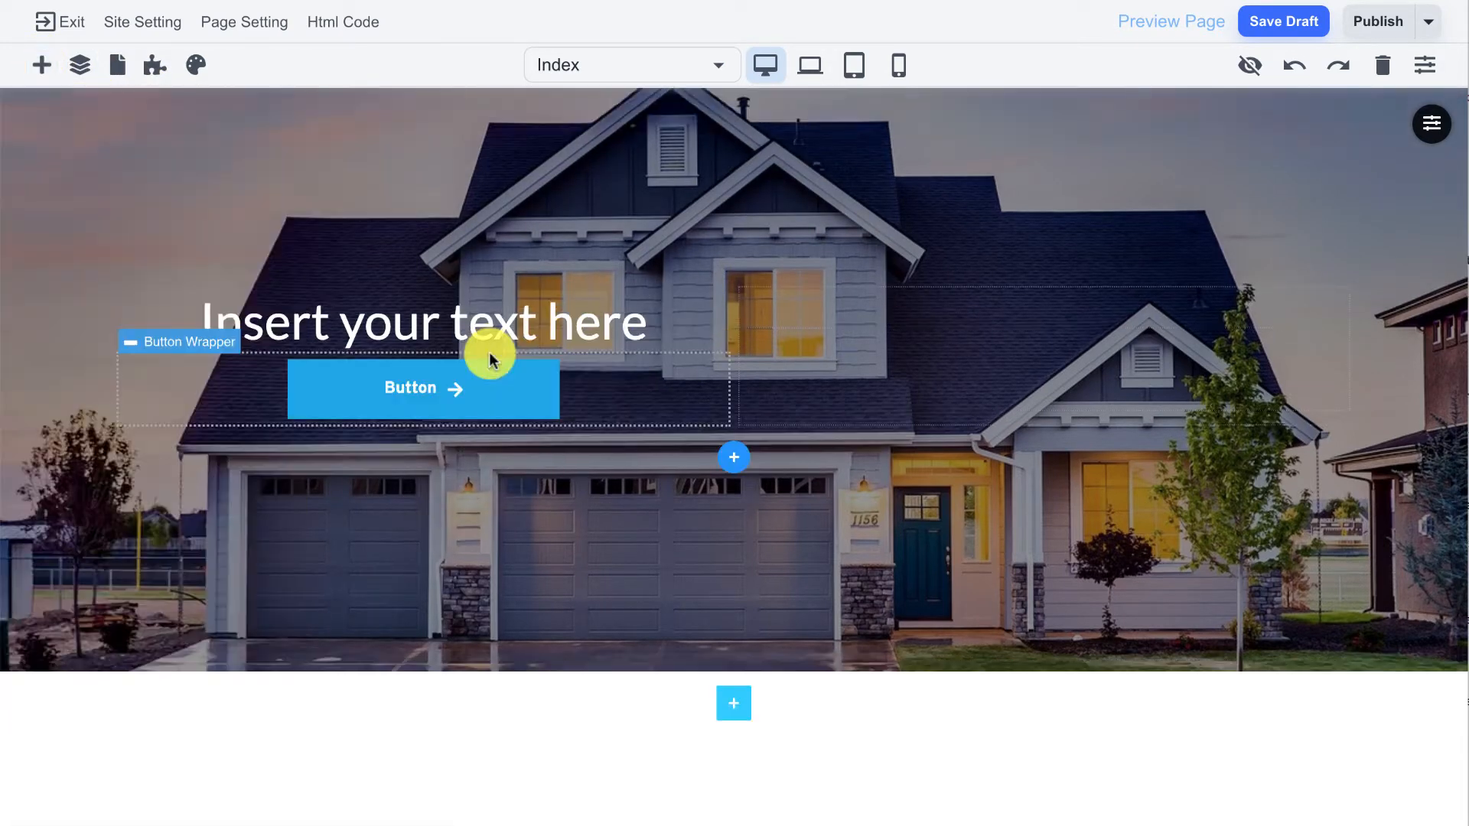
Give the button rounded corners, try the outline fill, and return it to the solid fill.
{"action": "left_click", "coordinate": [511, 400]}
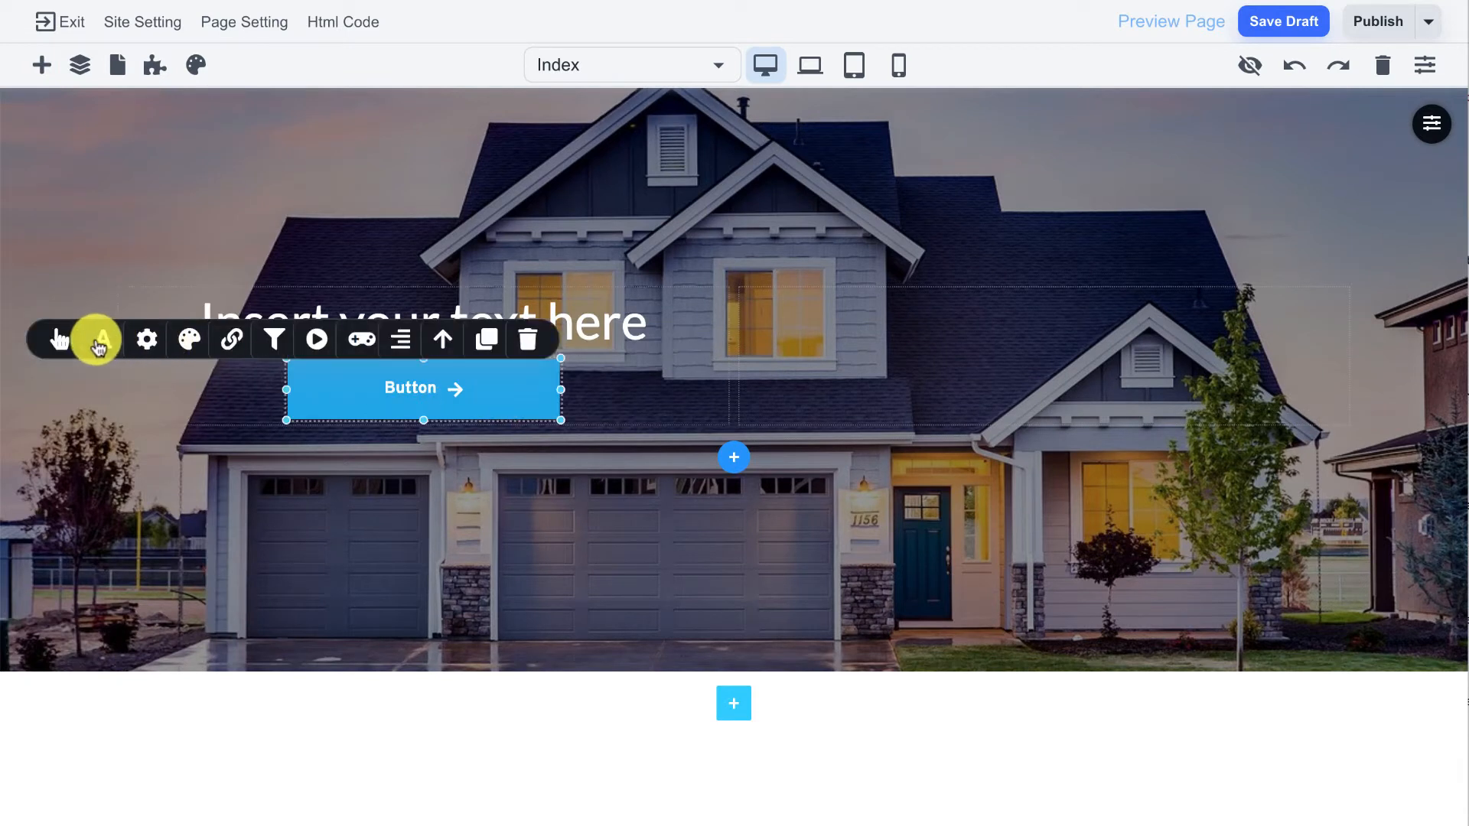
{"action": "left_click", "coordinate": [61, 341]}
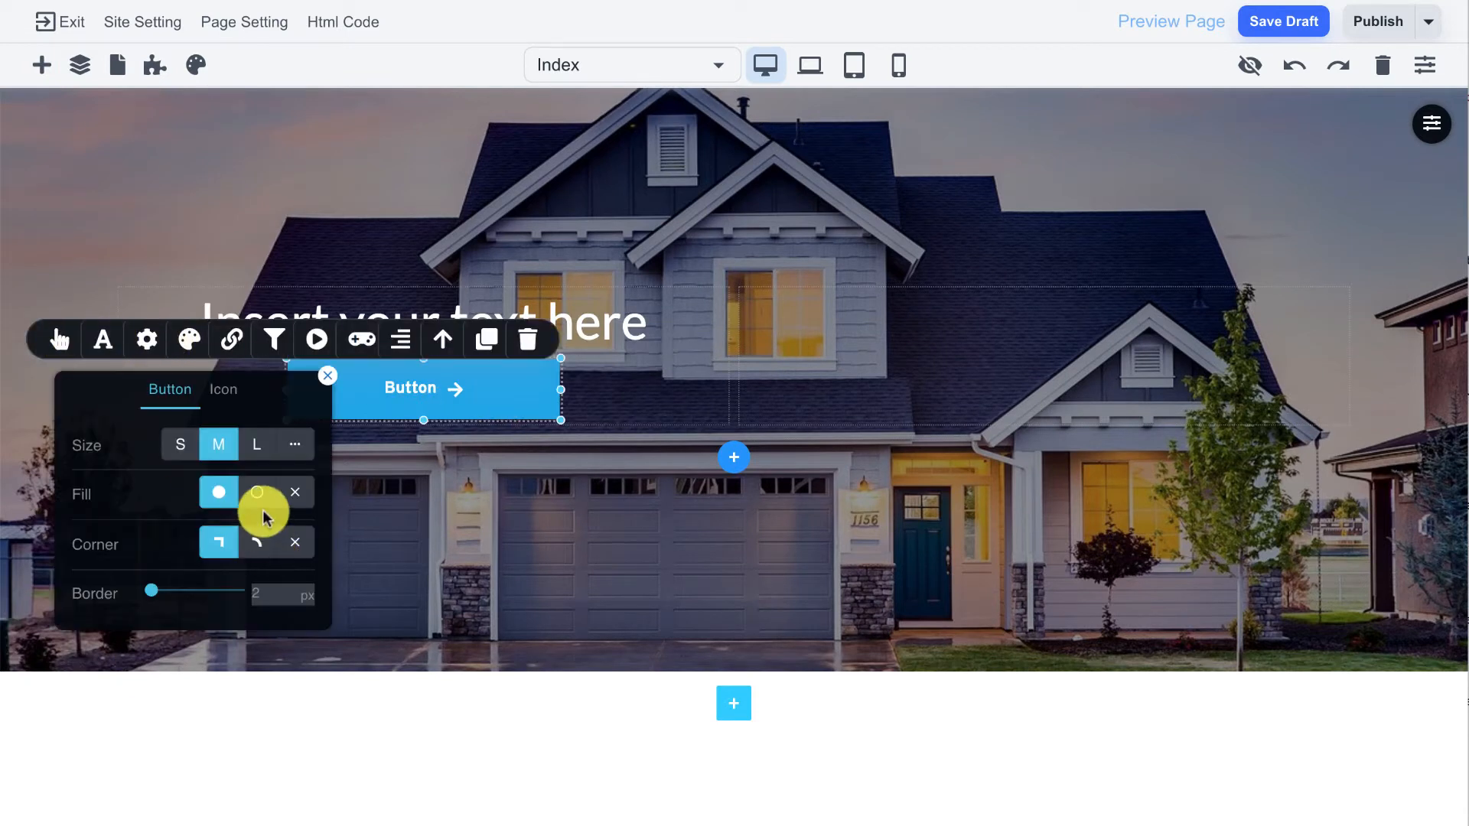
{"action": "left_click", "coordinate": [257, 544]}
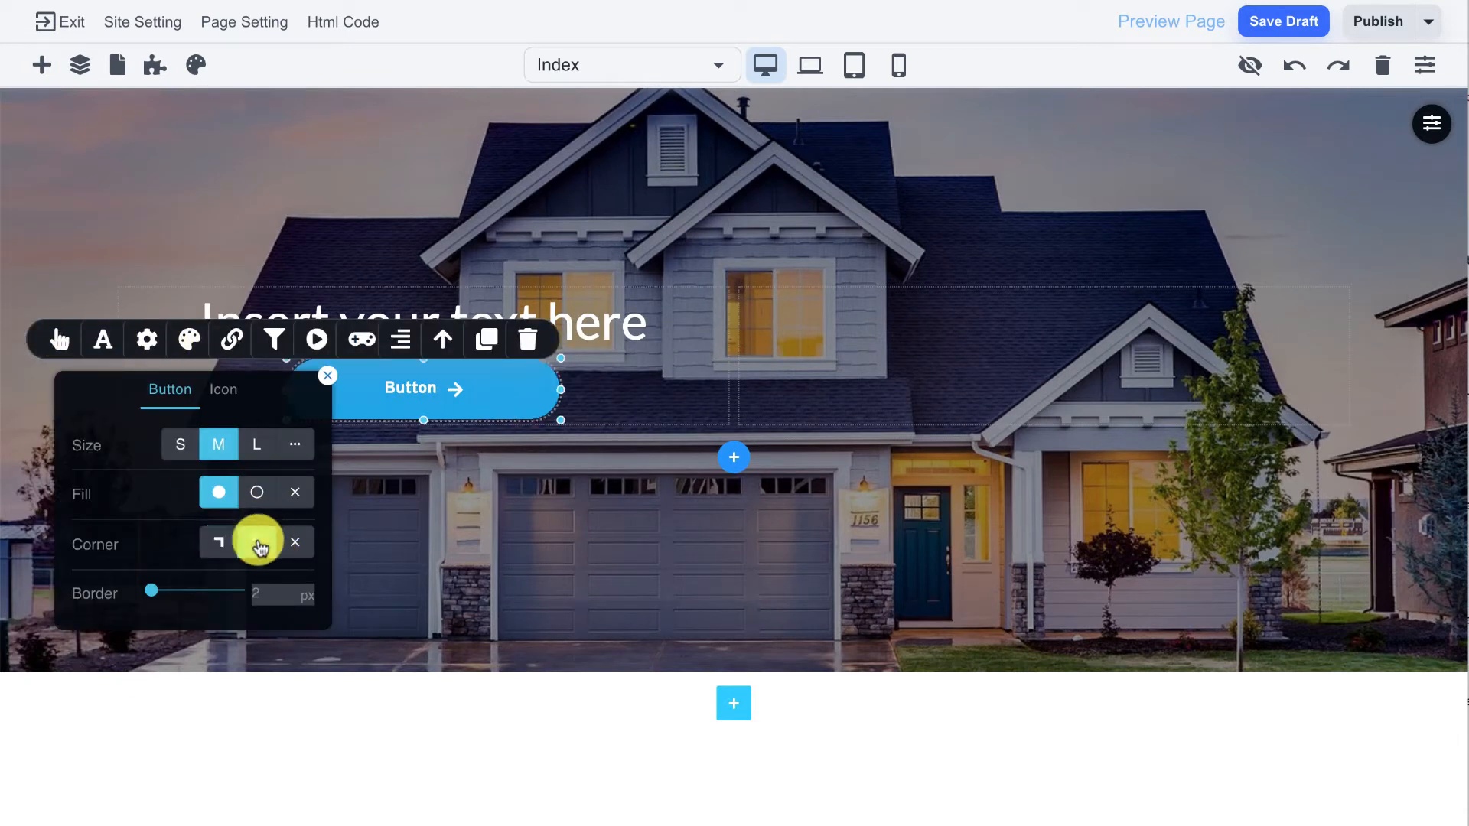
{"action": "left_click", "coordinate": [256, 494]}
{"action": "left_click", "coordinate": [219, 492]}
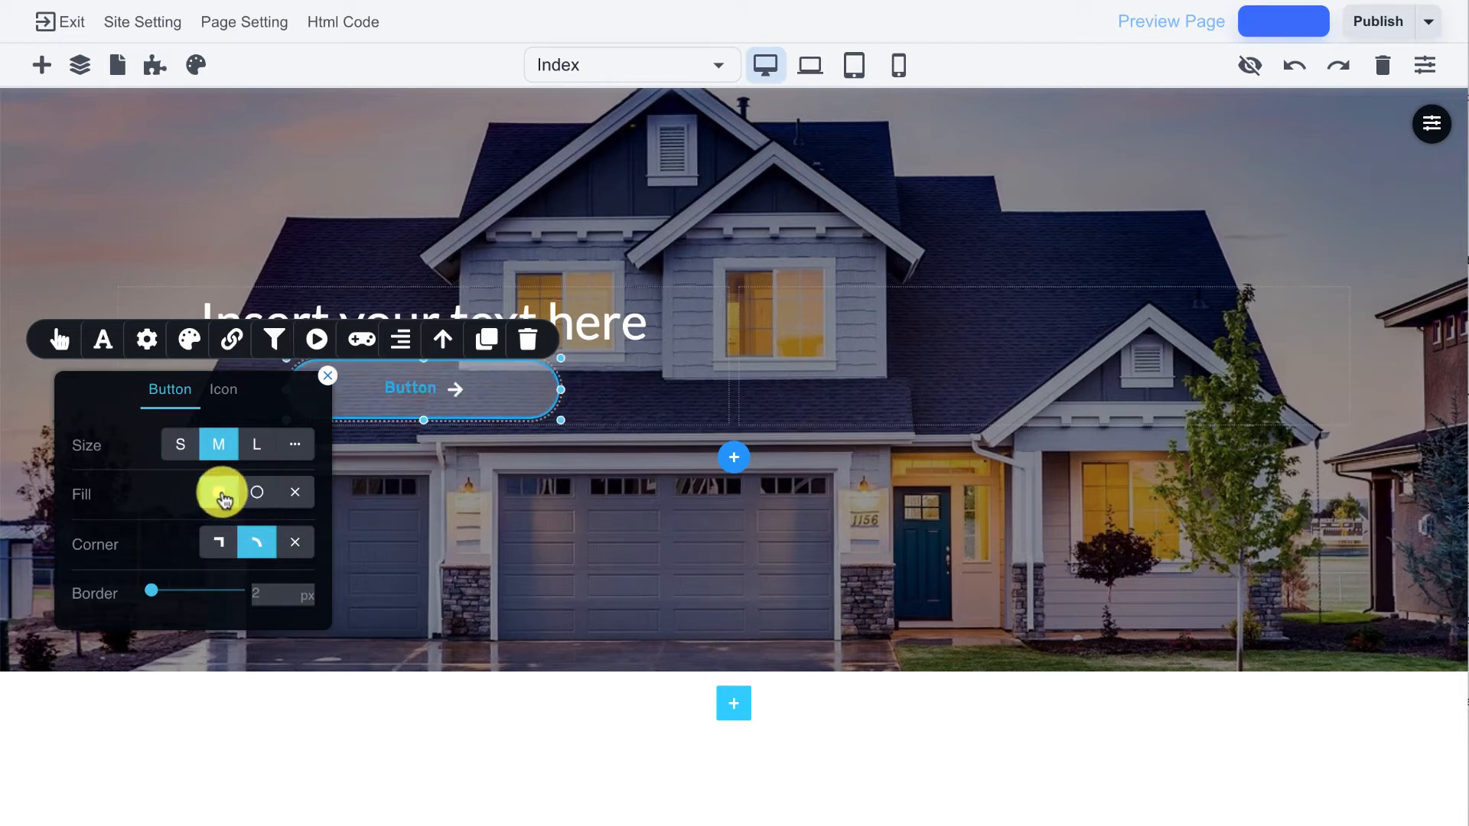
Apply the Tada animation to the button.
{"action": "left_click", "coordinate": [191, 341]}
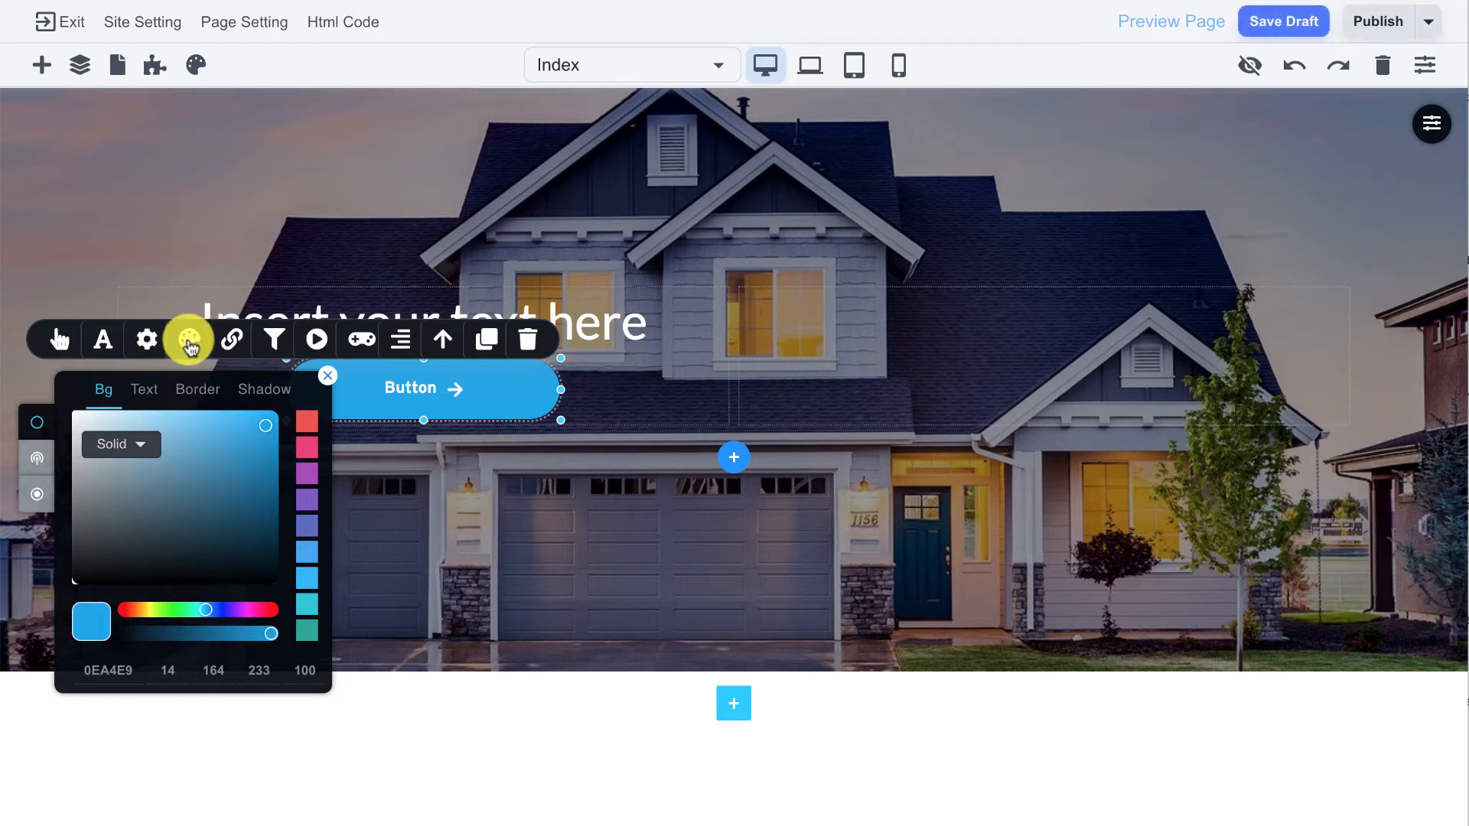
{"action": "left_click", "coordinate": [316, 340]}
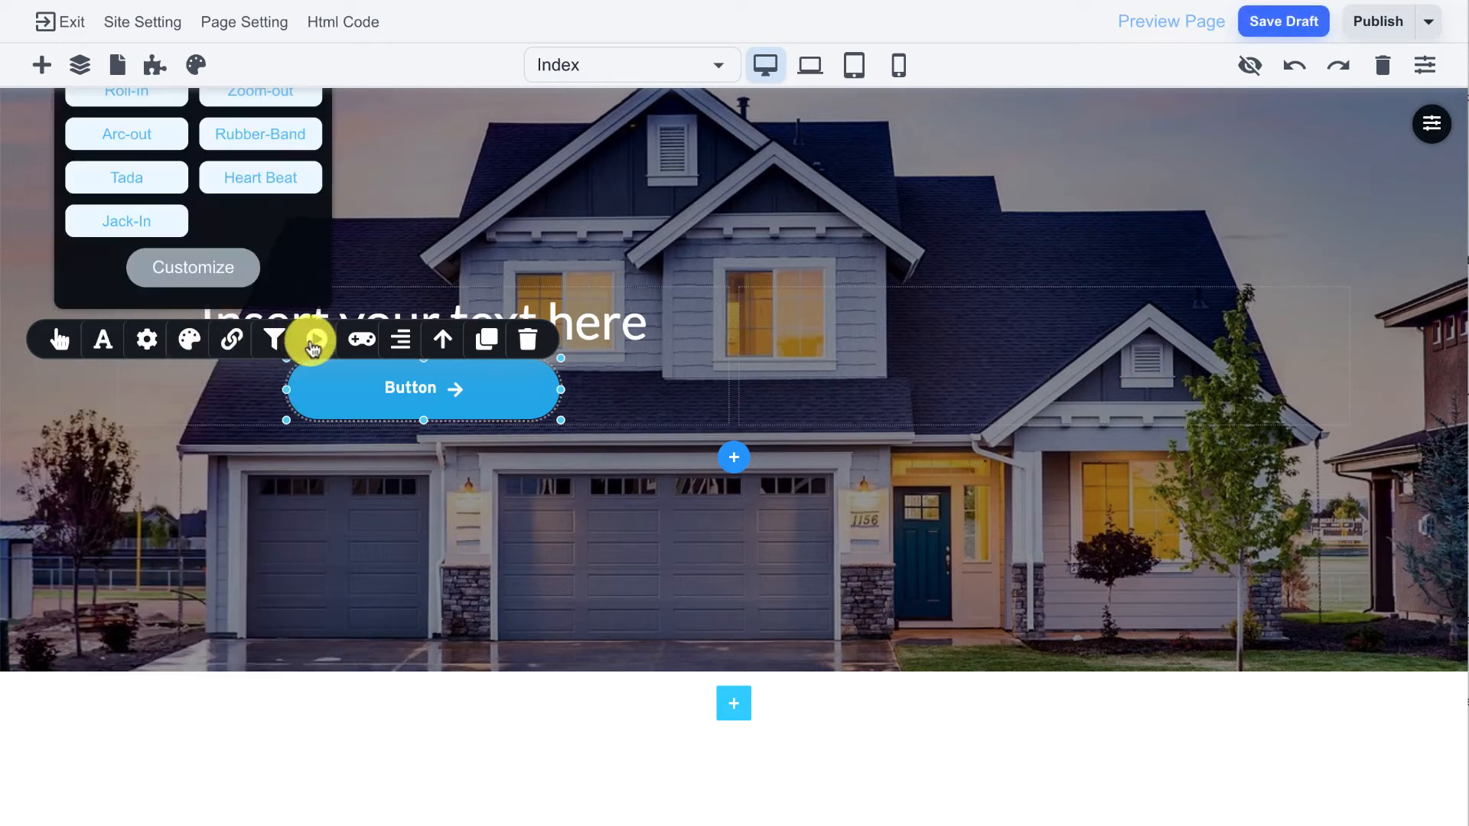
{"action": "left_click", "coordinate": [131, 187]}
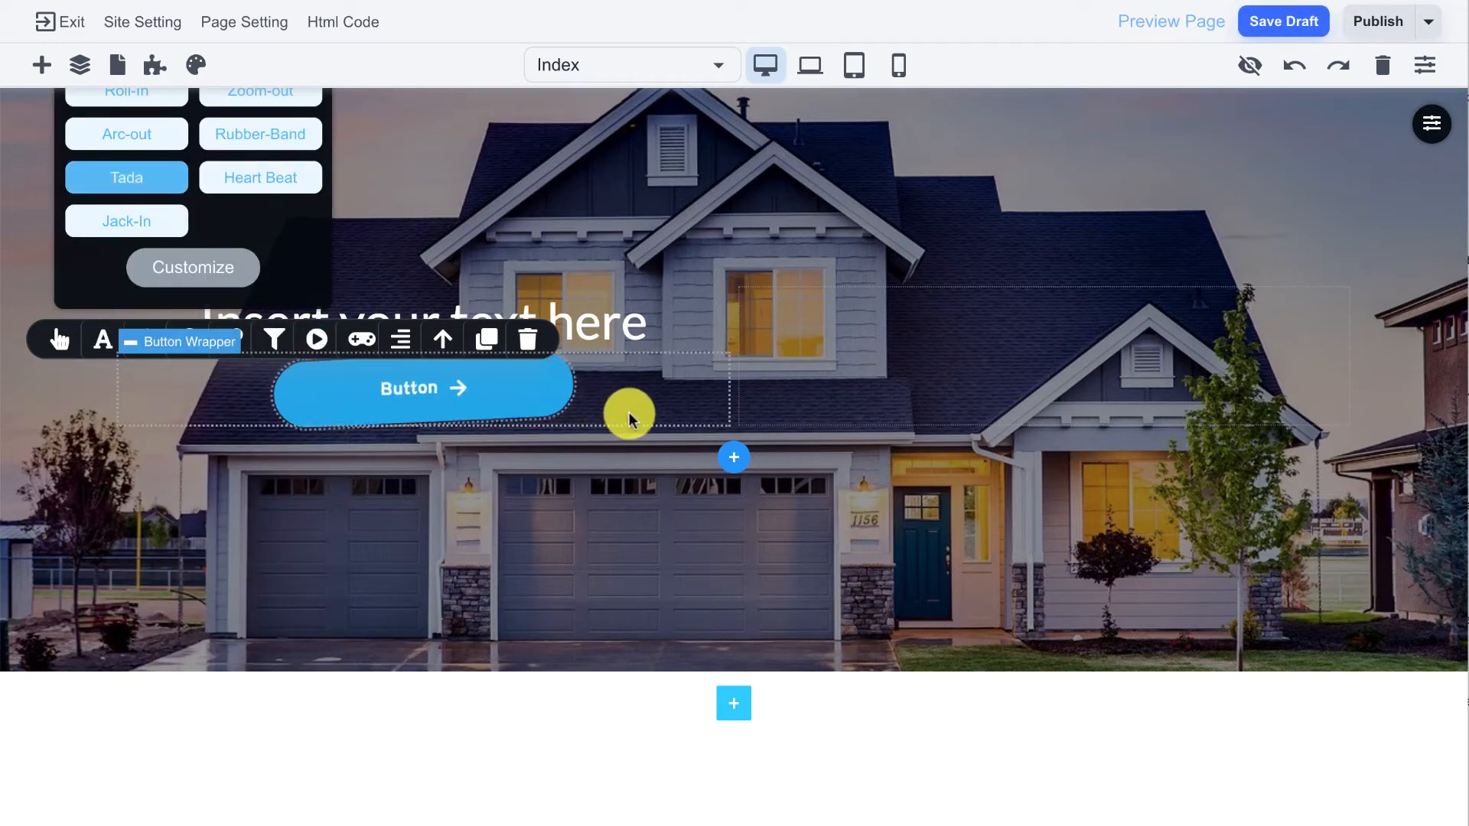
{"action": "left_click", "coordinate": [625, 406]}
Increase the gap above the button to about 48 px.
{"action": "left_click", "coordinate": [526, 402]}
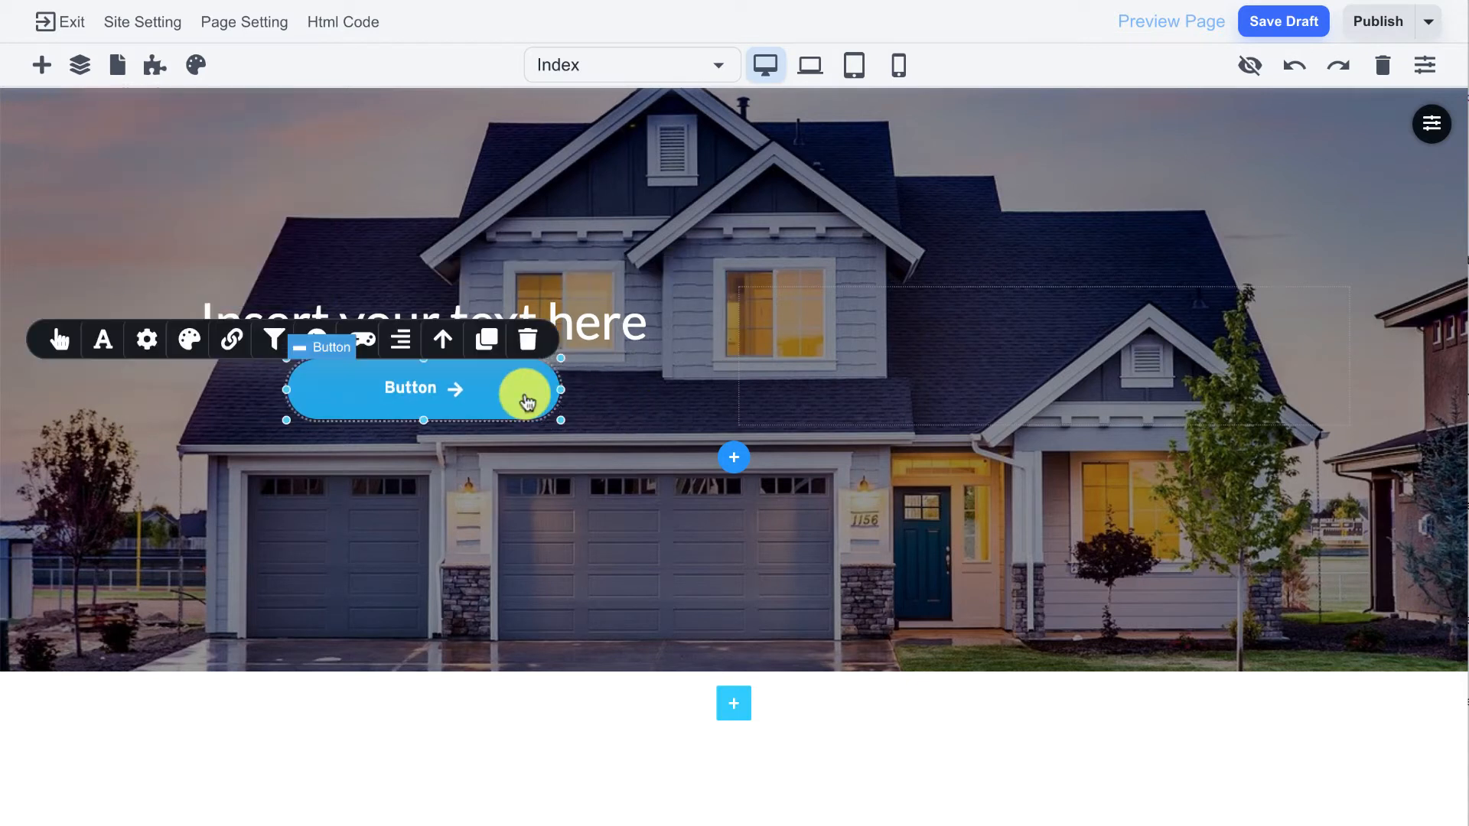
{"action": "left_click", "coordinate": [160, 345]}
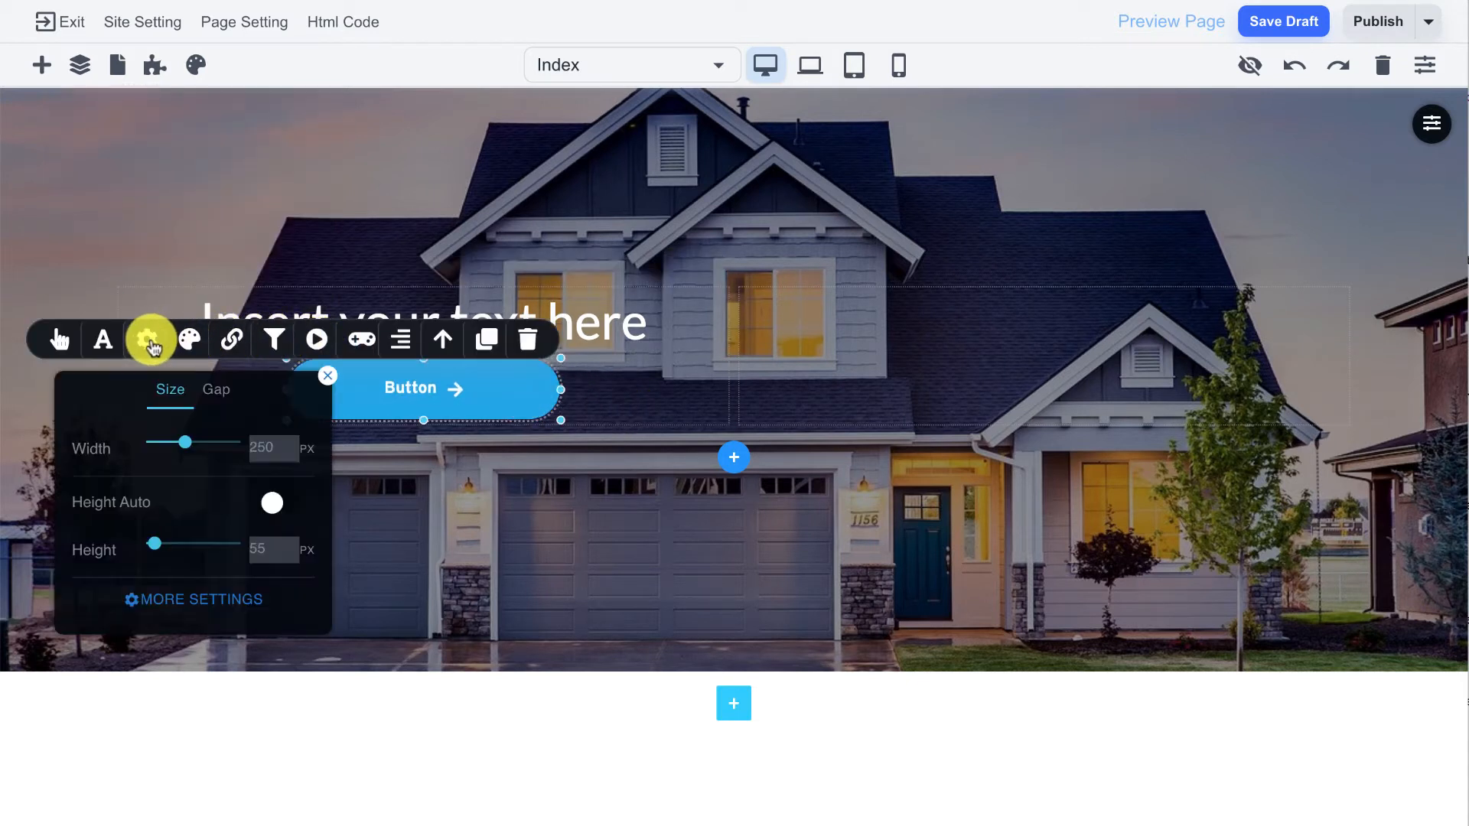
{"action": "left_click", "coordinate": [208, 388]}
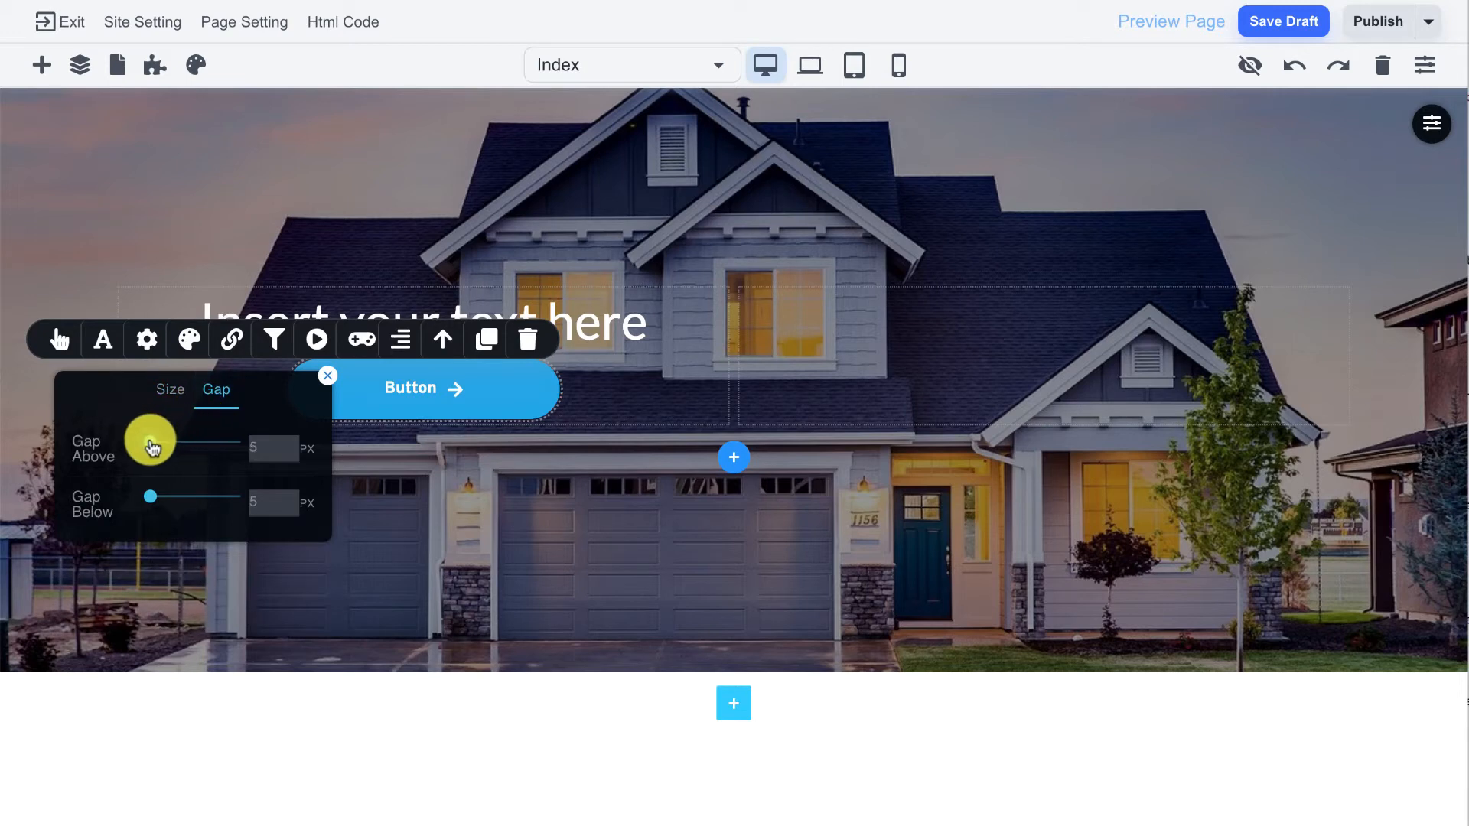
{"action": "left_click_drag", "start_coordinate": [150, 441], "coordinate": [193, 440]}
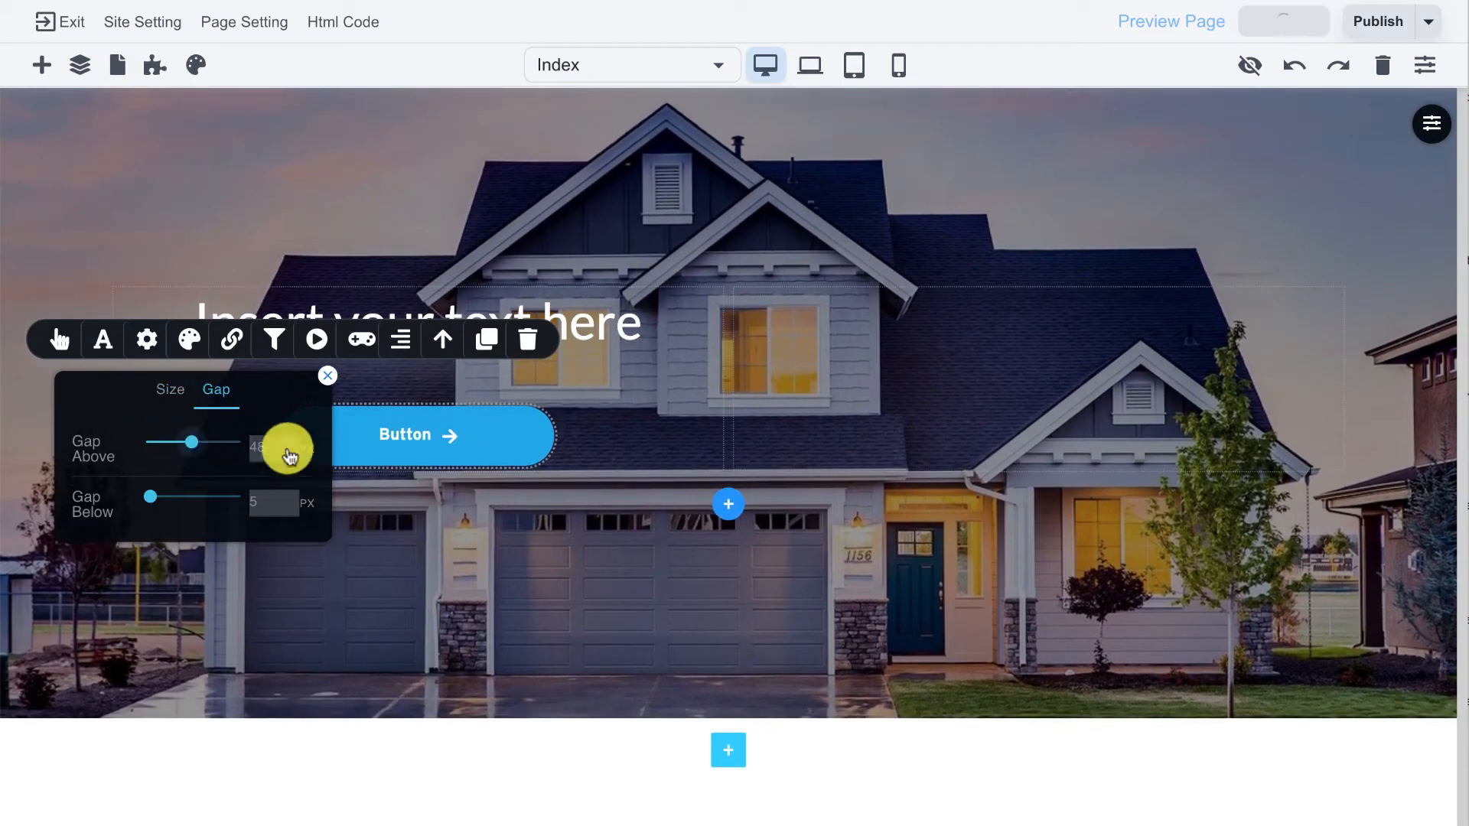
{"action": "left_click", "coordinate": [837, 388]}
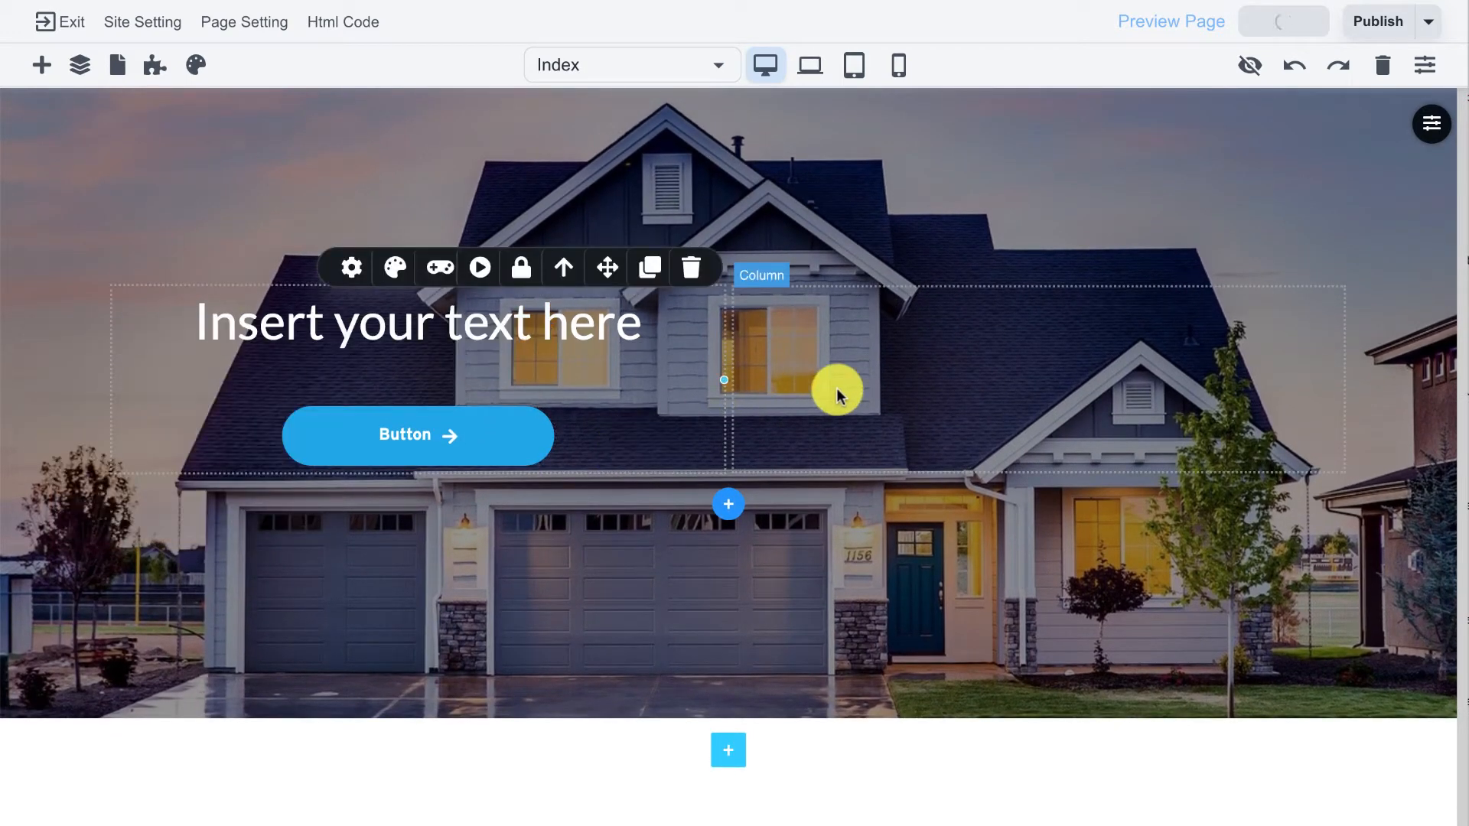
Set the empty right column's background to solid white (FFFFFF).
{"action": "left_click", "coordinate": [846, 393]}
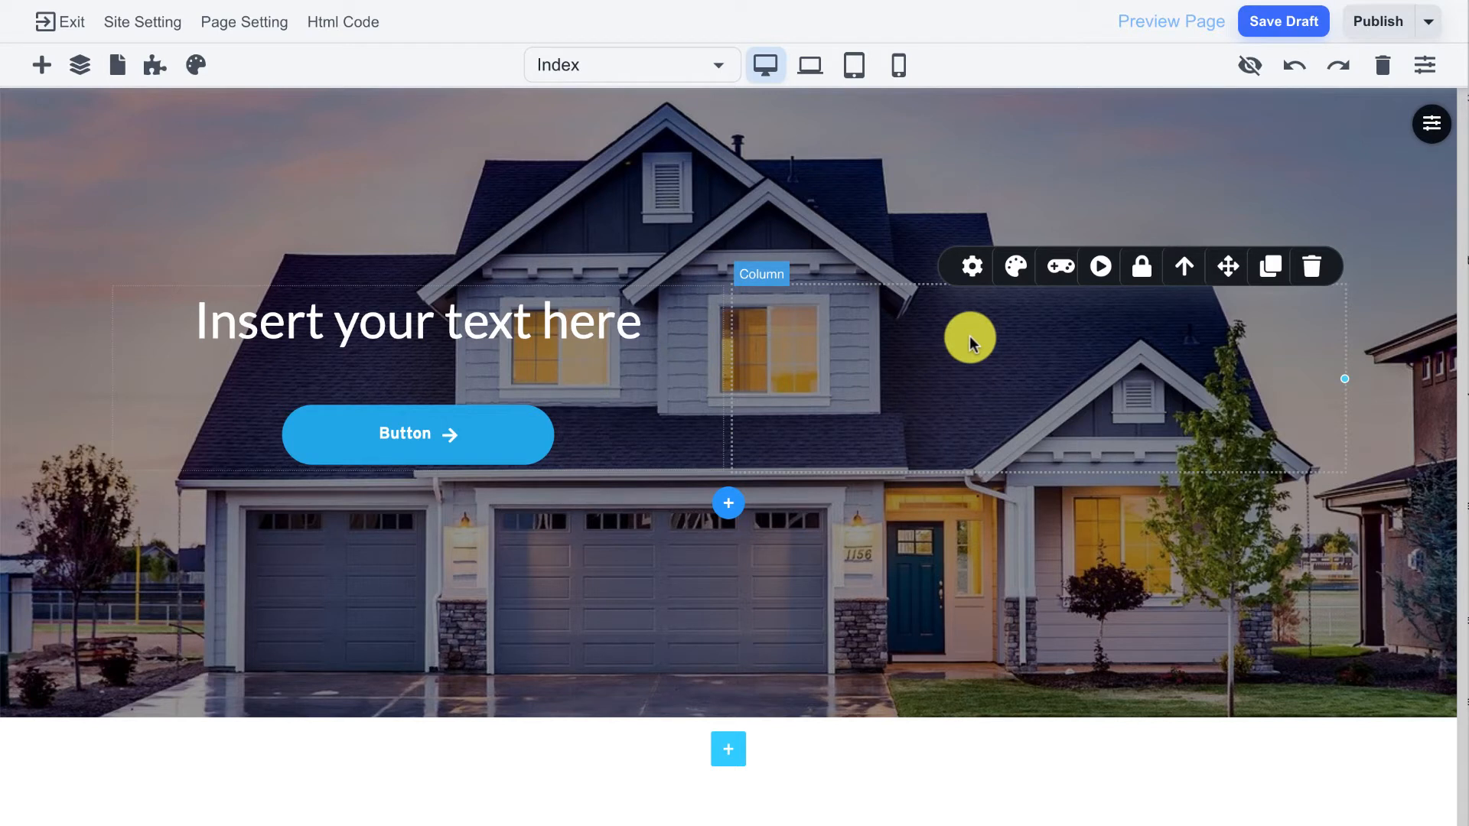
{"action": "left_click", "coordinate": [1014, 268]}
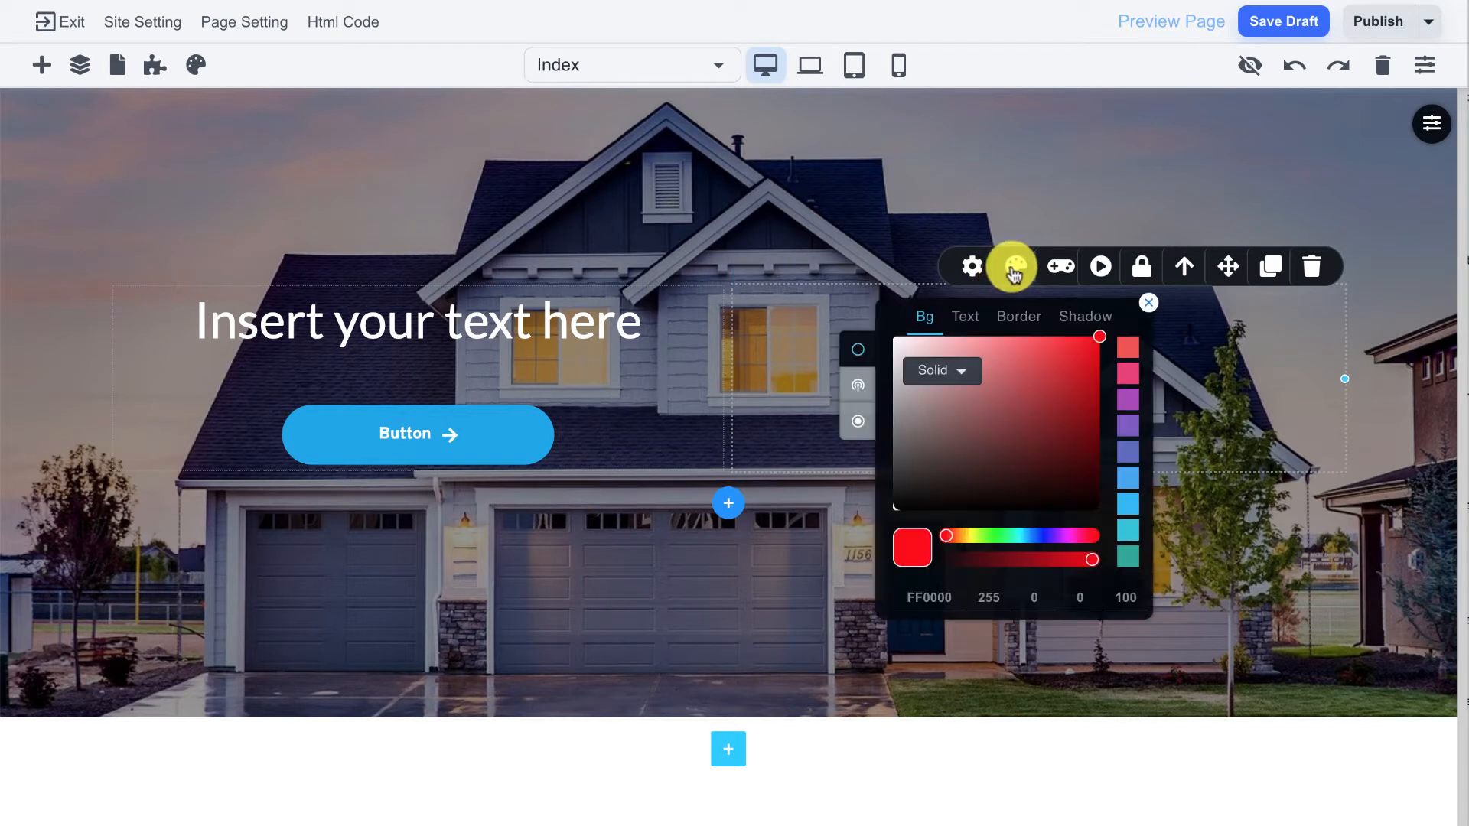
{"action": "left_click", "coordinate": [963, 320]}
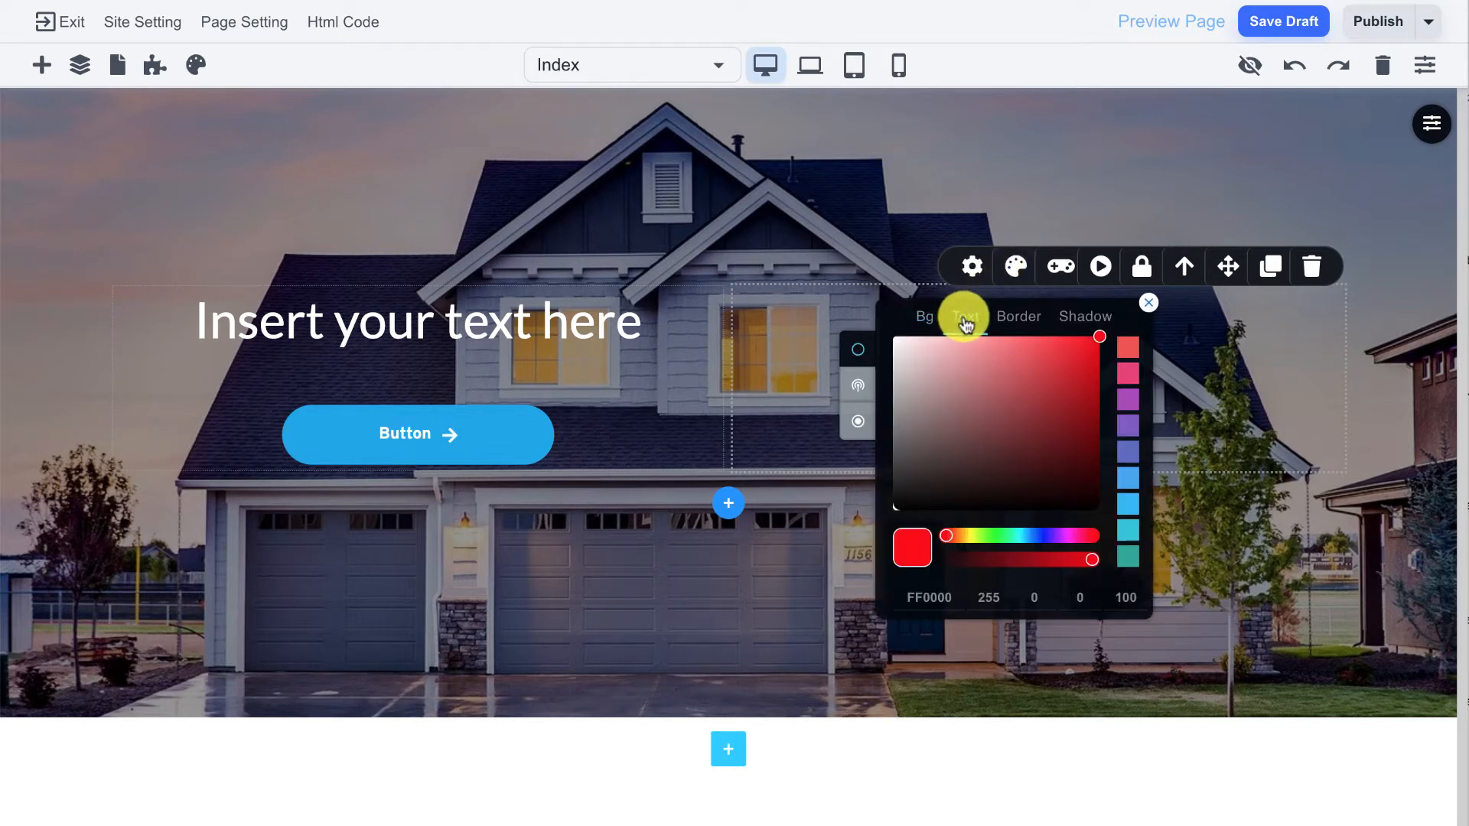
{"action": "left_click", "coordinate": [925, 317]}
{"action": "left_click", "coordinate": [894, 341]}
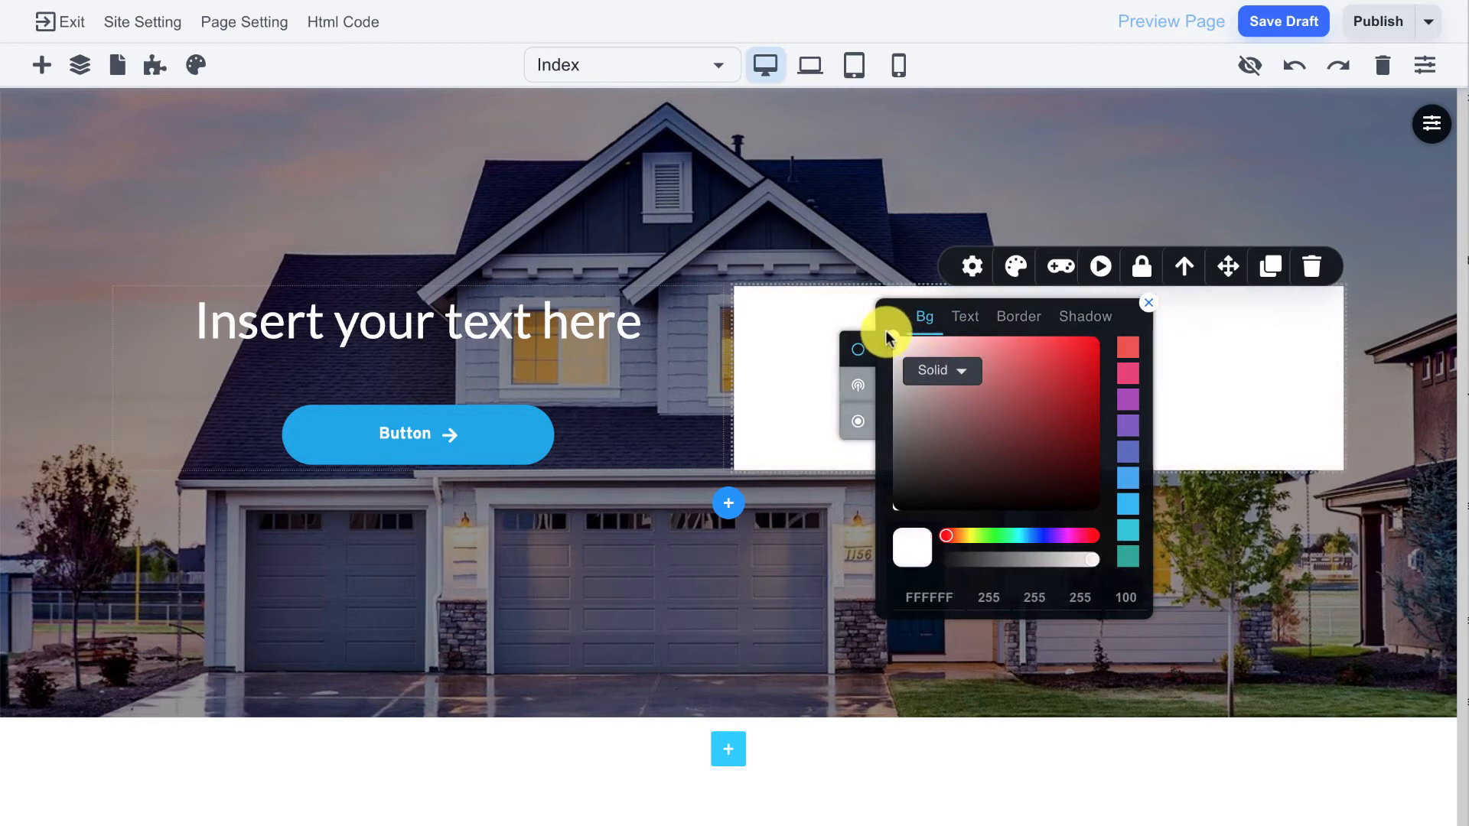
{"action": "left_click", "coordinate": [786, 314]}
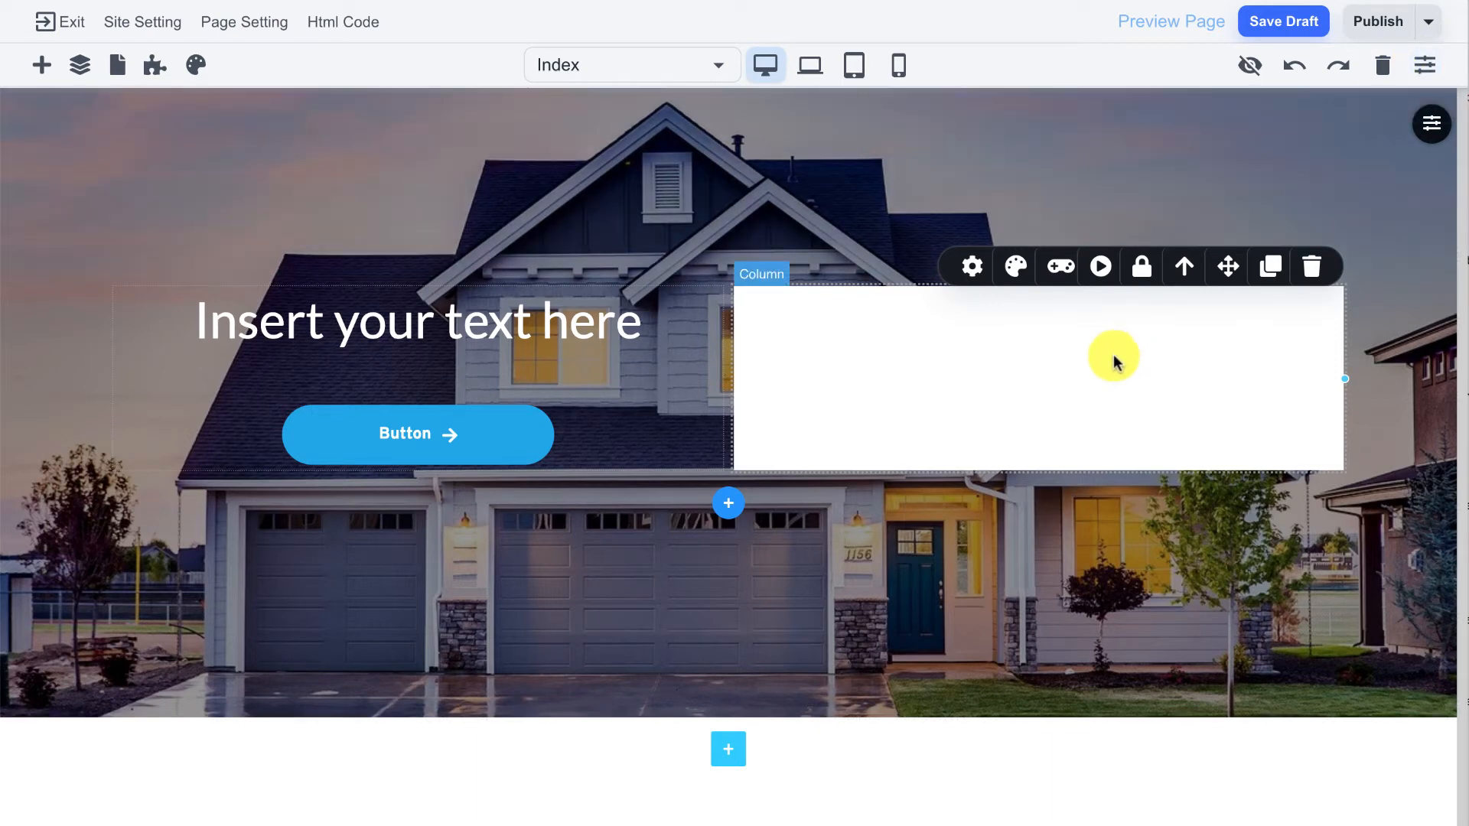
Set the white column's border radius to 17 px in the style manager's decoration settings.
{"action": "left_click", "coordinate": [1424, 67]}
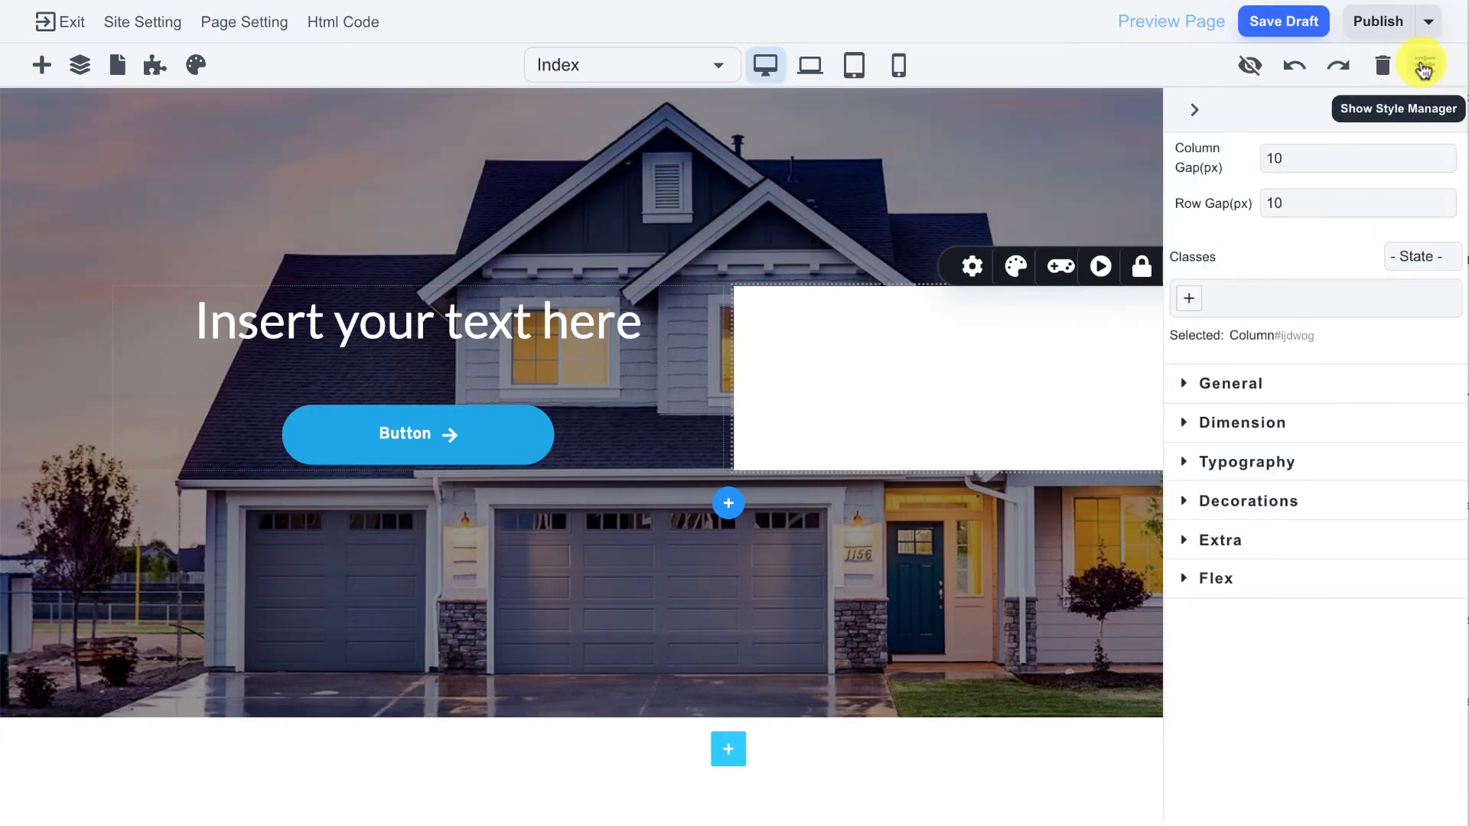
{"action": "left_click", "coordinate": [1271, 505]}
{"action": "scroll", "coordinate": [1266, 498], "scroll_direction": "down", "scroll_amount": 1}
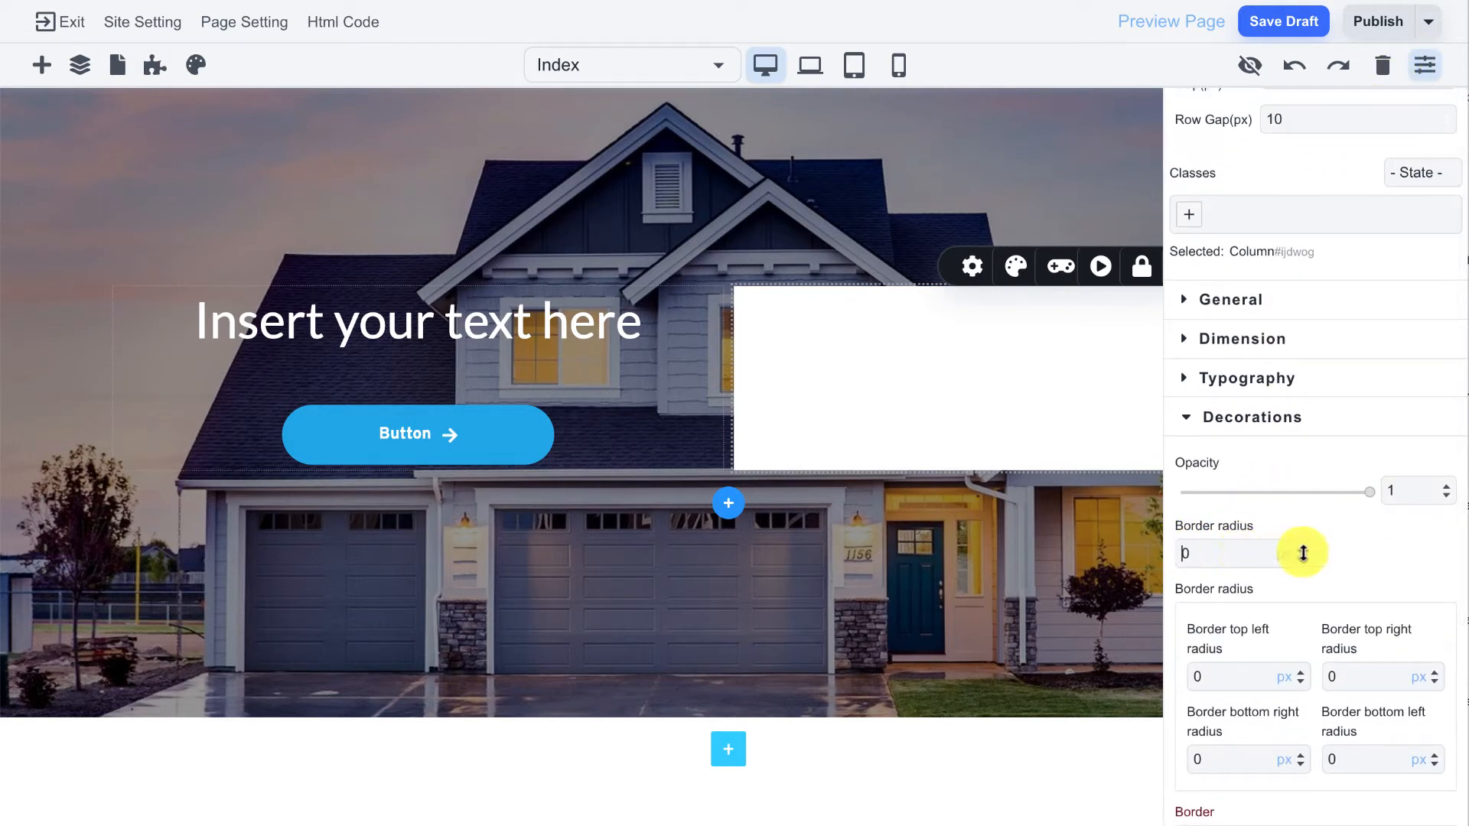
{"action": "mouse_move", "coordinate": [1303, 553]}
{"action": "left_mouse_down"}
{"action": "mouse_move", "coordinate": [1312, 393]}
{"action": "mouse_move", "coordinate": [1312, 584]}
{"action": "mouse_move", "coordinate": [1315, 479]}
{"action": "mouse_move", "coordinate": [1312, 556]}
{"action": "mouse_move", "coordinate": [1312, 533]}
{"action": "left_mouse_up"}
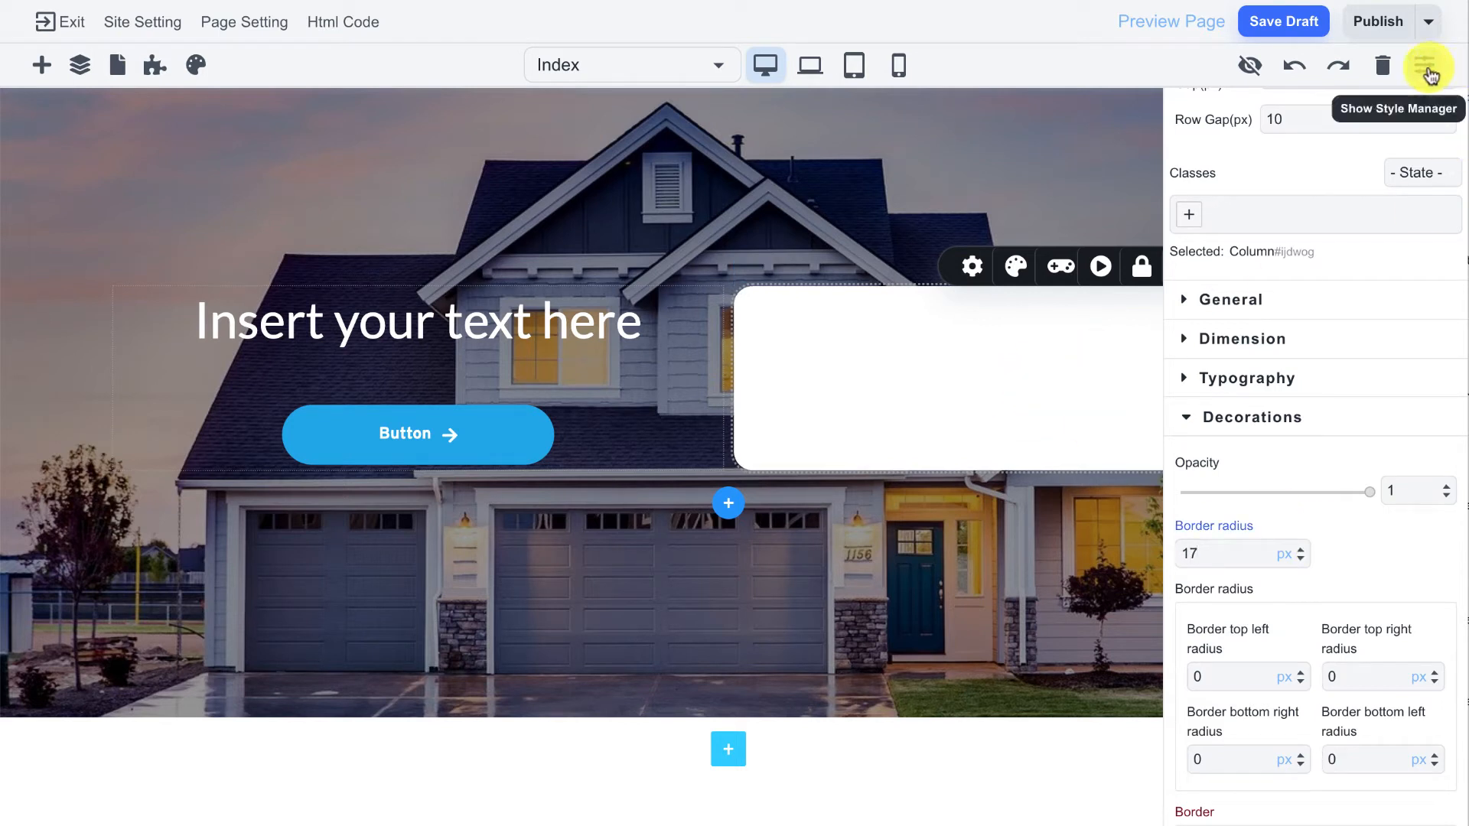
{"action": "left_click", "coordinate": [1428, 65]}
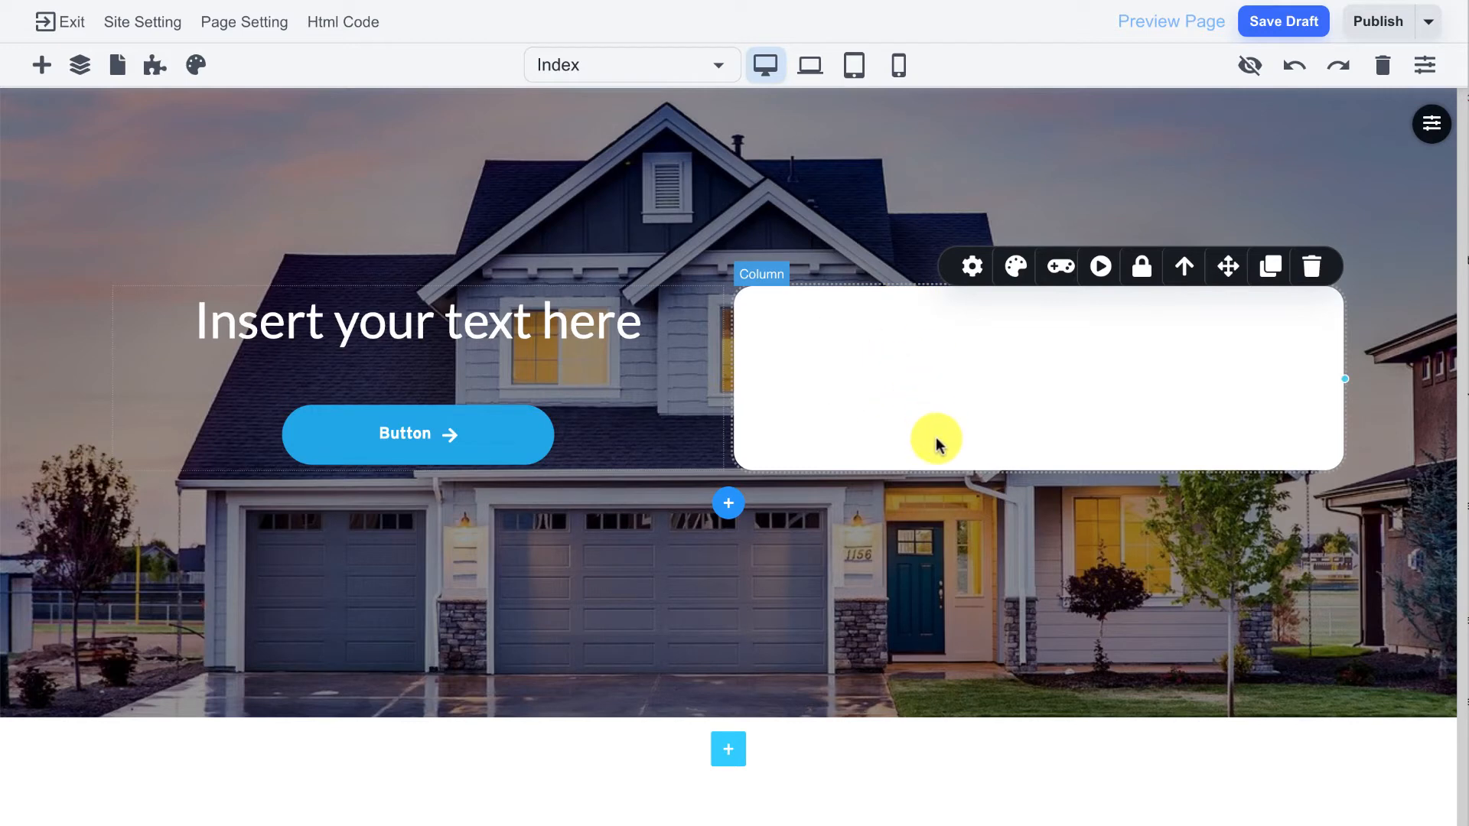
Add a blank section directly below the house-image hero section.
{"action": "scroll", "coordinate": [943, 438], "scroll_direction": "down", "scroll_amount": 1}
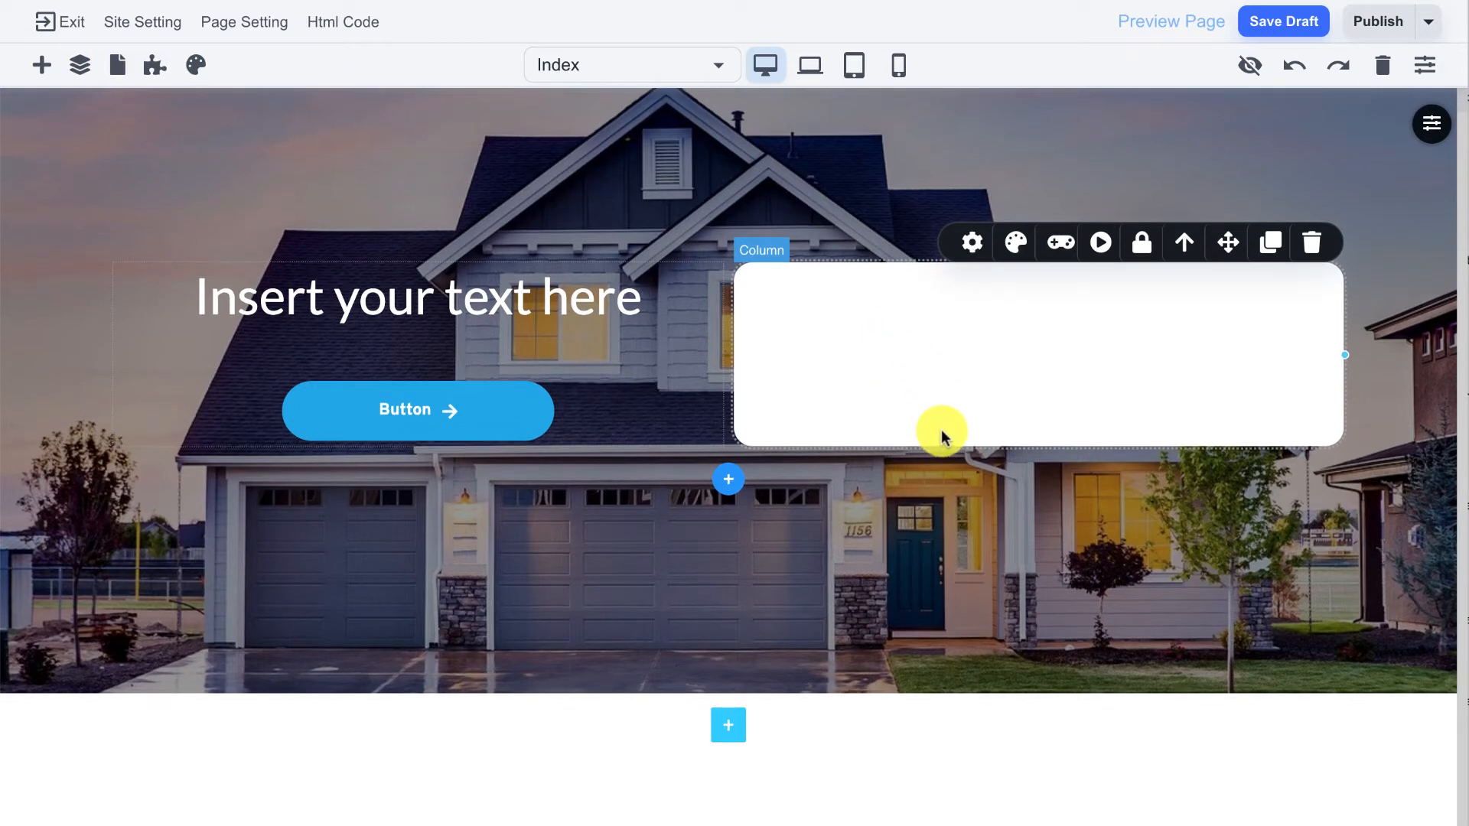
{"action": "left_click", "coordinate": [728, 727]}
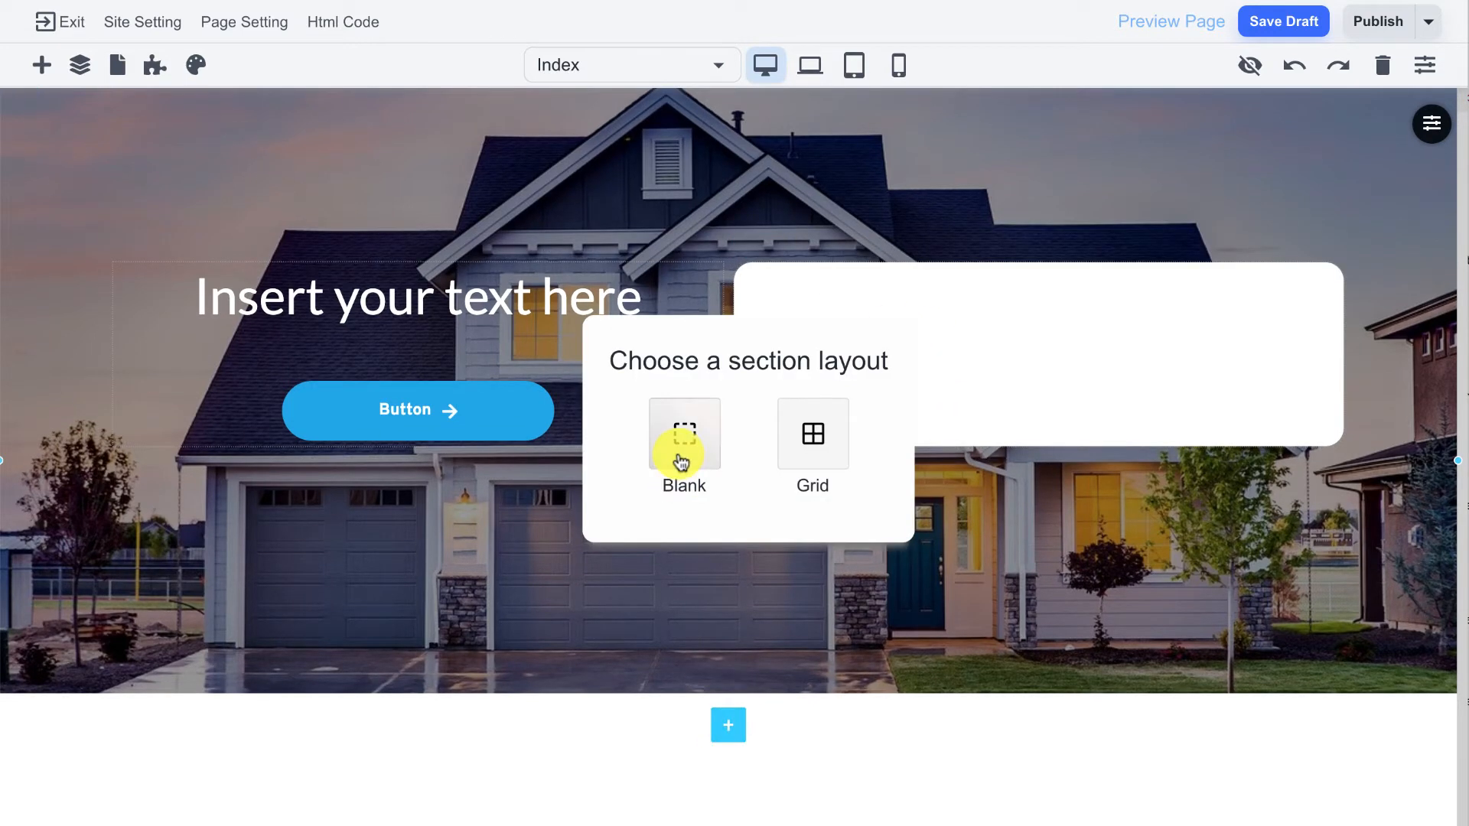
{"action": "left_click", "coordinate": [679, 451]}
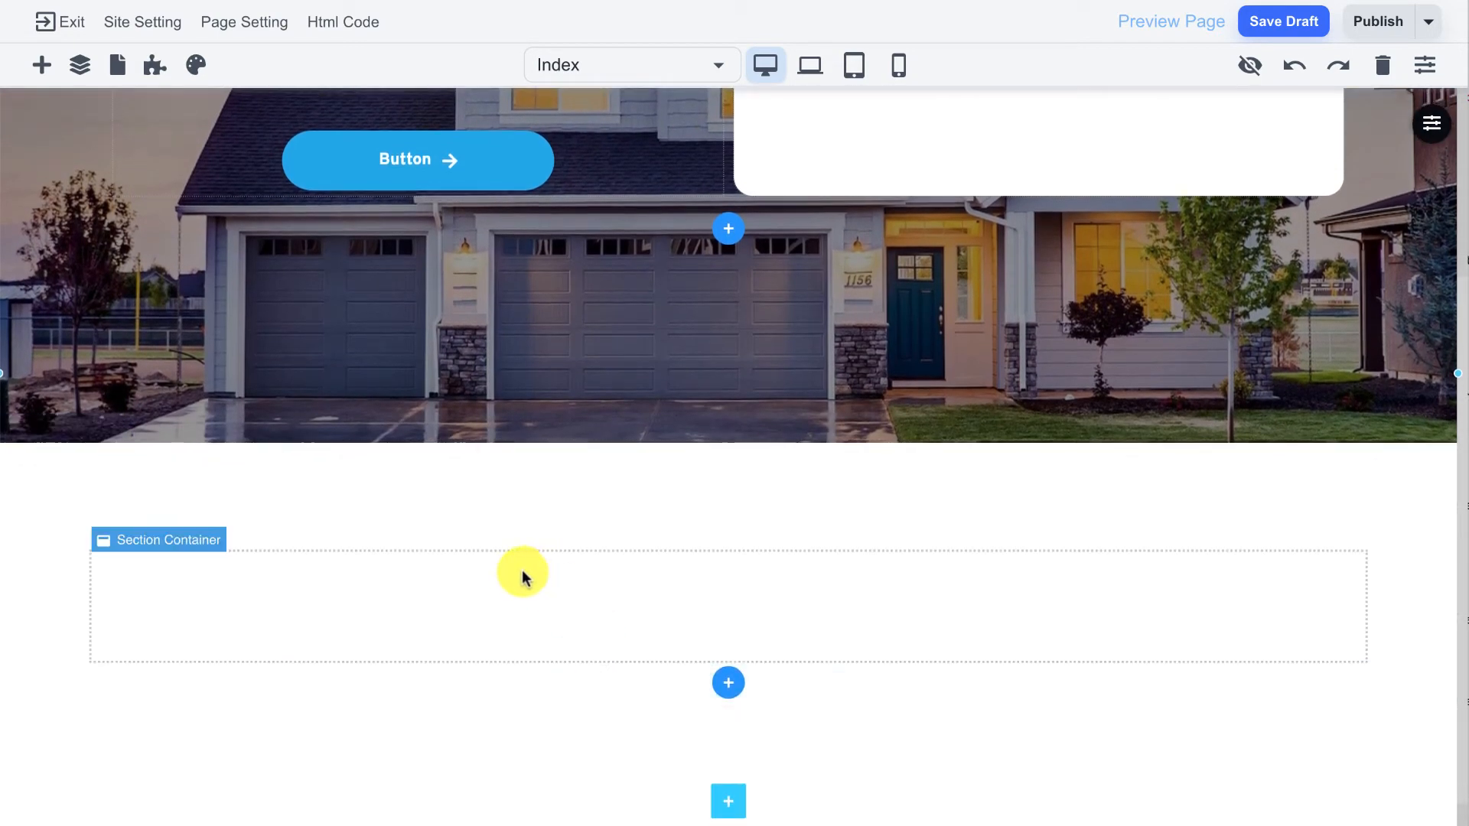
Insert a 4 x 1 grid into the new blank section's container.
{"action": "left_click", "coordinate": [40, 69]}
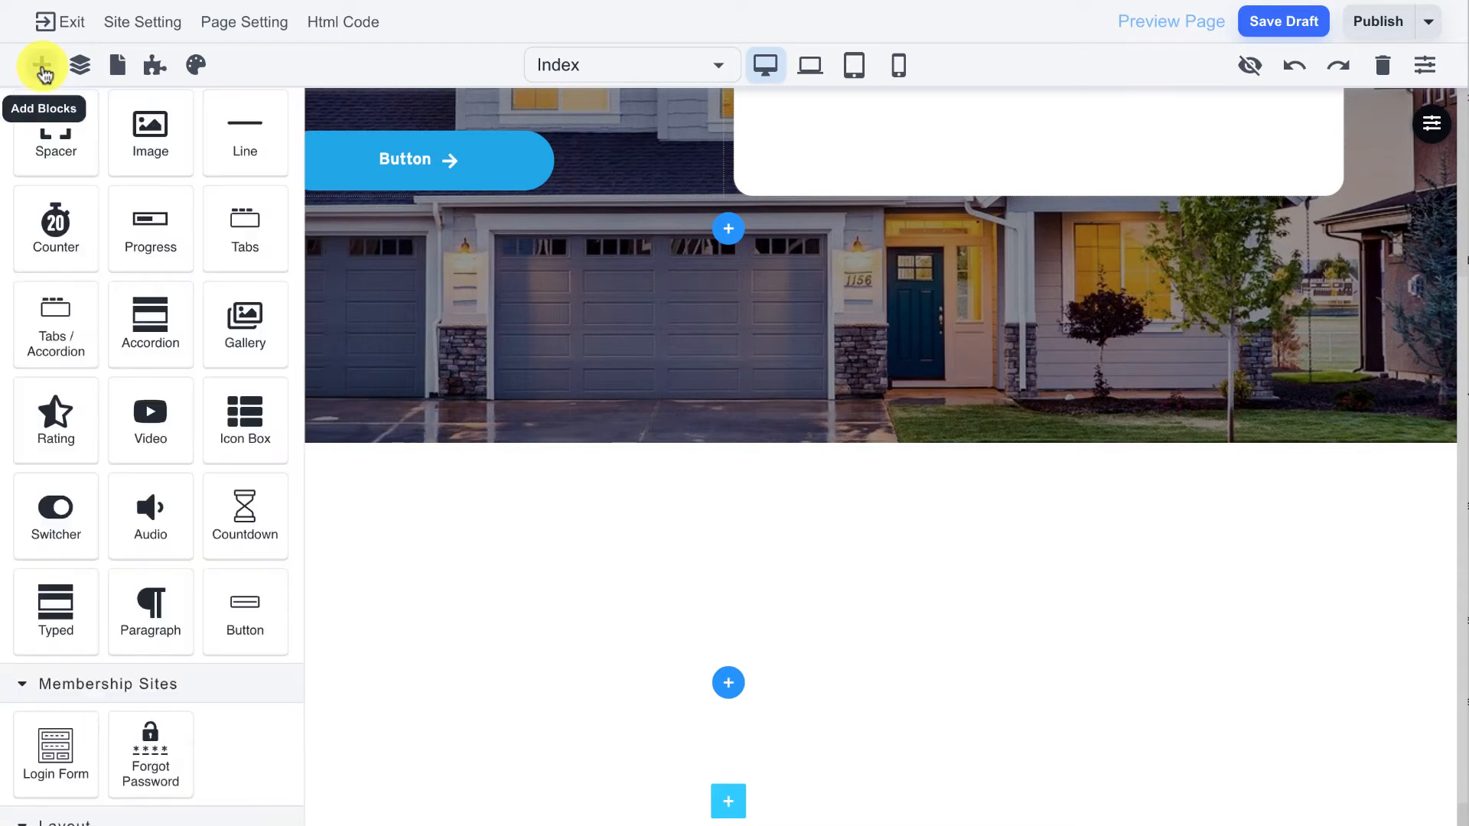
{"action": "scroll", "coordinate": [167, 604], "scroll_direction": "down", "scroll_amount": 2}
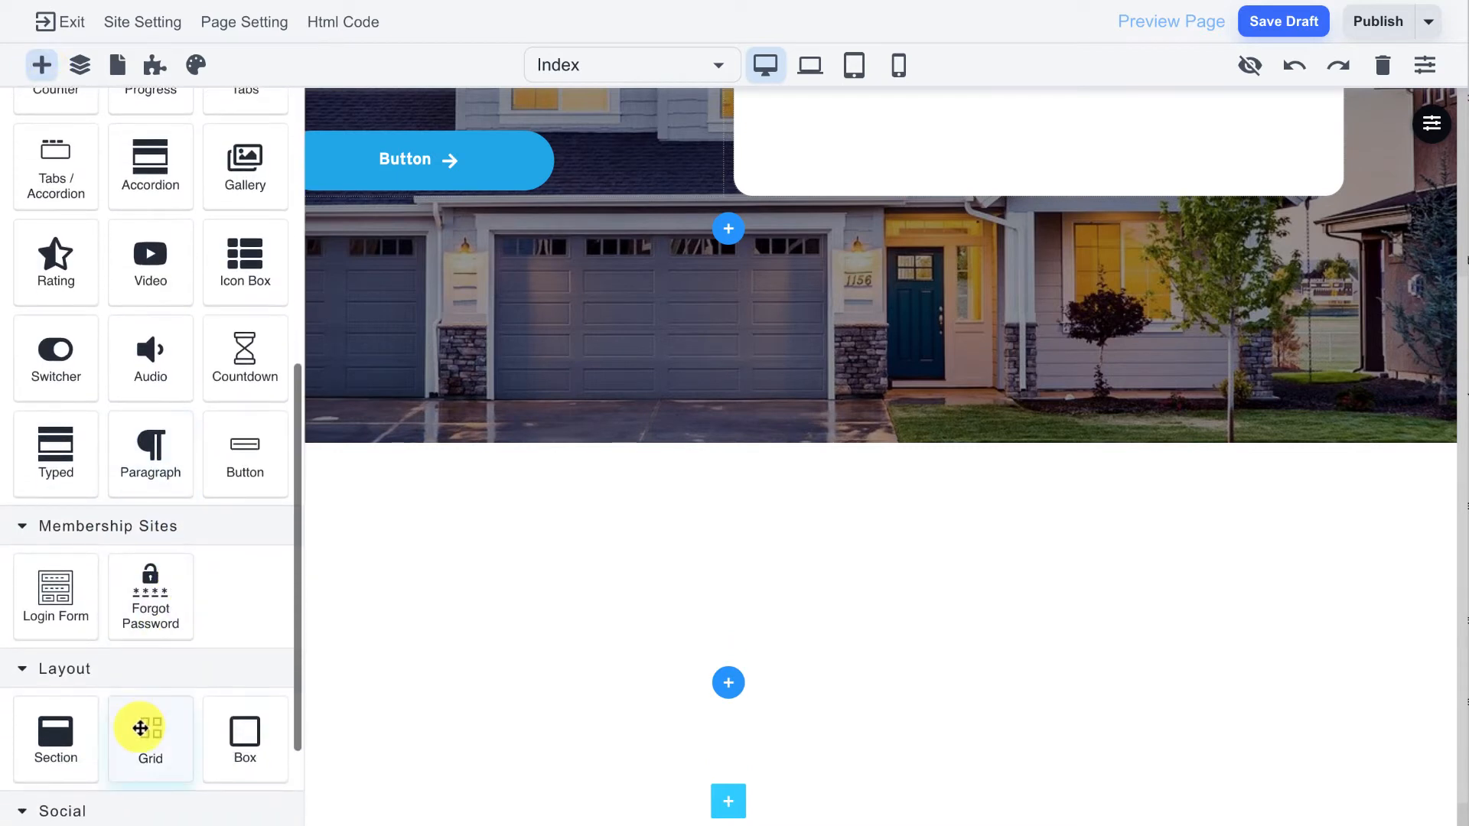
{"action": "left_click_drag", "start_coordinate": [138, 725], "coordinate": [559, 588]}
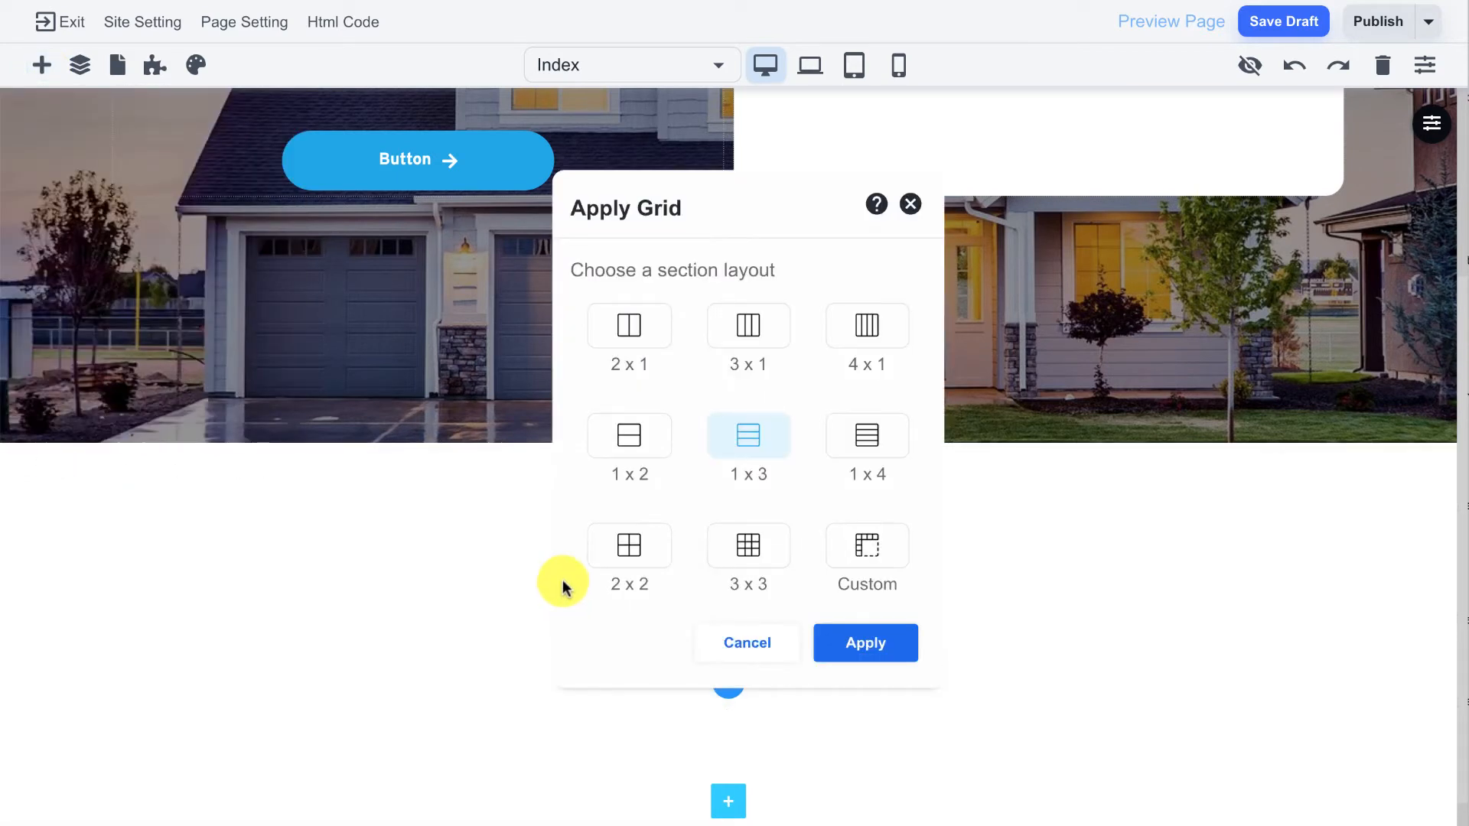
{"action": "left_click", "coordinate": [859, 641]}
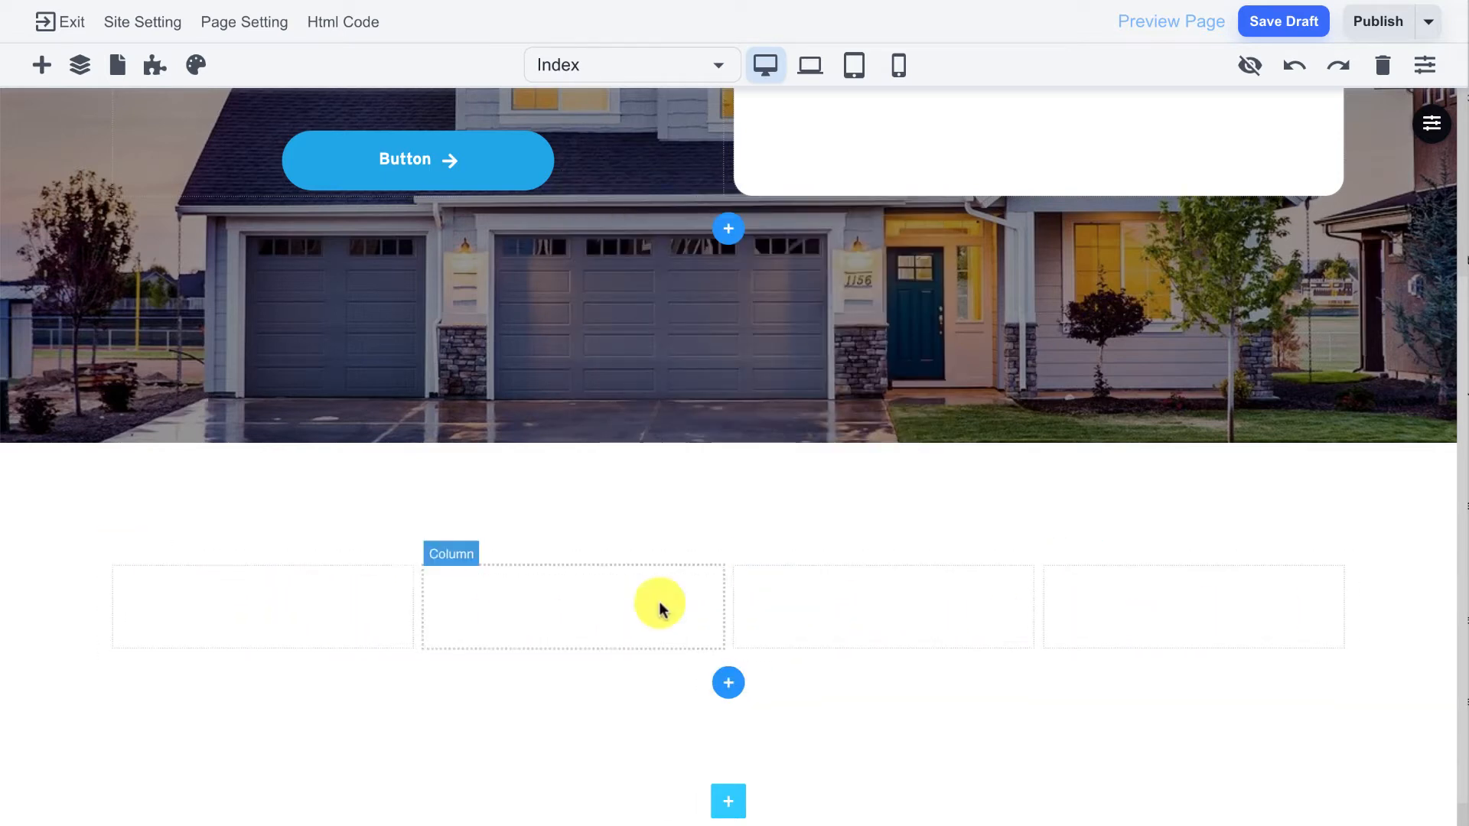
Place an icon block in the grid's second column and a text block beneath the icon.
{"action": "left_click", "coordinate": [36, 65]}
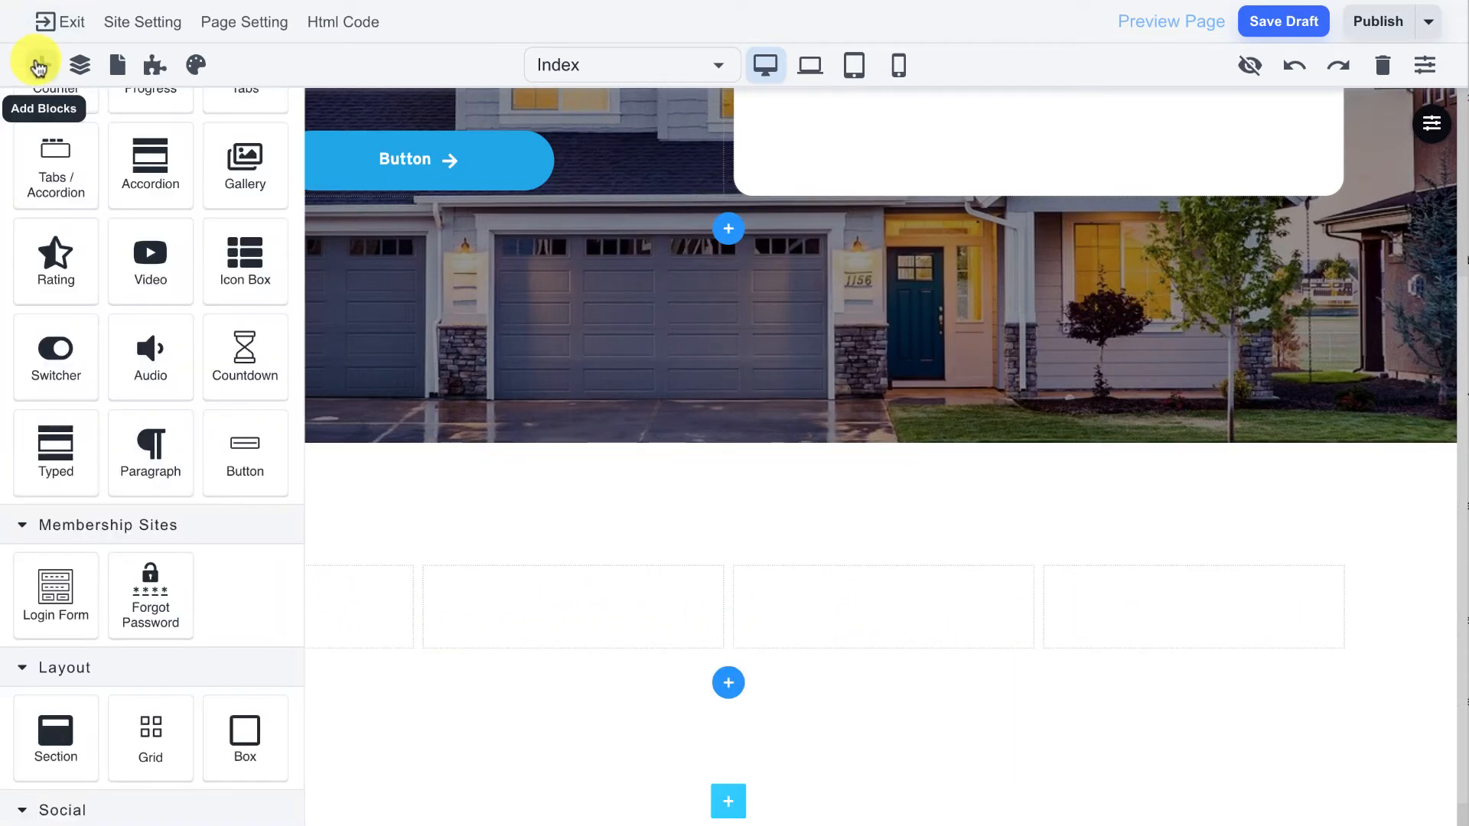
{"action": "scroll", "coordinate": [162, 319], "scroll_direction": "up", "scroll_amount": 5}
{"action": "left_click_drag", "start_coordinate": [241, 308], "coordinate": [539, 598]}
{"action": "scroll", "coordinate": [183, 222], "scroll_direction": "up", "scroll_amount": 3}
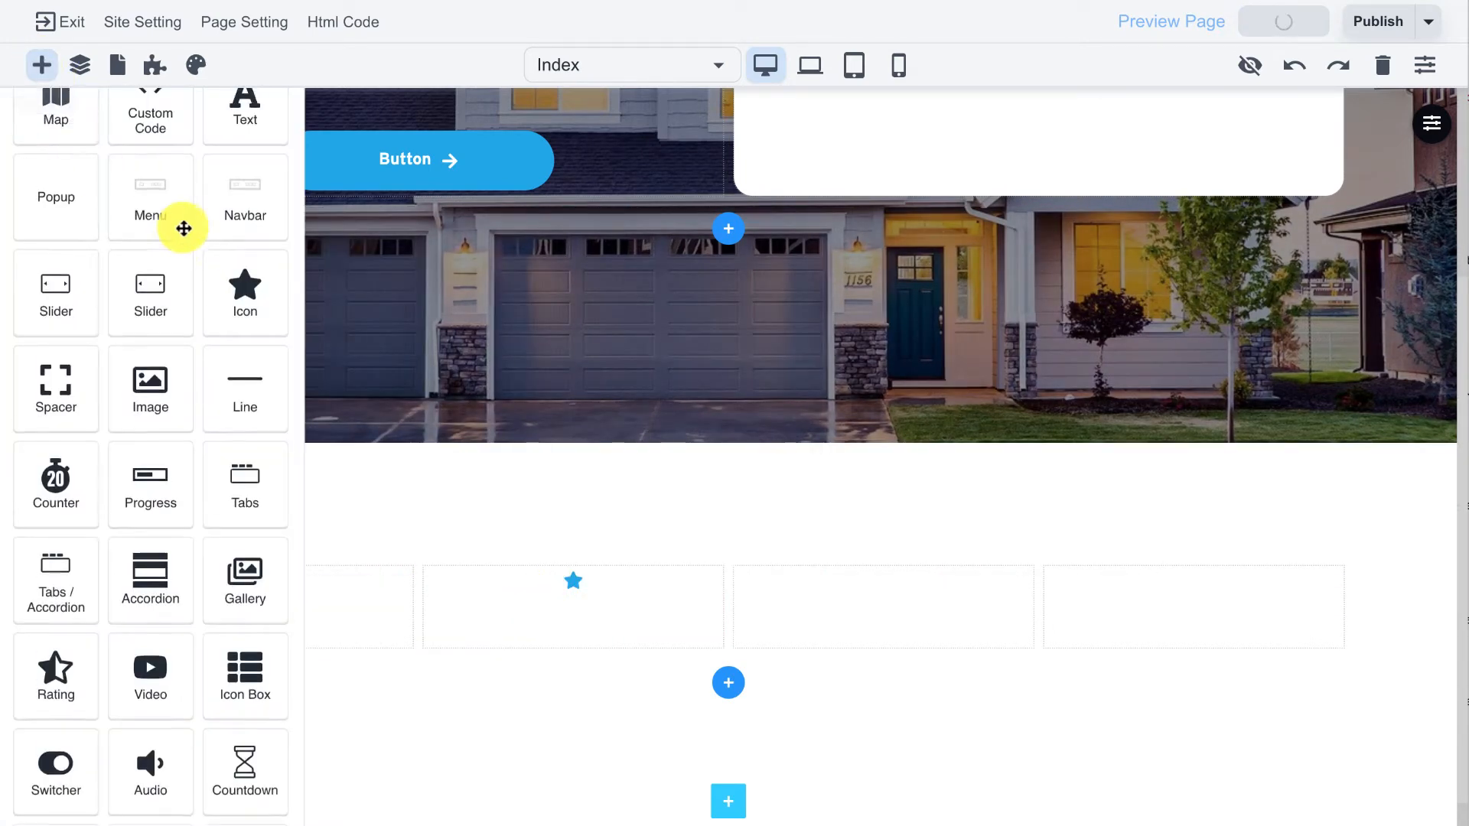
{"action": "left_click_drag", "start_coordinate": [240, 223], "coordinate": [589, 615]}
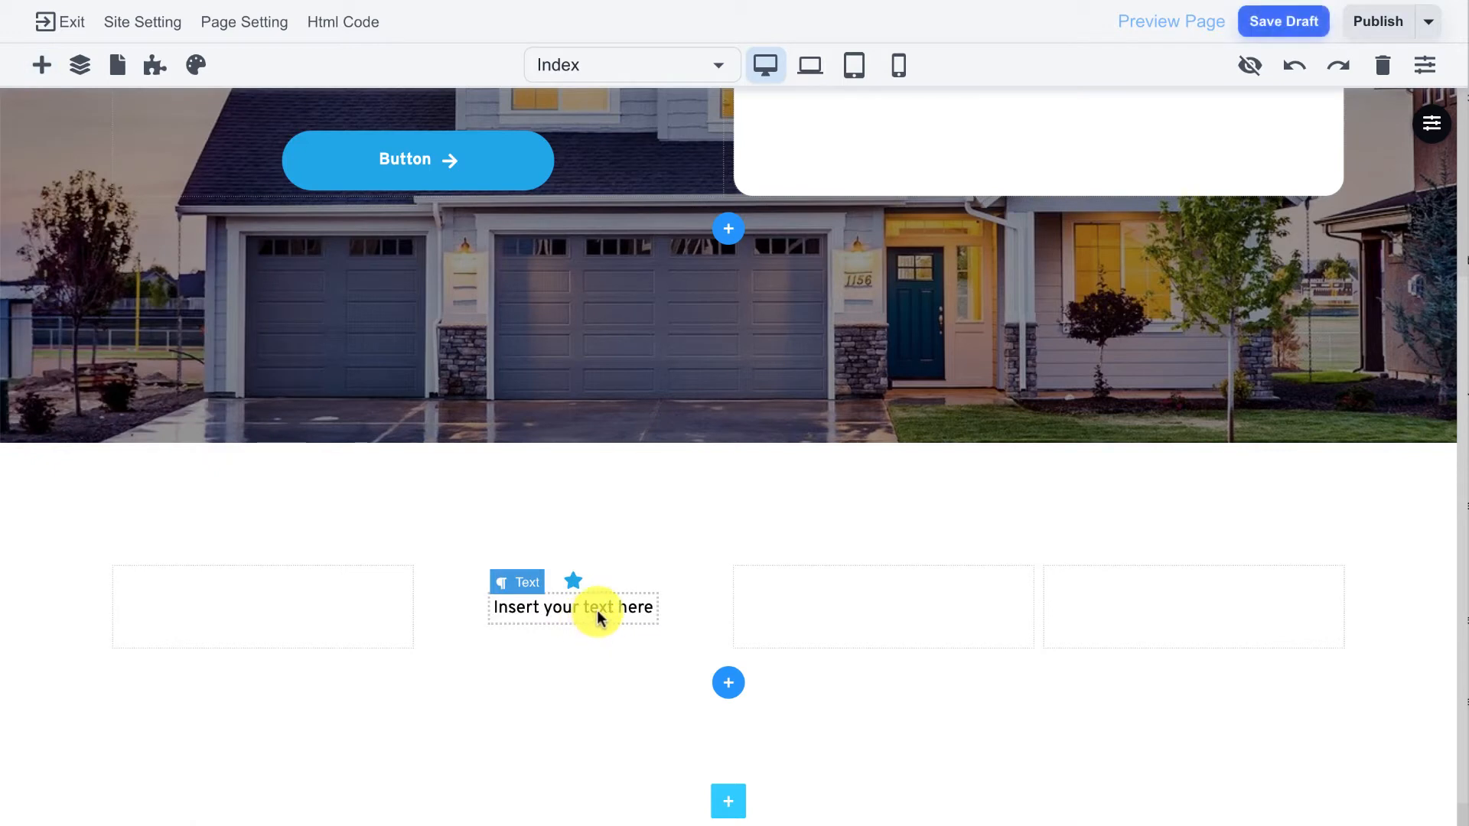
Duplicate the text block under the star icon and fill the lower copy with repeated "Insert your text here" as a multi-line paragraph.
{"action": "left_click", "coordinate": [592, 613]}
{"action": "left_click", "coordinate": [583, 577]}
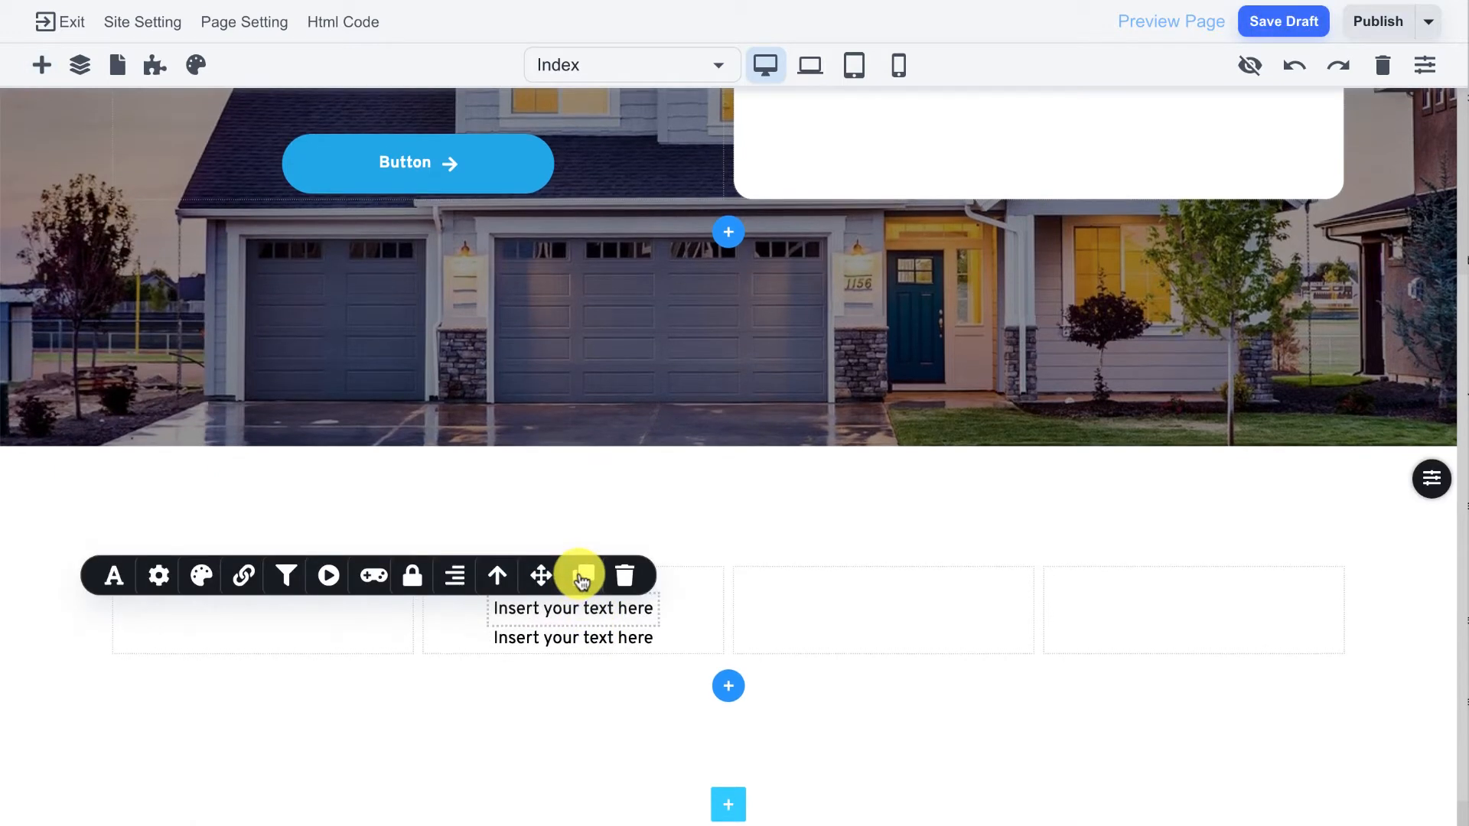
{"action": "left_click", "coordinate": [570, 638]}
{"action": "triple_click", "coordinate": [579, 637]}
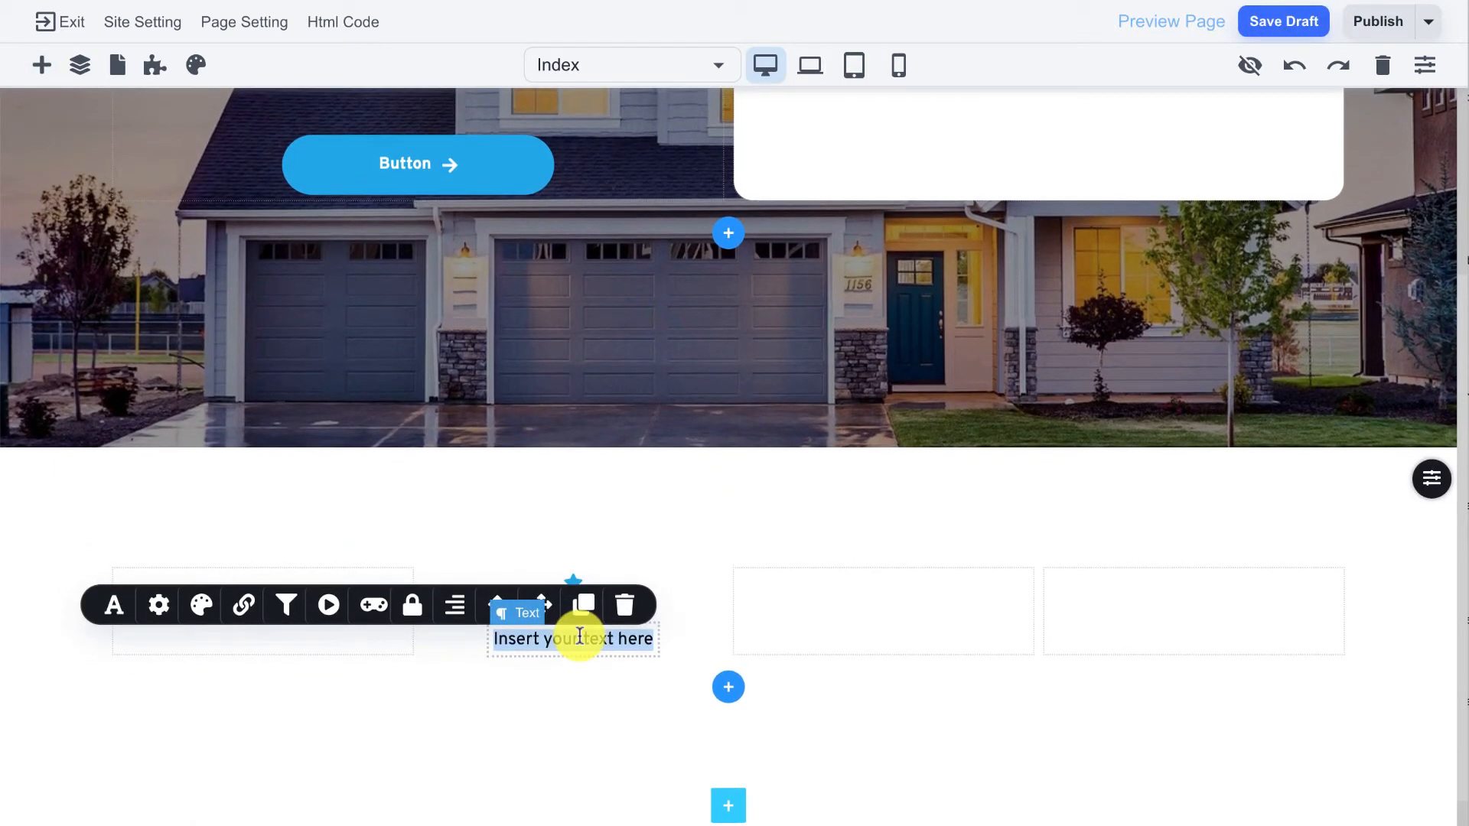
{"action": "key", "text": "ctrl+v"}
{"action": "key", "text": "ctrl+v"}
{"action": "key", "text": "ctrl+v"}
{"action": "key", "text": "ctrl+v"}
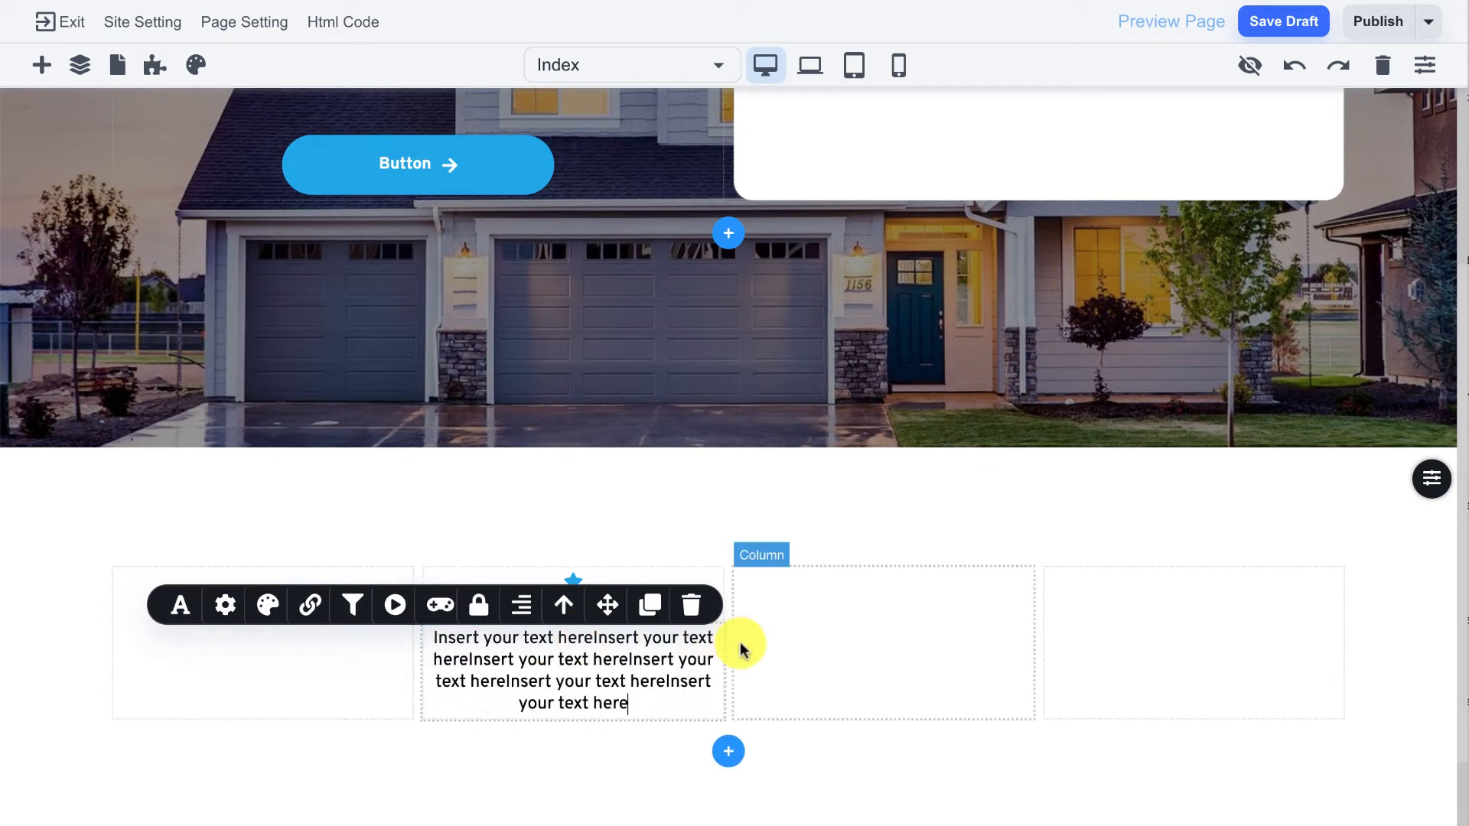
{"action": "left_click", "coordinate": [737, 645]}
Format the upper text line in the second column as a heading with size 18 px and Bold weight.
{"action": "left_click", "coordinate": [525, 612]}
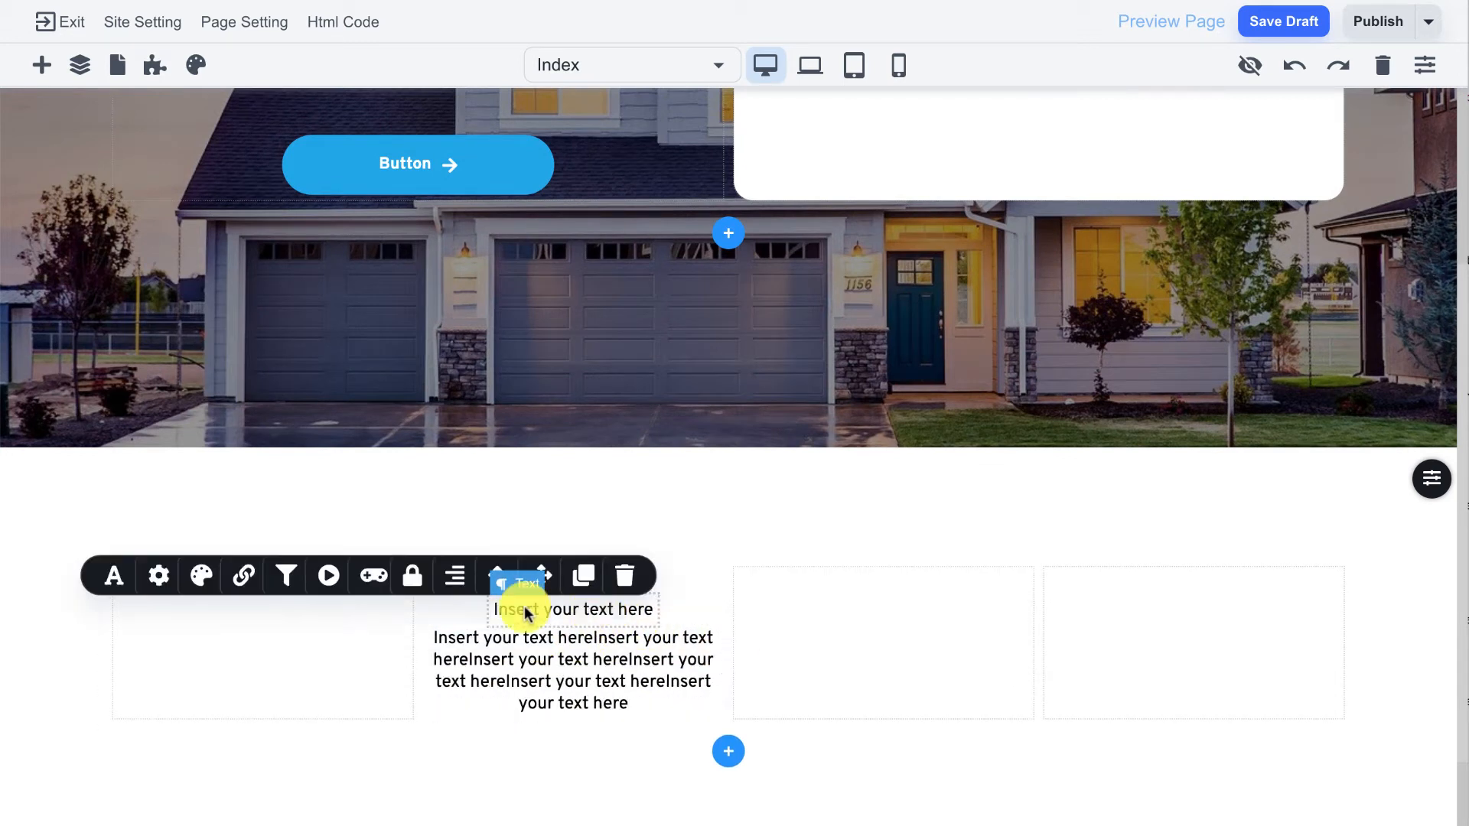
{"action": "left_click", "coordinate": [113, 575]}
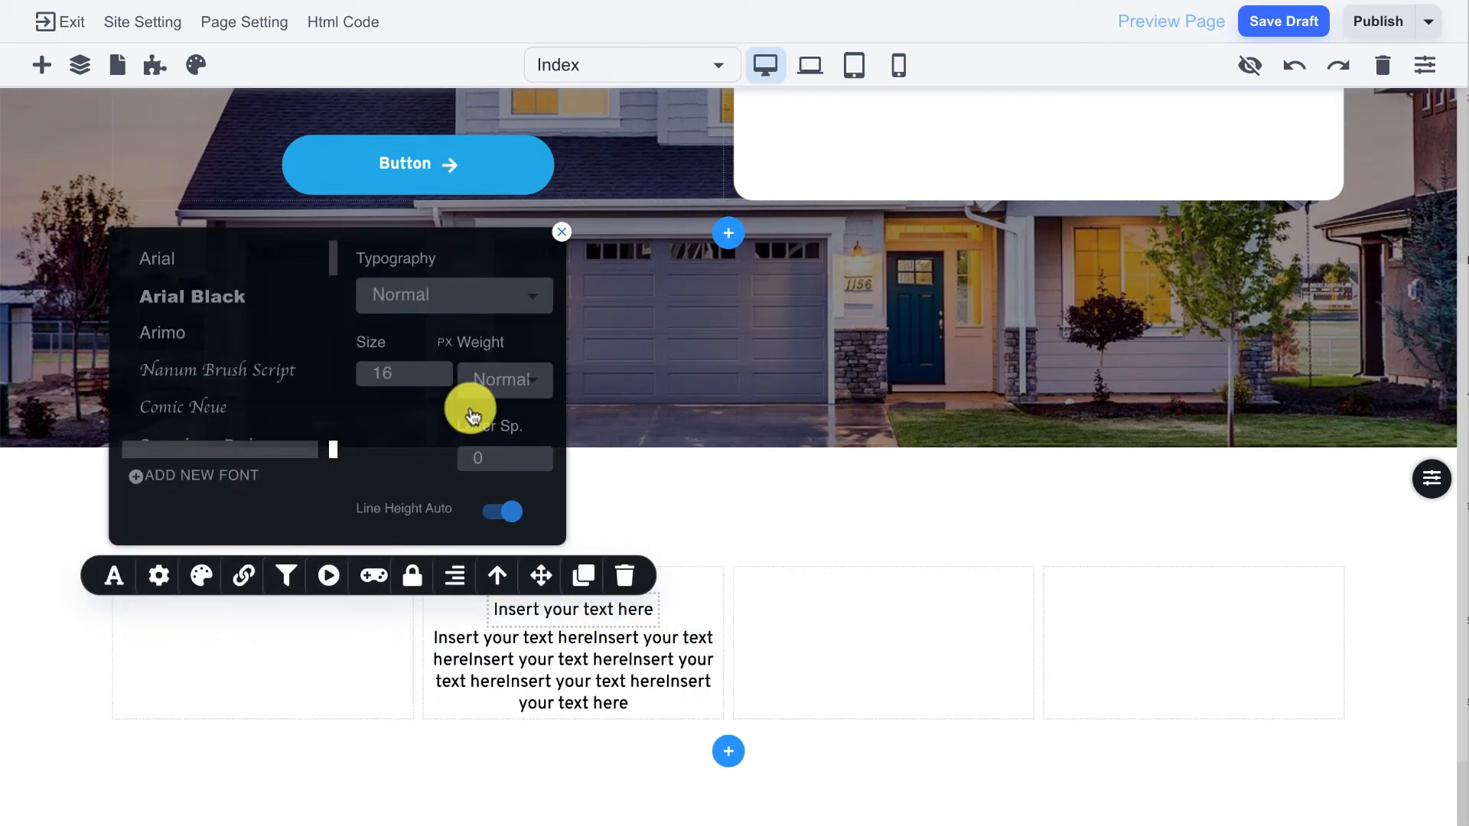
{"action": "left_click", "coordinate": [405, 370]}
{"action": "key", "text": "BackSpace"}
{"action": "type", "text": "8"}
{"action": "left_click", "coordinate": [473, 378]}
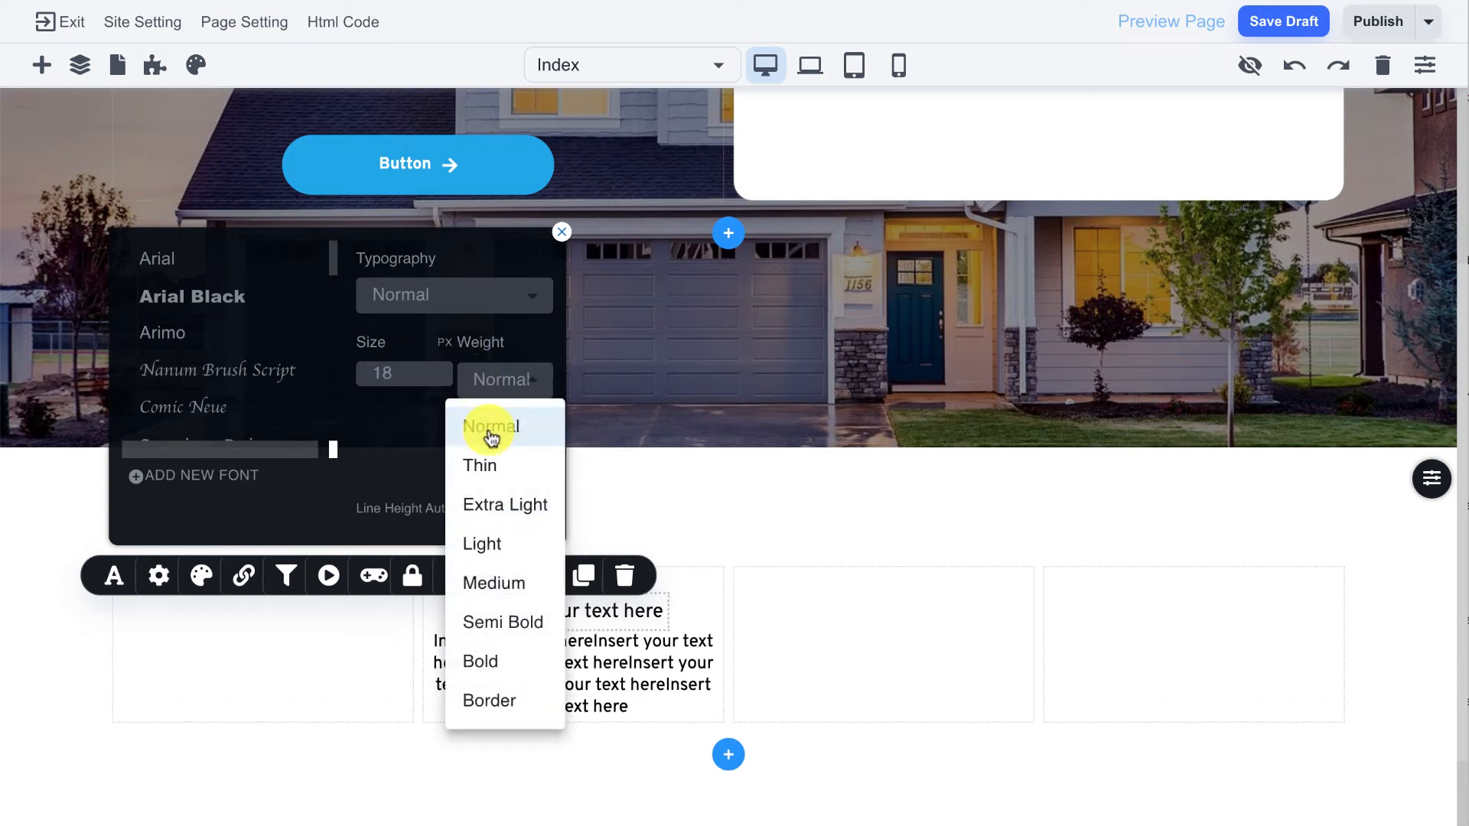
{"action": "left_click", "coordinate": [499, 660]}
{"action": "left_click", "coordinate": [835, 646]}
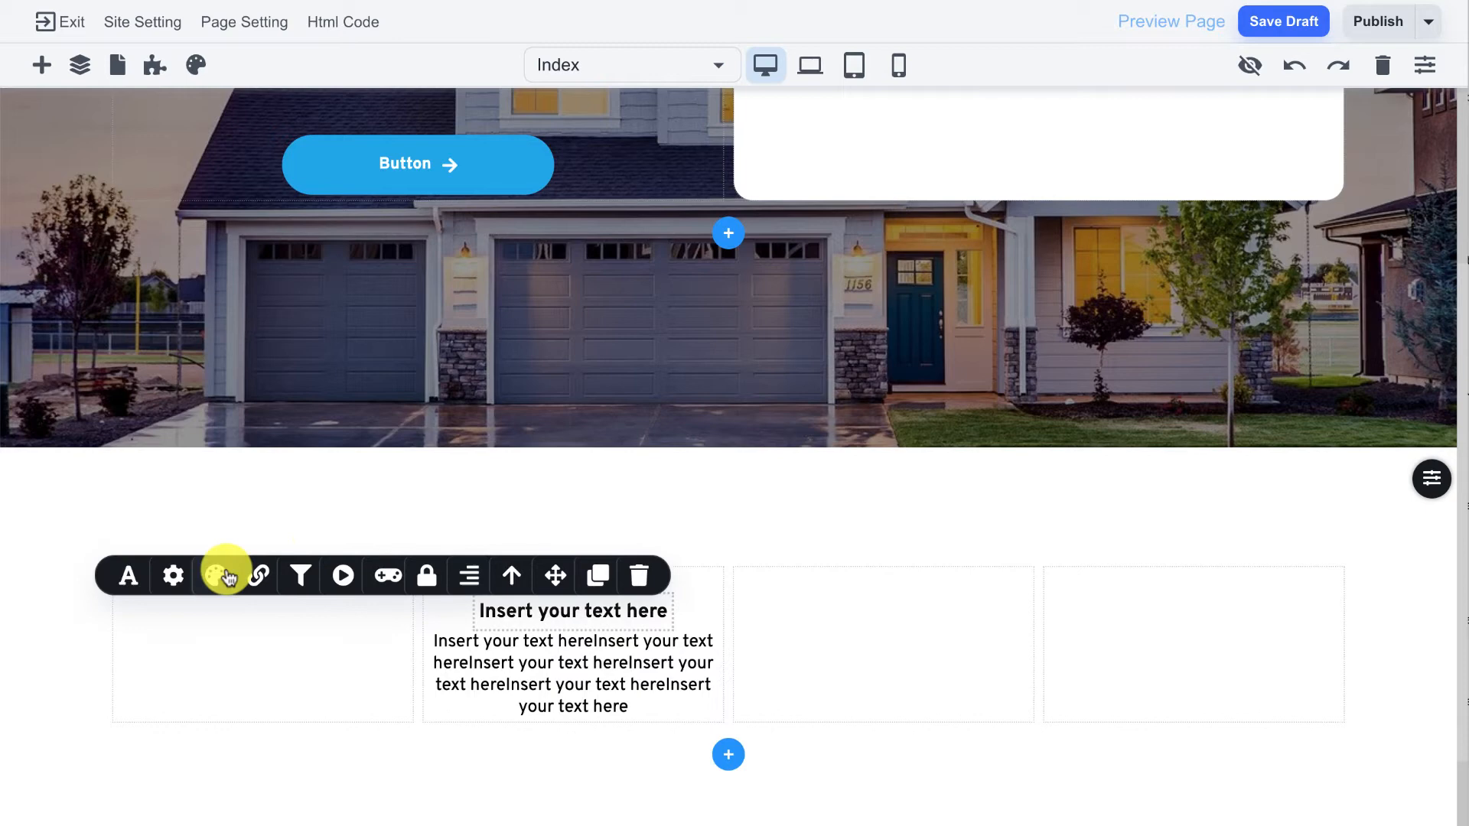
Set the font of both the heading and the paragraph in the second column to Lato.
{"action": "left_click", "coordinate": [126, 575]}
{"action": "scroll", "coordinate": [229, 359], "scroll_direction": "down", "scroll_amount": 4}
{"action": "left_click", "coordinate": [191, 337]}
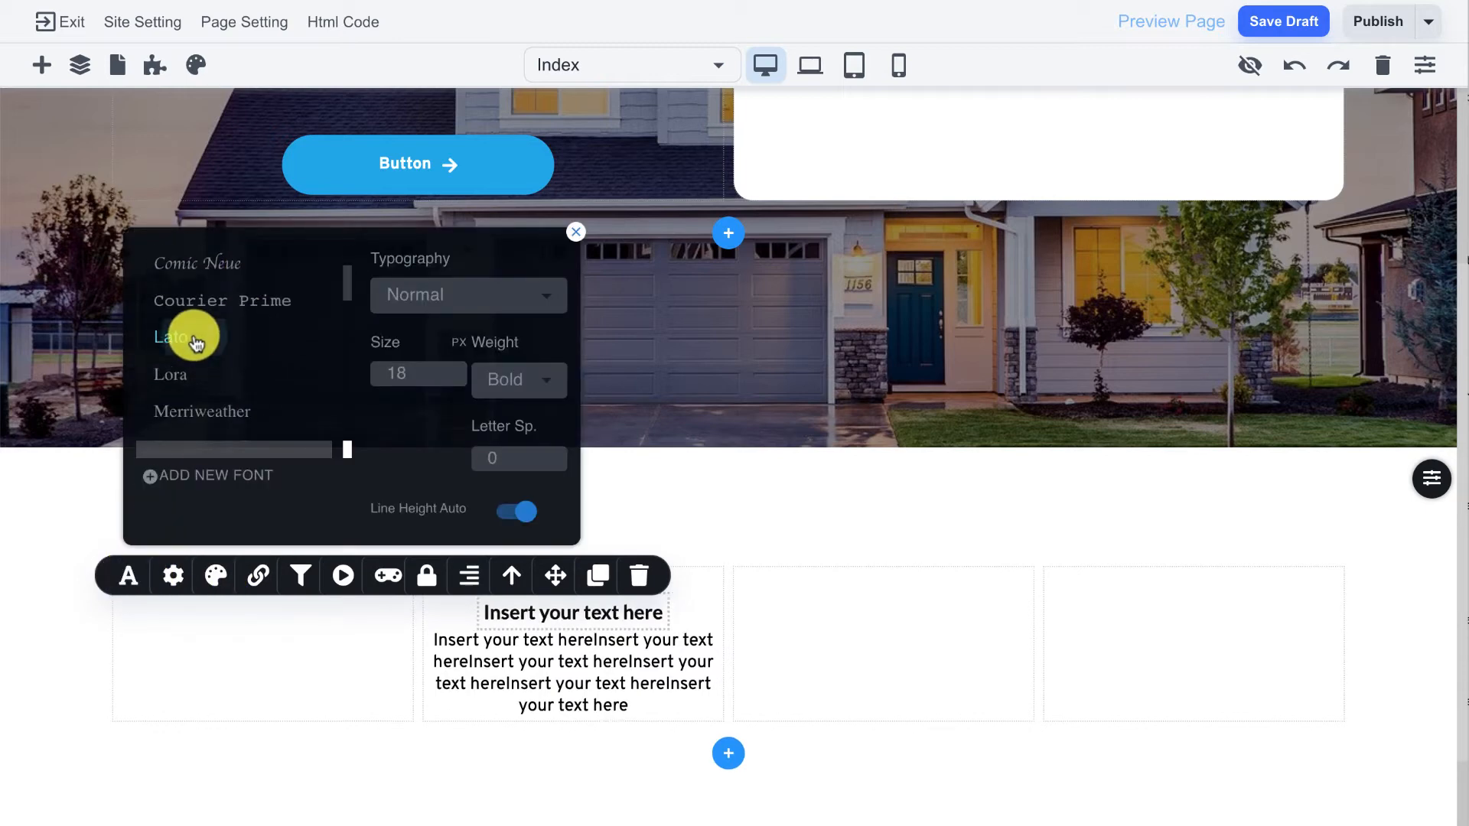
{"action": "left_click", "coordinate": [460, 649]}
{"action": "left_click", "coordinate": [182, 608]}
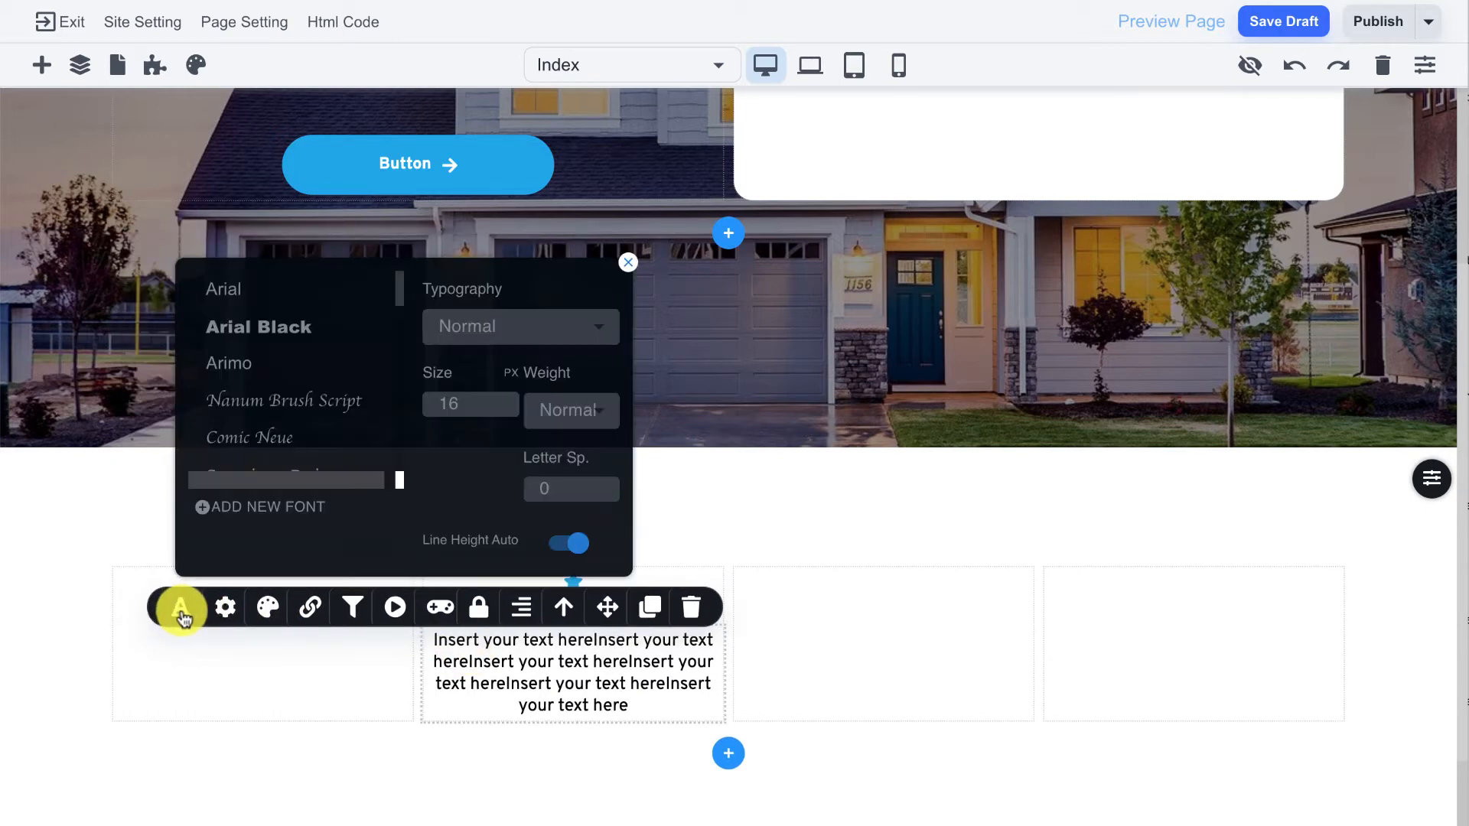
{"action": "scroll", "coordinate": [239, 387], "scroll_direction": "down", "scroll_amount": 4}
{"action": "left_click", "coordinate": [266, 381]}
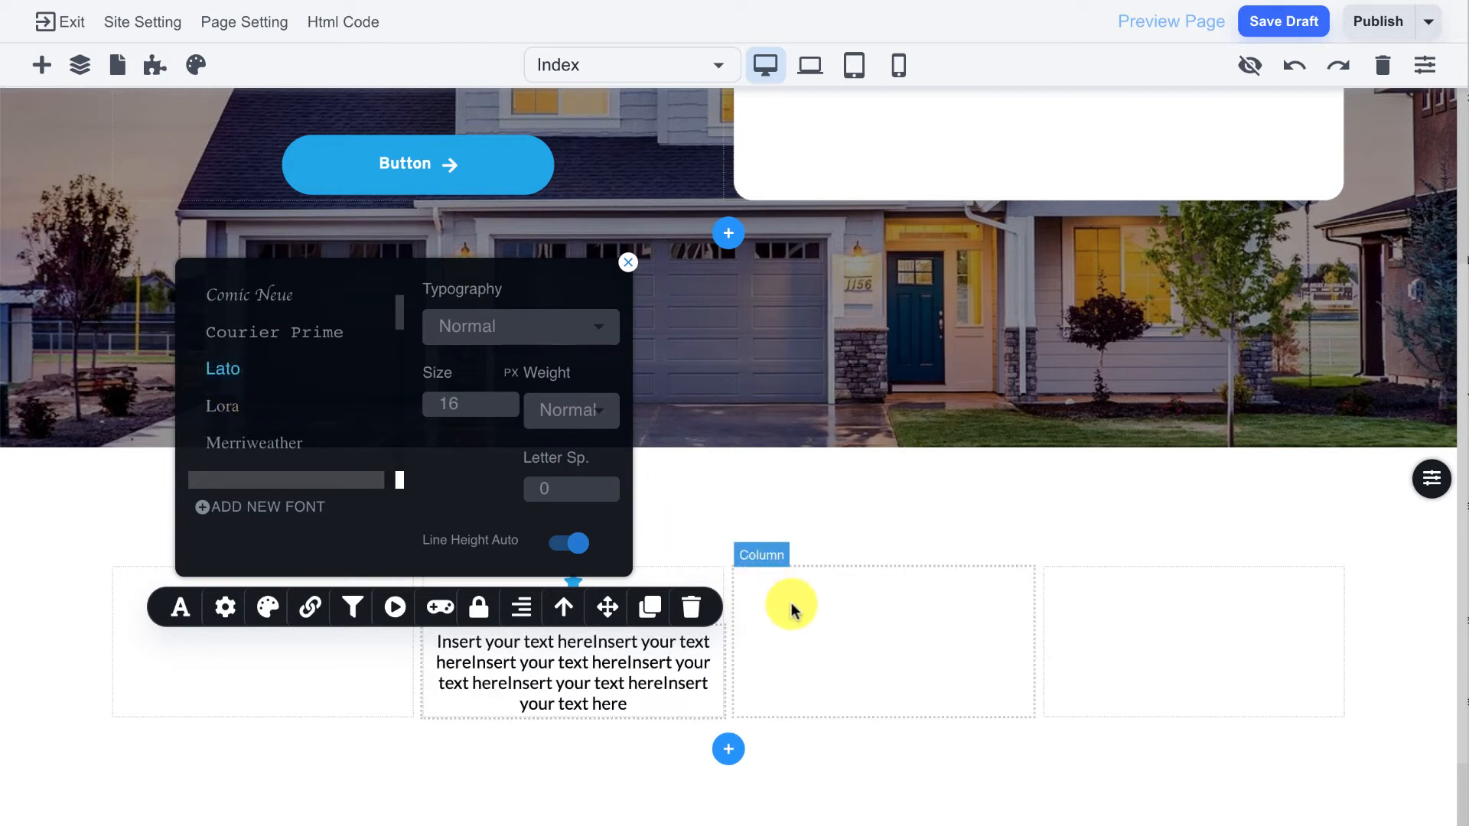
{"action": "left_click", "coordinate": [790, 603]}
Enlarge the star icon to size 32 and replace it with the clock icon.
{"action": "left_click", "coordinate": [567, 586]}
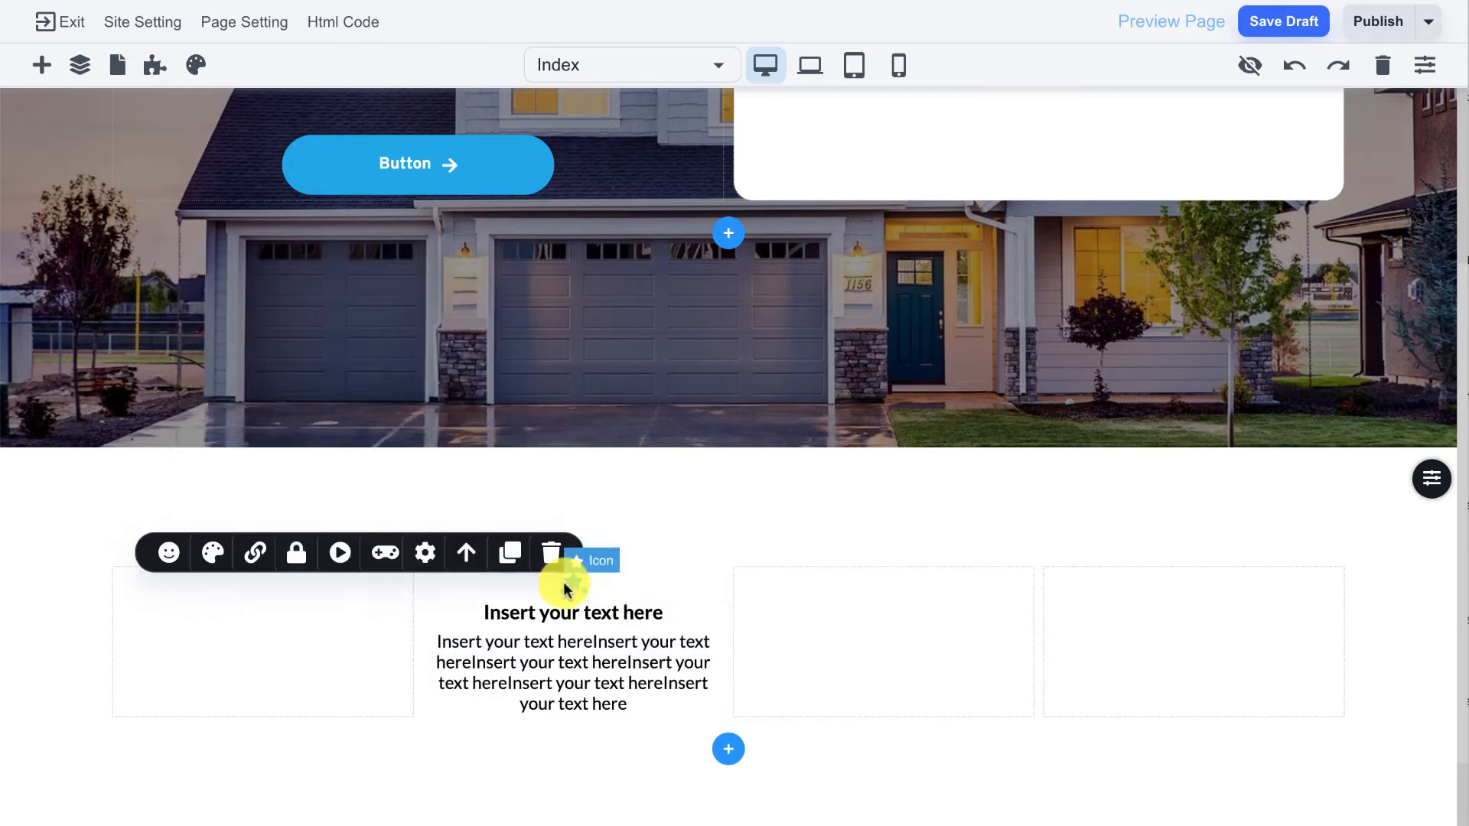
{"action": "left_click", "coordinate": [169, 553]}
{"action": "left_click", "coordinate": [372, 484]}
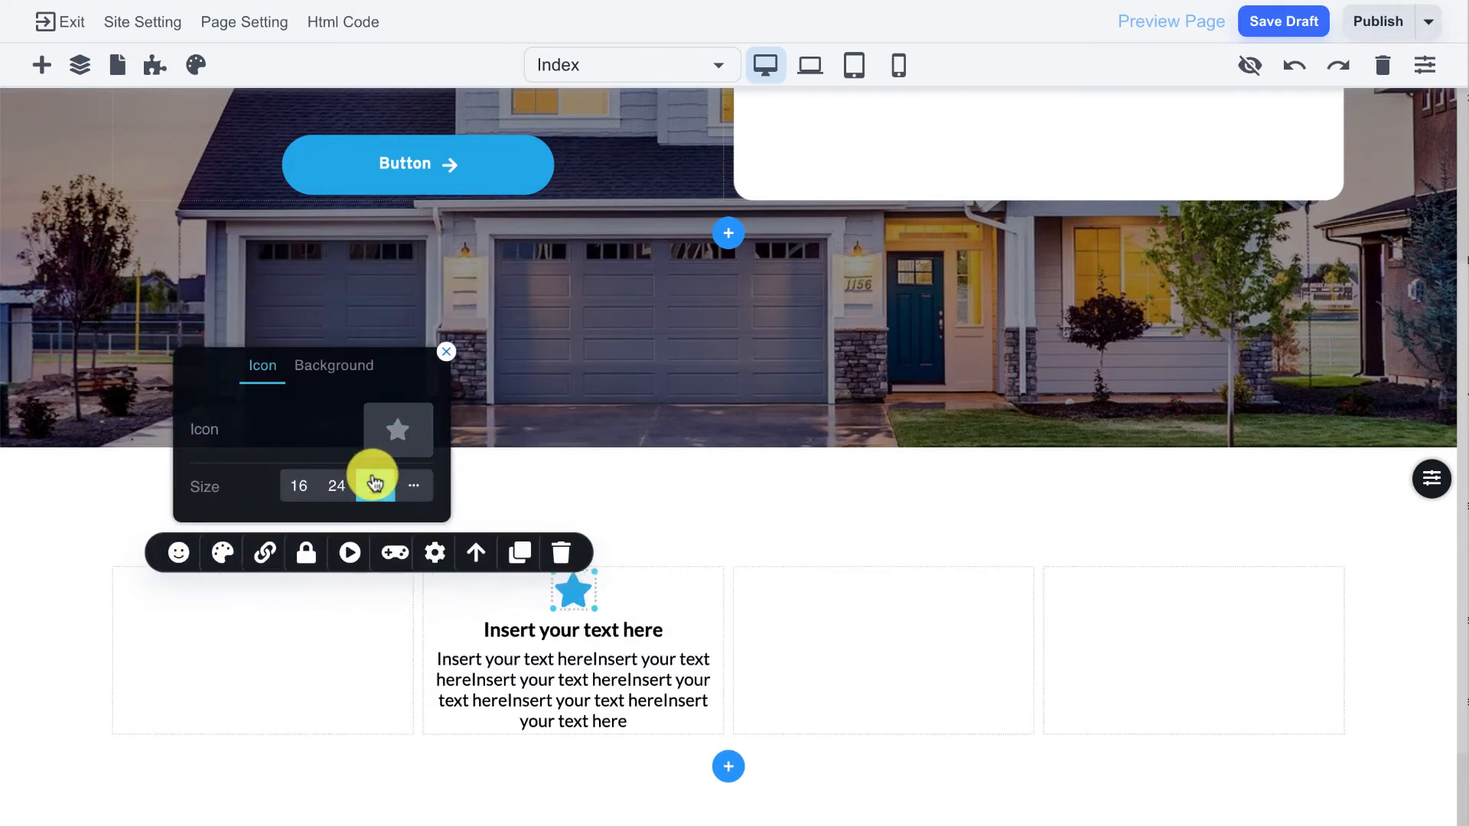
{"action": "left_click", "coordinate": [408, 427]}
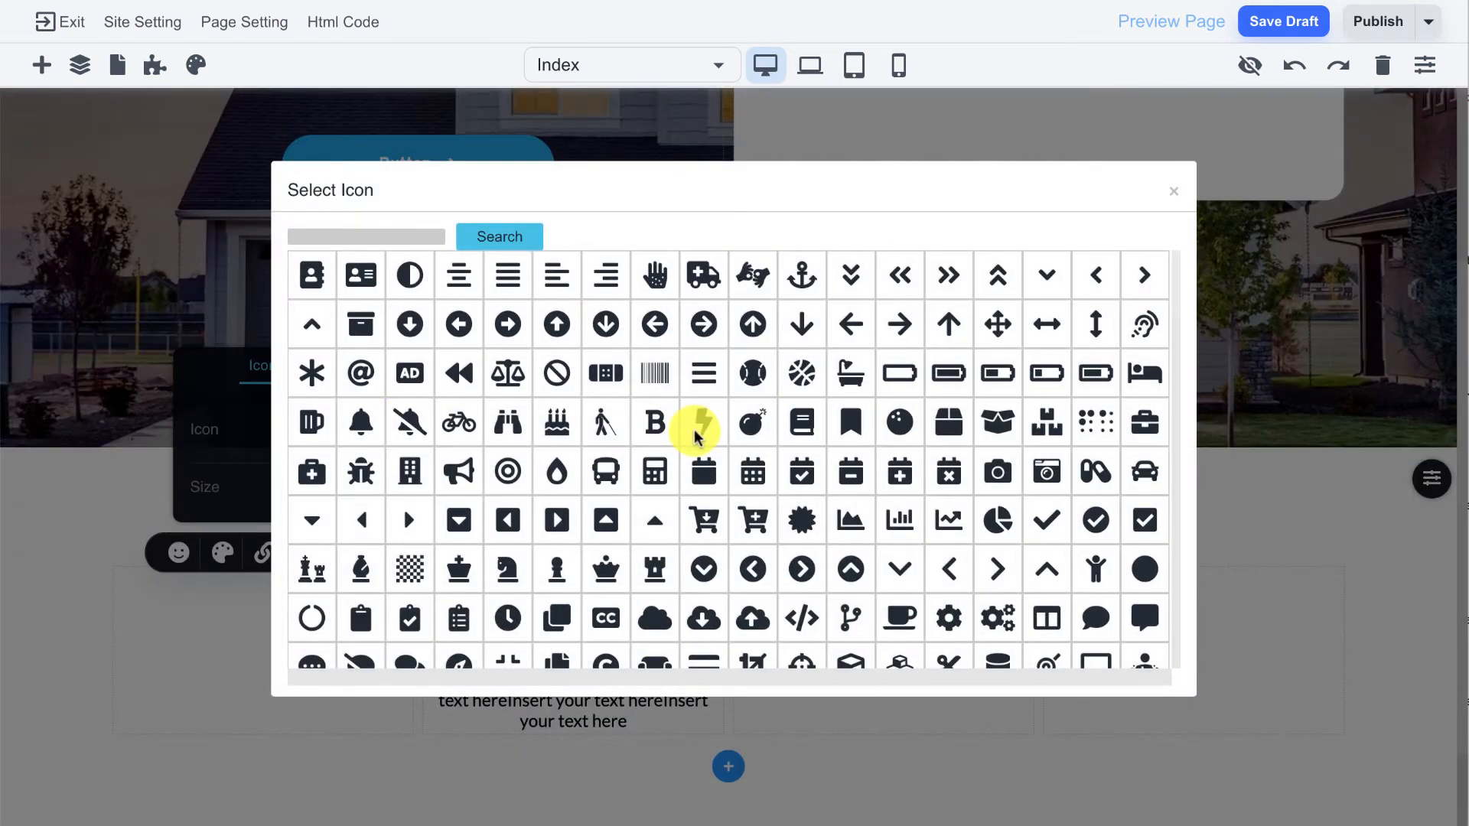
{"action": "left_click", "coordinate": [507, 617]}
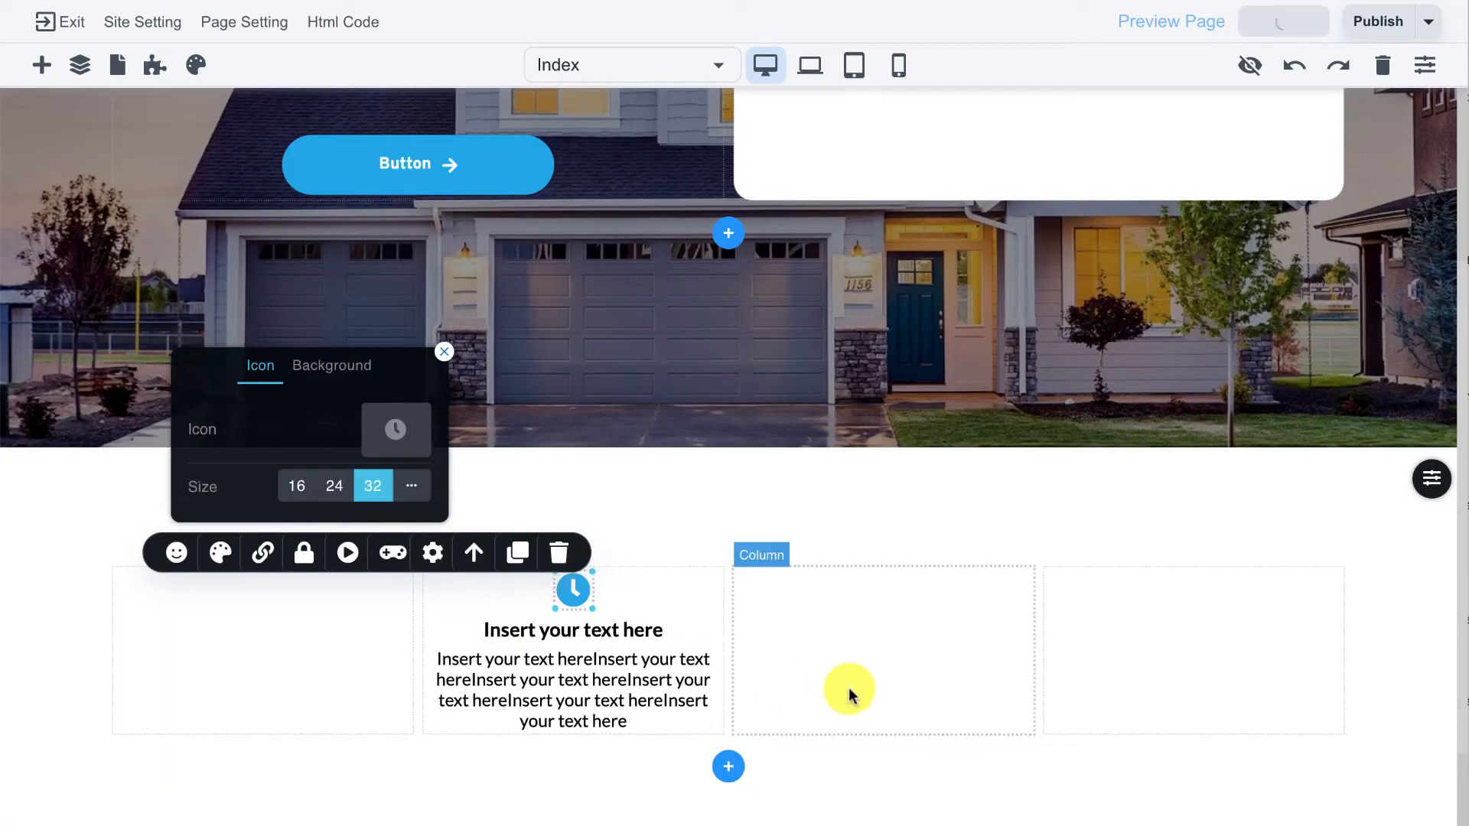
Recolor the clock icon bright green.
{"action": "left_click", "coordinate": [221, 553]}
{"action": "left_click", "coordinate": [199, 438]}
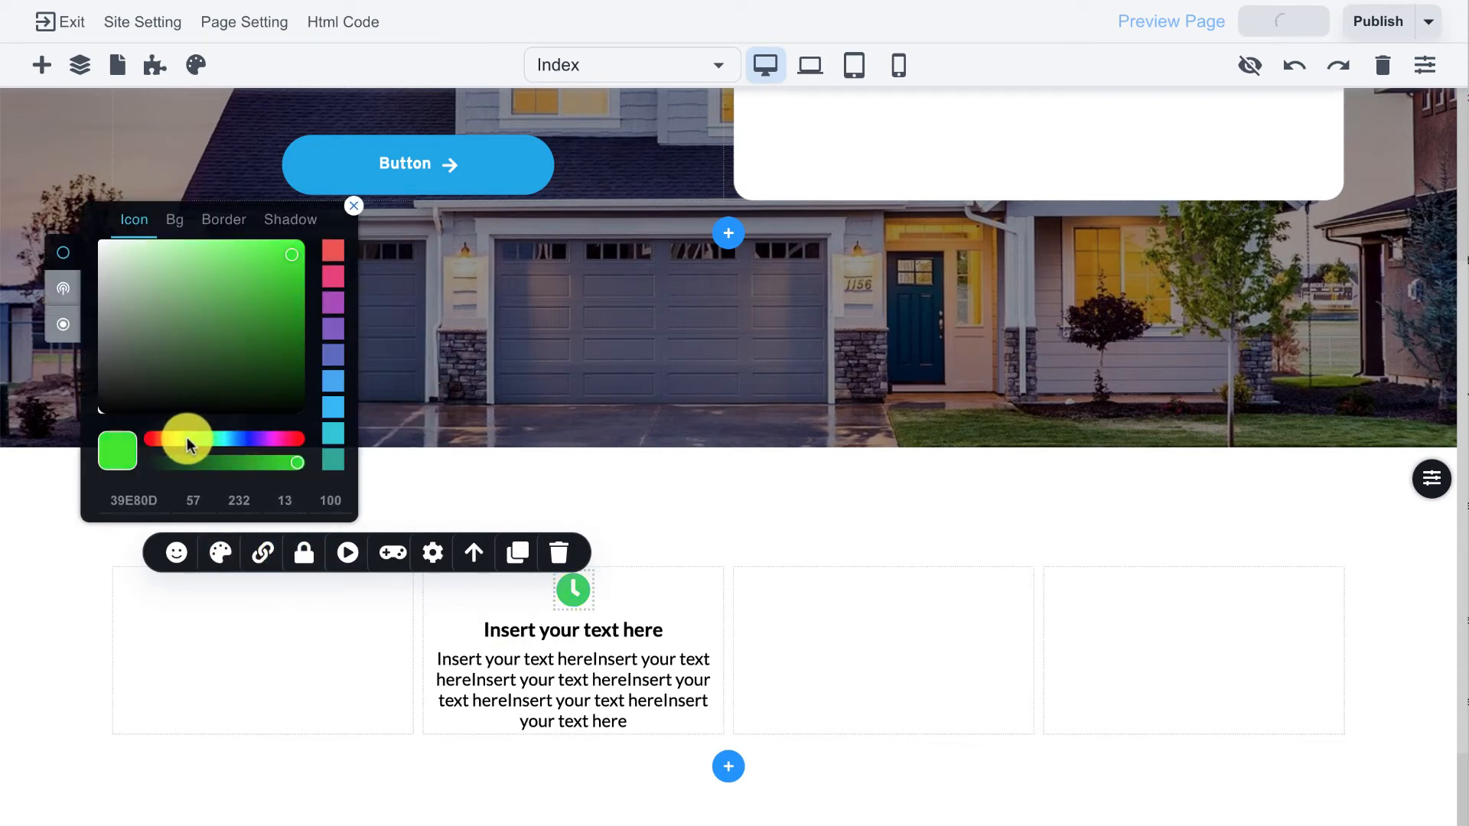
{"action": "left_click", "coordinate": [832, 601]}
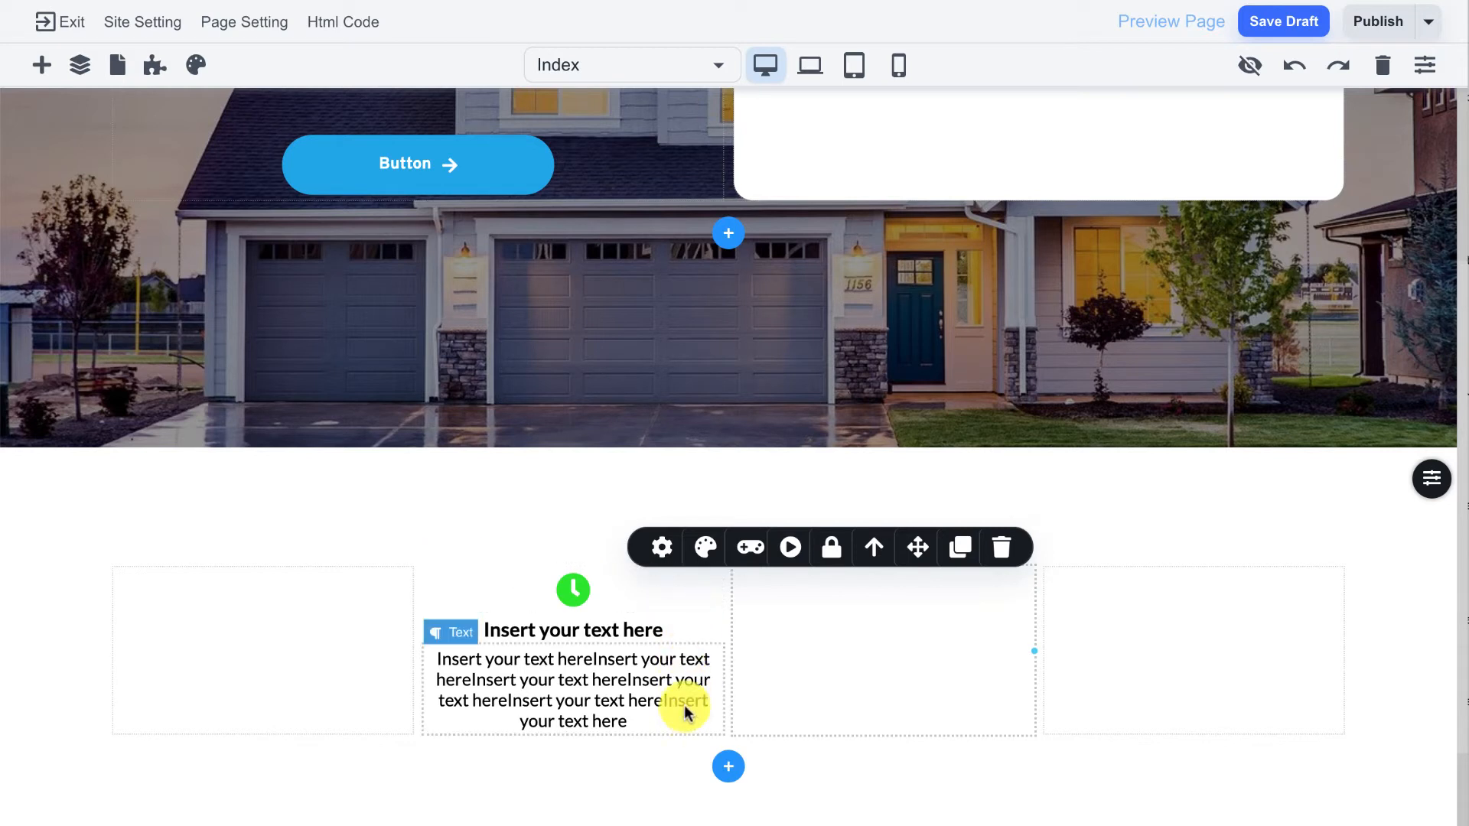
Select the whole column holding the clock icon and texts, and duplicate it three times.
{"action": "left_click", "coordinate": [701, 597]}
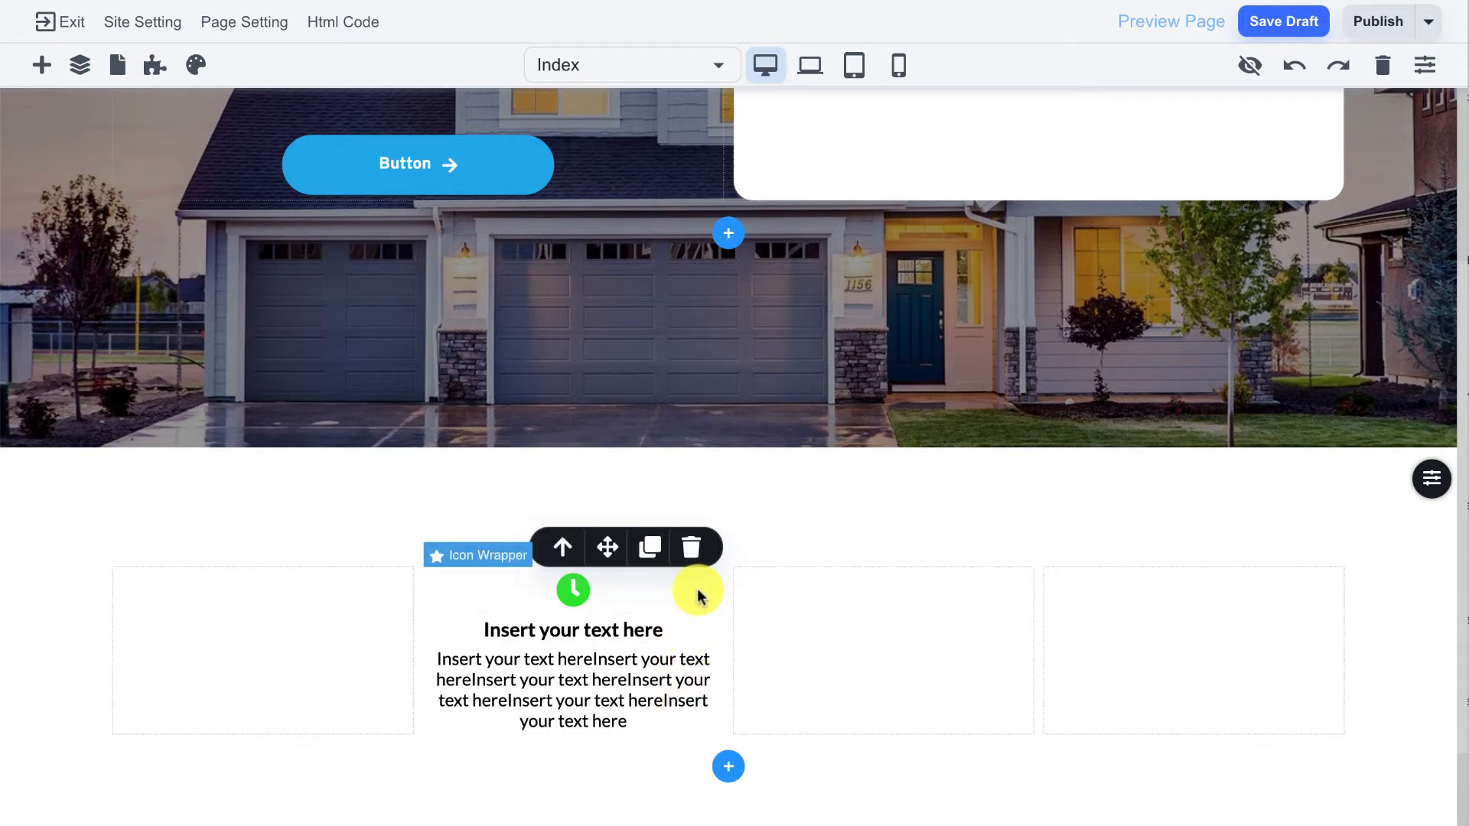
{"action": "left_click", "coordinate": [556, 547]}
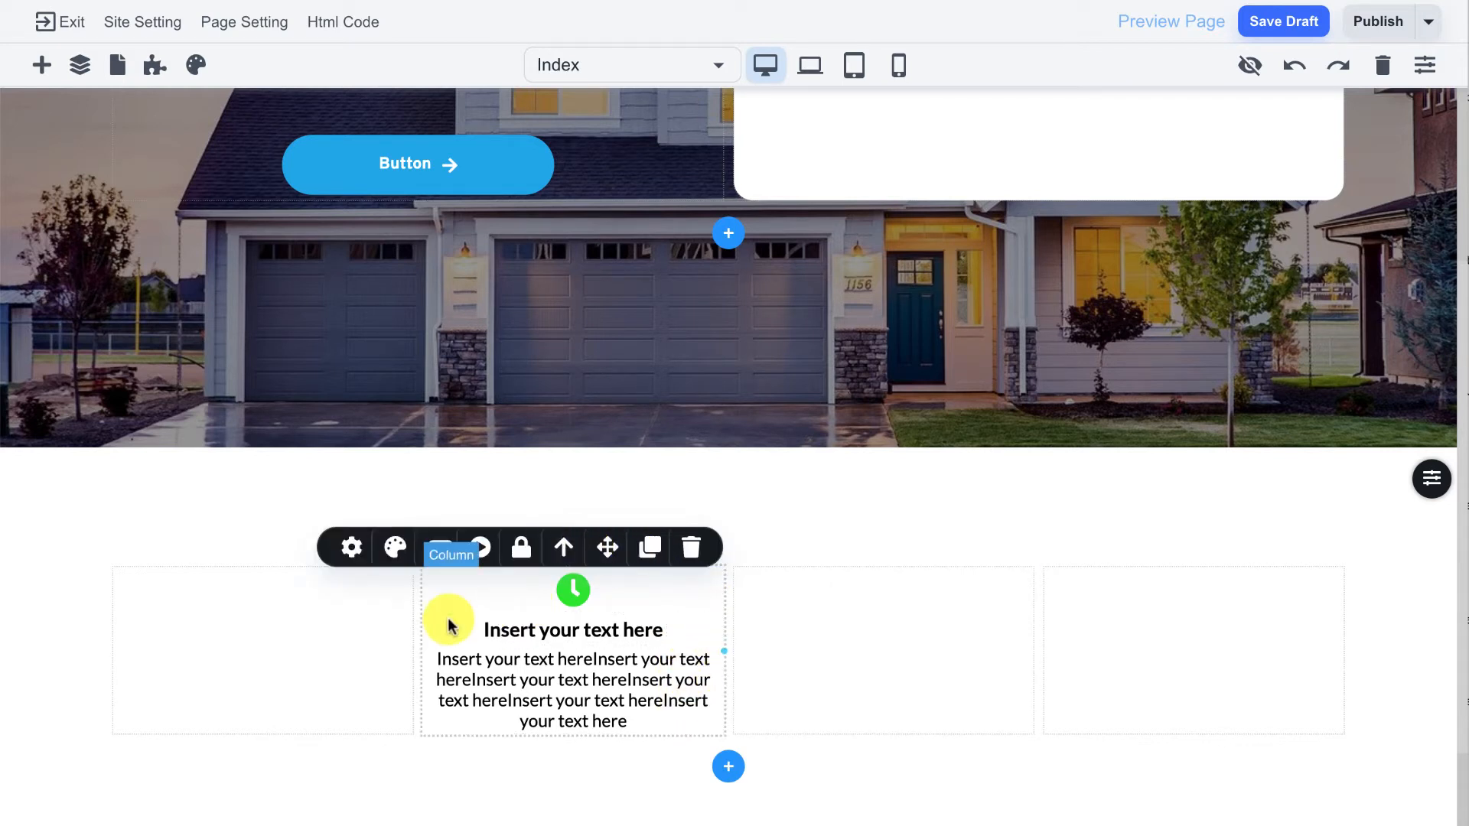
{"action": "left_click", "coordinate": [658, 551]}
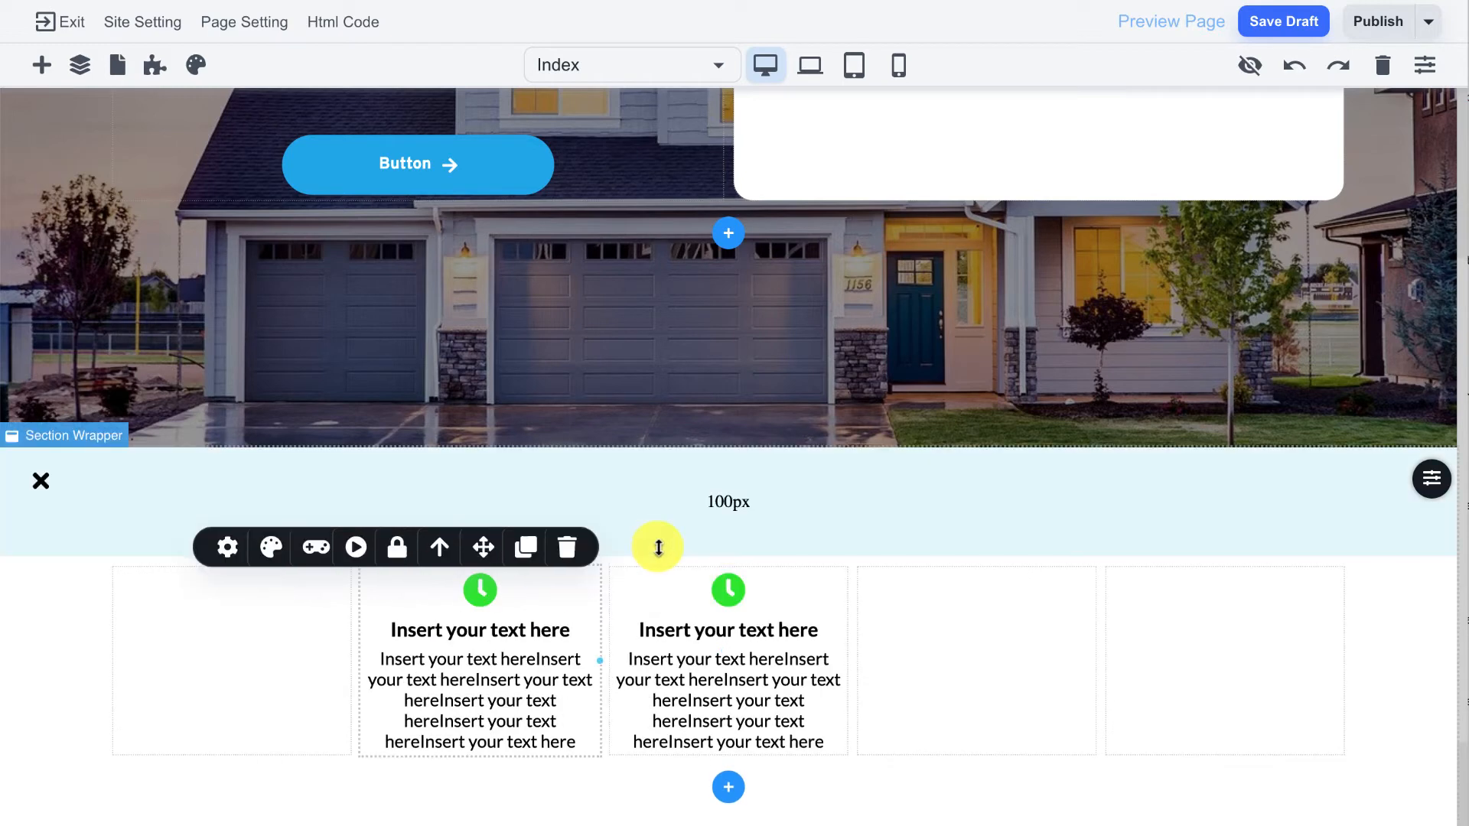
{"action": "left_click", "coordinate": [531, 548]}
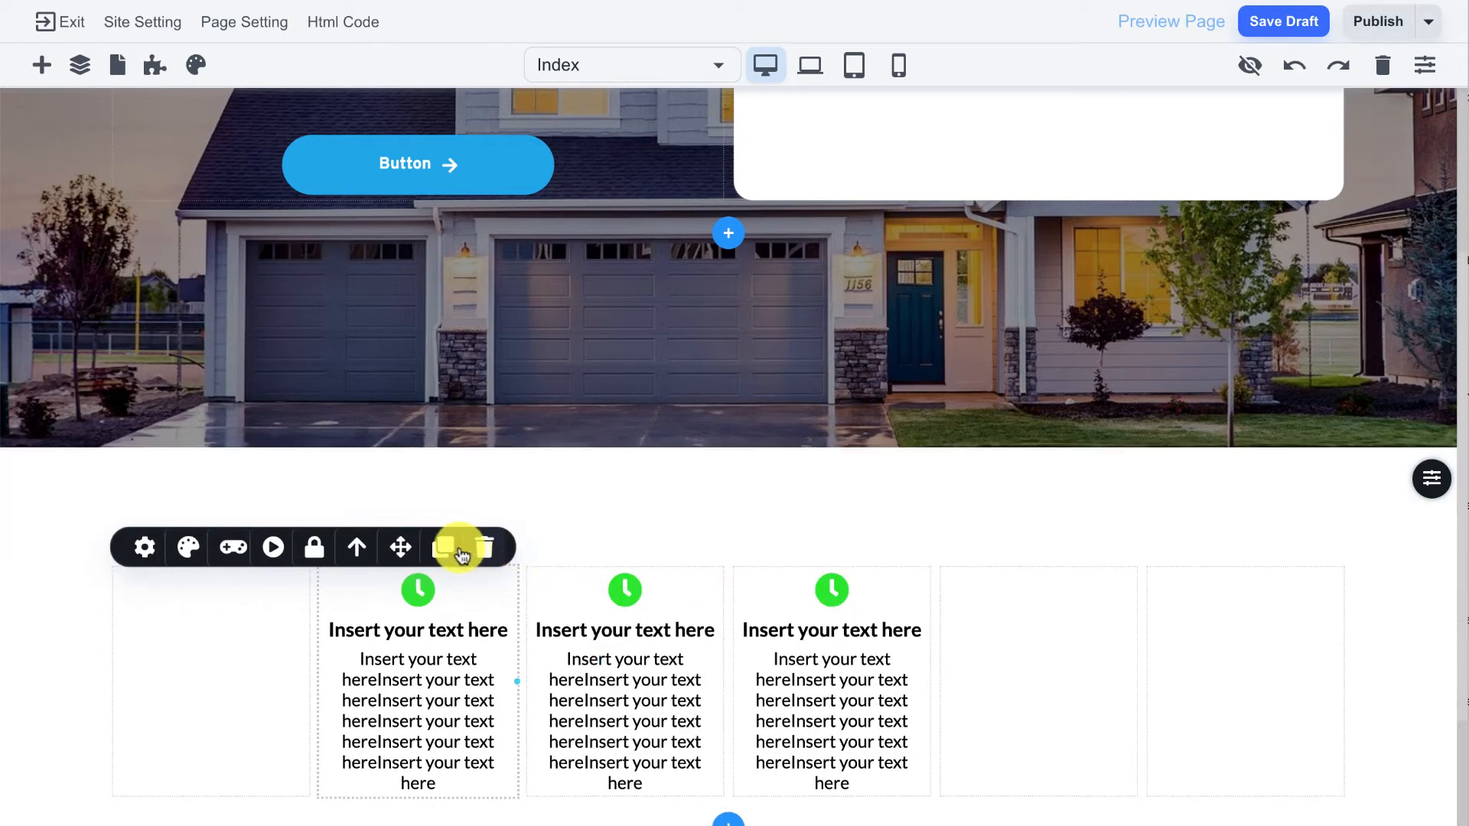
{"action": "left_click", "coordinate": [439, 548]}
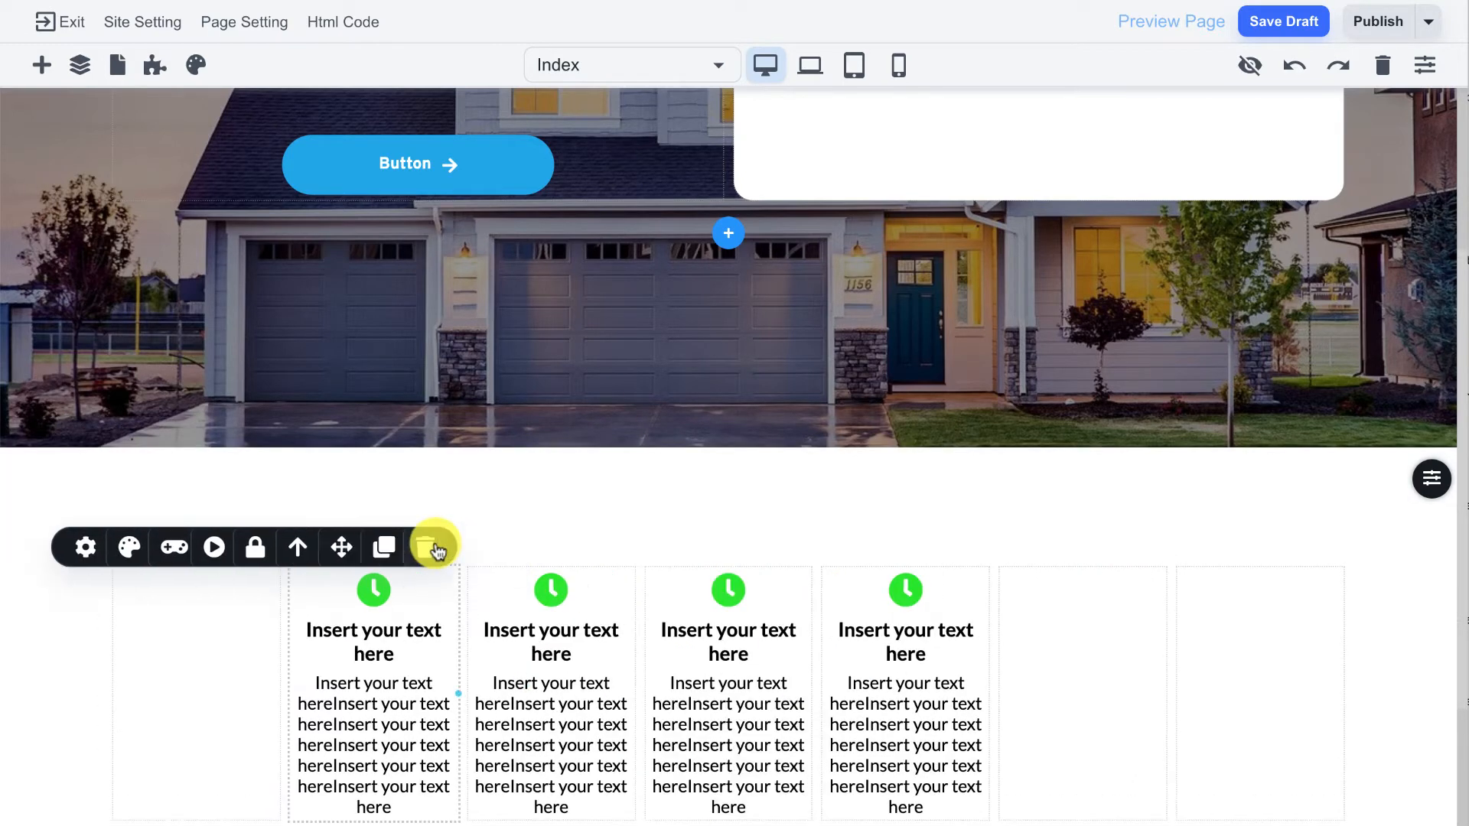
Delete the three empty columns so only the four filled columns remain in the grid.
{"action": "left_click", "coordinate": [1068, 630]}
{"action": "left_click", "coordinate": [1134, 548]}
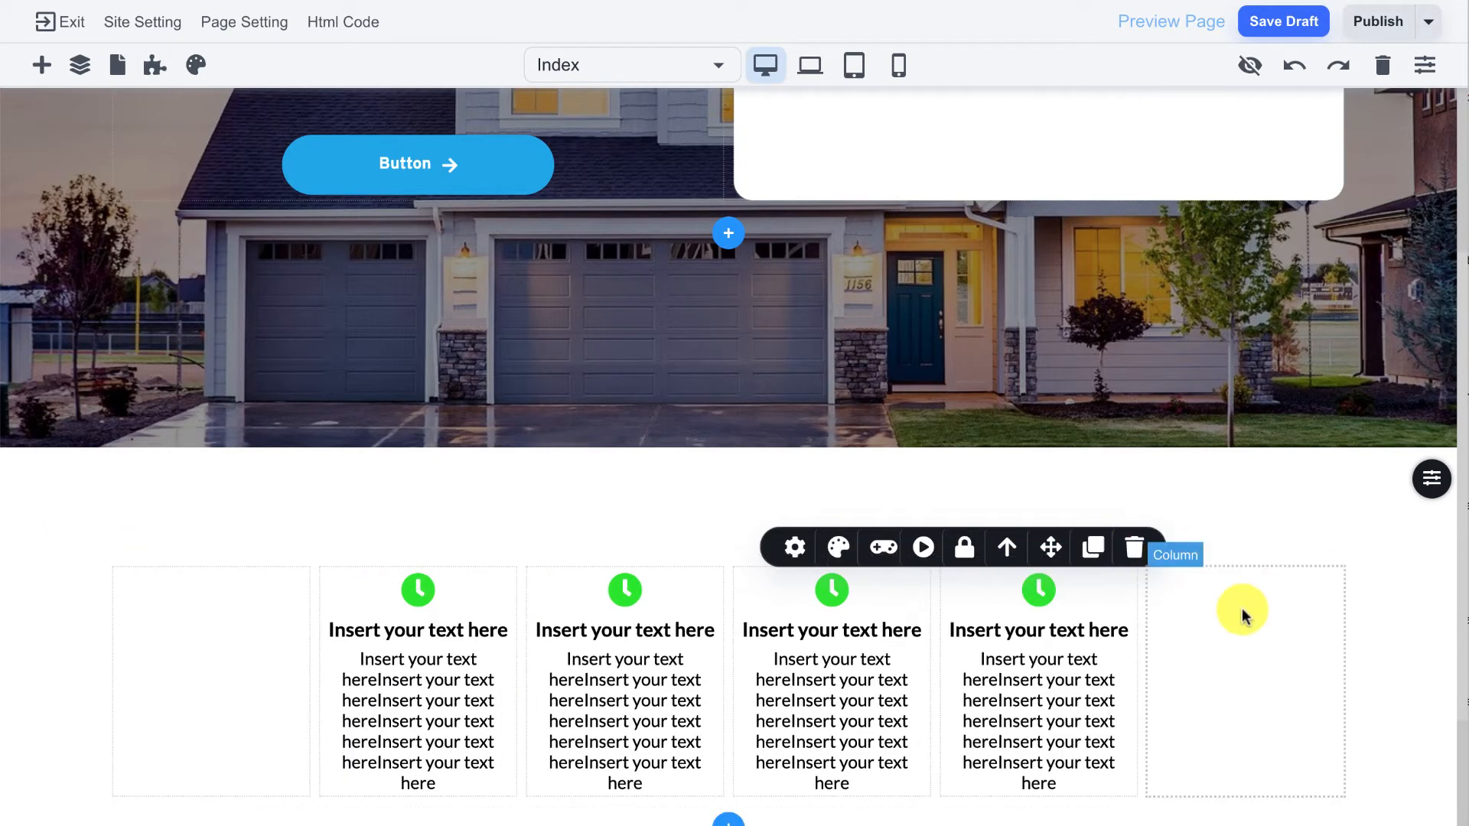
{"action": "left_click", "coordinate": [1307, 548]}
{"action": "left_click", "coordinate": [329, 631]}
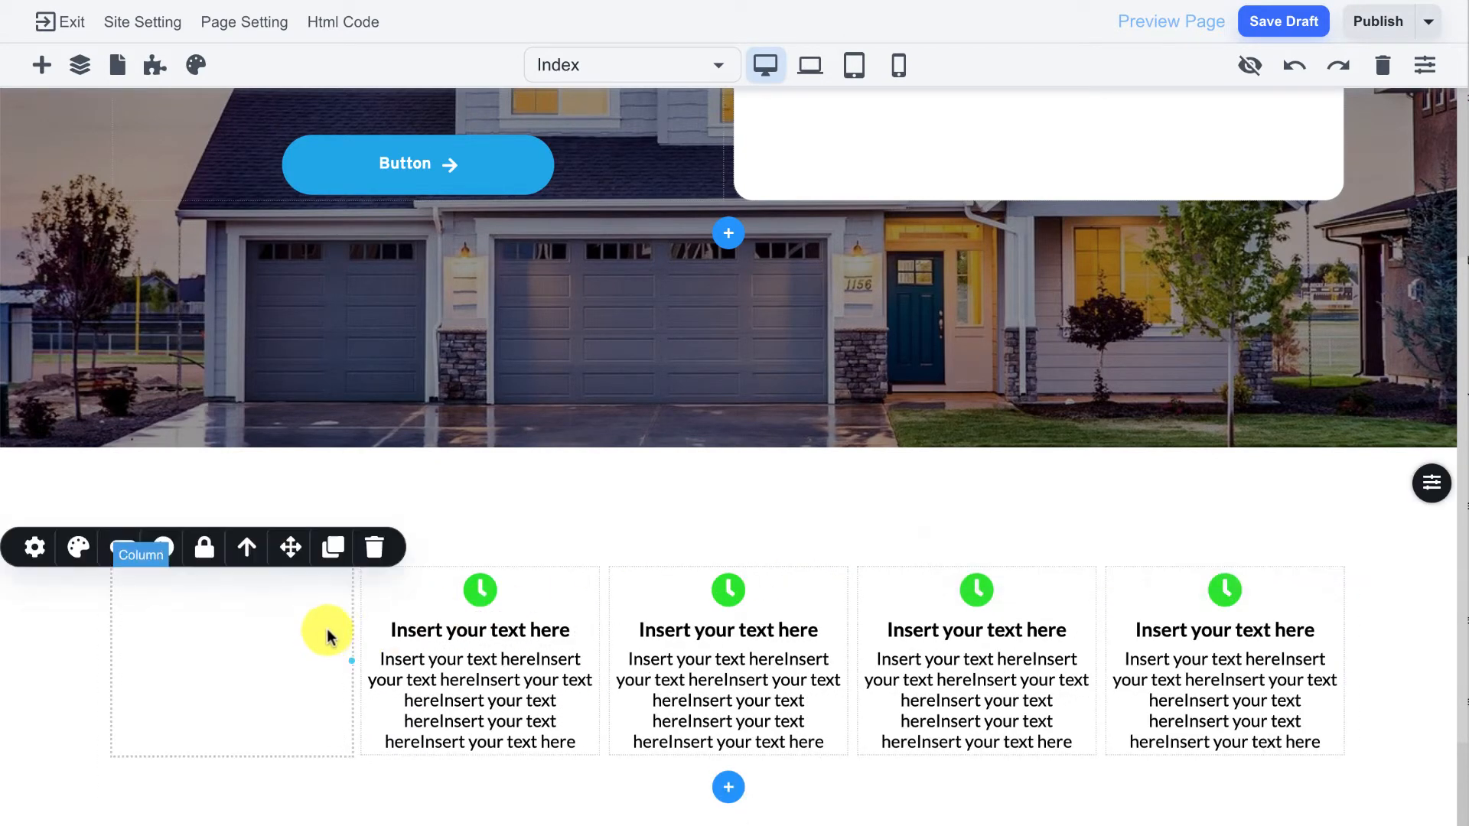
{"action": "left_click", "coordinate": [374, 548]}
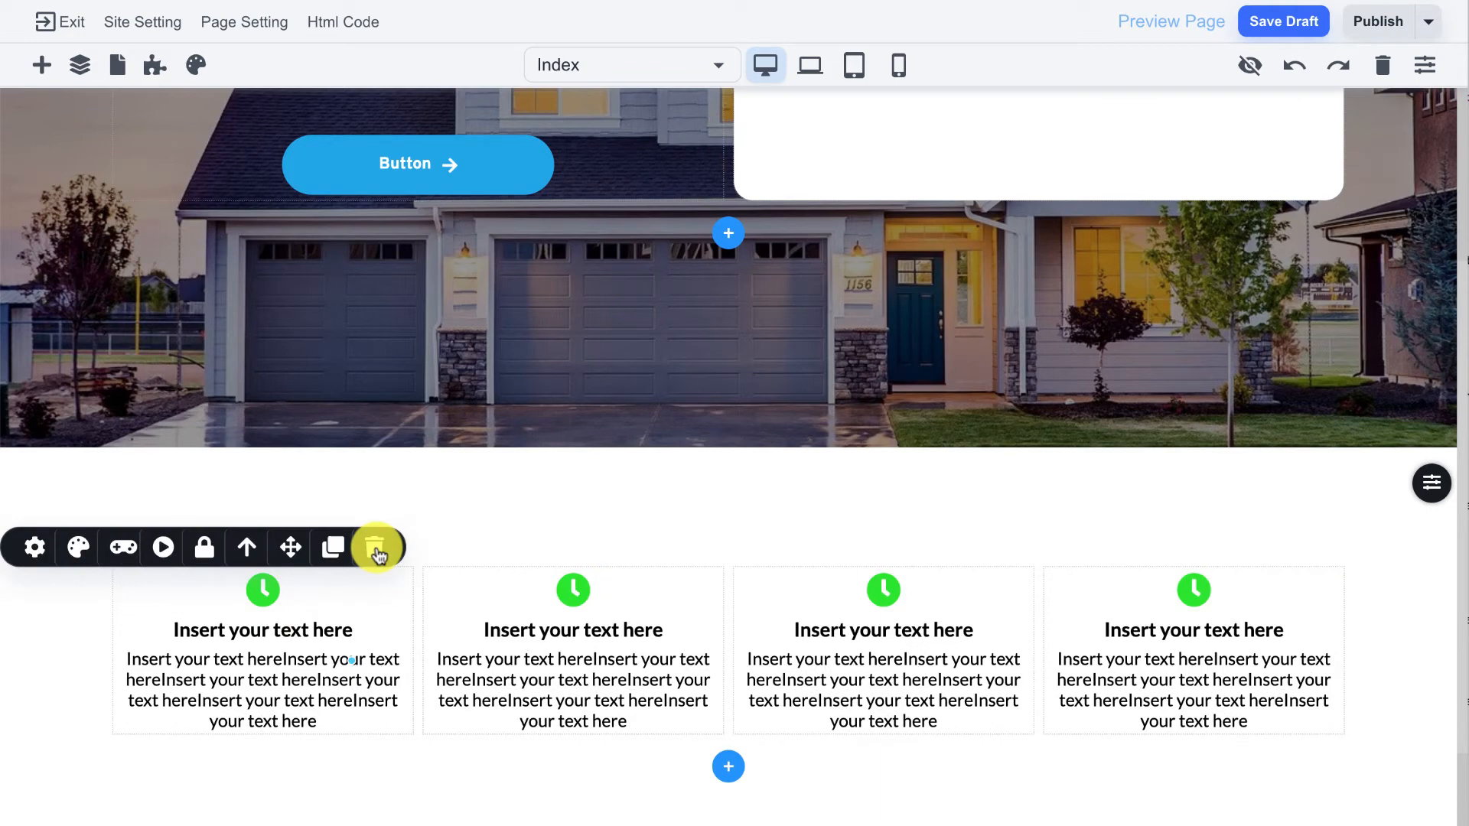
Replace the clock icons in the second, third and fourth columns with a hand, a checked square and a cart-plus icon.
{"action": "double_click", "coordinate": [571, 594]}
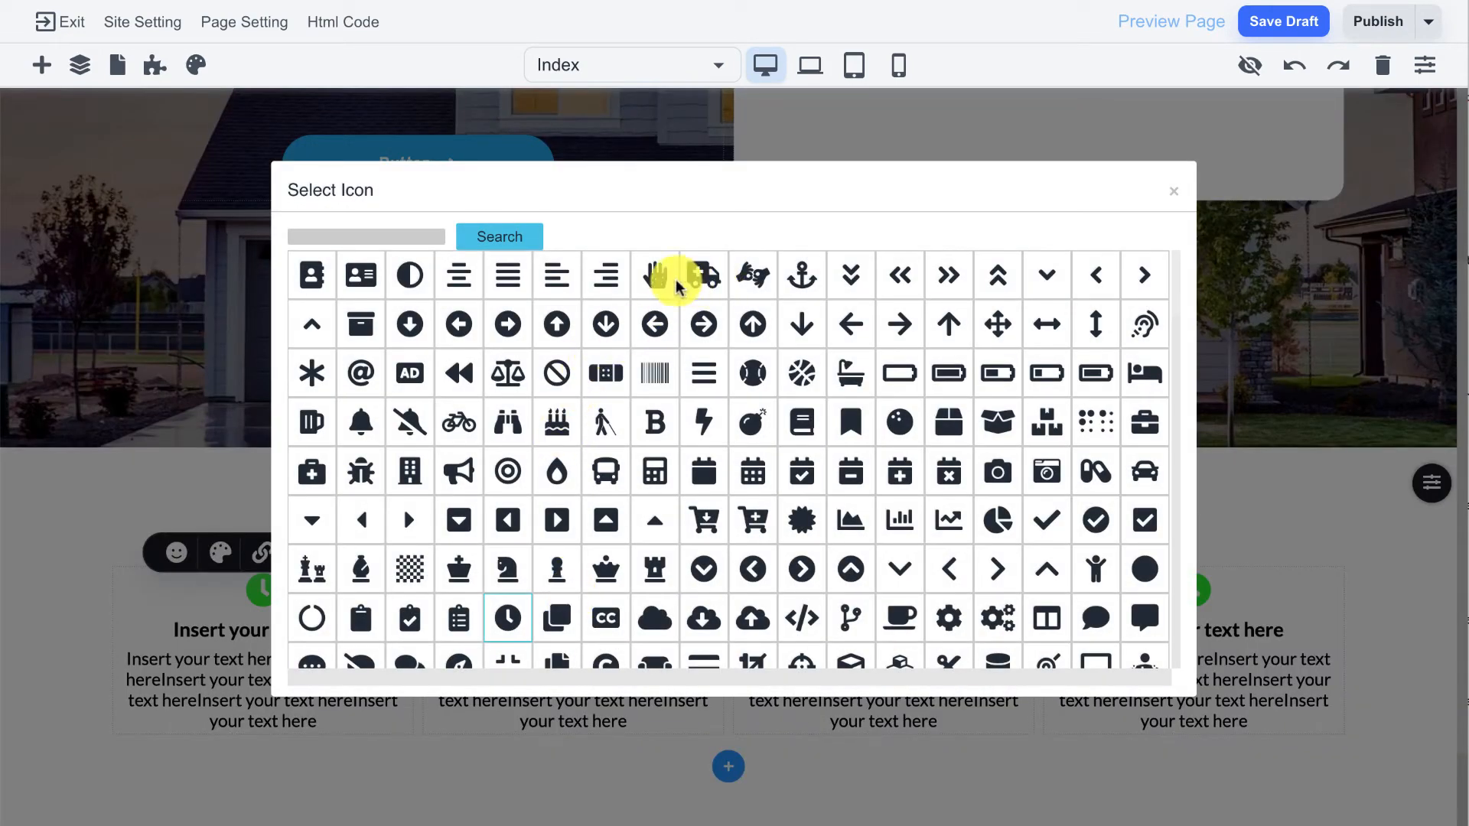
{"action": "left_click", "coordinate": [658, 277]}
{"action": "double_click", "coordinate": [878, 590]}
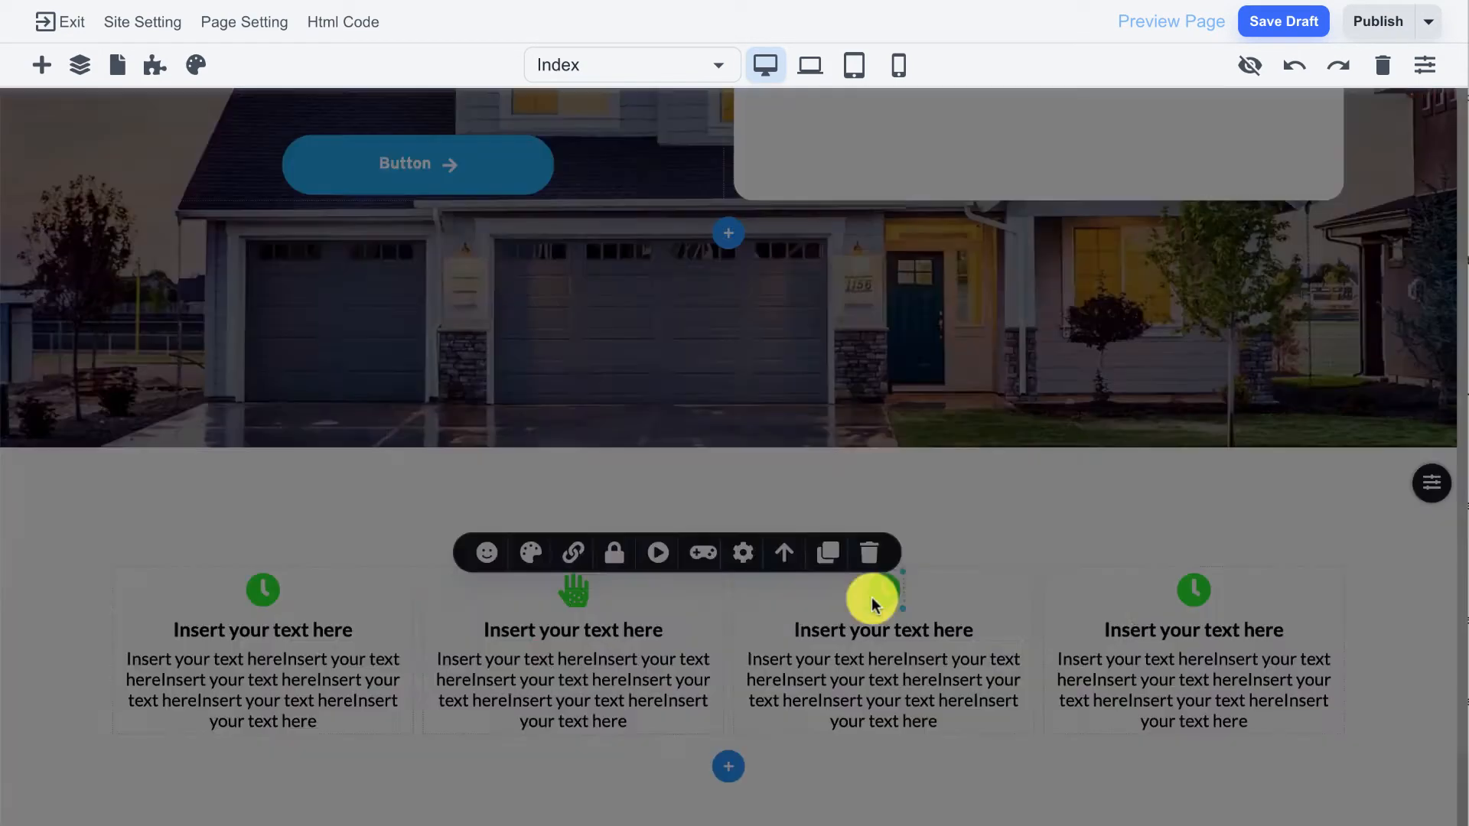
{"action": "left_click", "coordinate": [1141, 522]}
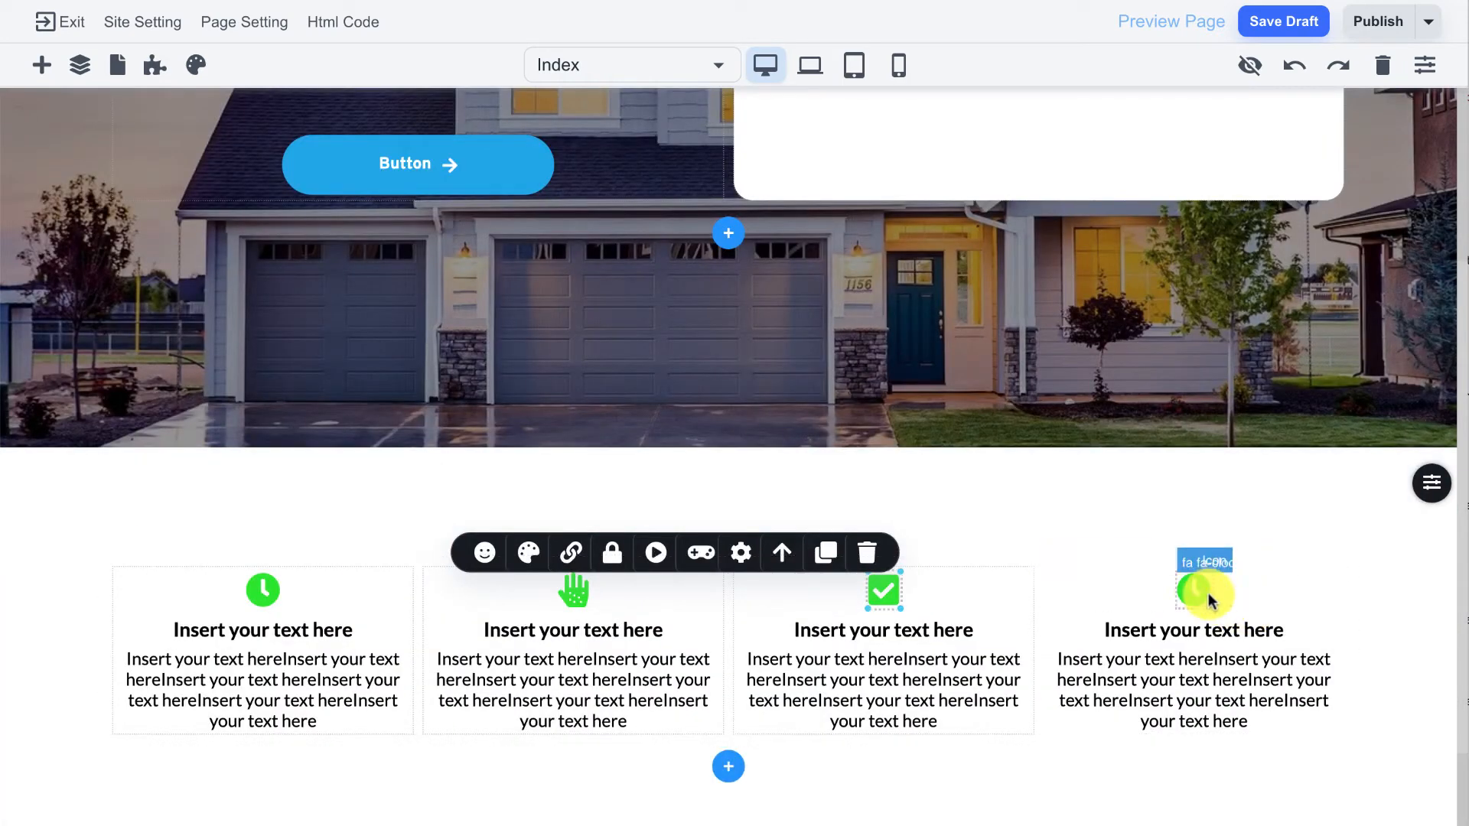
{"action": "double_click", "coordinate": [1192, 590]}
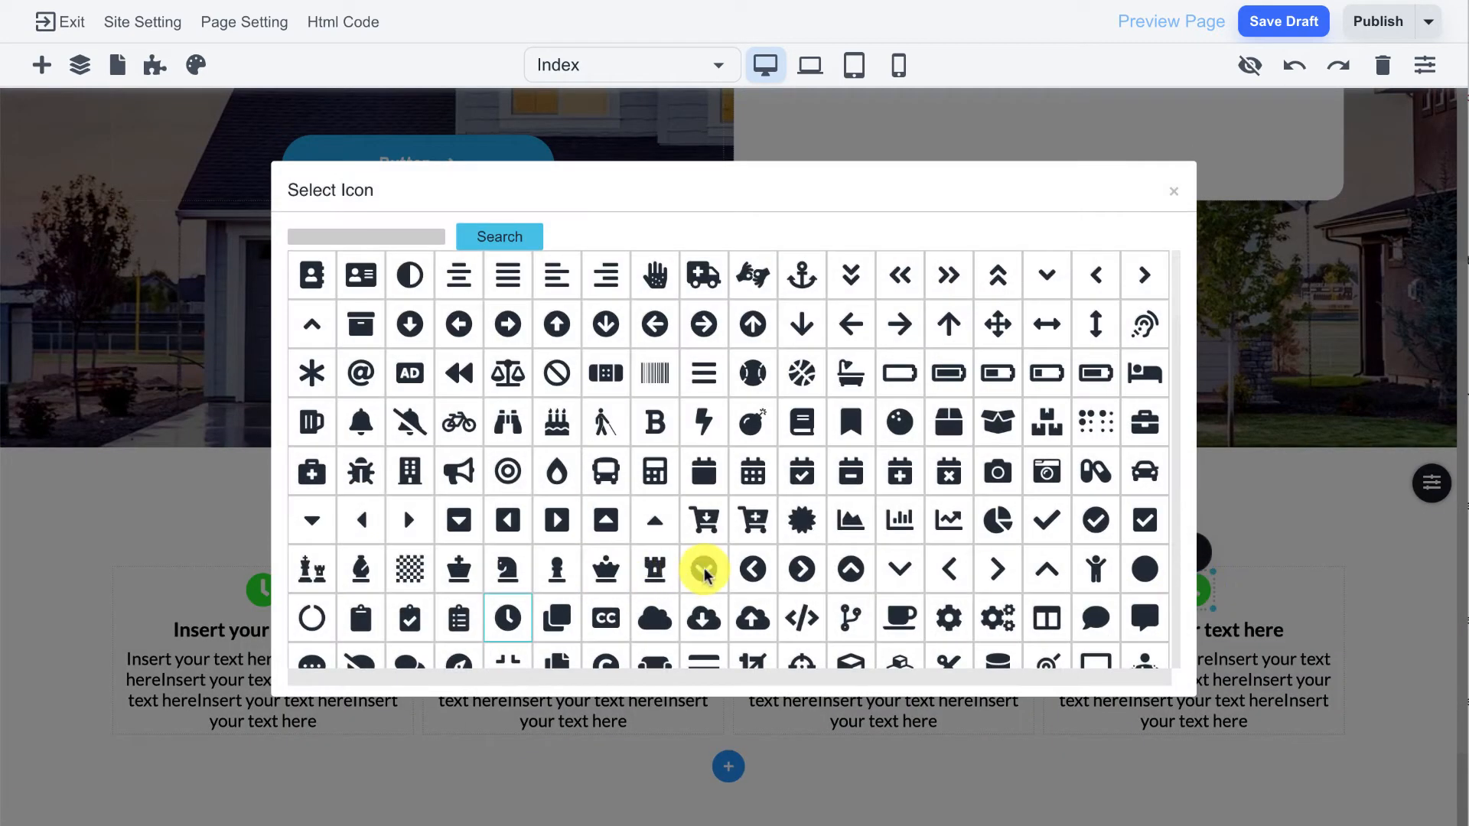
{"action": "left_click", "coordinate": [743, 521]}
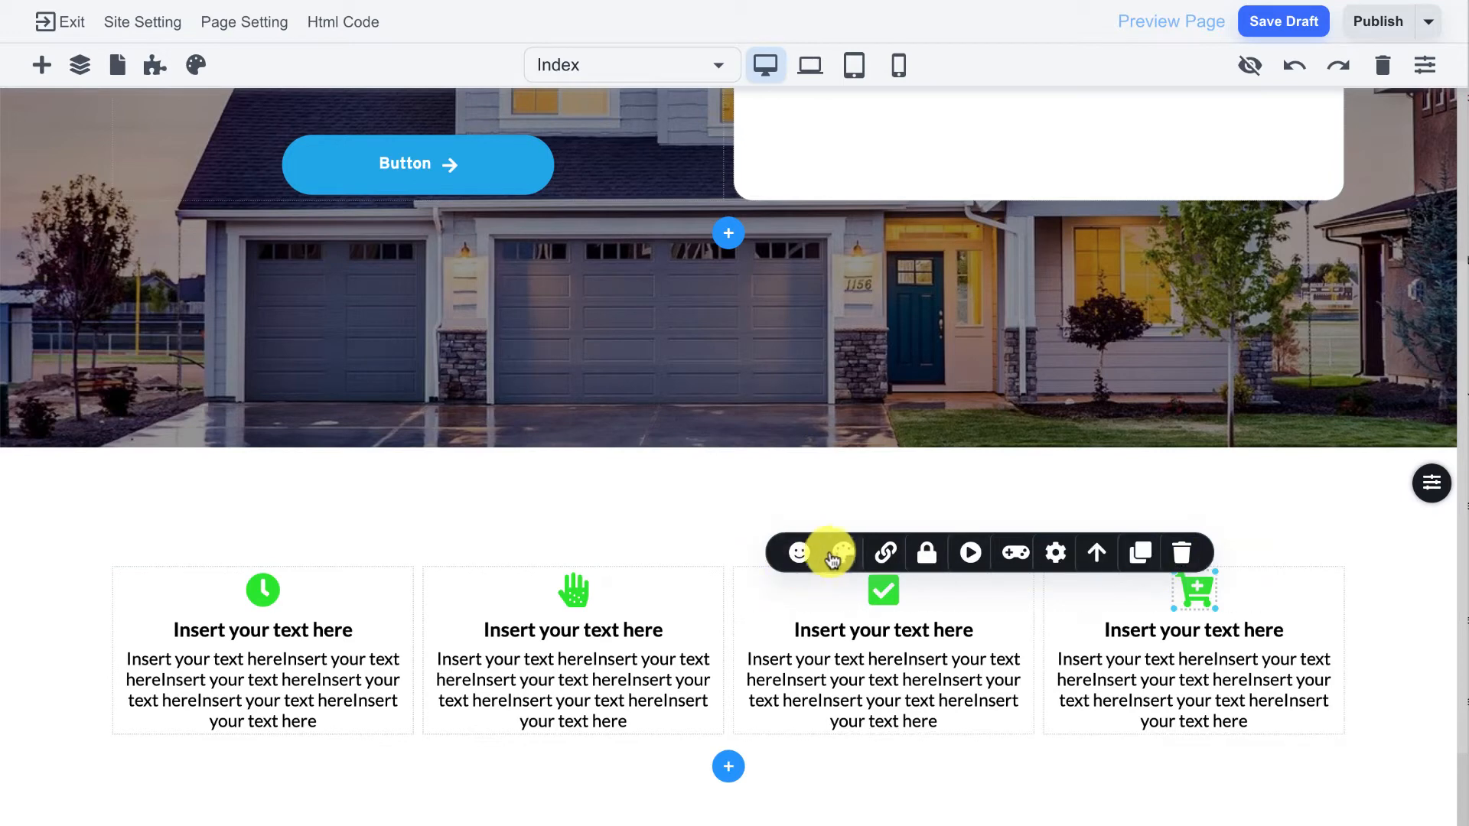
Recolor the cart icon in the fourth column blue.
{"action": "left_click", "coordinate": [835, 556]}
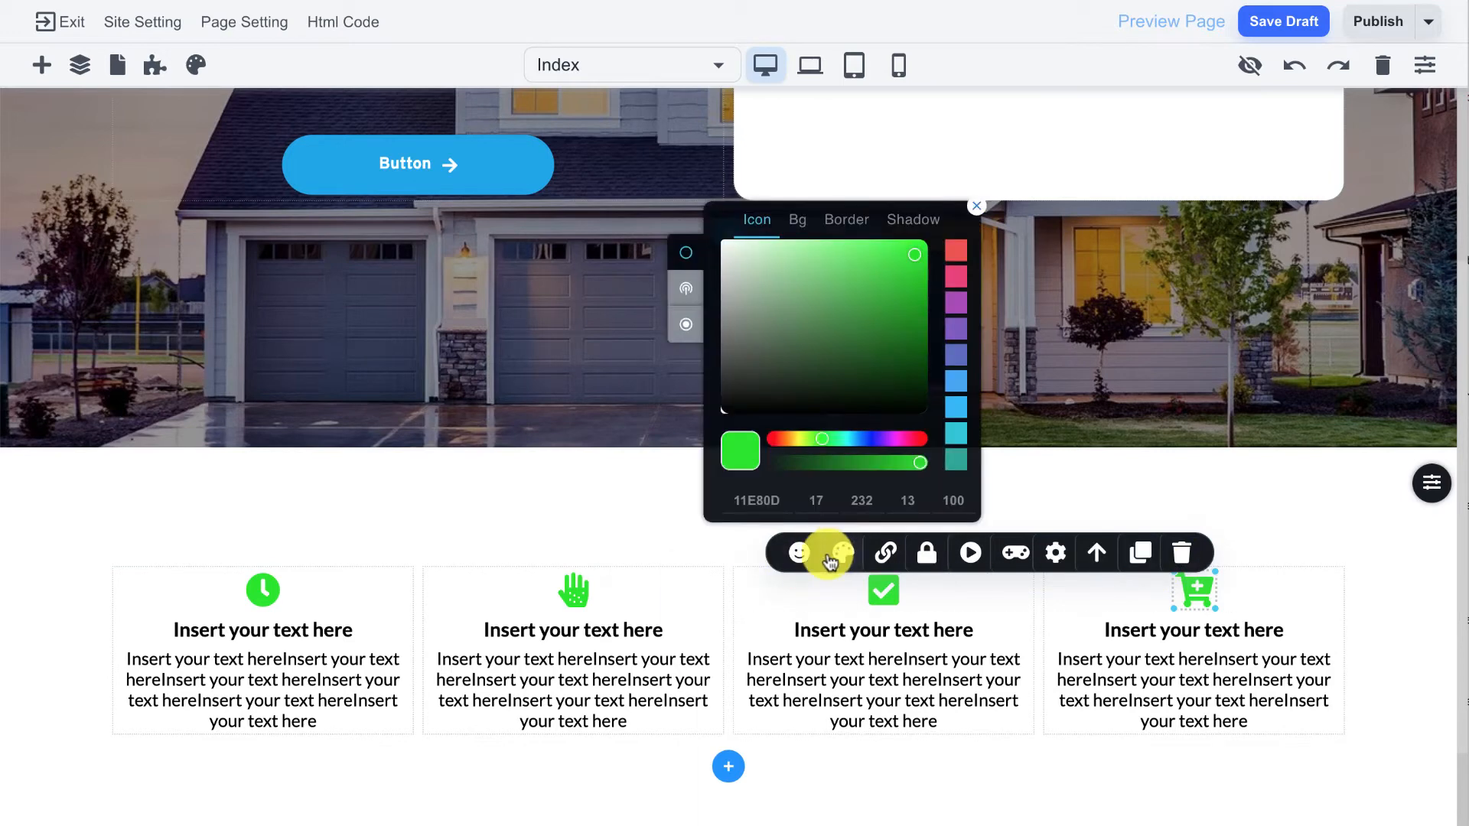
{"action": "left_click", "coordinate": [849, 440]}
{"action": "left_click", "coordinate": [1110, 656]}
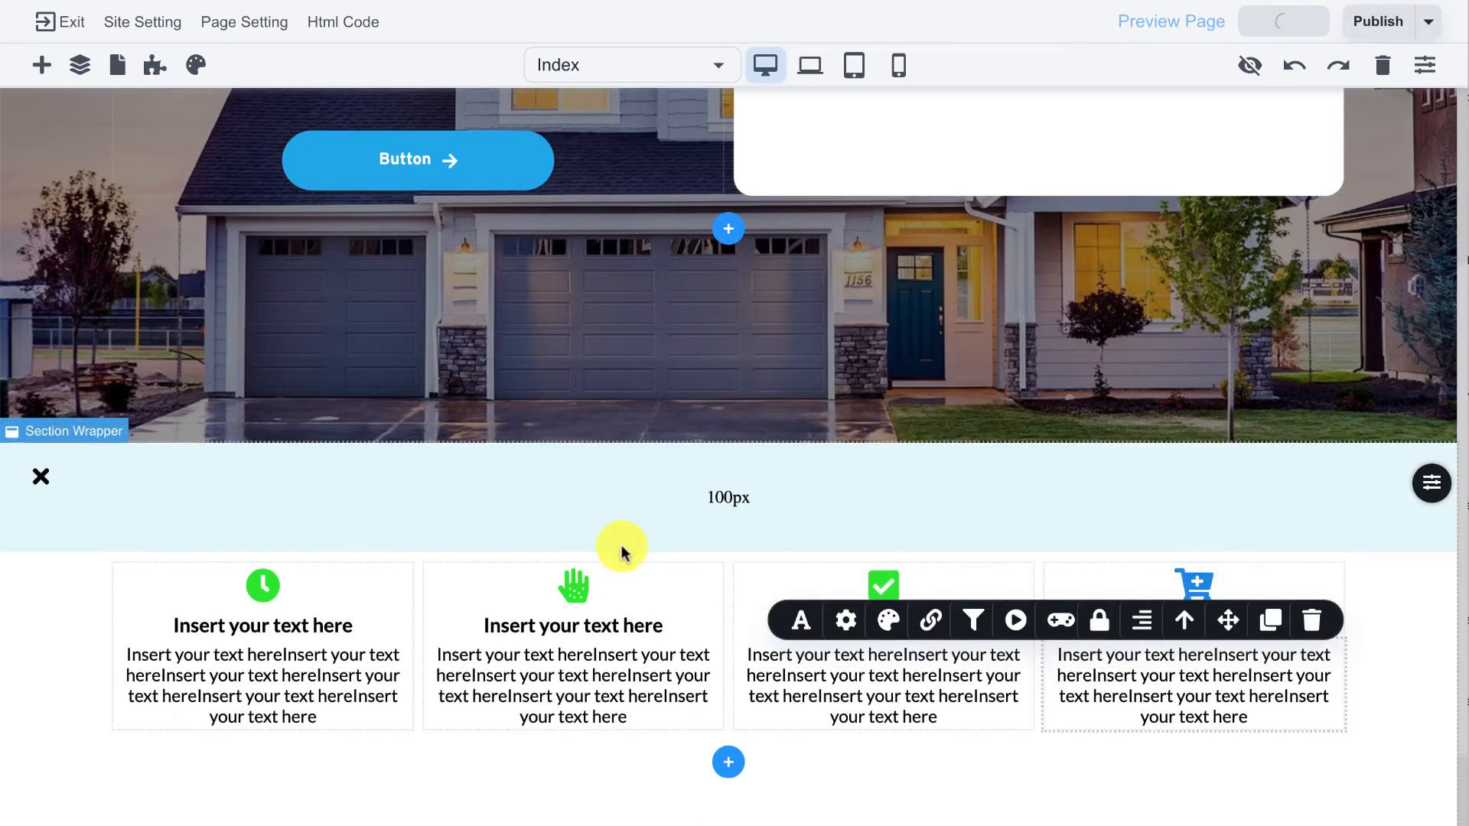
Add a new empty section below the four-column icon section.
{"action": "scroll", "coordinate": [621, 548], "scroll_direction": "down", "scroll_amount": 2}
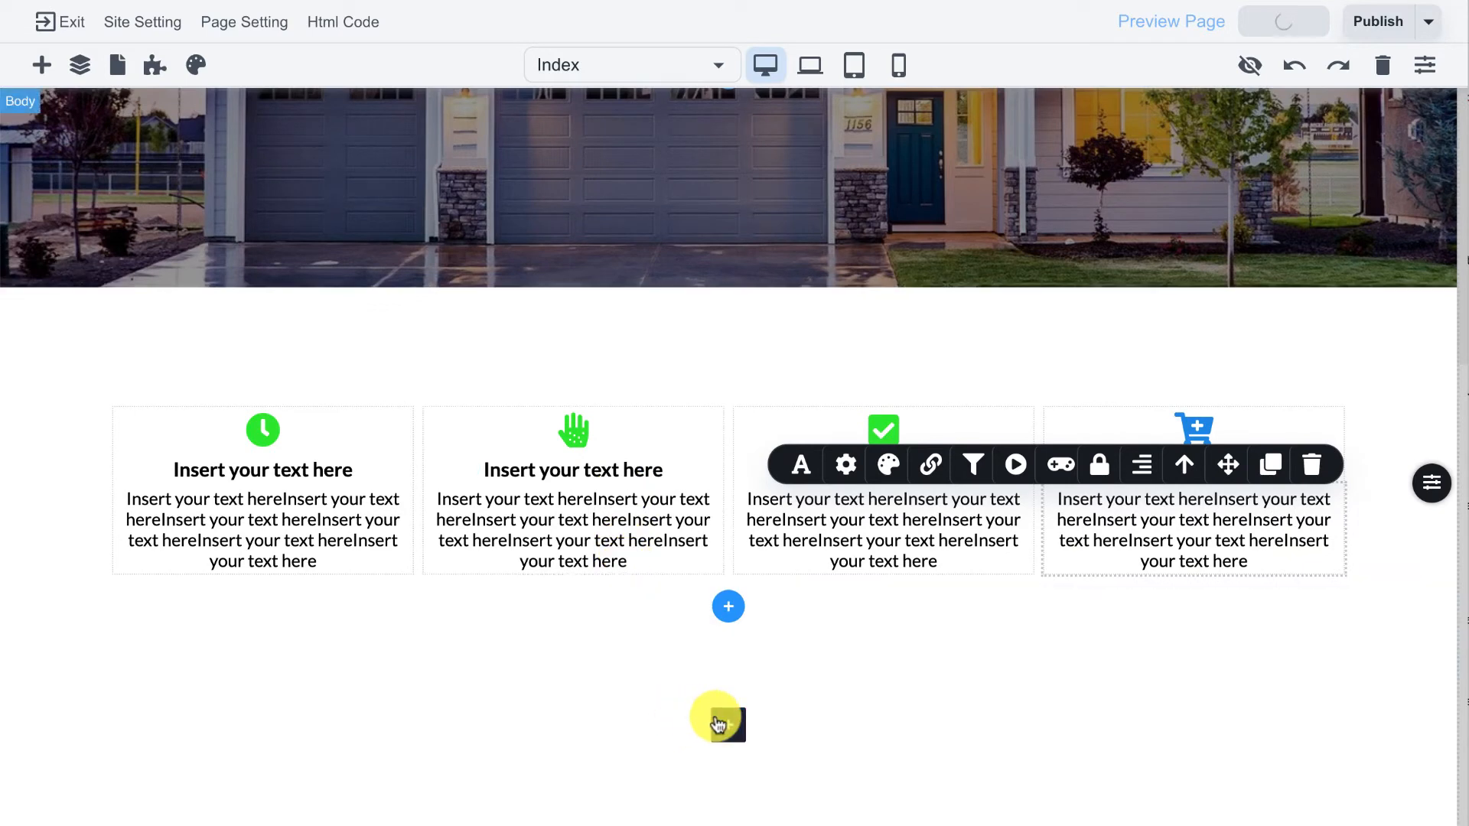
{"action": "left_click", "coordinate": [719, 724]}
{"action": "left_click", "coordinate": [682, 452]}
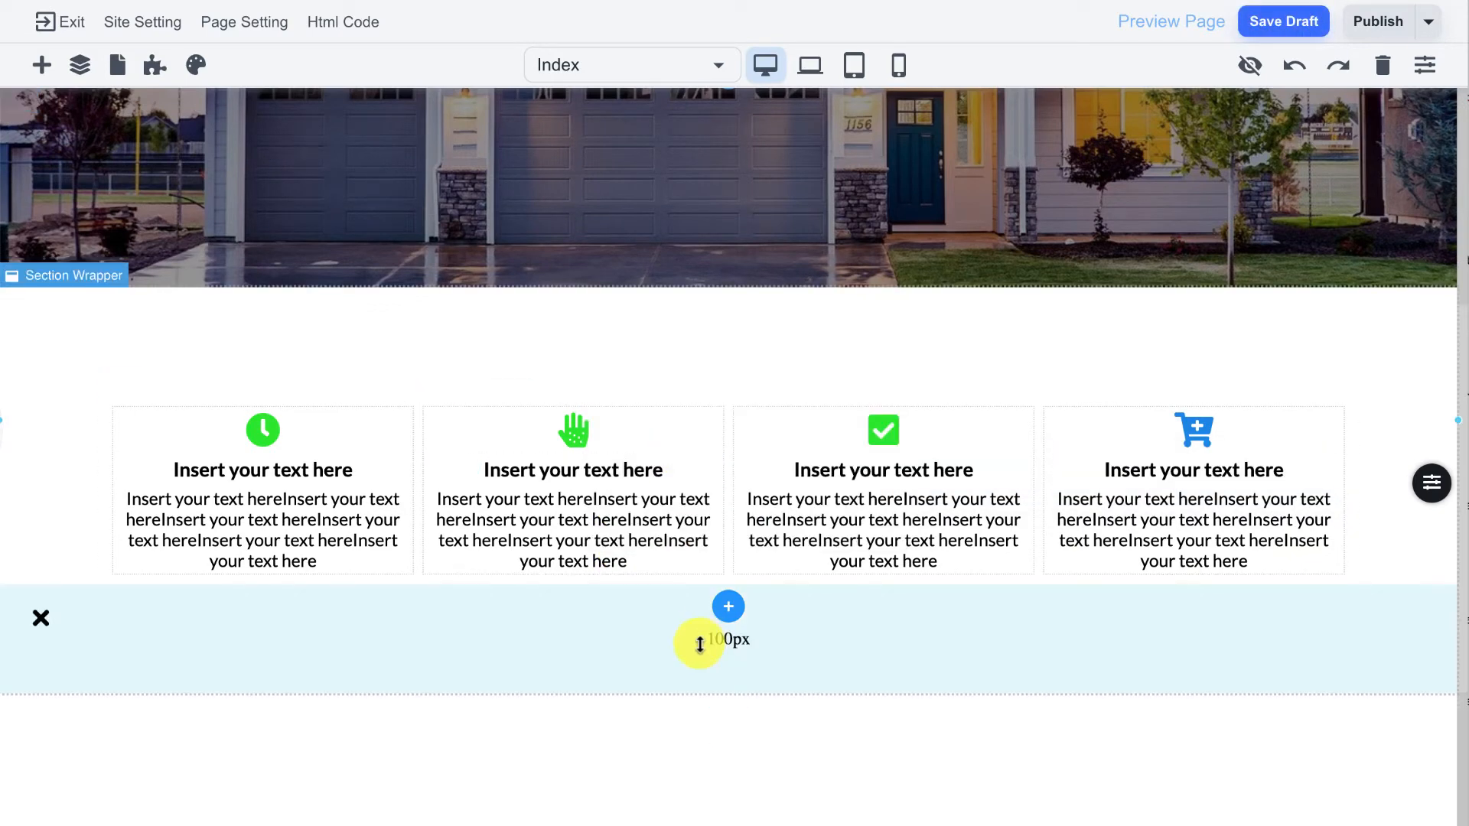
{"action": "scroll", "coordinate": [699, 645], "scroll_direction": "down", "scroll_amount": 3}
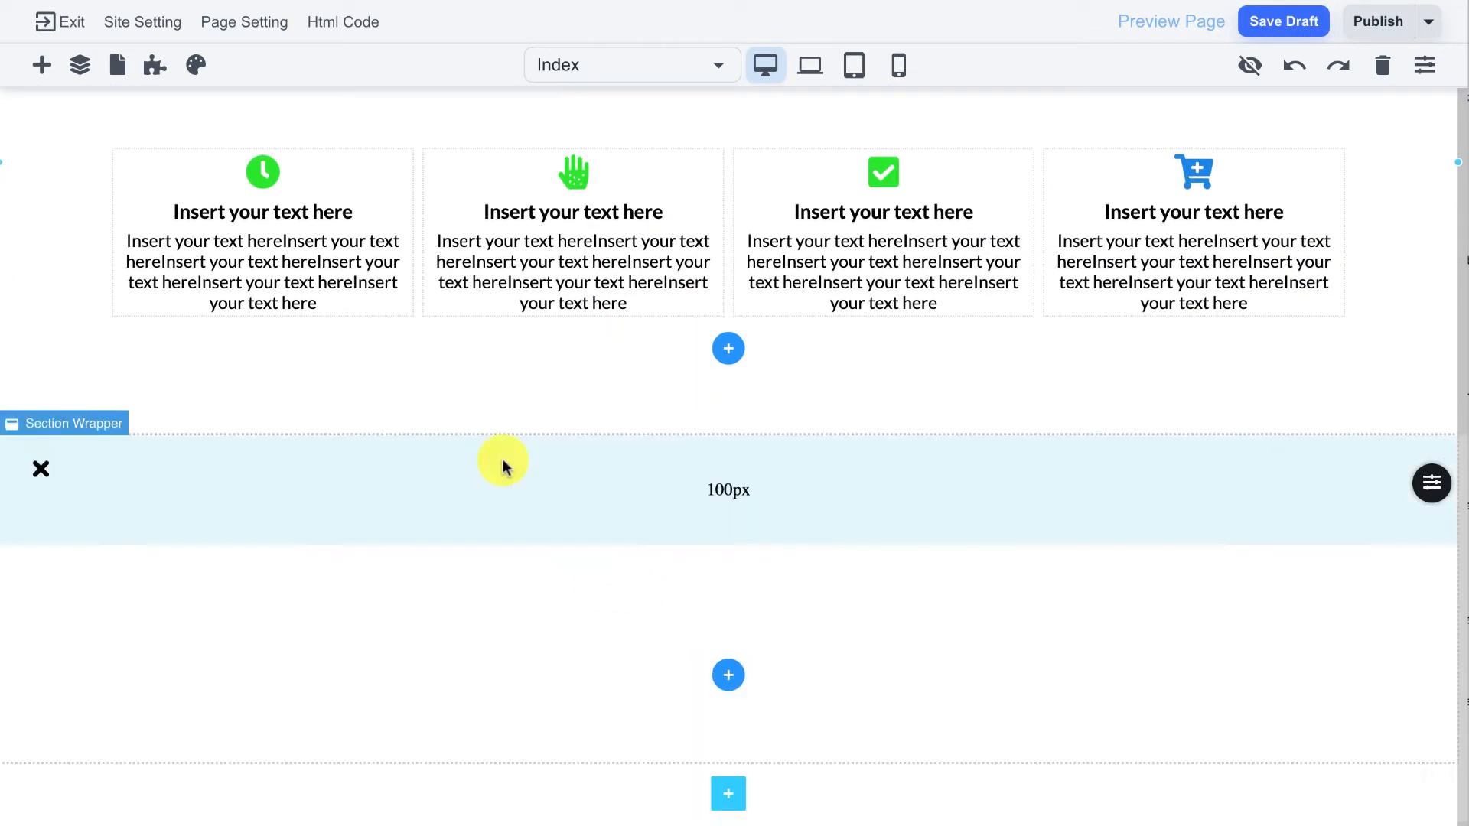
Insert a grid with the 2 x 1 layout into the new section.
{"action": "left_click", "coordinate": [42, 68]}
{"action": "scroll", "coordinate": [131, 502], "scroll_direction": "down", "scroll_amount": 6}
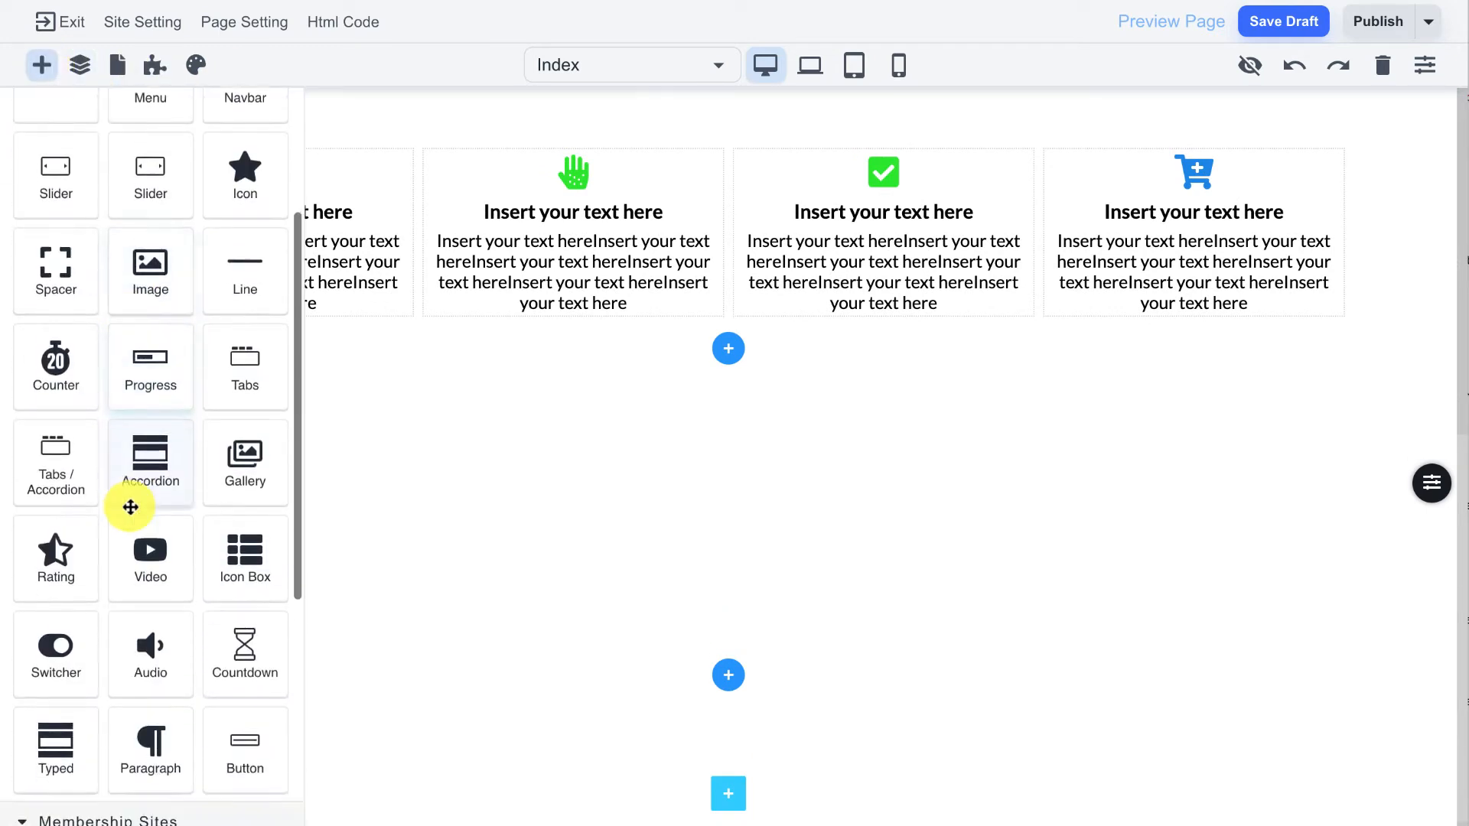
{"action": "left_click_drag", "start_coordinate": [149, 758], "coordinate": [652, 561]}
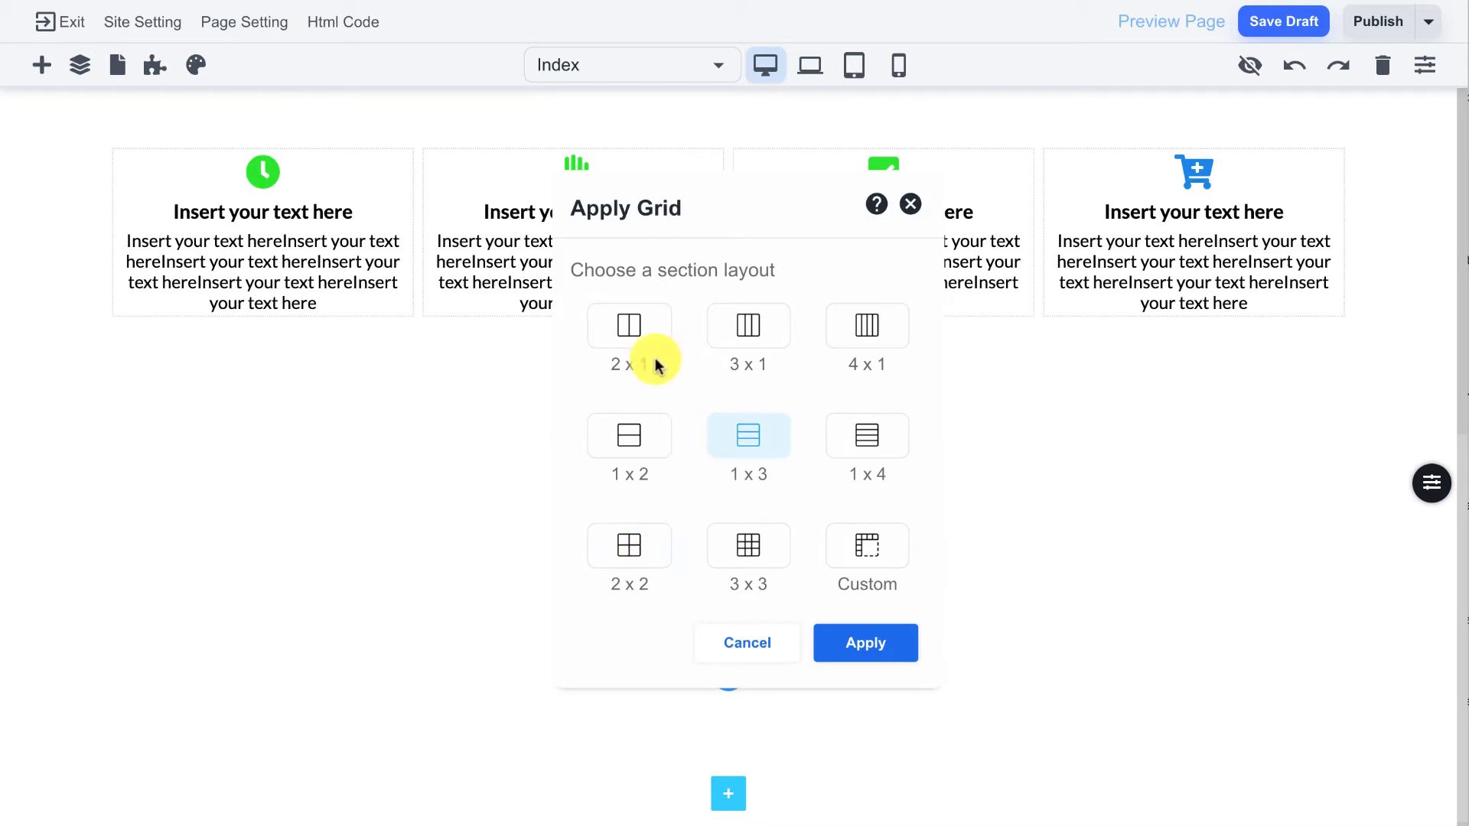
{"action": "left_click", "coordinate": [846, 647]}
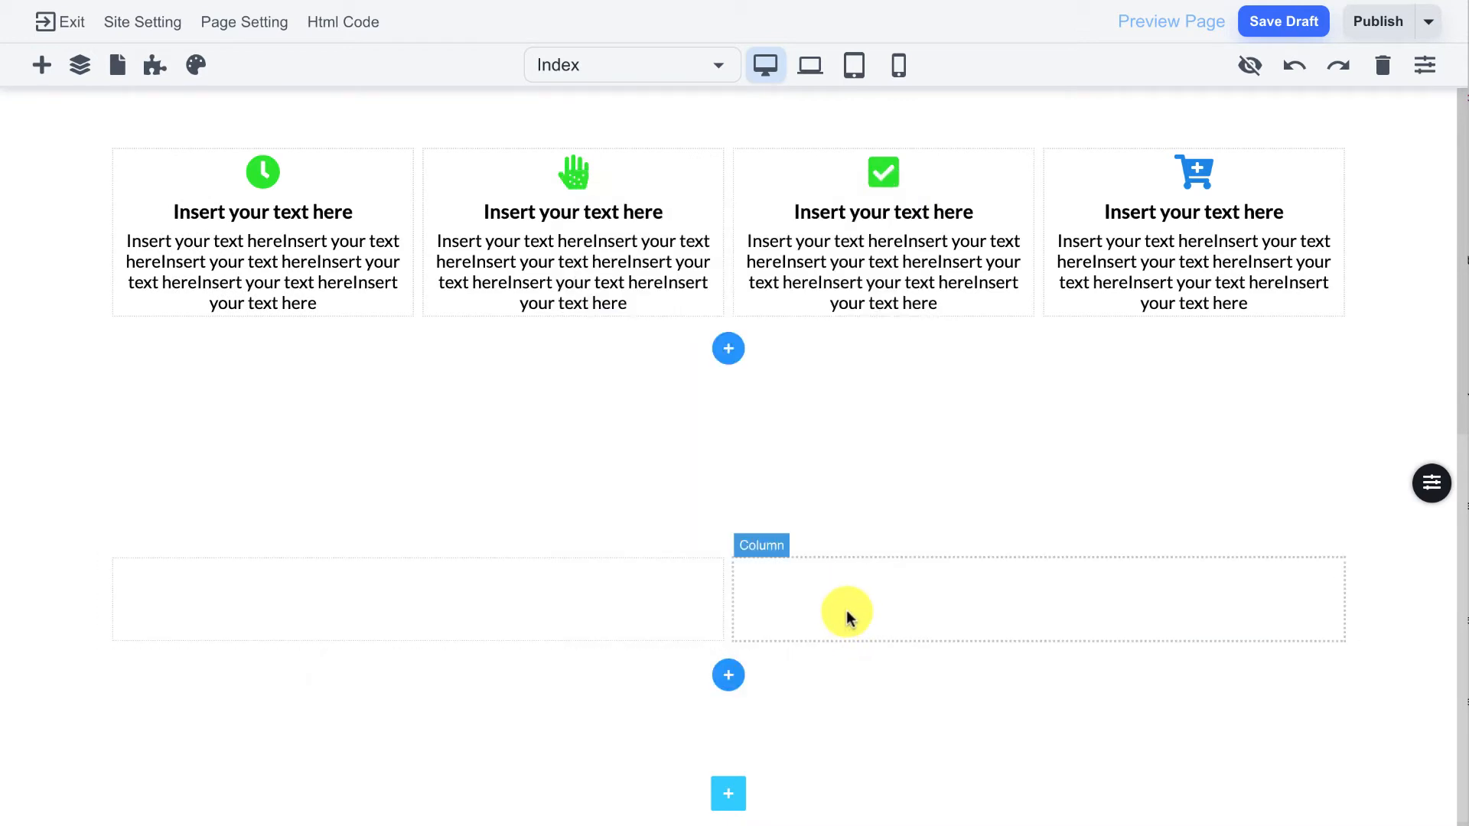
Place an image element in the right column of the new grid and open its image selection.
{"action": "left_click", "coordinate": [42, 66]}
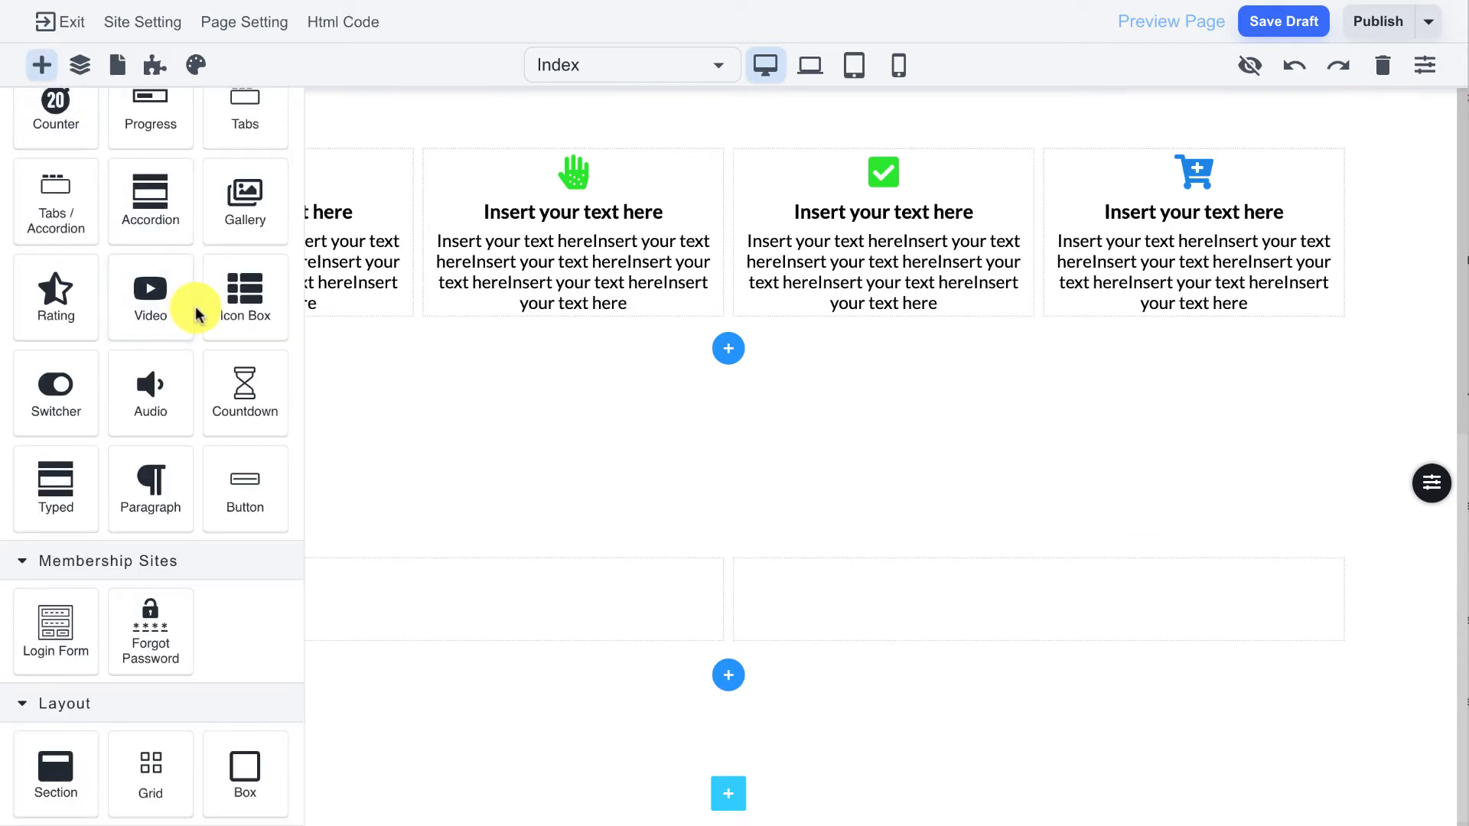
{"action": "scroll", "coordinate": [193, 306], "scroll_direction": "up", "scroll_amount": 5}
{"action": "left_click_drag", "start_coordinate": [144, 384], "coordinate": [940, 624]}
{"action": "double_click", "coordinate": [940, 617]}
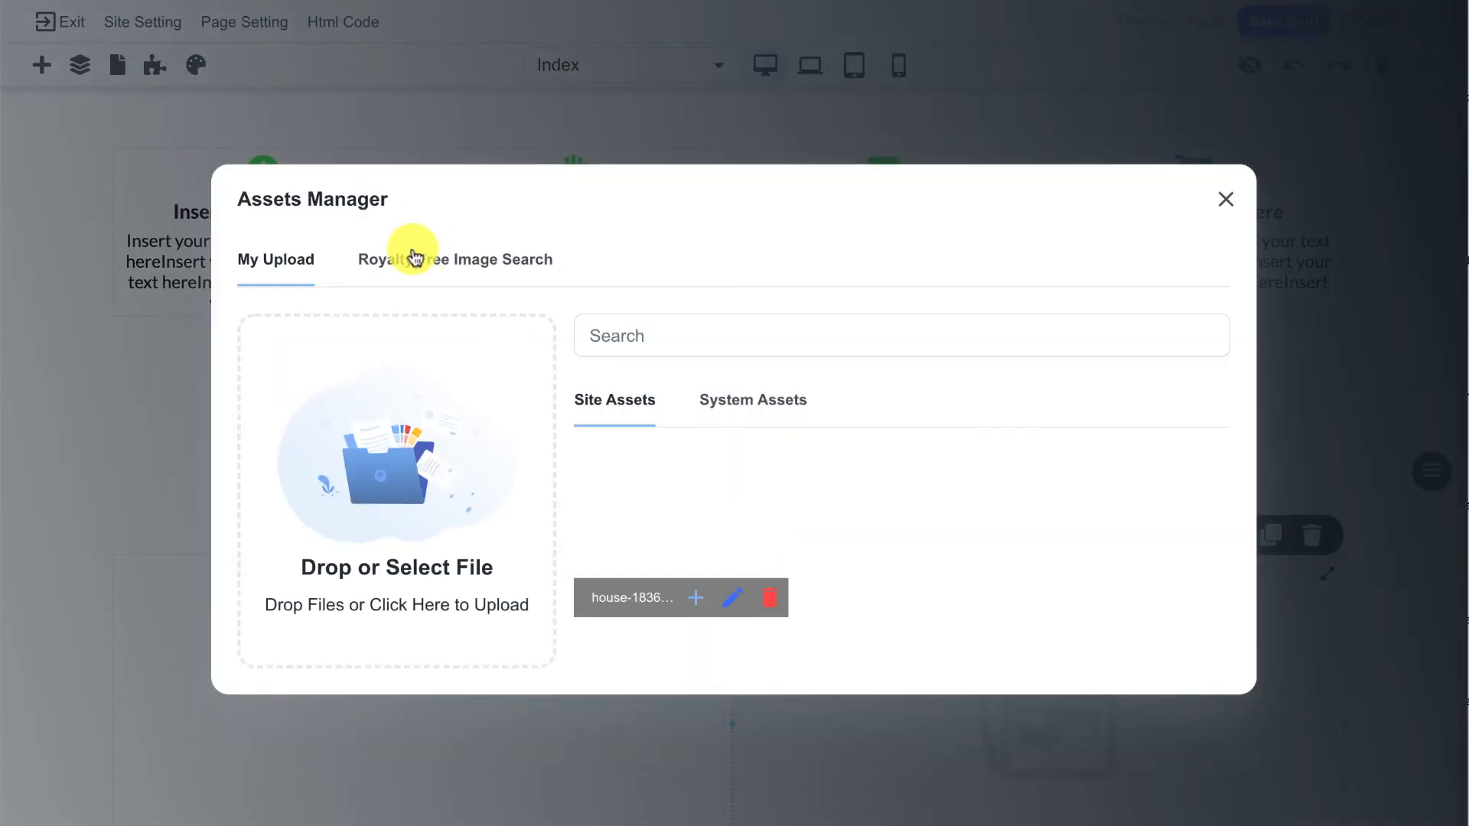
Search the royalty-free images for "happy couple" and use the photo of the couple cooking in a kitchen.
{"action": "left_click", "coordinate": [414, 256]}
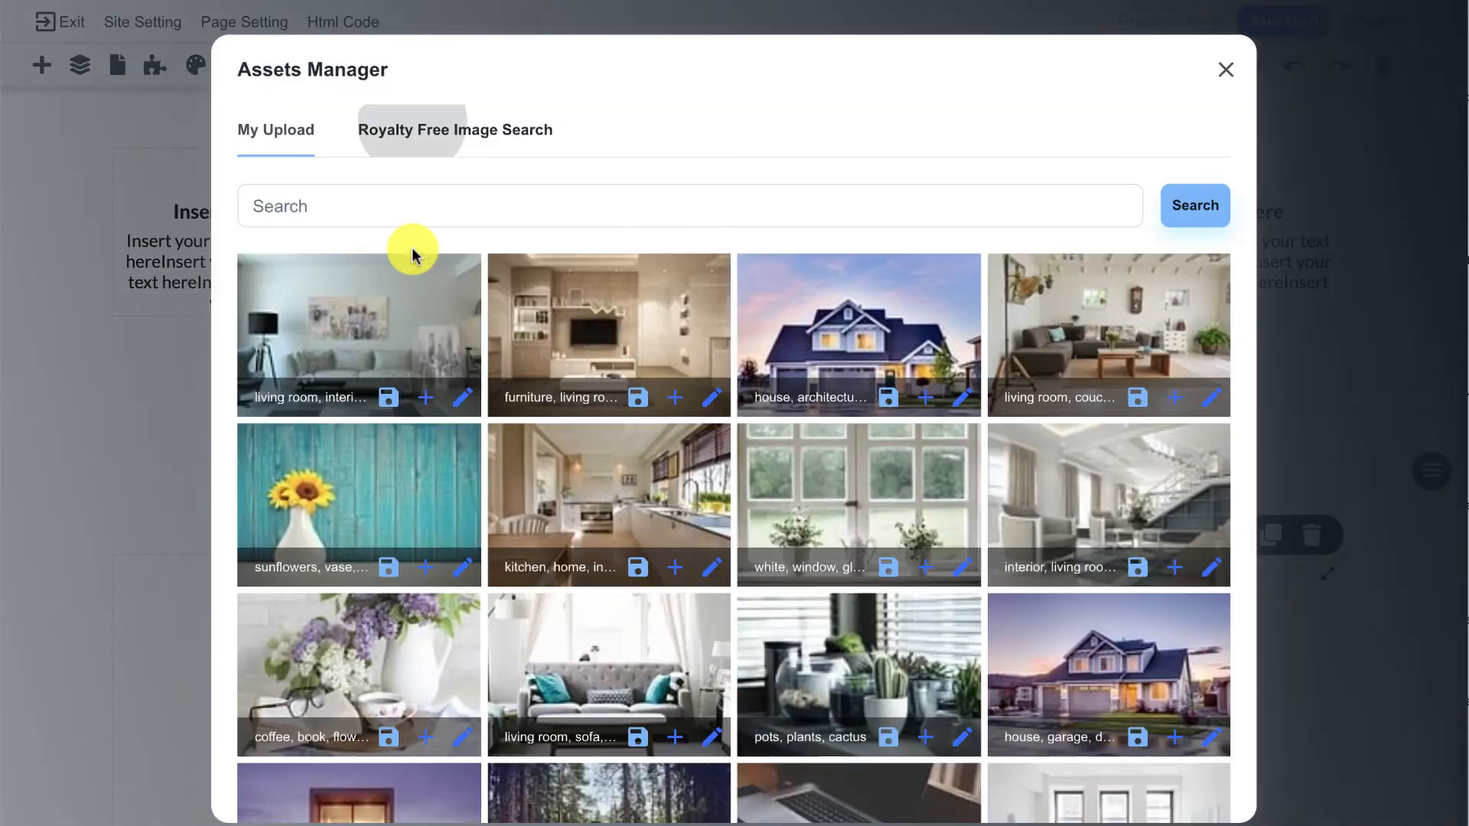
{"action": "left_click", "coordinate": [349, 205]}
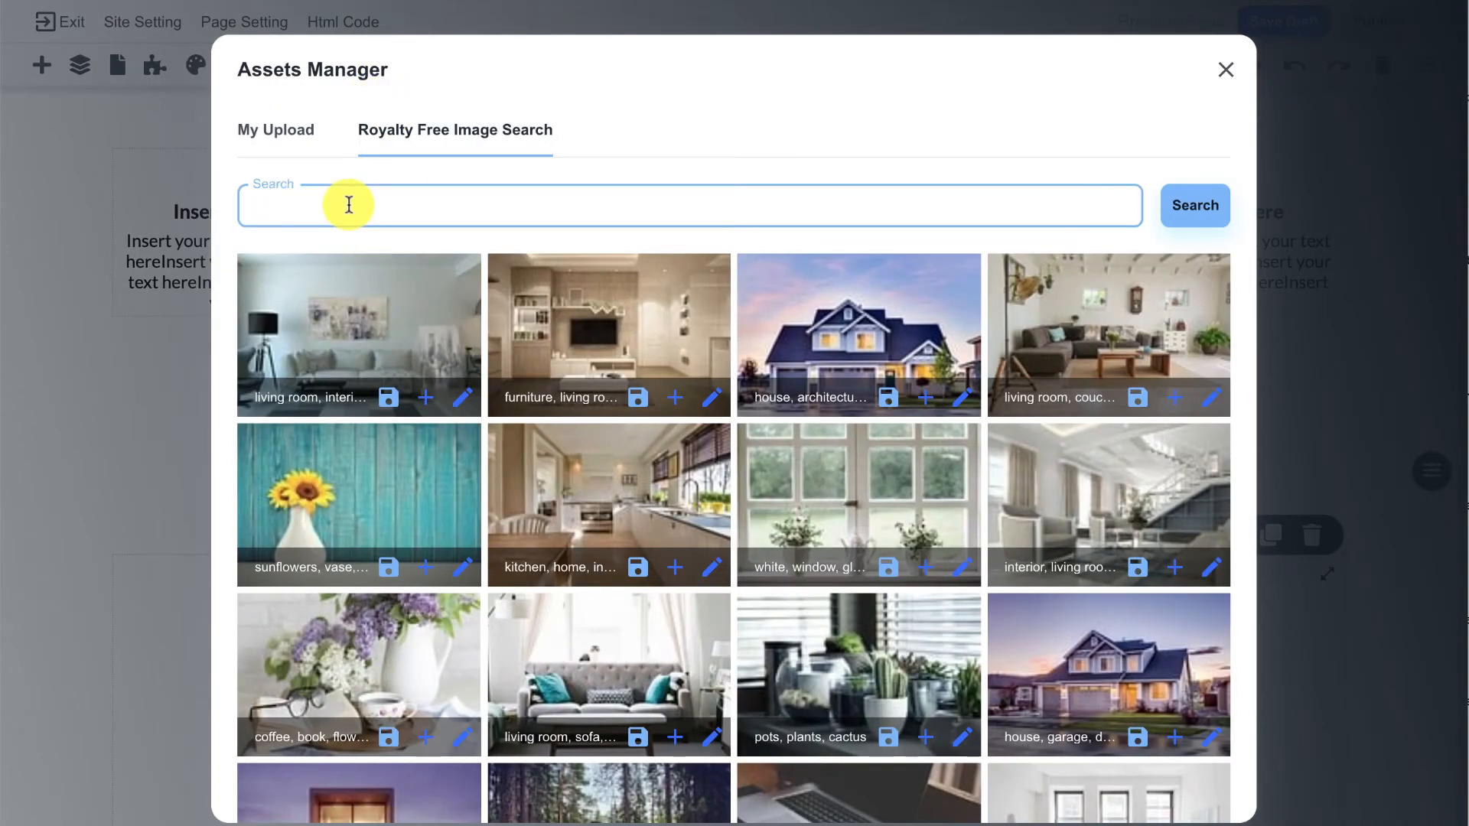
{"action": "type", "text": "happy coupl"}
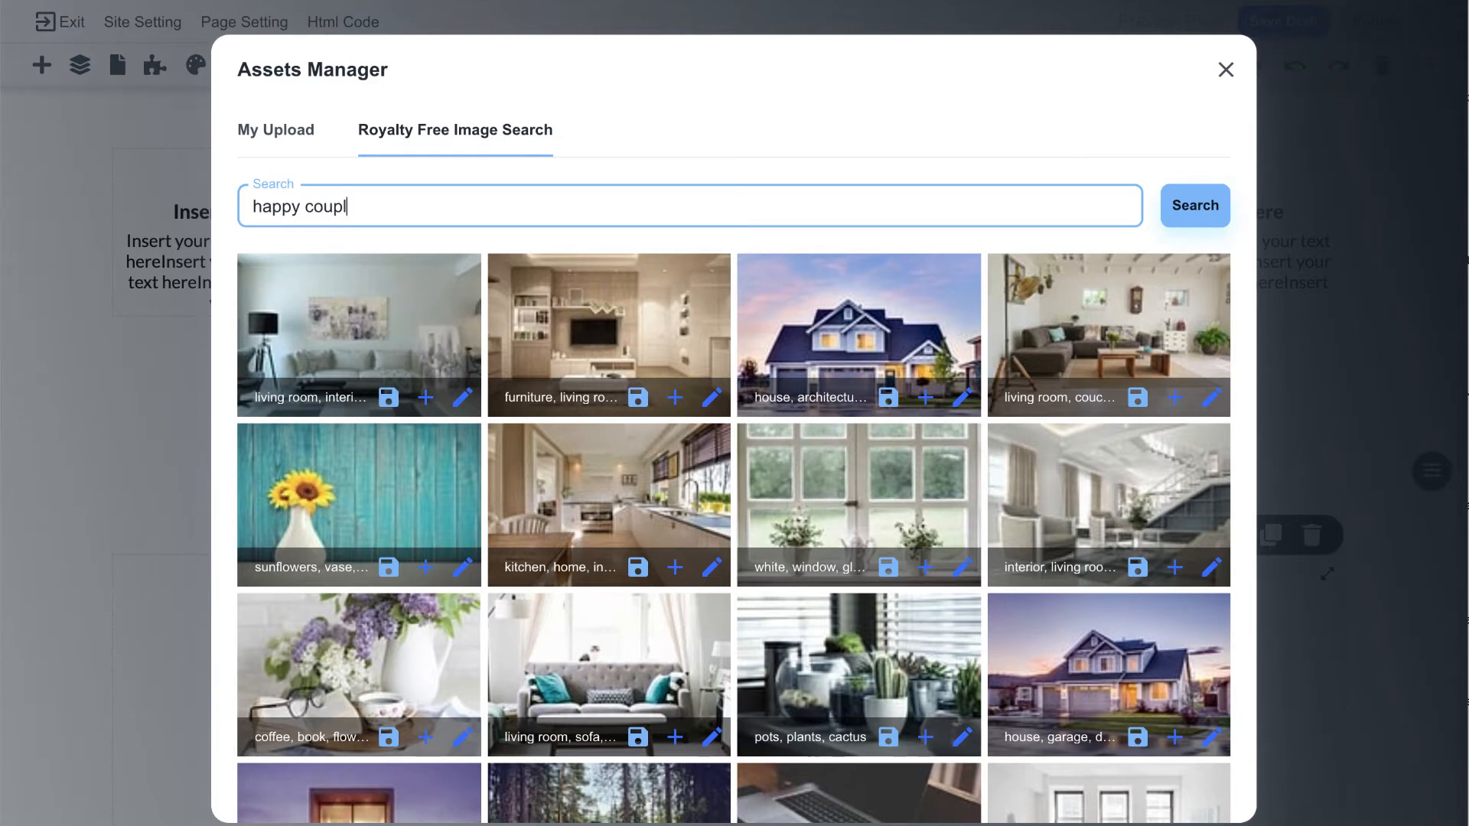
{"action": "type", "text": "e"}
{"action": "key", "text": "Return"}
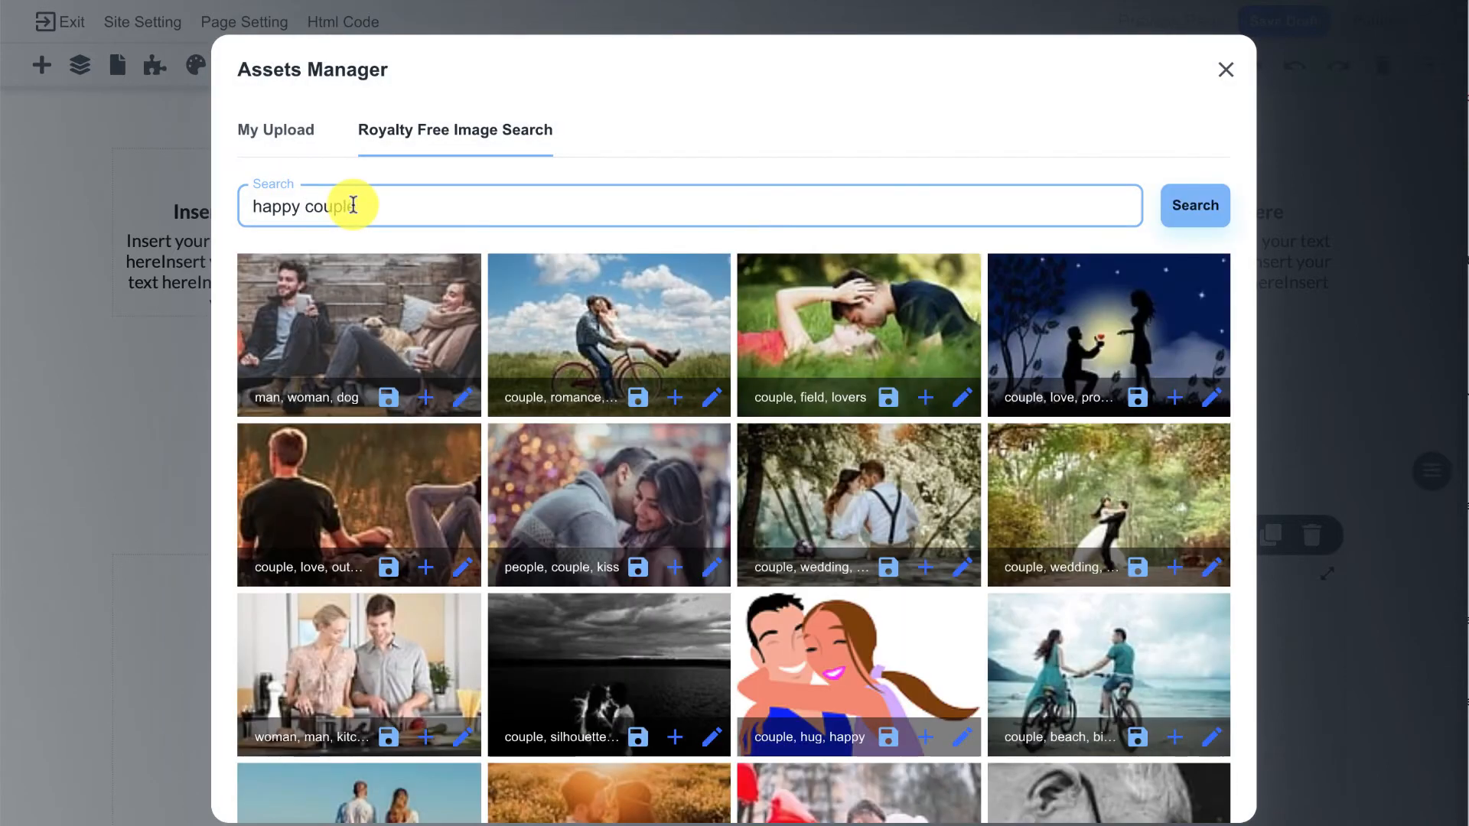
{"action": "scroll", "coordinate": [387, 590], "scroll_direction": "down", "scroll_amount": 2}
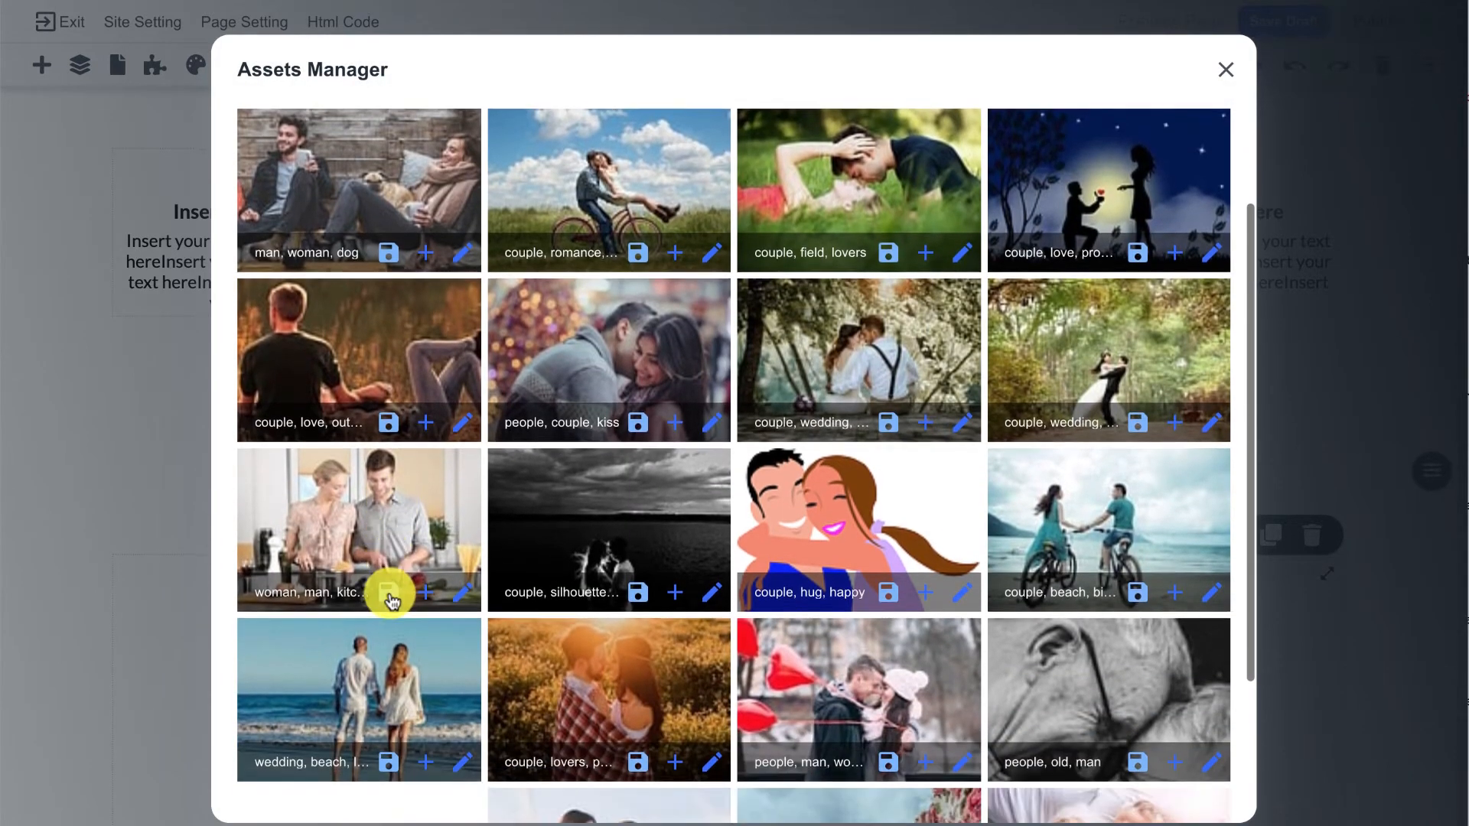
{"action": "left_click", "coordinate": [364, 494]}
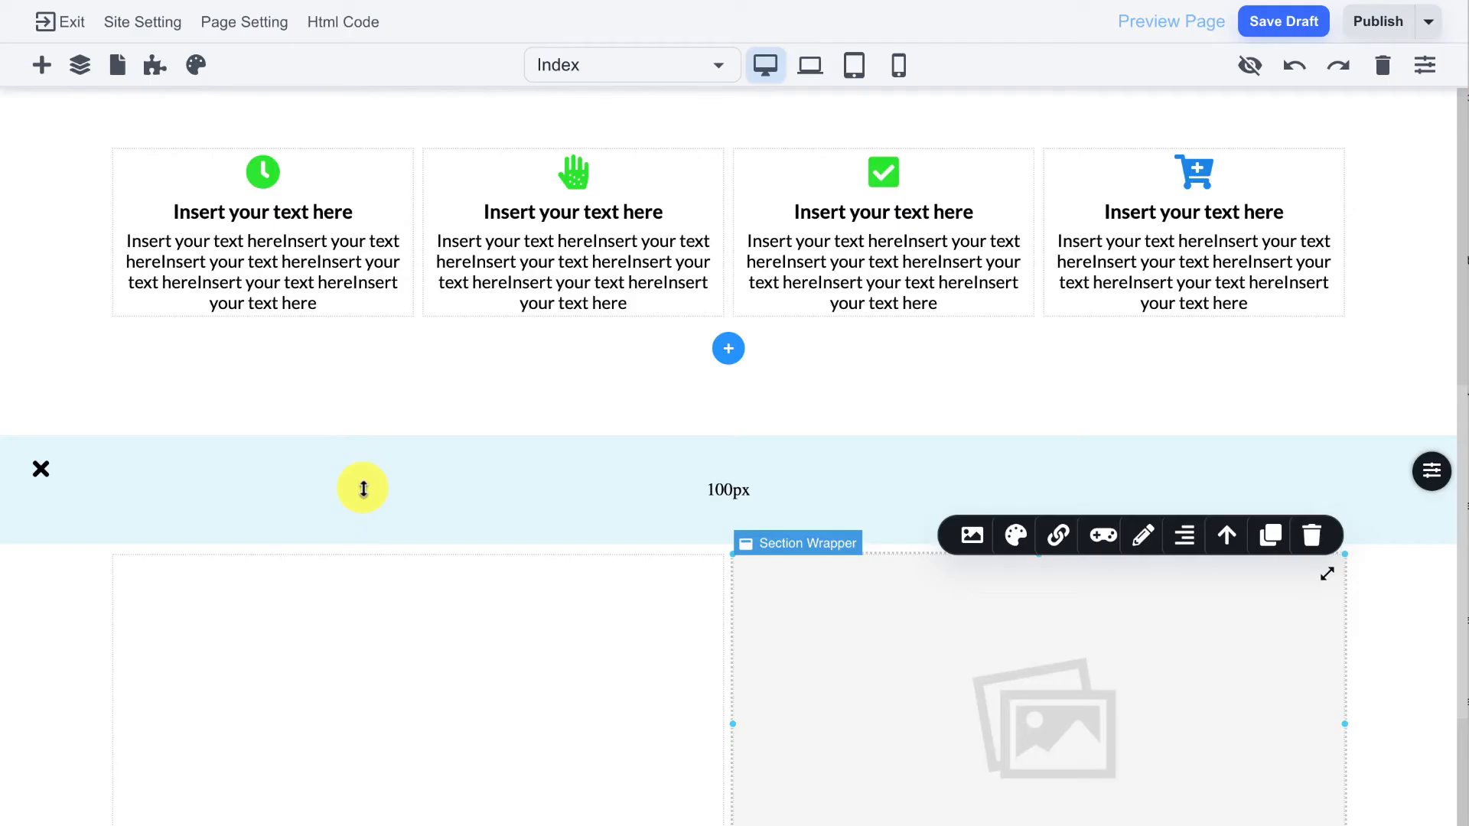
Add a text element to the empty column beside the couple photo and align it left.
{"action": "scroll", "coordinate": [505, 590], "scroll_direction": "down", "scroll_amount": 2}
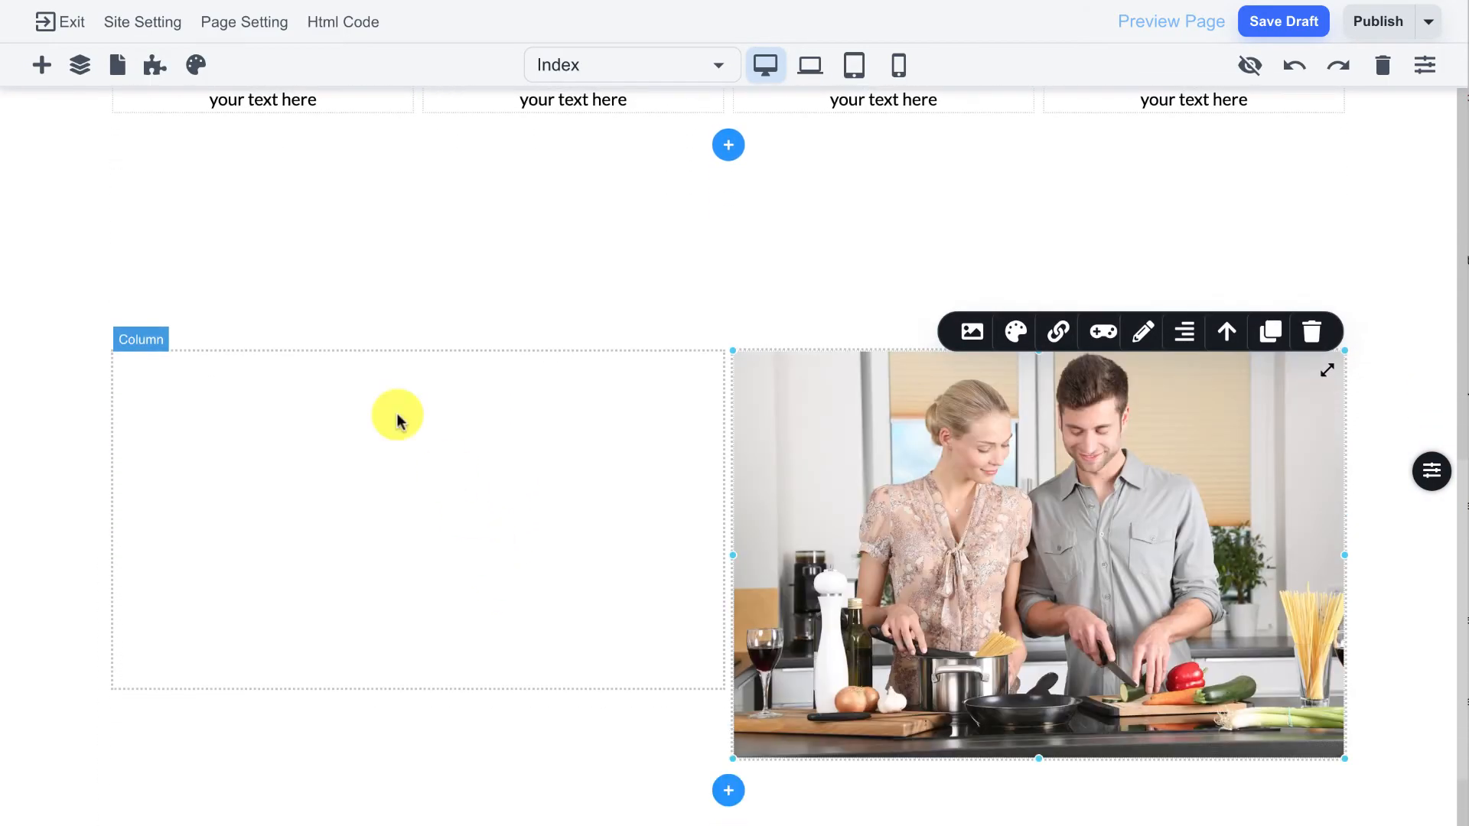
{"action": "left_click", "coordinate": [42, 65]}
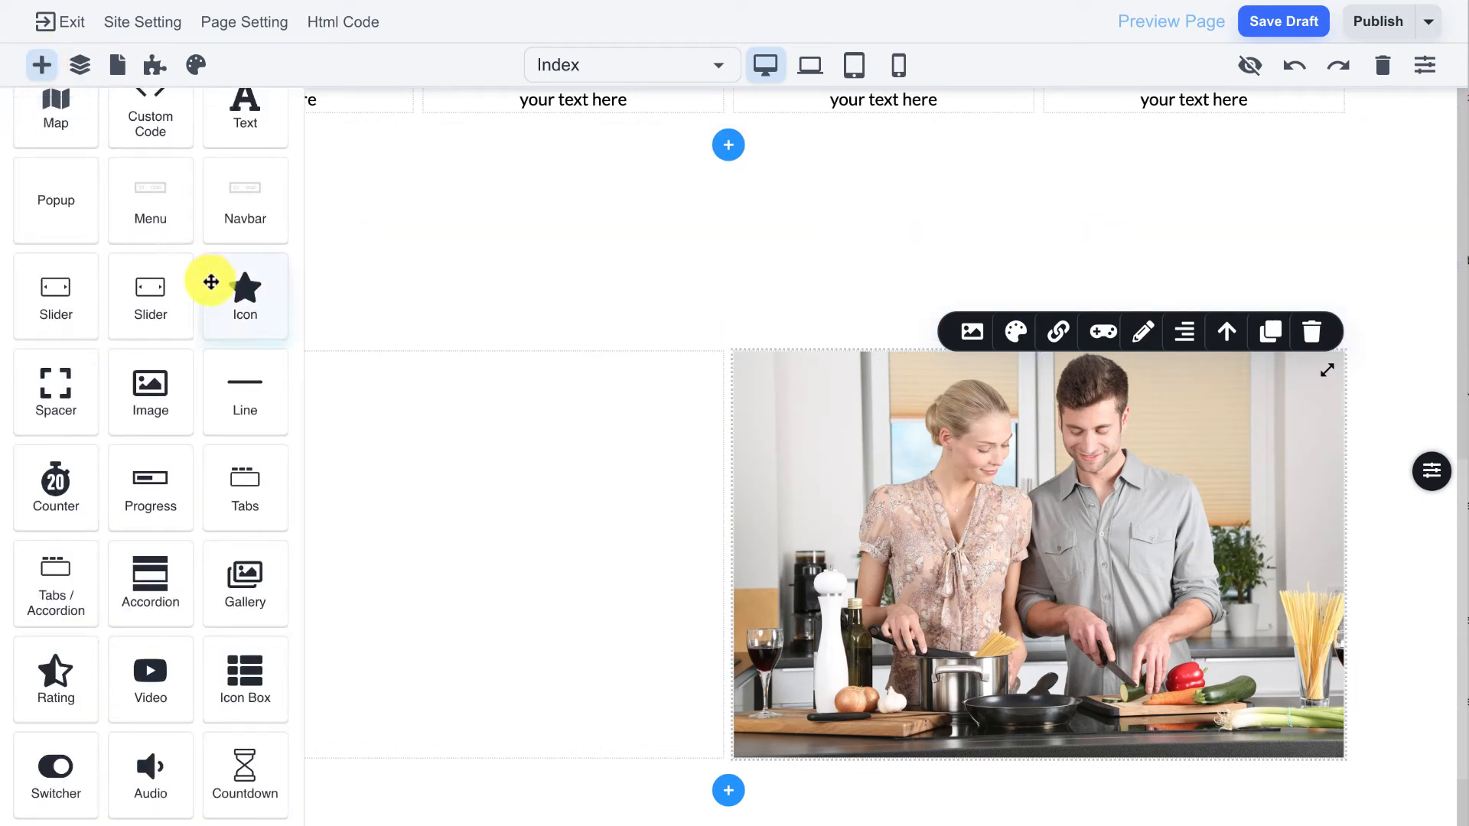
{"action": "left_click_drag", "start_coordinate": [232, 235], "coordinate": [436, 398]}
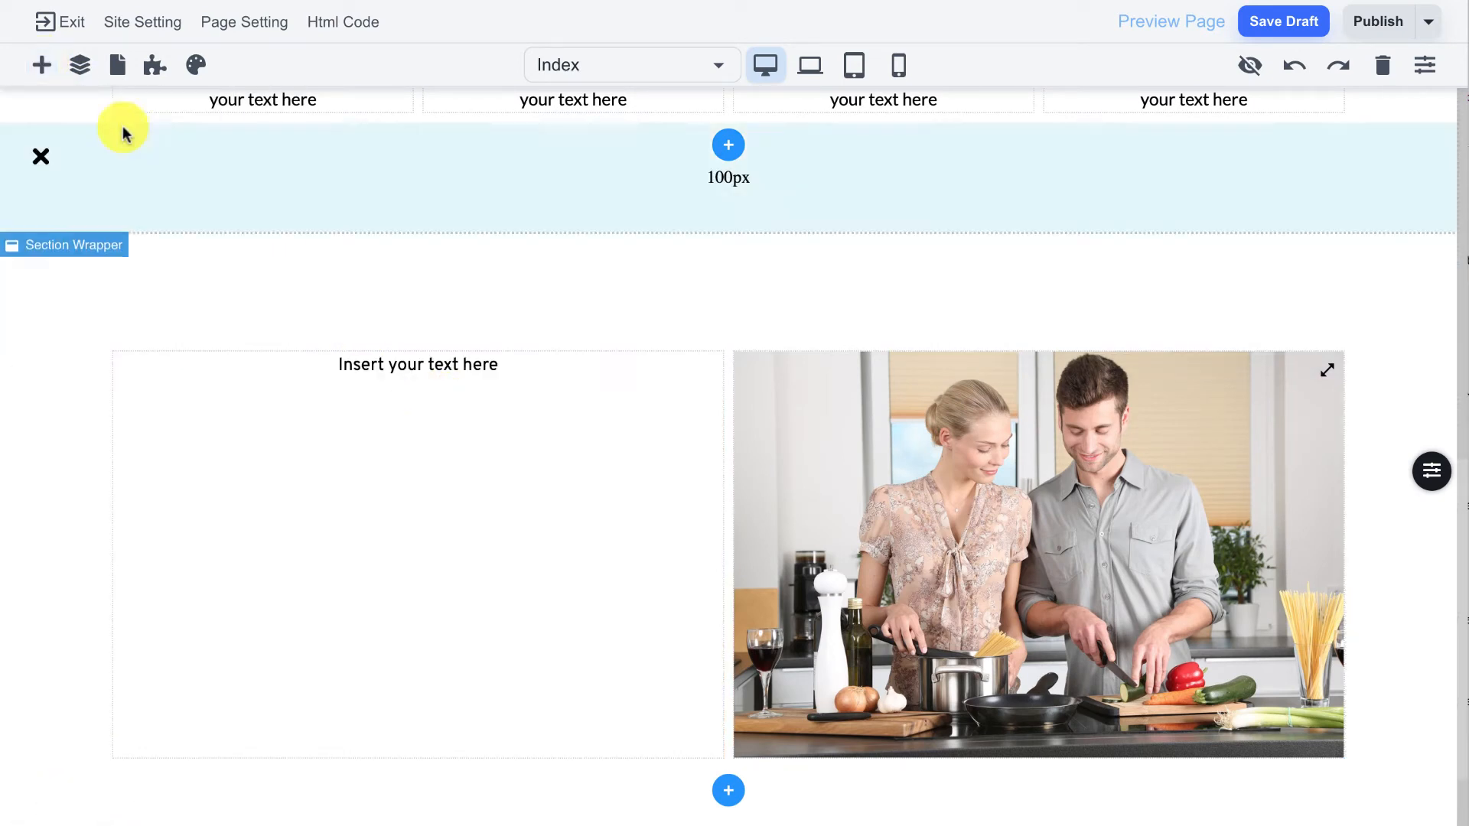
{"action": "left_click", "coordinate": [482, 367]}
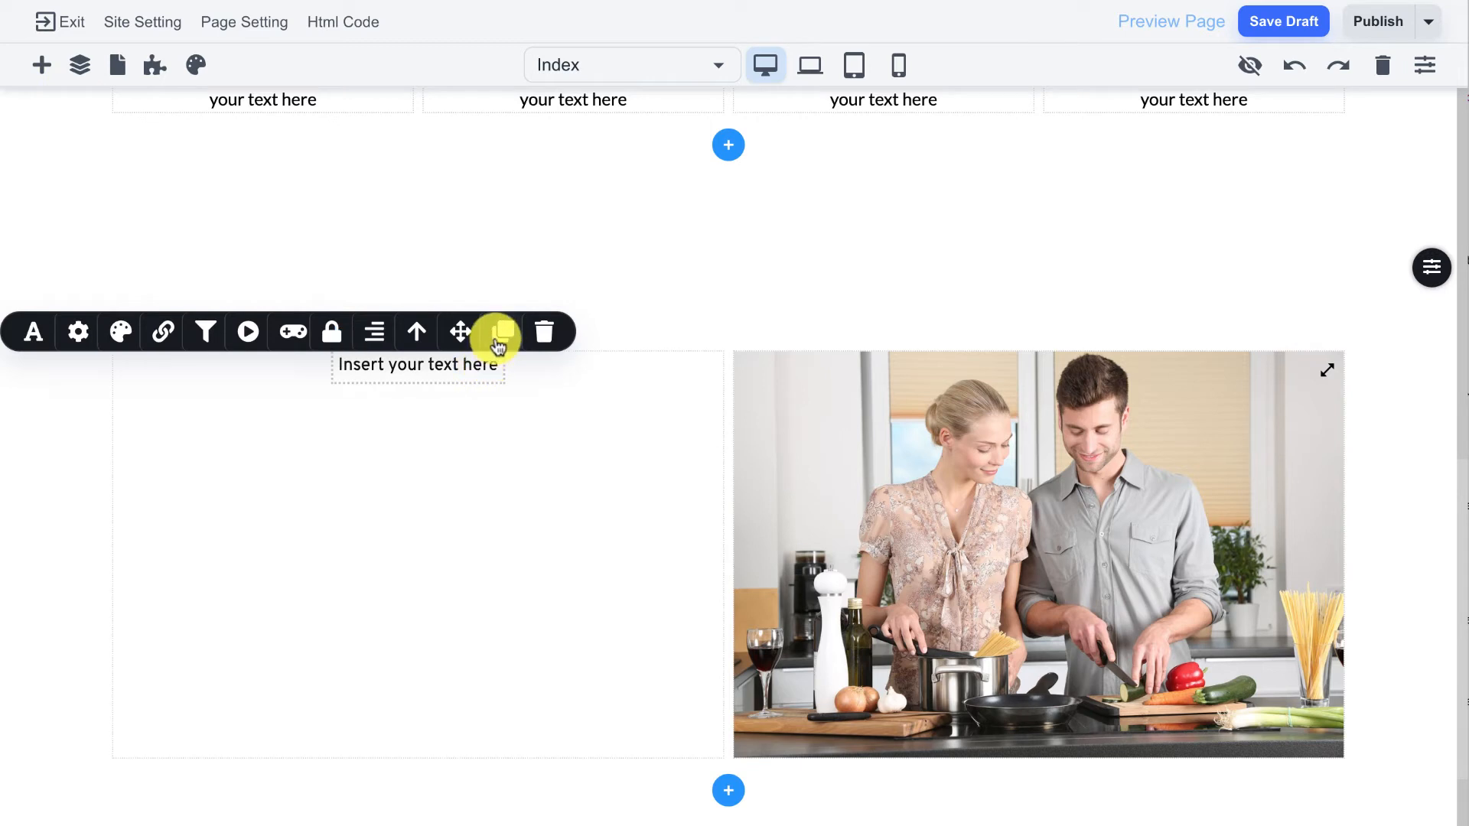
{"action": "left_click", "coordinate": [377, 332]}
{"action": "left_click", "coordinate": [519, 331]}
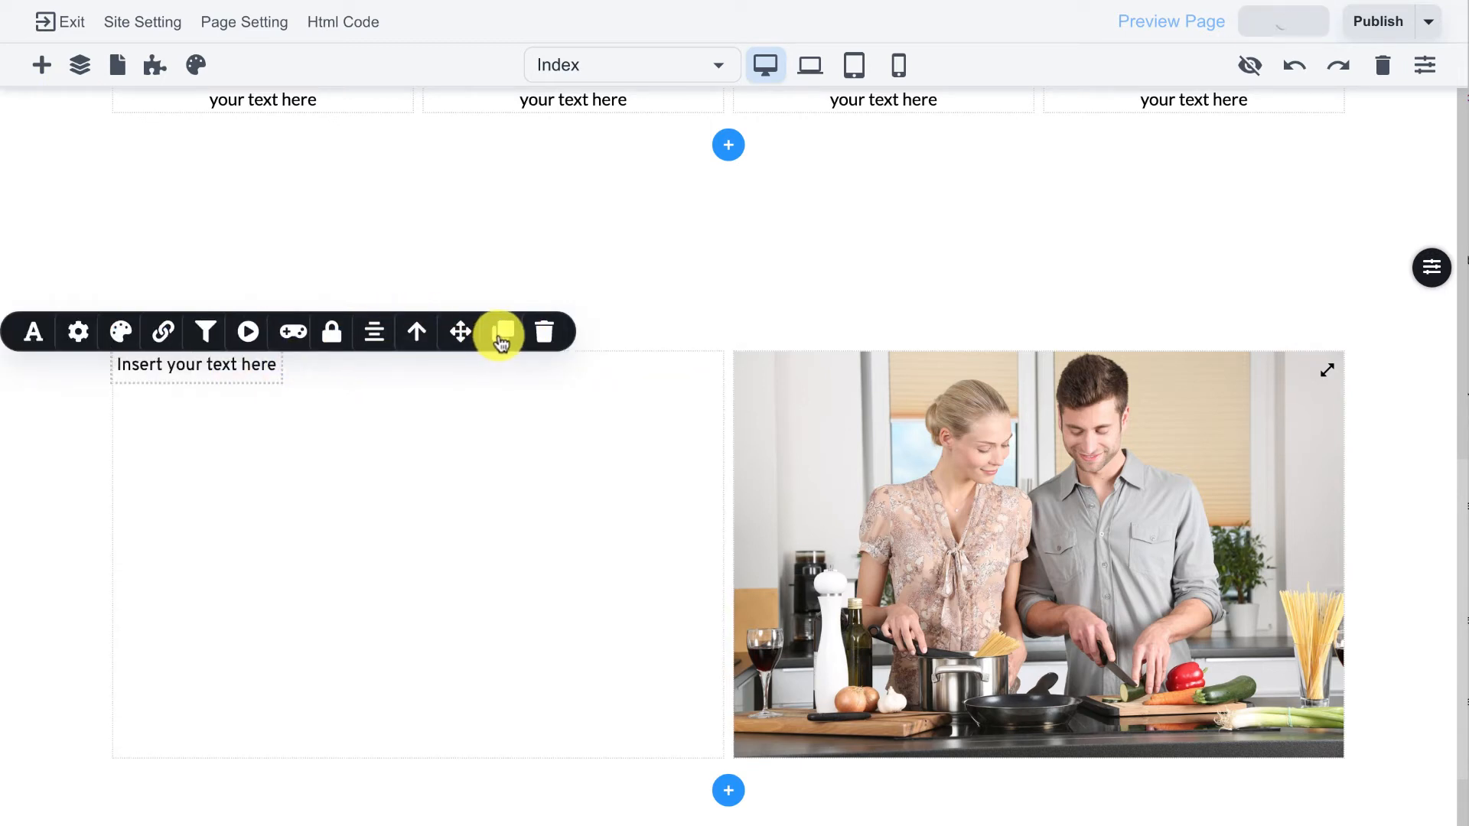
Duplicate the text element and fill the lower copy with a paragraph of repeated "Insert your text here".
{"action": "left_click", "coordinate": [502, 335]}
{"action": "left_click", "coordinate": [252, 395]}
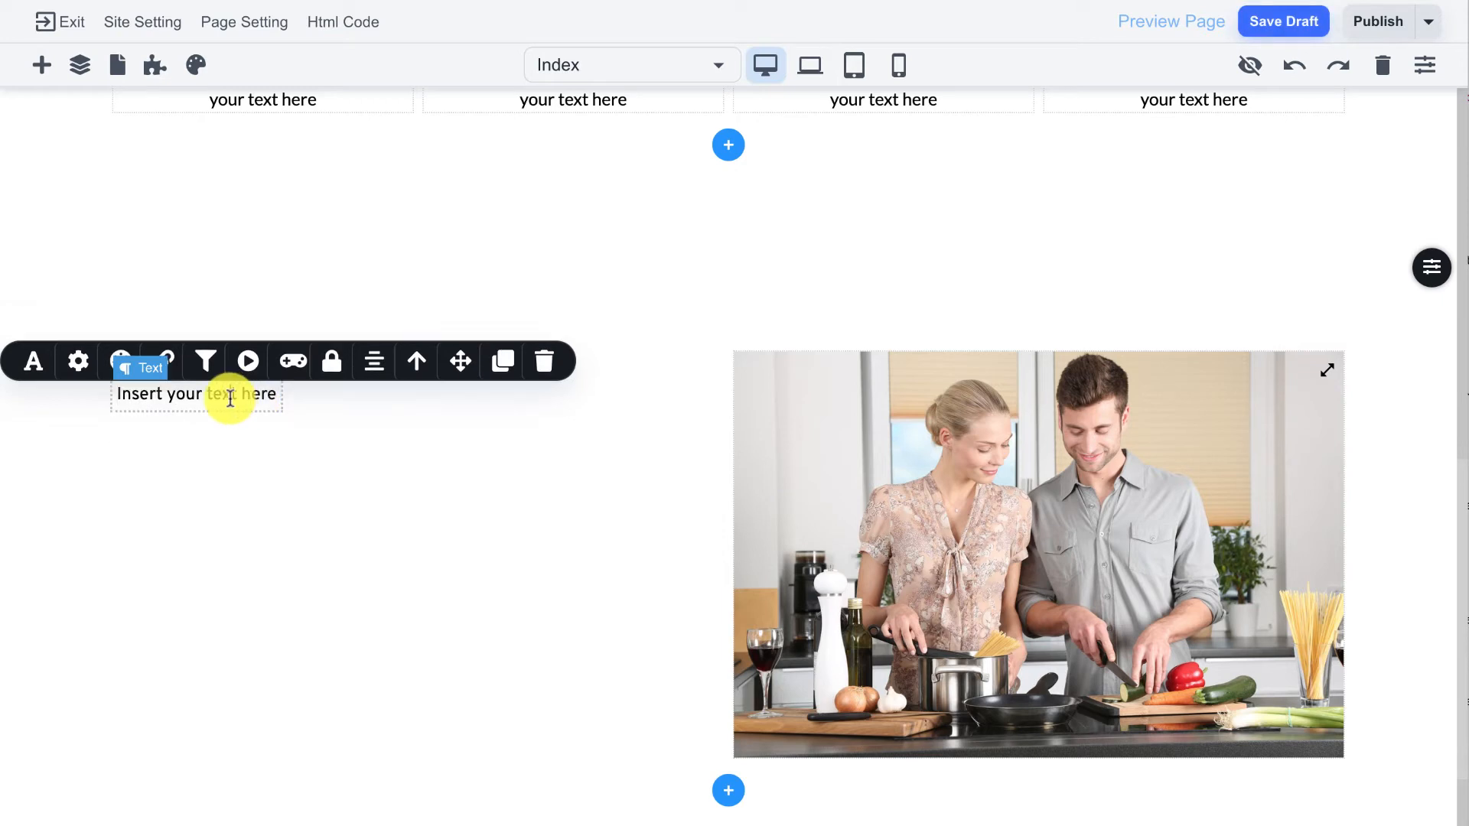
{"action": "key", "text": "ctrl+v"}
{"action": "key", "text": "ctrl+v"}
{"action": "key", "text": "ctrl+v"}
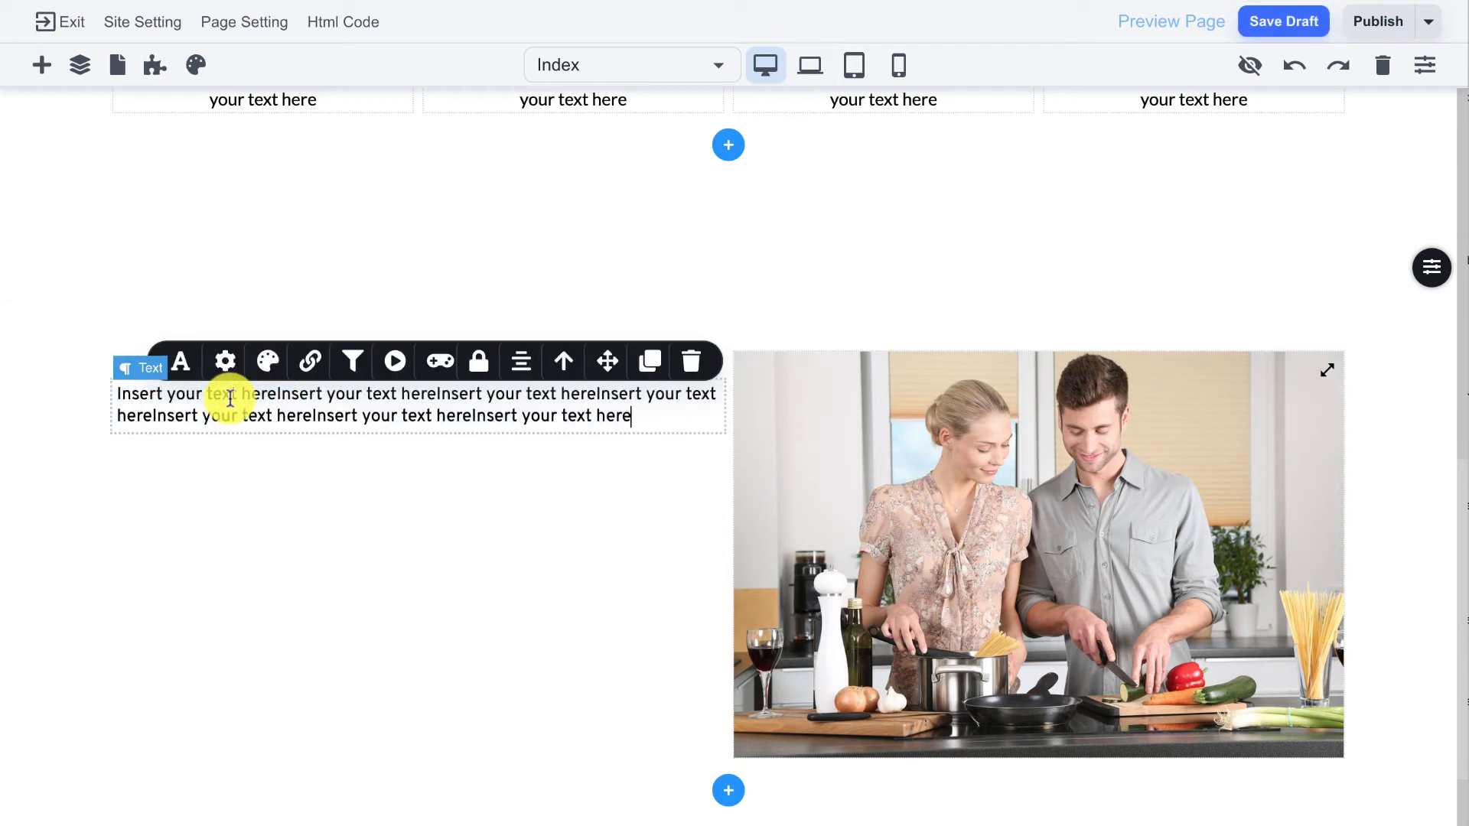
{"action": "key", "text": "ctrl+v"}
{"action": "key", "text": "ctrl+v"}
{"action": "key", "text": "ctrl+v"}
{"action": "key", "text": "ctrl+v"}
{"action": "key", "text": "ctrl+v"}
{"action": "key", "text": "ctrl+v"}
{"action": "key", "text": "ctrl+v"}
{"action": "key", "text": "ctrl+v"}
{"action": "key", "text": "ctrl+v"}
{"action": "key", "text": "ctrl+v"}
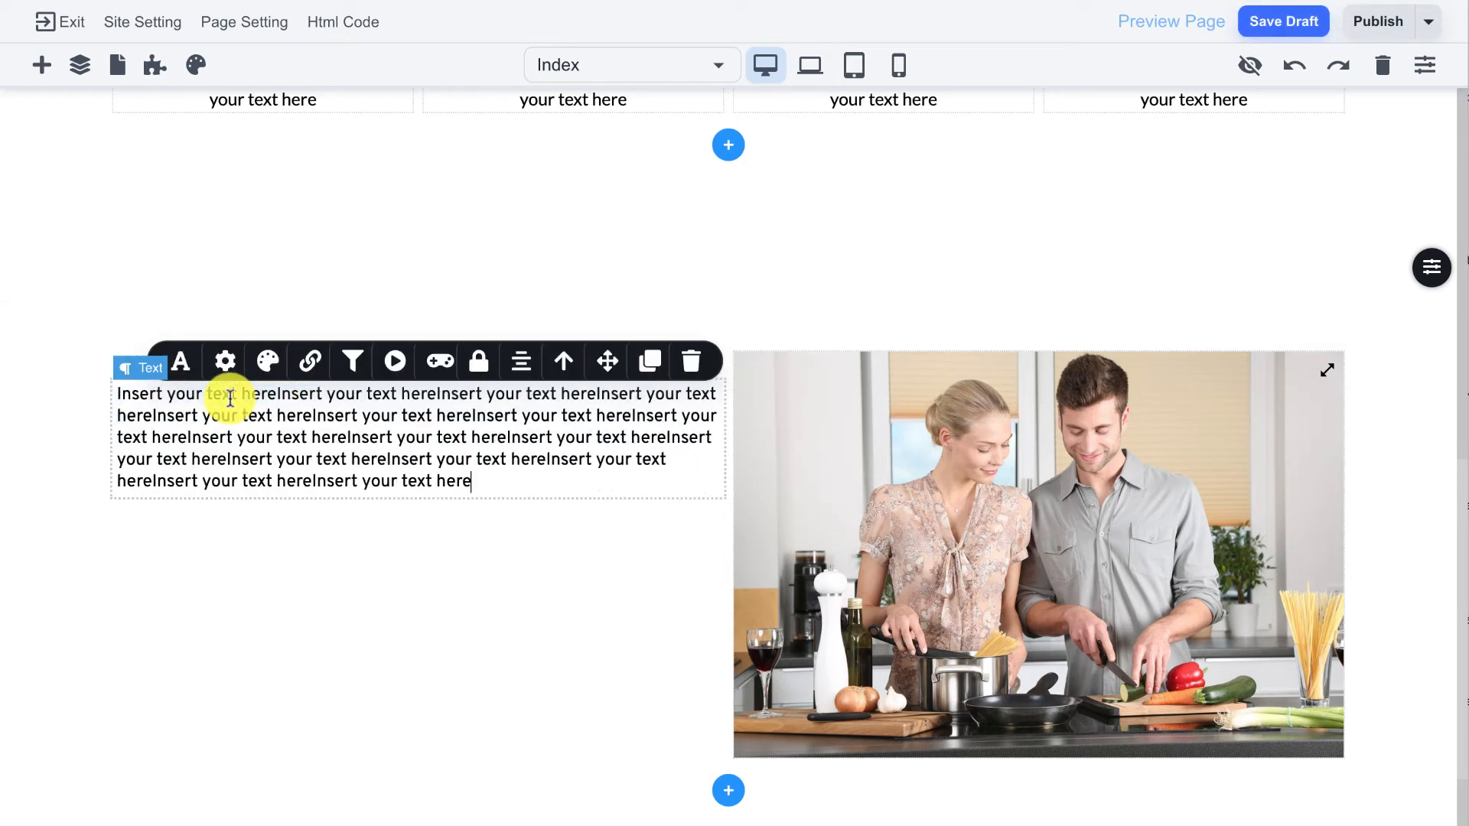
{"action": "left_click", "coordinate": [252, 578]}
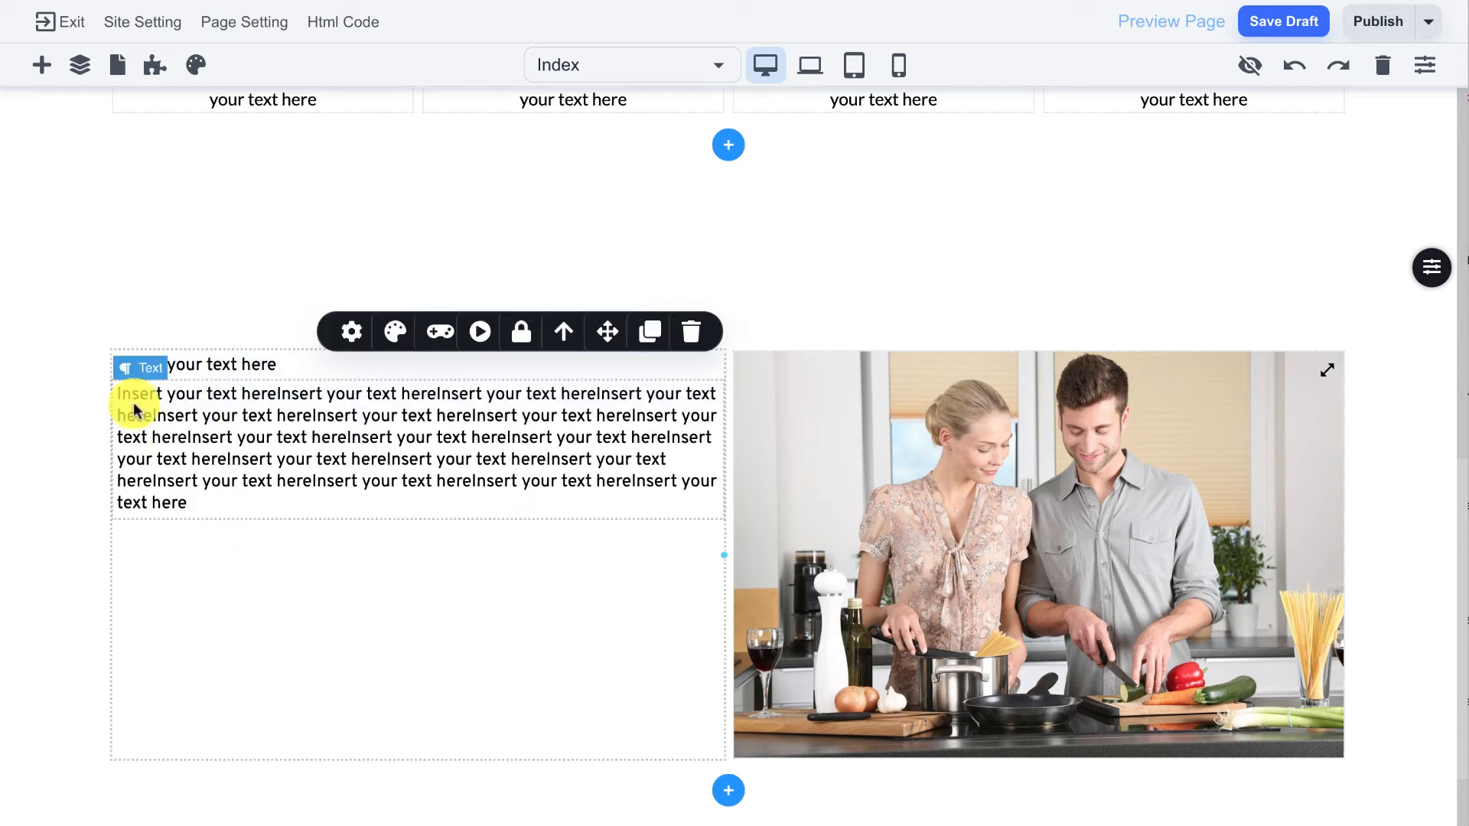
Try the H1 typography style on the upper text beside the couple photo.
{"action": "left_click", "coordinate": [171, 366]}
{"action": "left_click", "coordinate": [31, 335]}
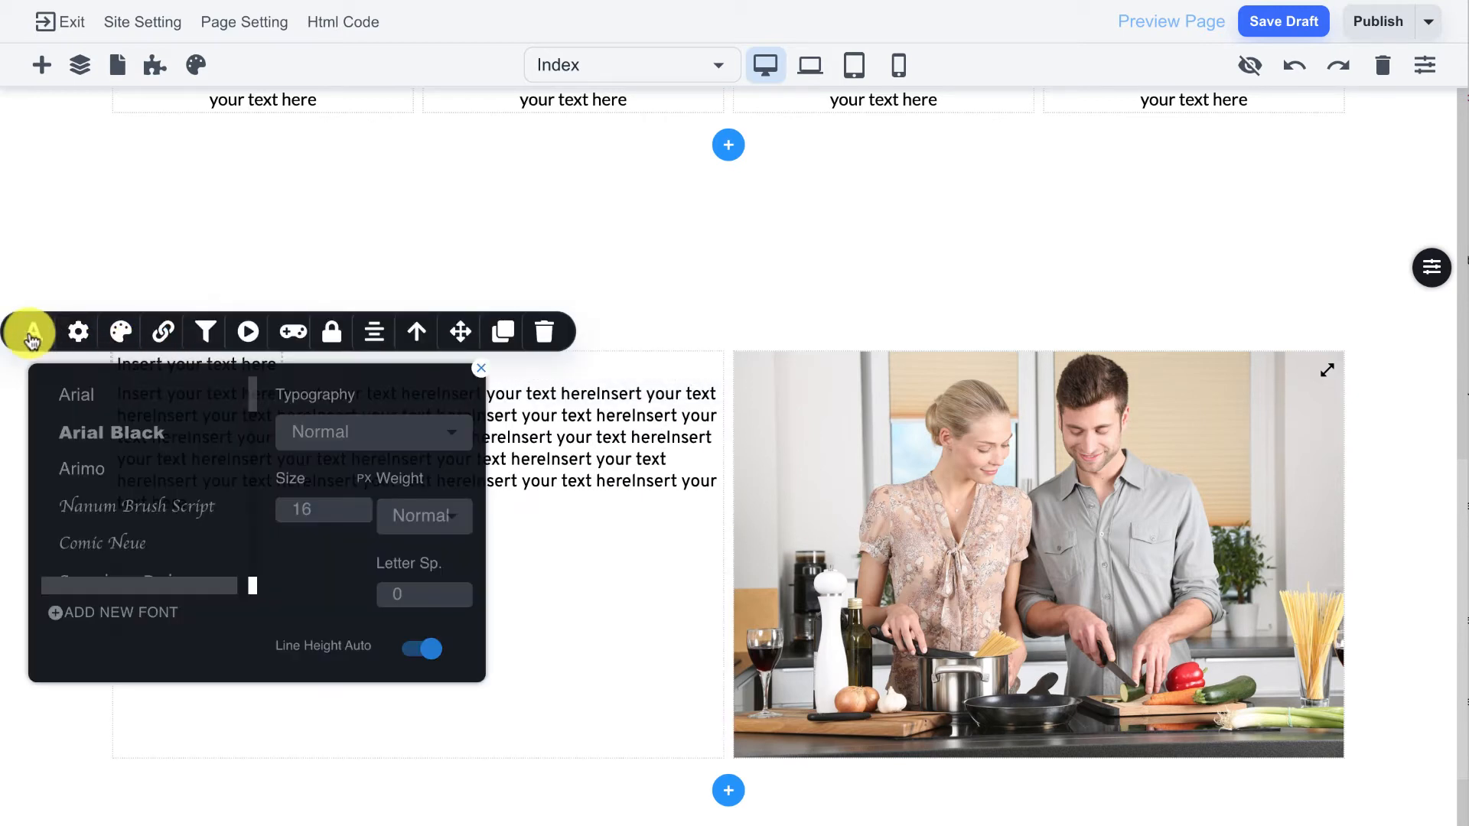
{"action": "left_click", "coordinate": [369, 432]}
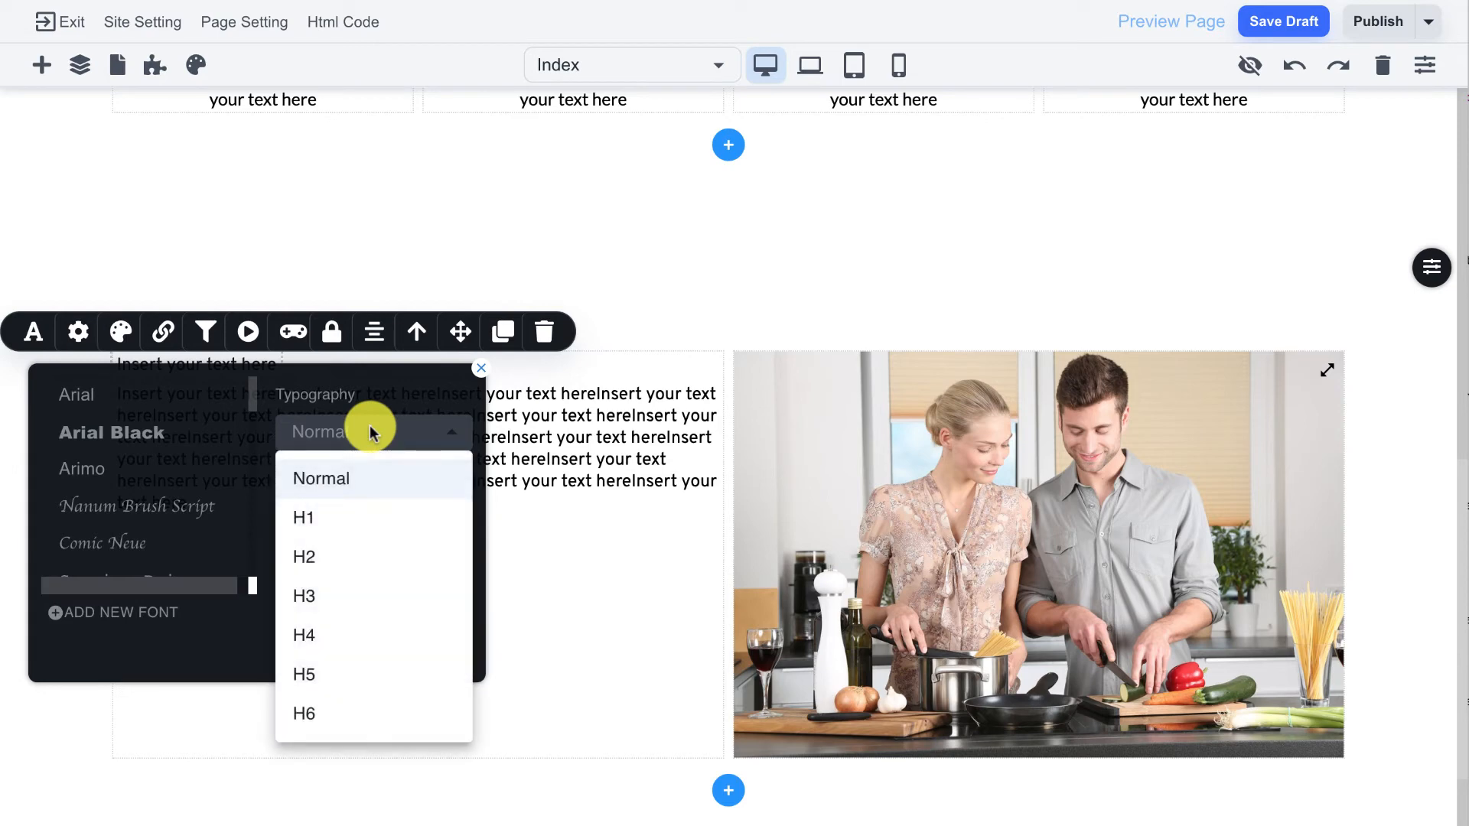
{"action": "left_click", "coordinate": [341, 517]}
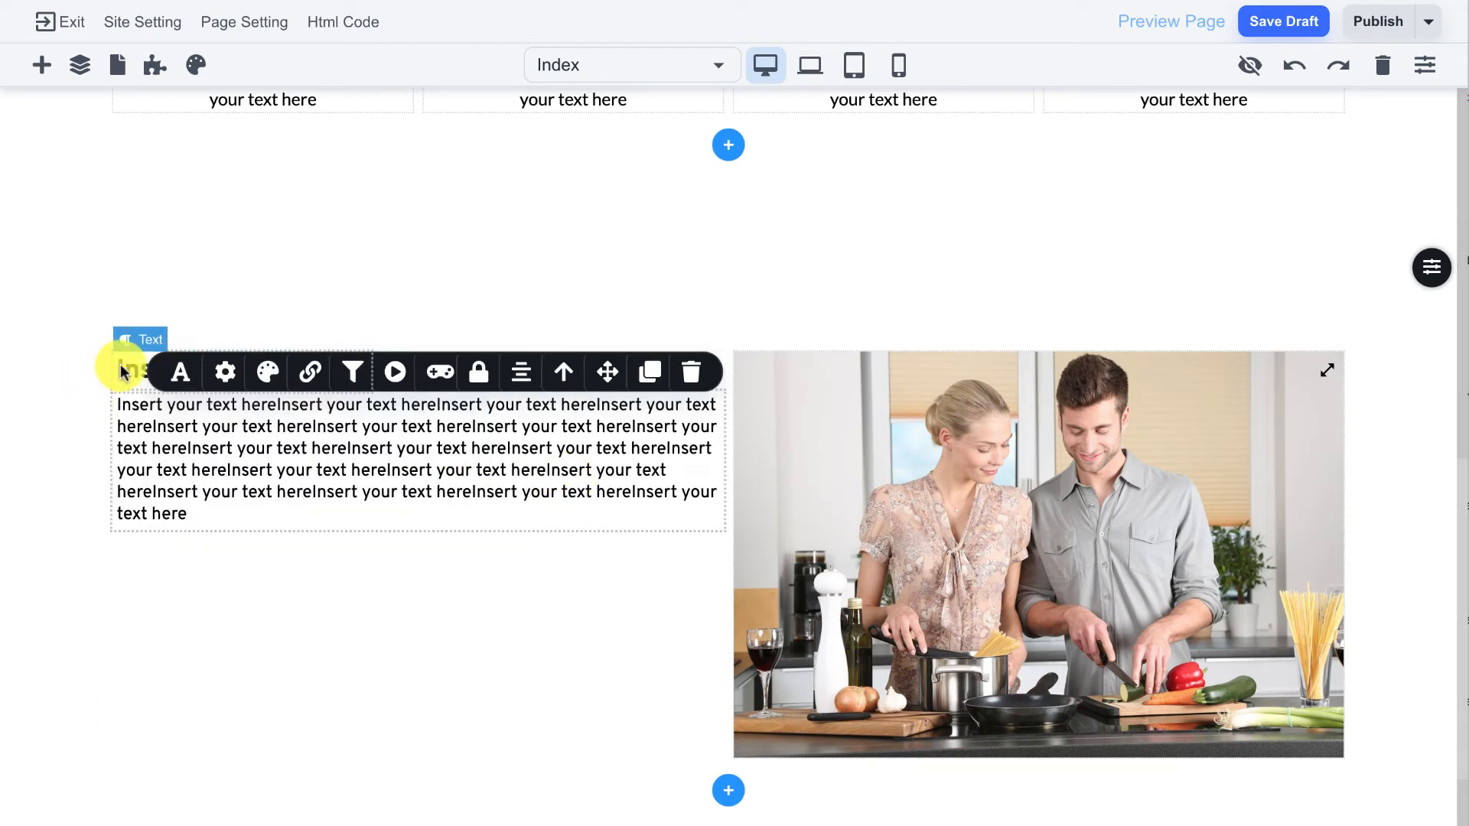
Return the upper text's typography style to Normal.
{"action": "left_click", "coordinate": [29, 335]}
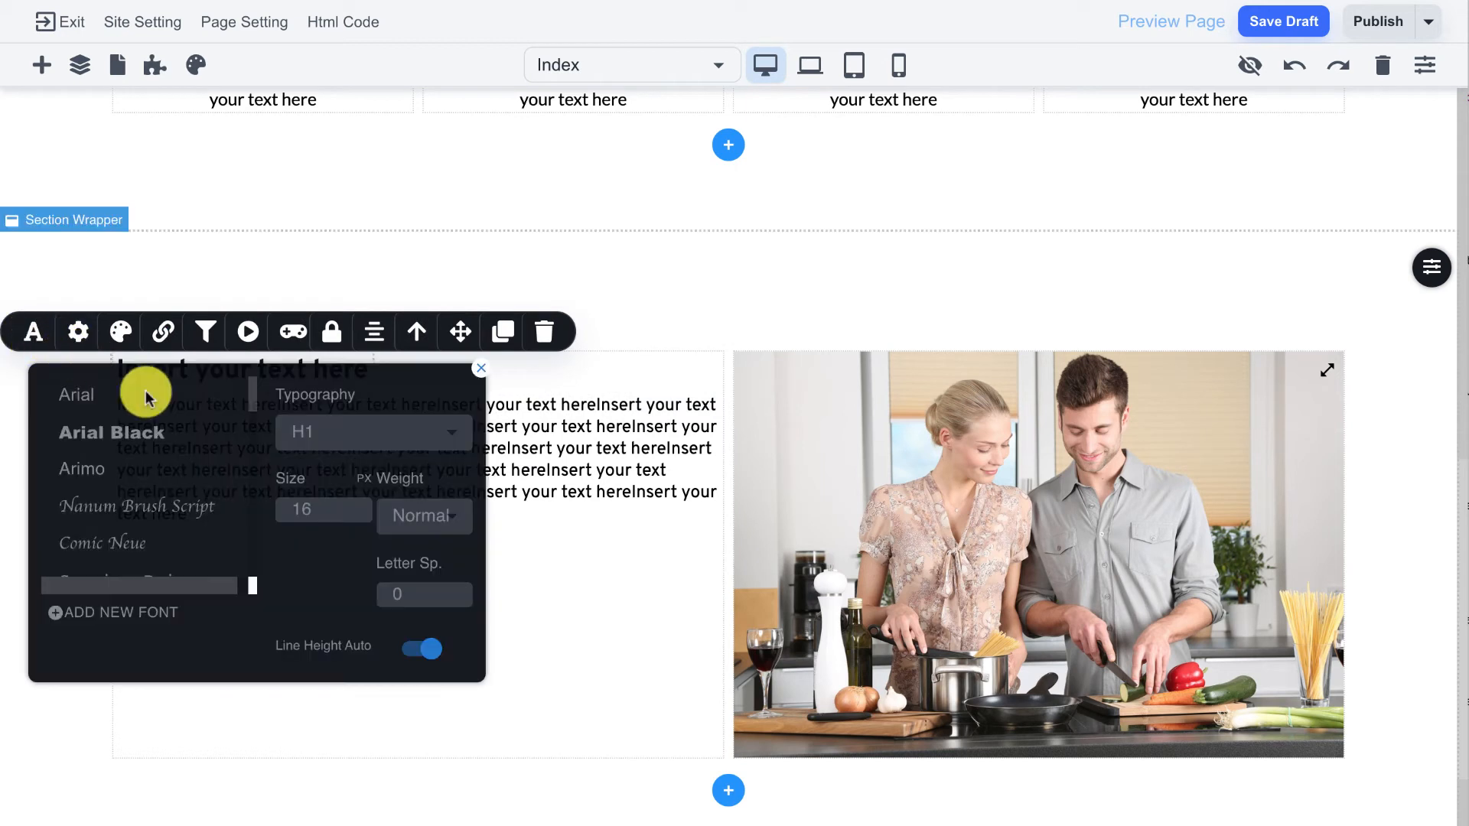
{"action": "left_click", "coordinate": [309, 430]}
{"action": "left_click", "coordinate": [334, 473]}
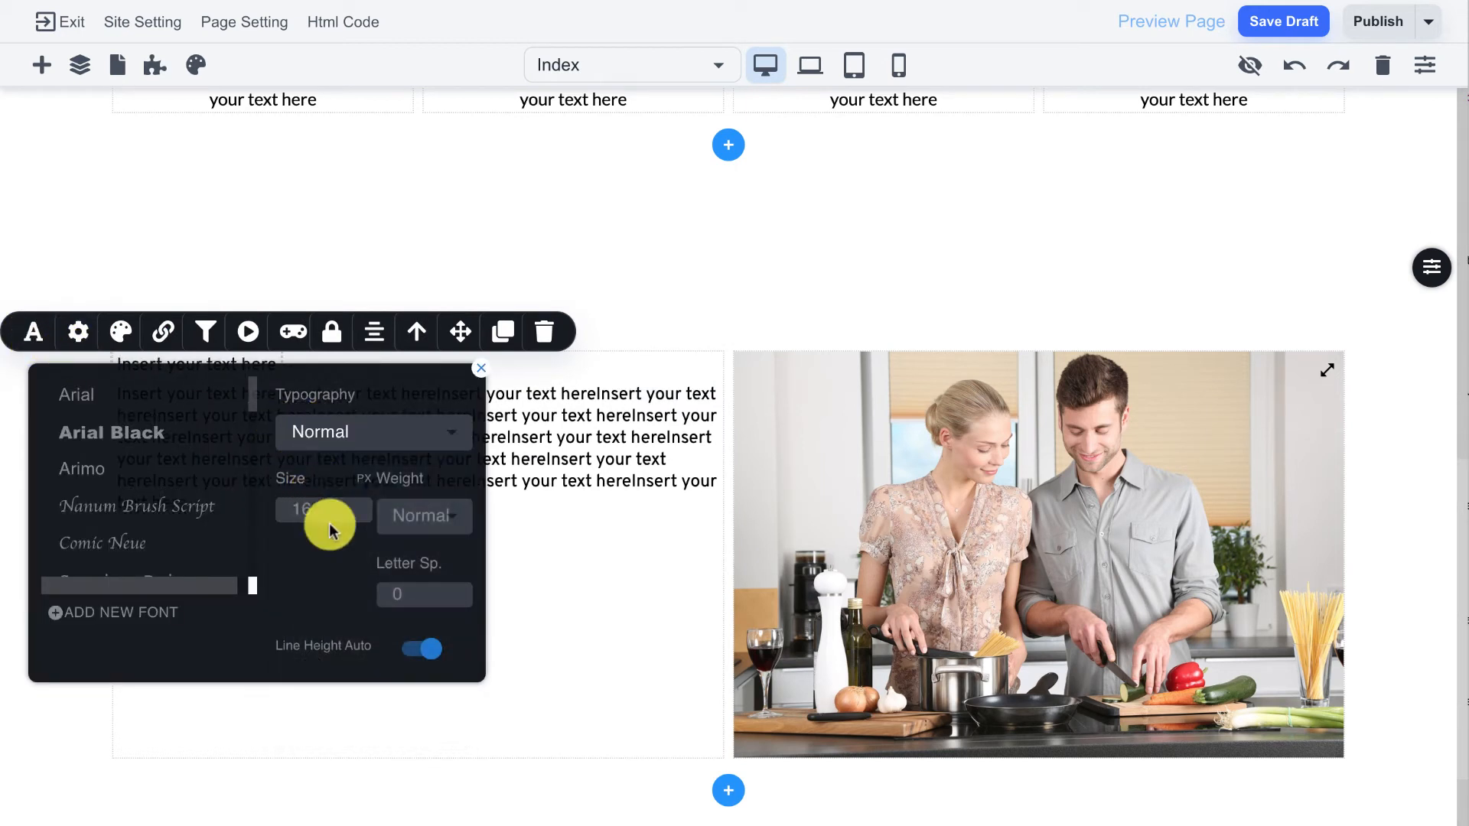
Set the font size of the upper text beside the couple photo to 40 px and pick a different sans-serif font.
{"action": "left_click_drag", "start_coordinate": [325, 505], "coordinate": [243, 511]}
{"action": "type", "text": "48"}
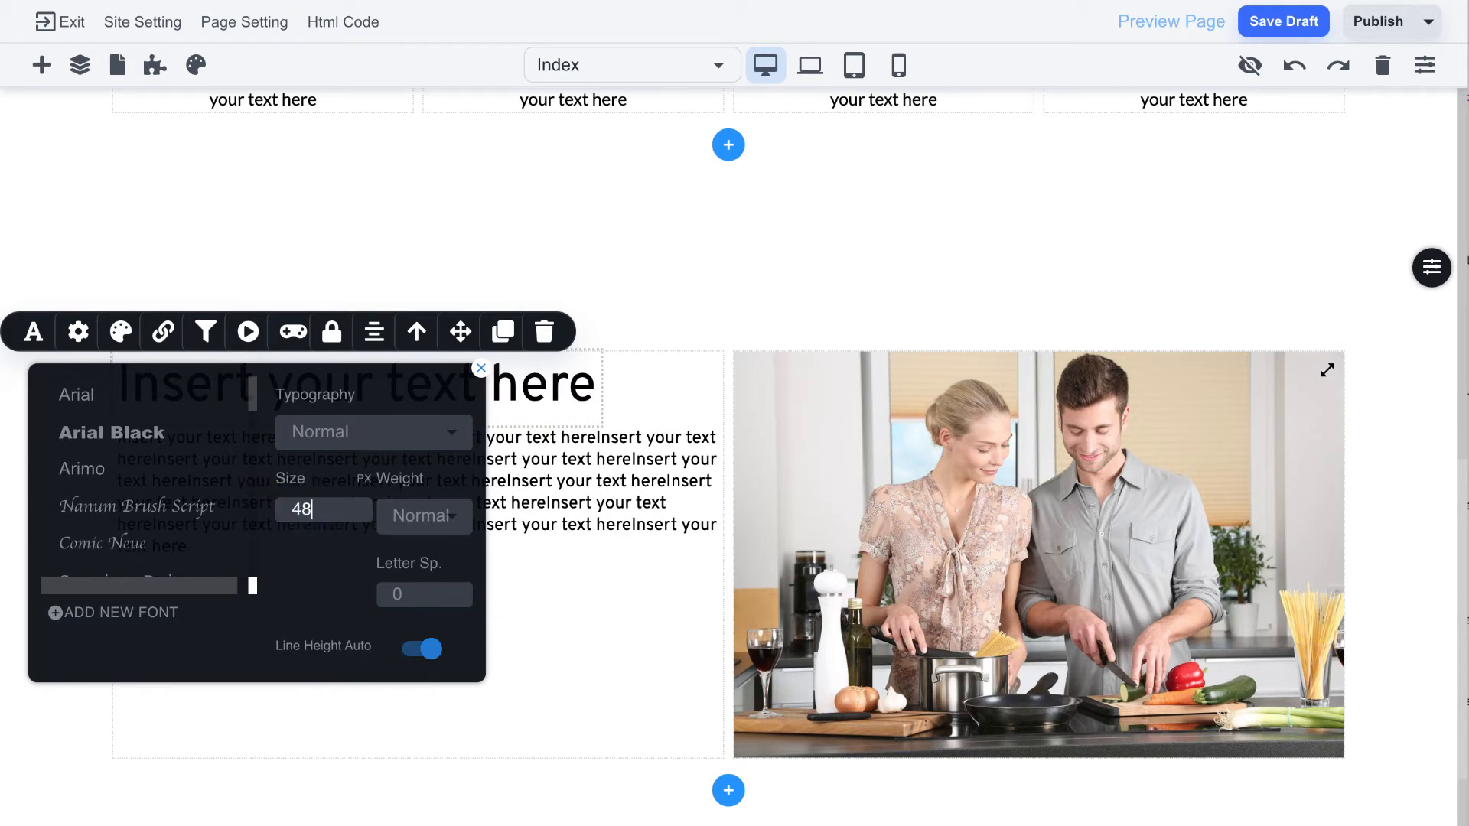
{"action": "key", "text": "BackSpace"}
{"action": "type", "text": "0"}
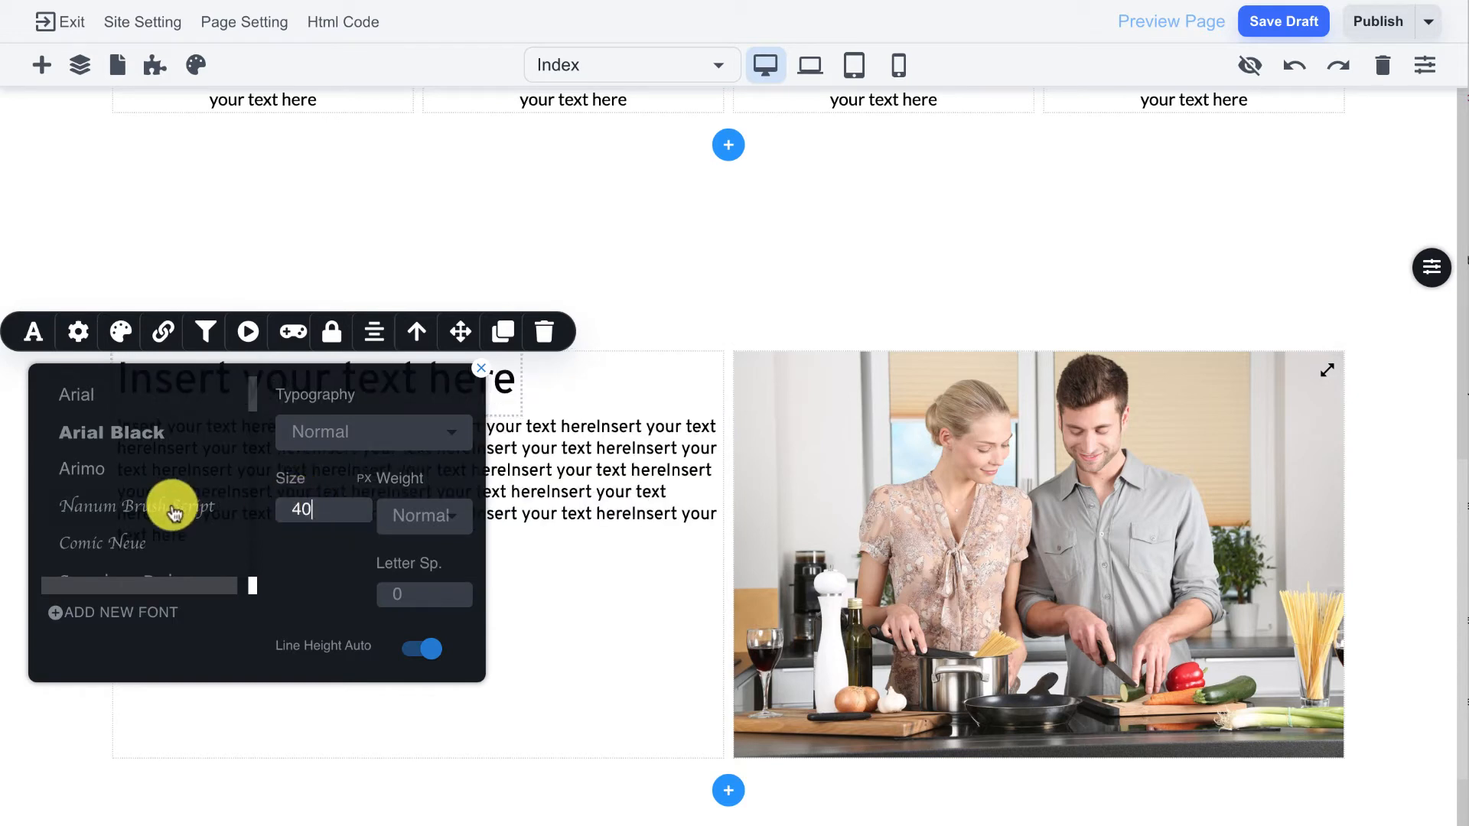
{"action": "scroll", "coordinate": [167, 508], "scroll_direction": "down", "scroll_amount": 3}
{"action": "left_click", "coordinate": [111, 511]}
Add a gap of a little over 30 px above the paragraph beside the couple photo.
{"action": "left_click", "coordinate": [515, 488]}
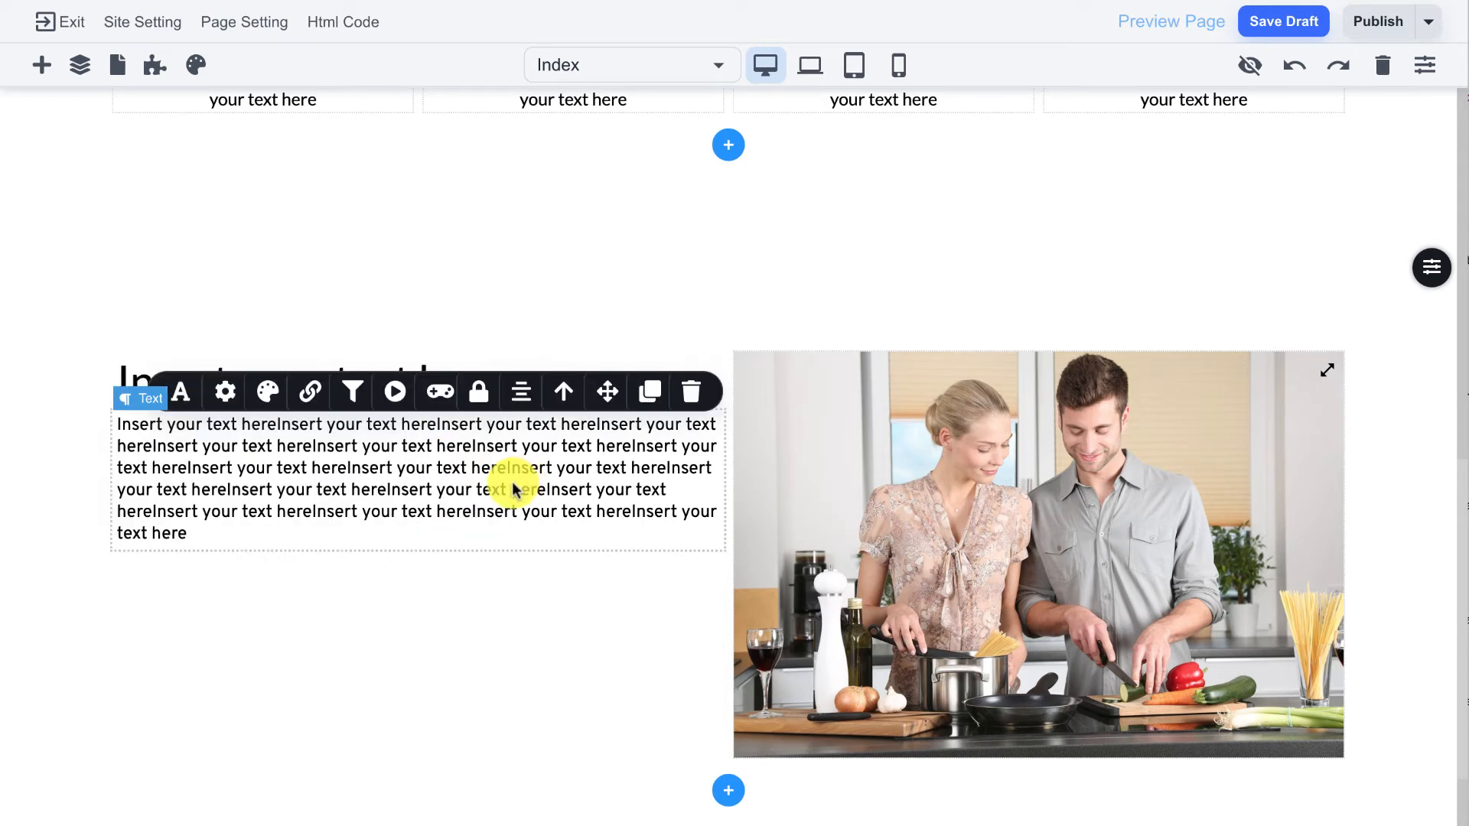
{"action": "left_click", "coordinate": [225, 392]}
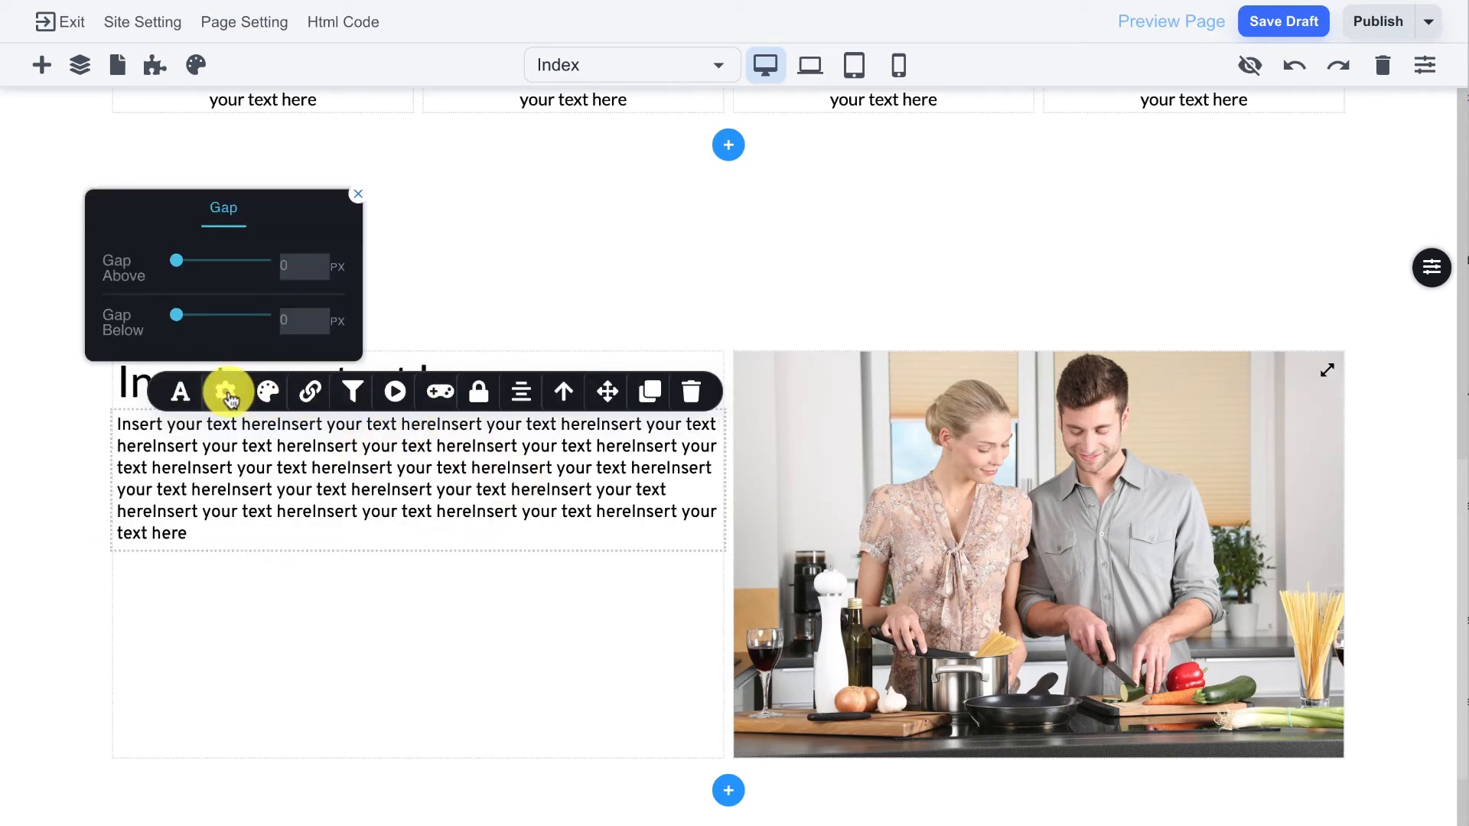
{"action": "left_click_drag", "start_coordinate": [176, 261], "coordinate": [204, 259]}
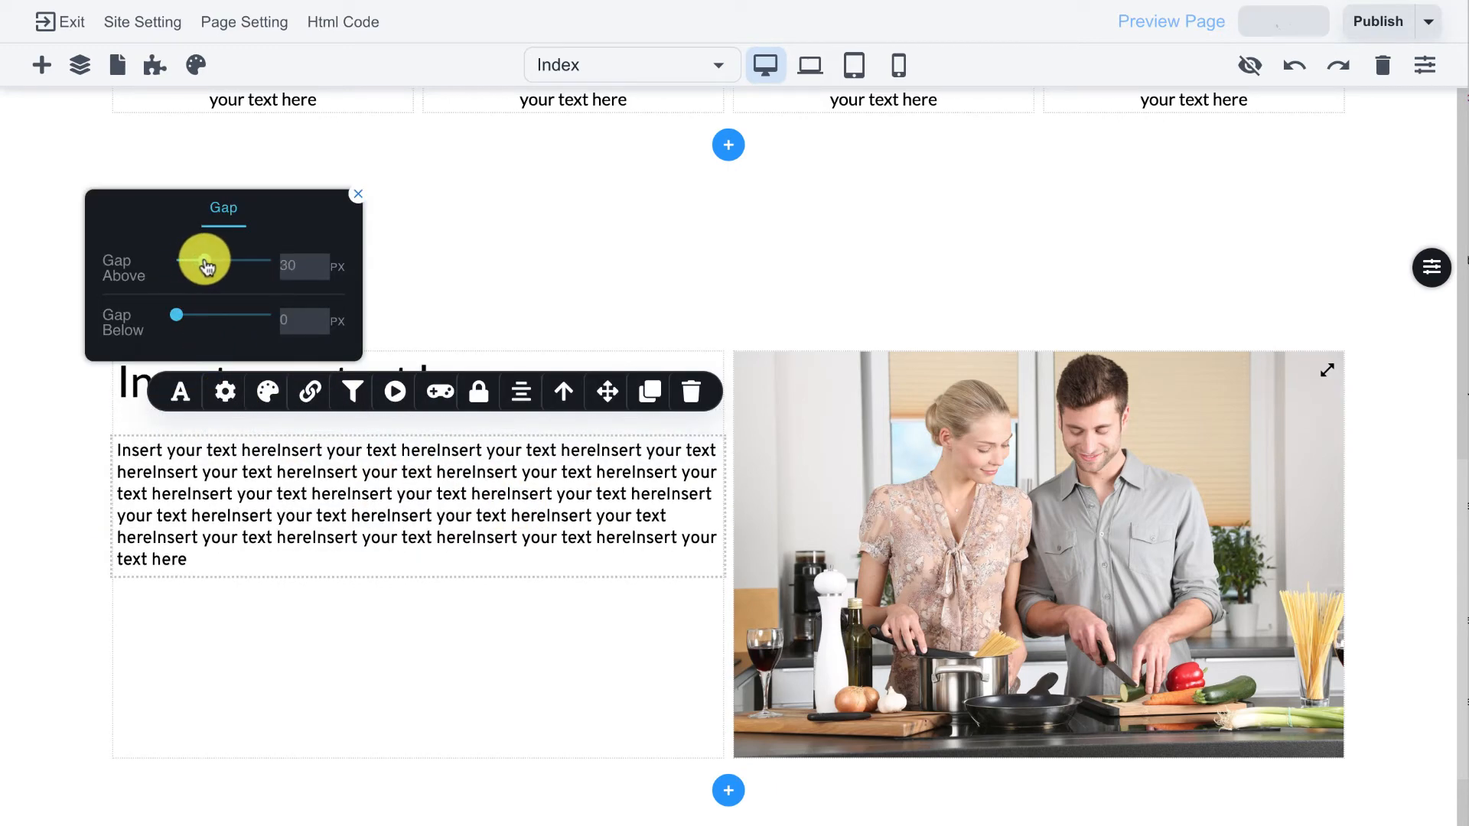
{"action": "left_click", "coordinate": [354, 473]}
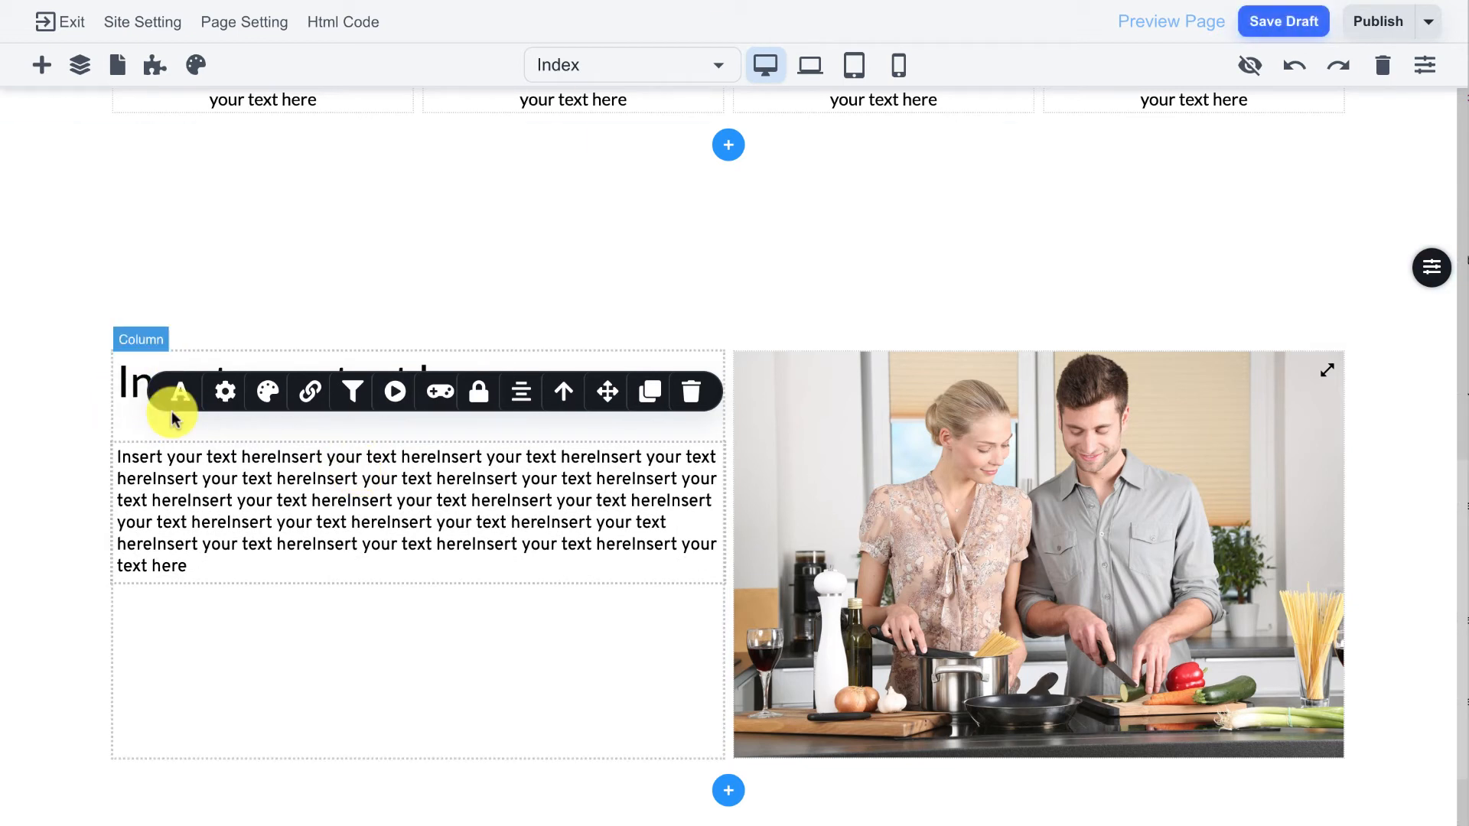
Set the column gap between the text column and the couple photo to 22 px.
{"action": "left_click", "coordinate": [138, 389]}
{"action": "left_click", "coordinate": [604, 390]}
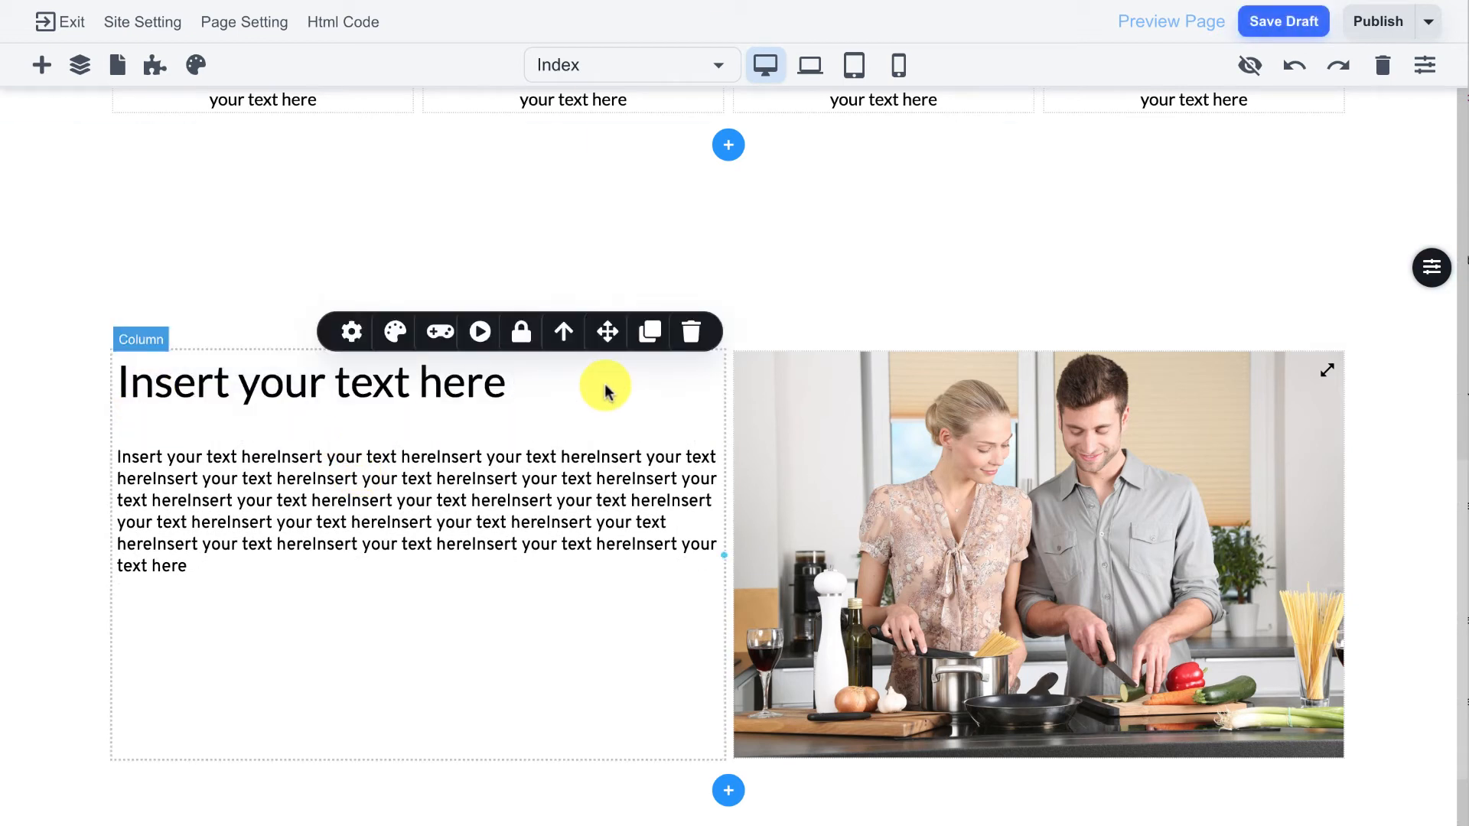
{"action": "left_click", "coordinate": [341, 333]}
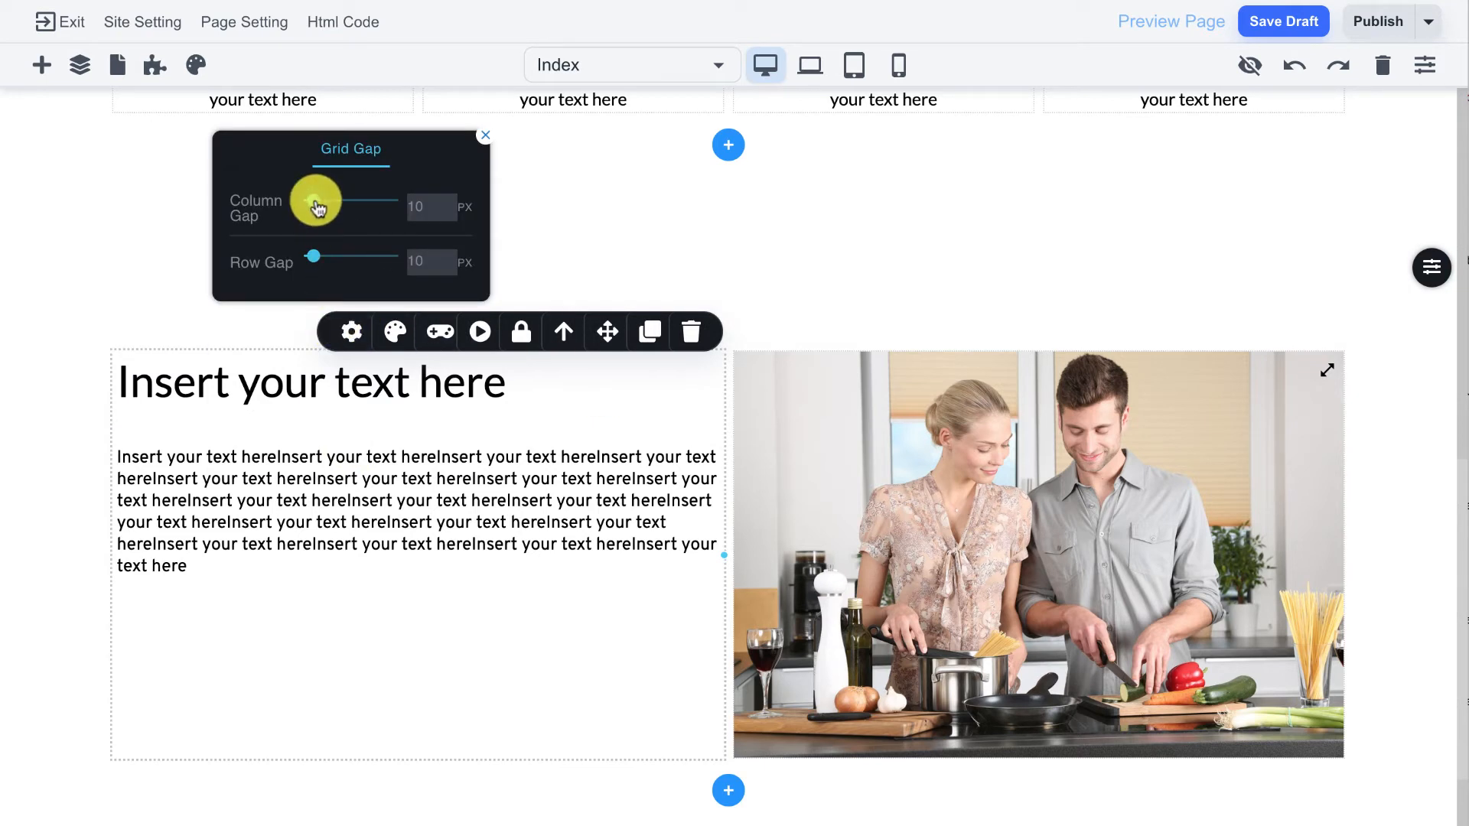
{"action": "left_click_drag", "start_coordinate": [313, 211], "coordinate": [320, 213]}
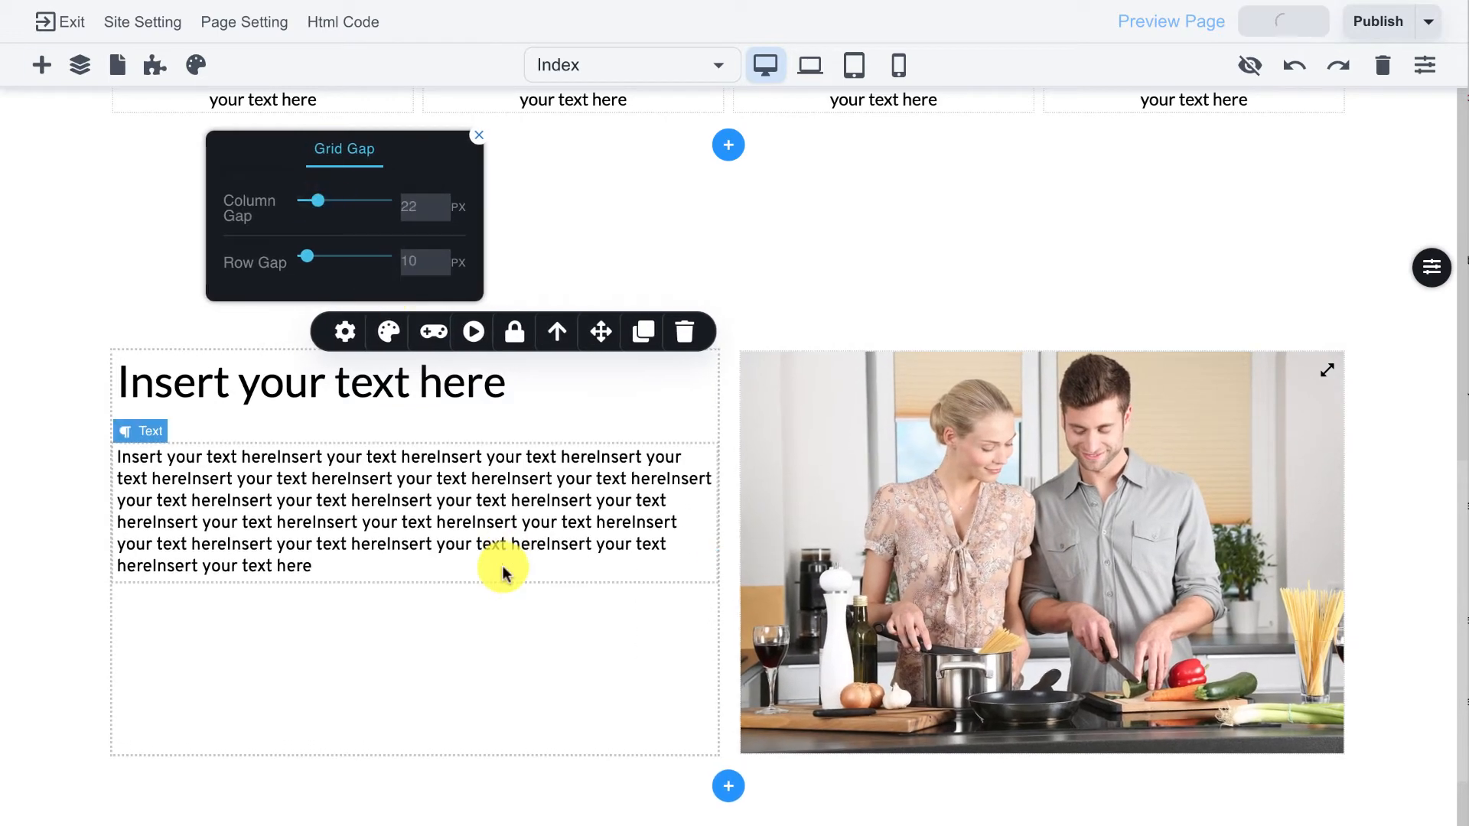
{"action": "left_click", "coordinate": [503, 572]}
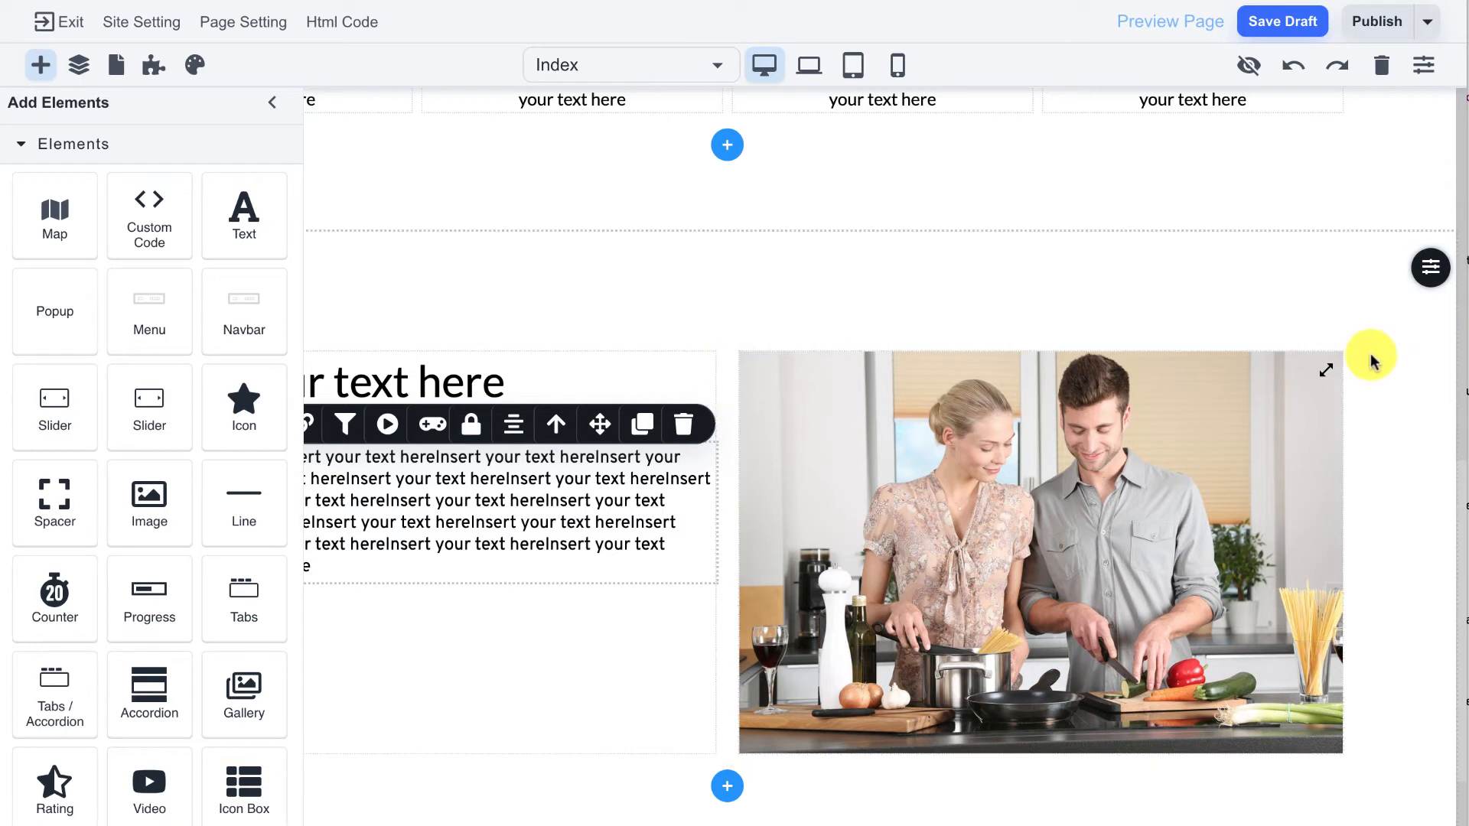
Give the couple-photo section a solid background overlay of DCEEEF at 56 percent opacity.
{"action": "mouse_move", "coordinate": [1429, 270]}
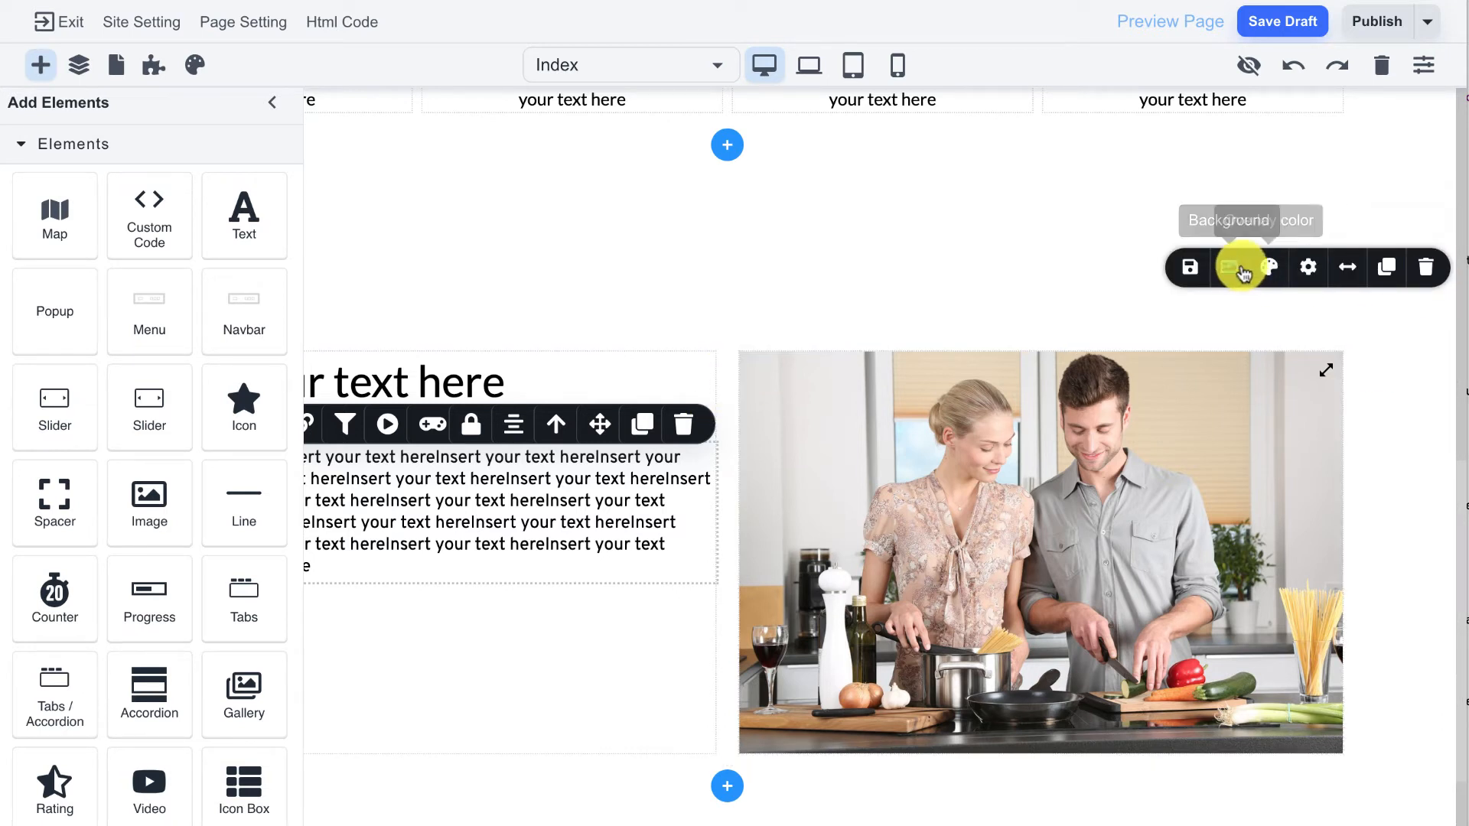
{"action": "left_click", "coordinate": [1269, 266]}
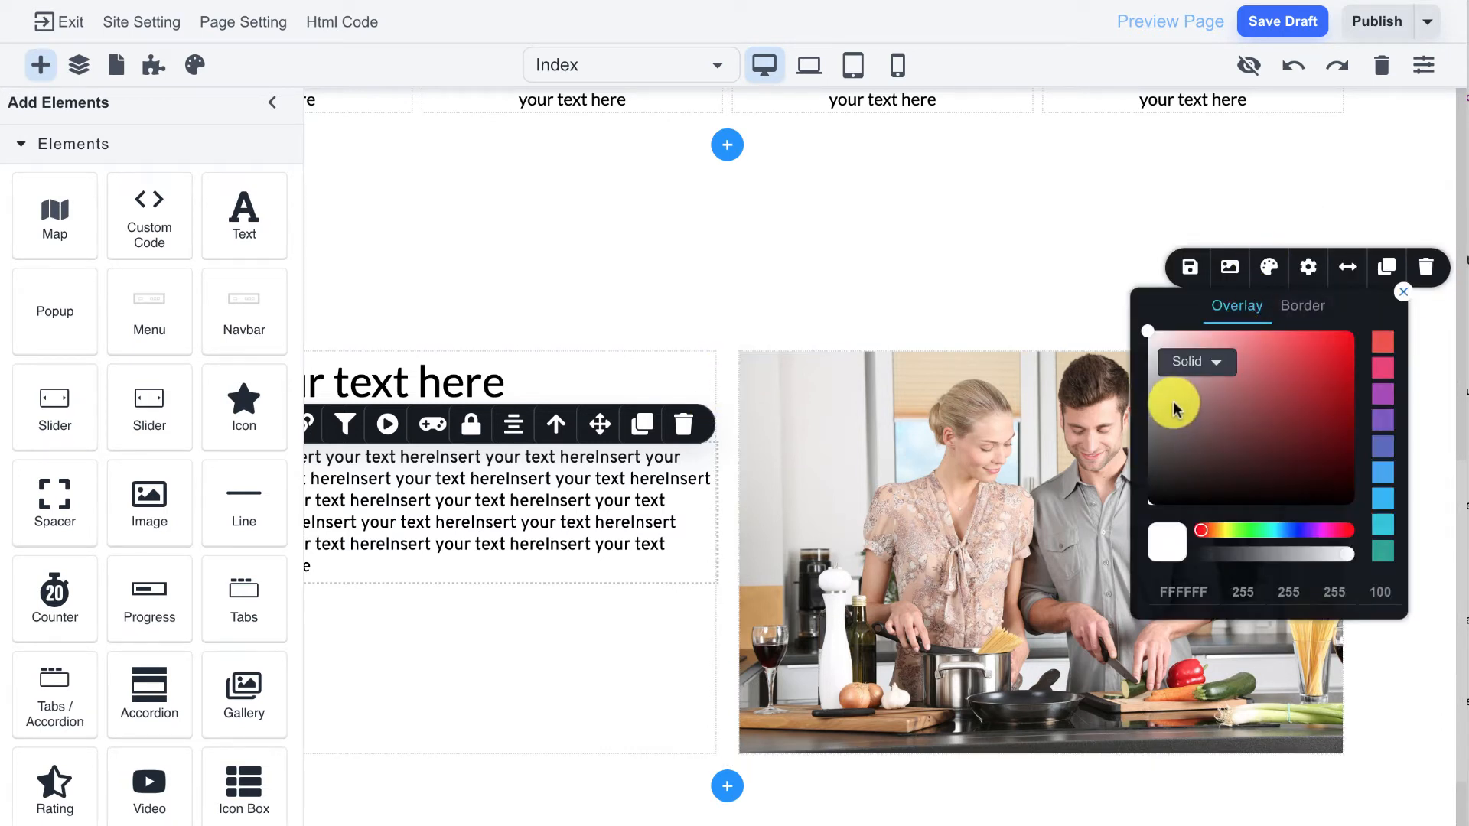
{"action": "left_click_drag", "start_coordinate": [1244, 535], "coordinate": [1275, 531]}
{"action": "left_click_drag", "start_coordinate": [1187, 426], "coordinate": [1164, 342]}
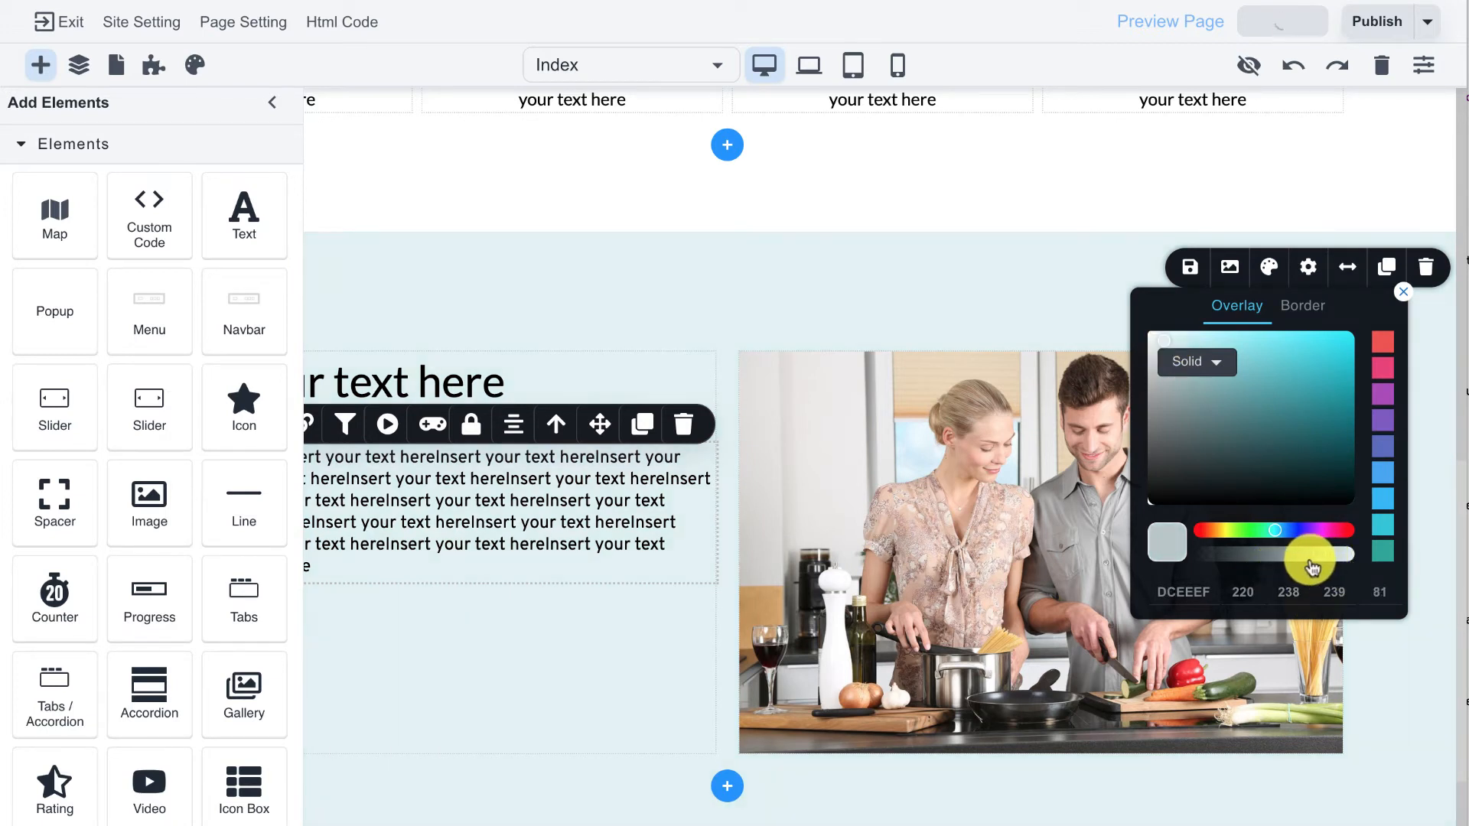
{"action": "left_click_drag", "start_coordinate": [1290, 567], "coordinate": [1285, 567]}
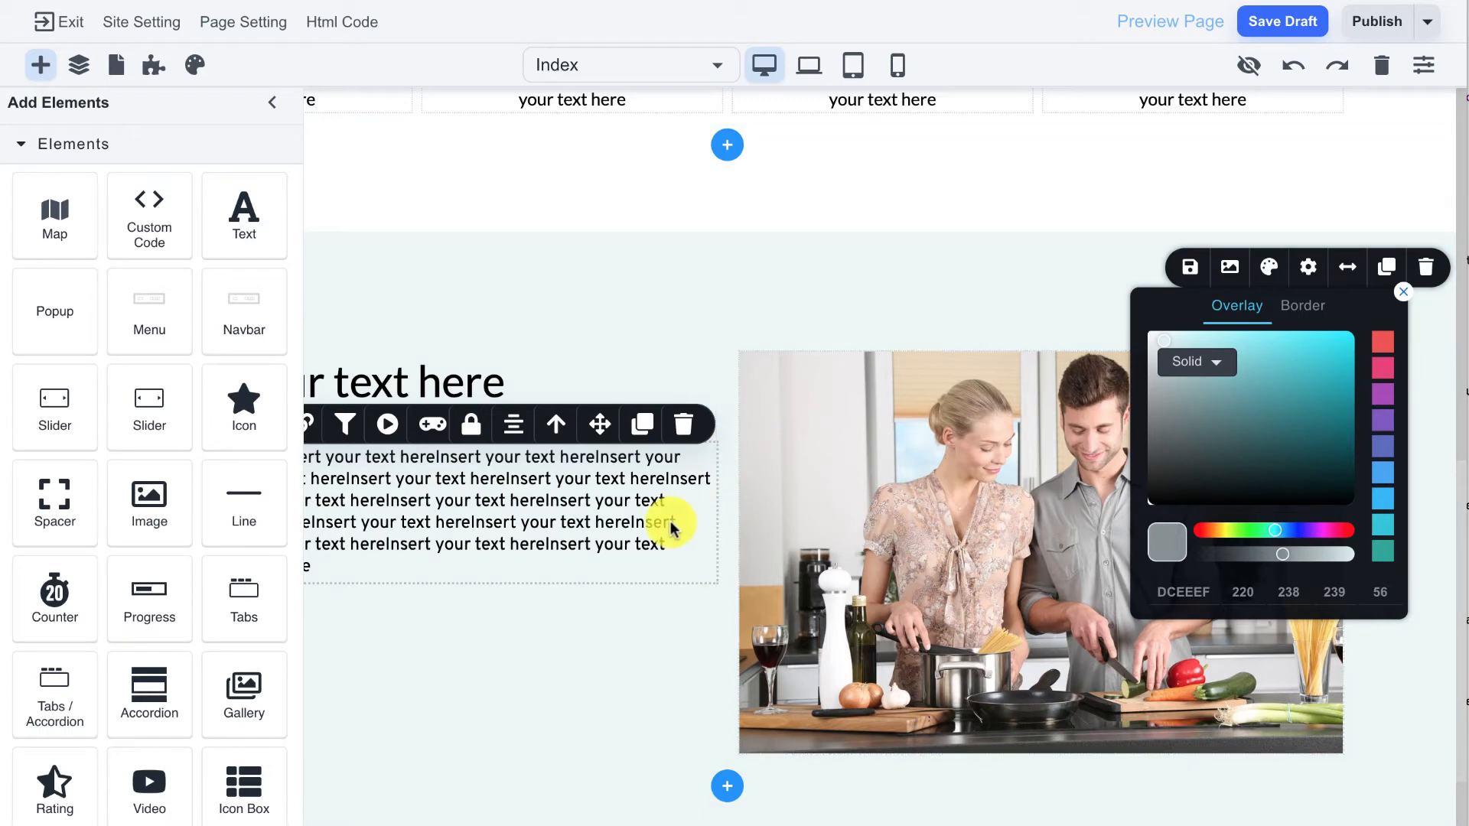
{"action": "left_click", "coordinate": [38, 65]}
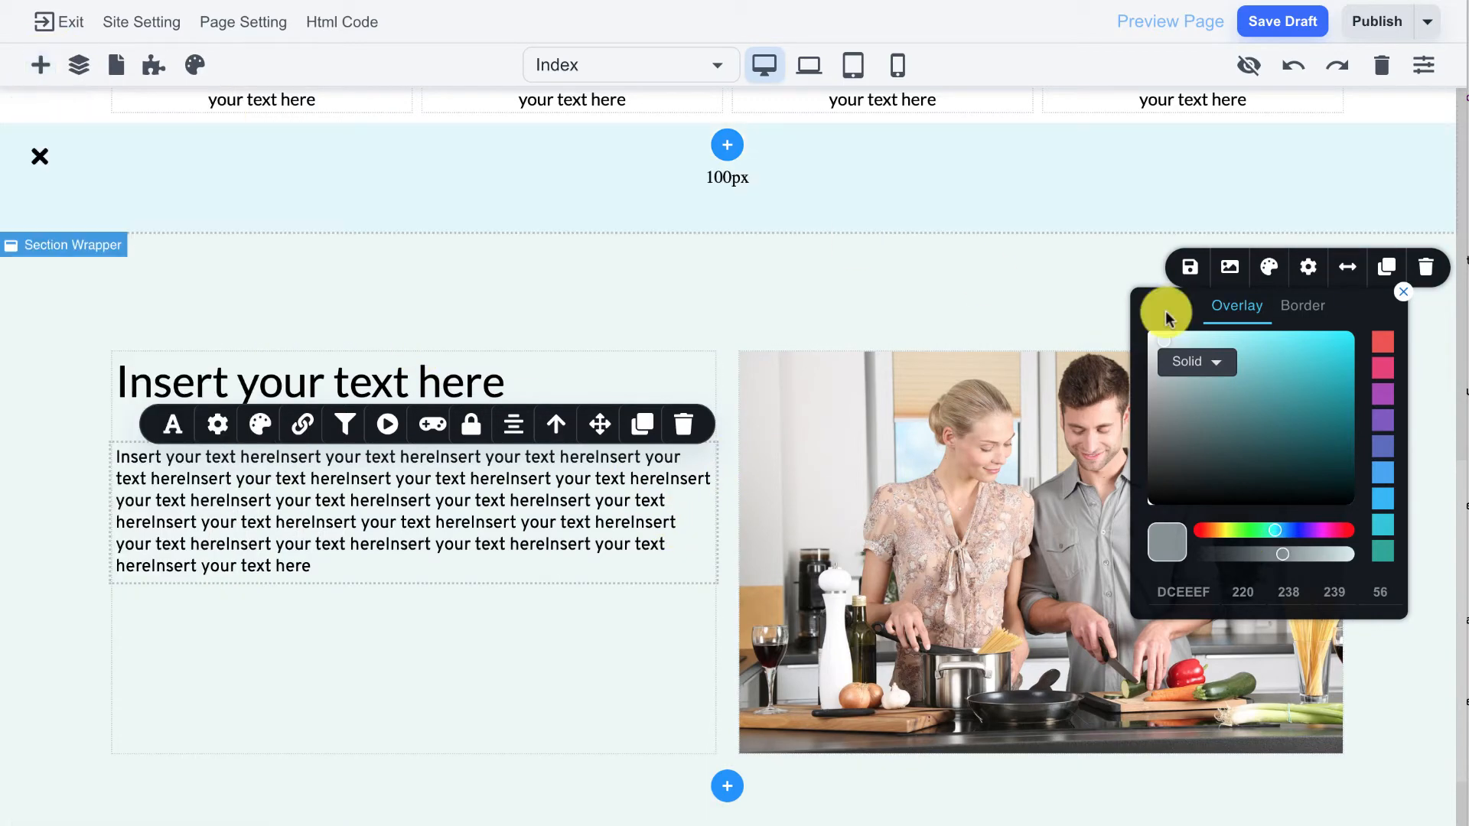
{"action": "left_click", "coordinate": [1403, 295]}
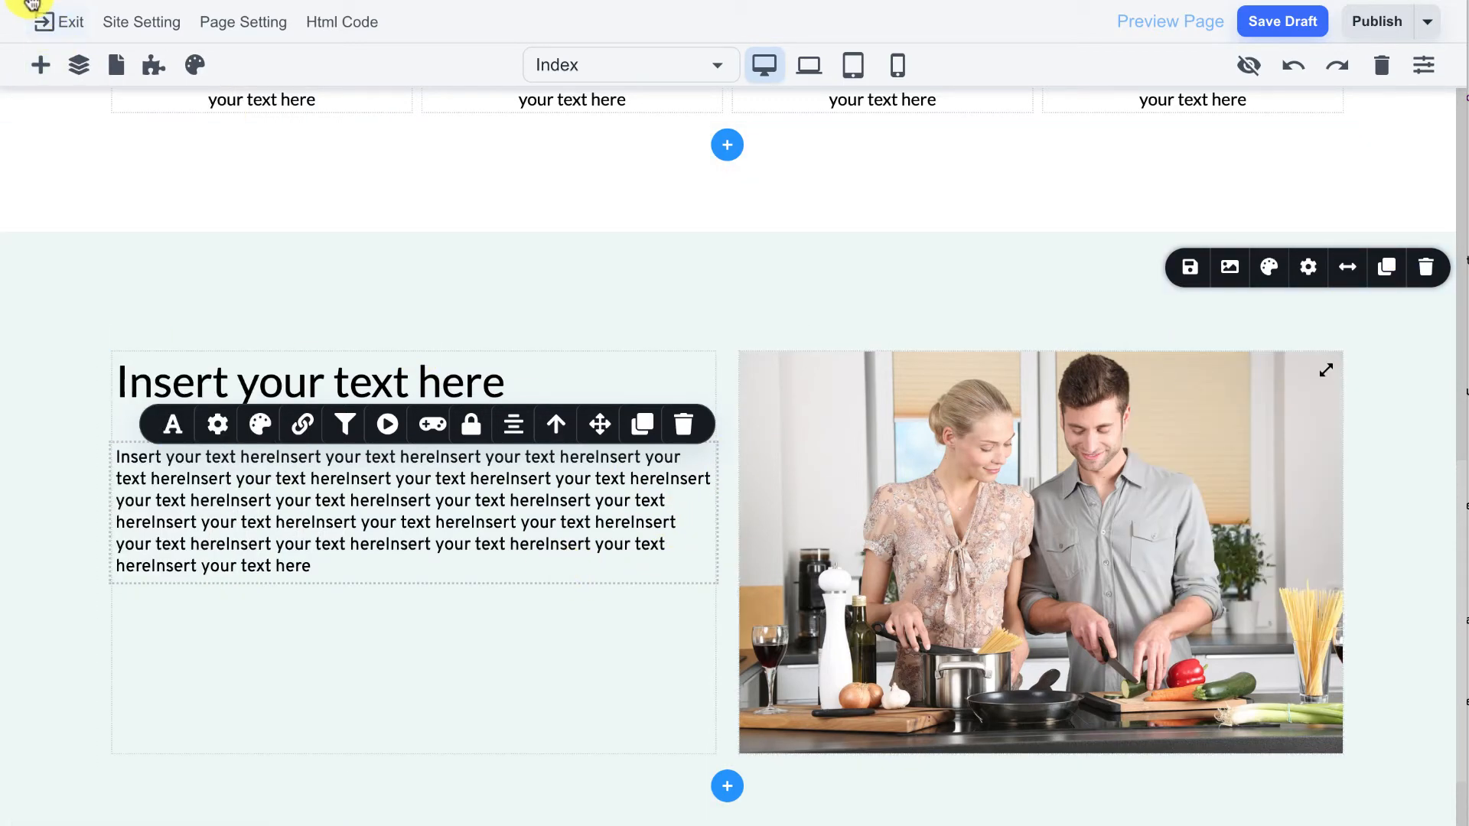
Add a Button element below the paragraph beside the couple photo.
{"action": "left_click", "coordinate": [40, 64]}
{"action": "scroll", "coordinate": [158, 377], "scroll_direction": "down", "scroll_amount": 4}
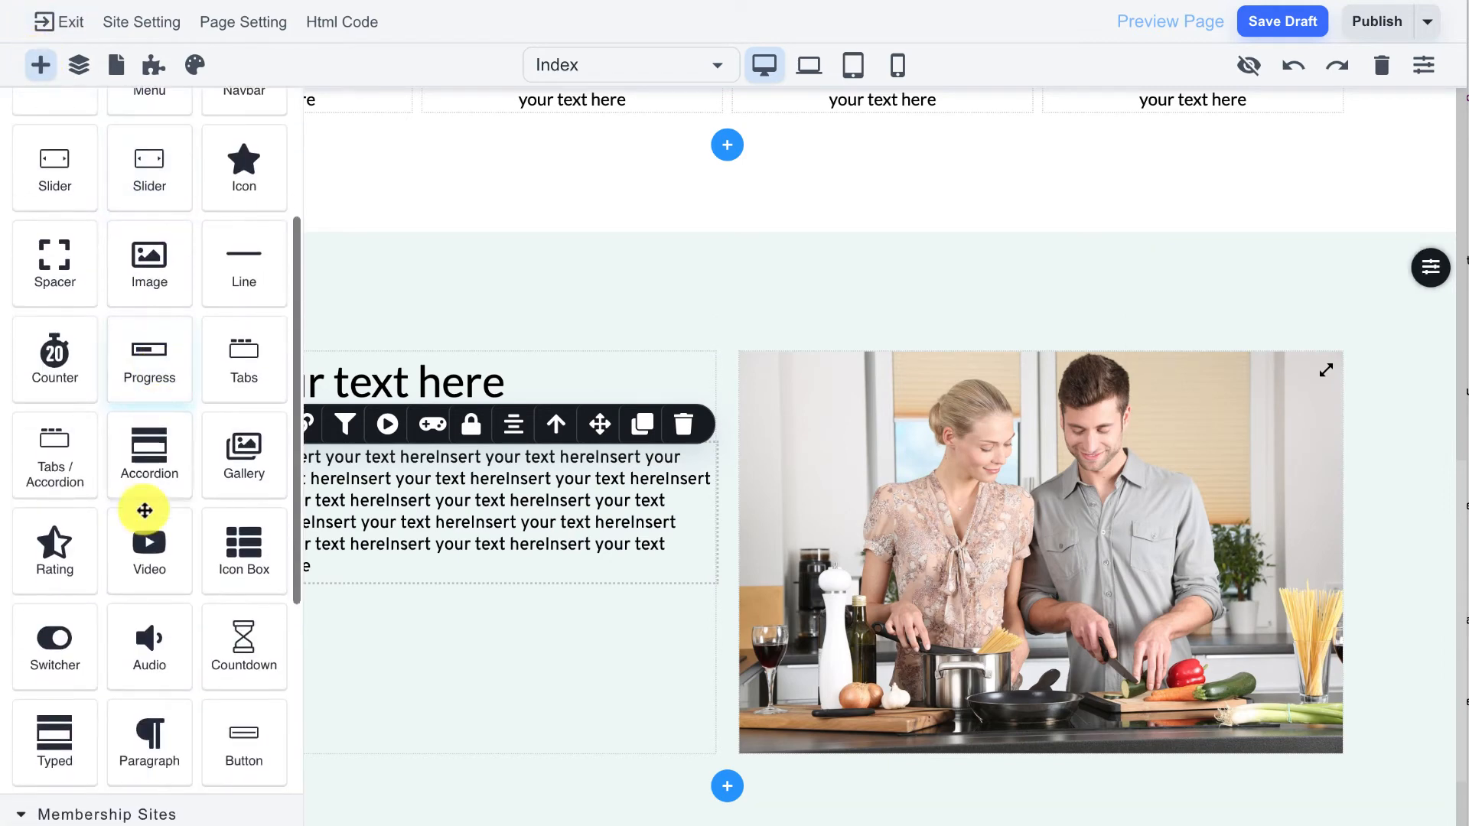
{"action": "scroll", "coordinate": [191, 627], "scroll_direction": "down", "scroll_amount": 1}
{"action": "left_click_drag", "start_coordinate": [240, 682], "coordinate": [497, 610]}
{"action": "left_click", "coordinate": [501, 614]}
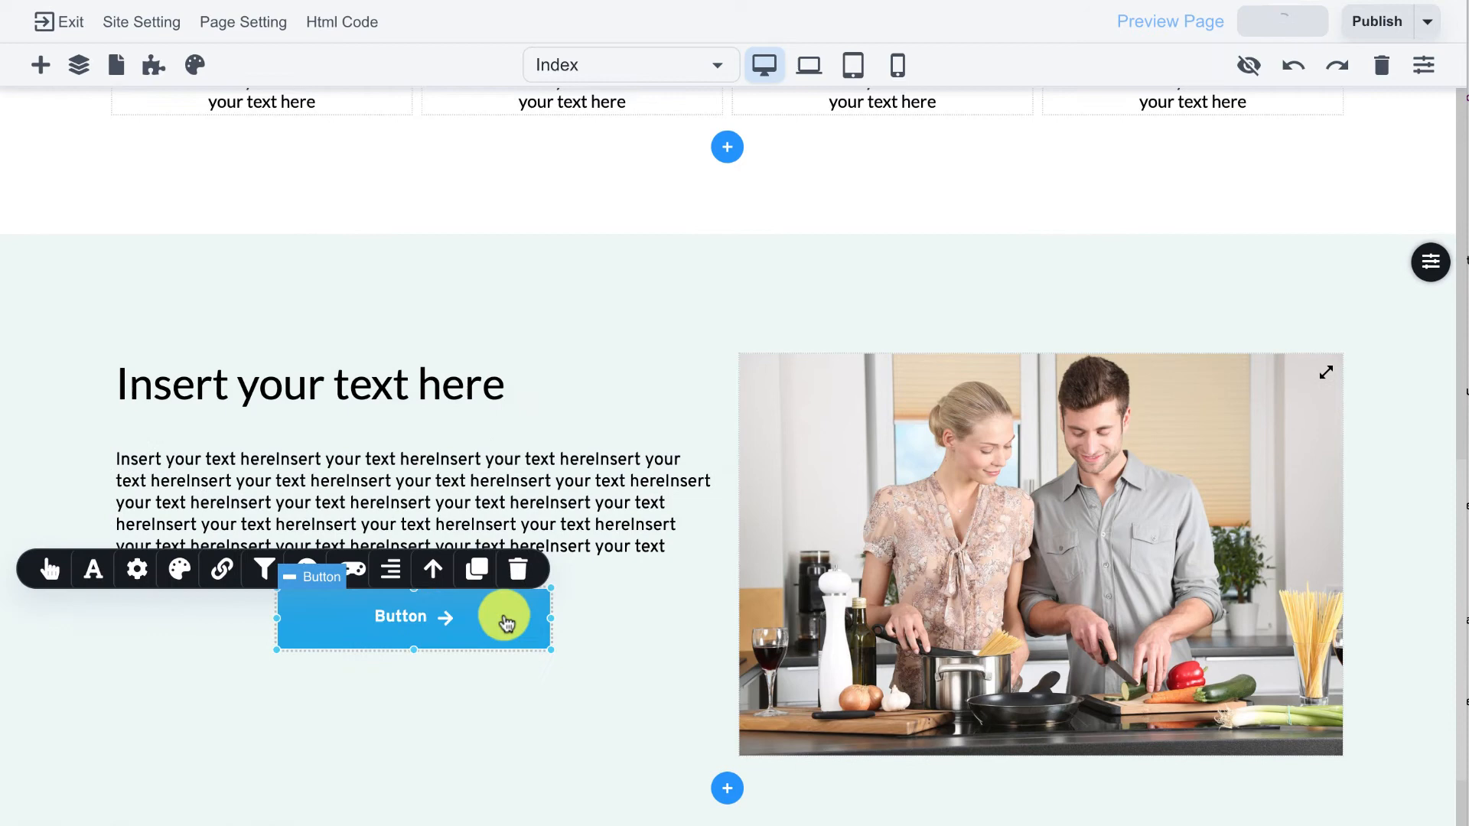
Replace the button's arrow icon with the clock icon.
{"action": "left_click", "coordinate": [44, 573]}
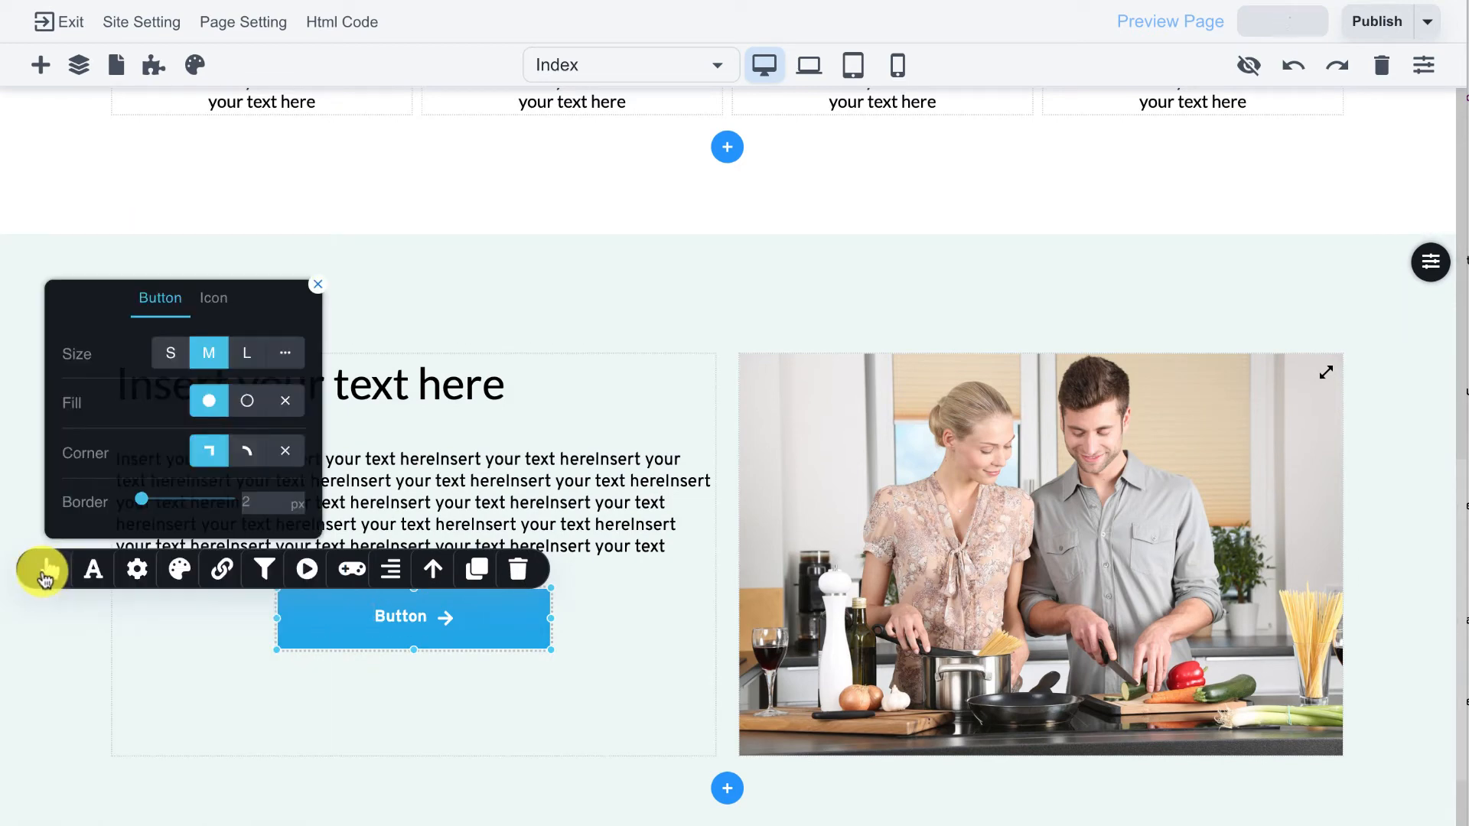
{"action": "left_click", "coordinate": [220, 307]}
{"action": "left_click", "coordinate": [277, 352]}
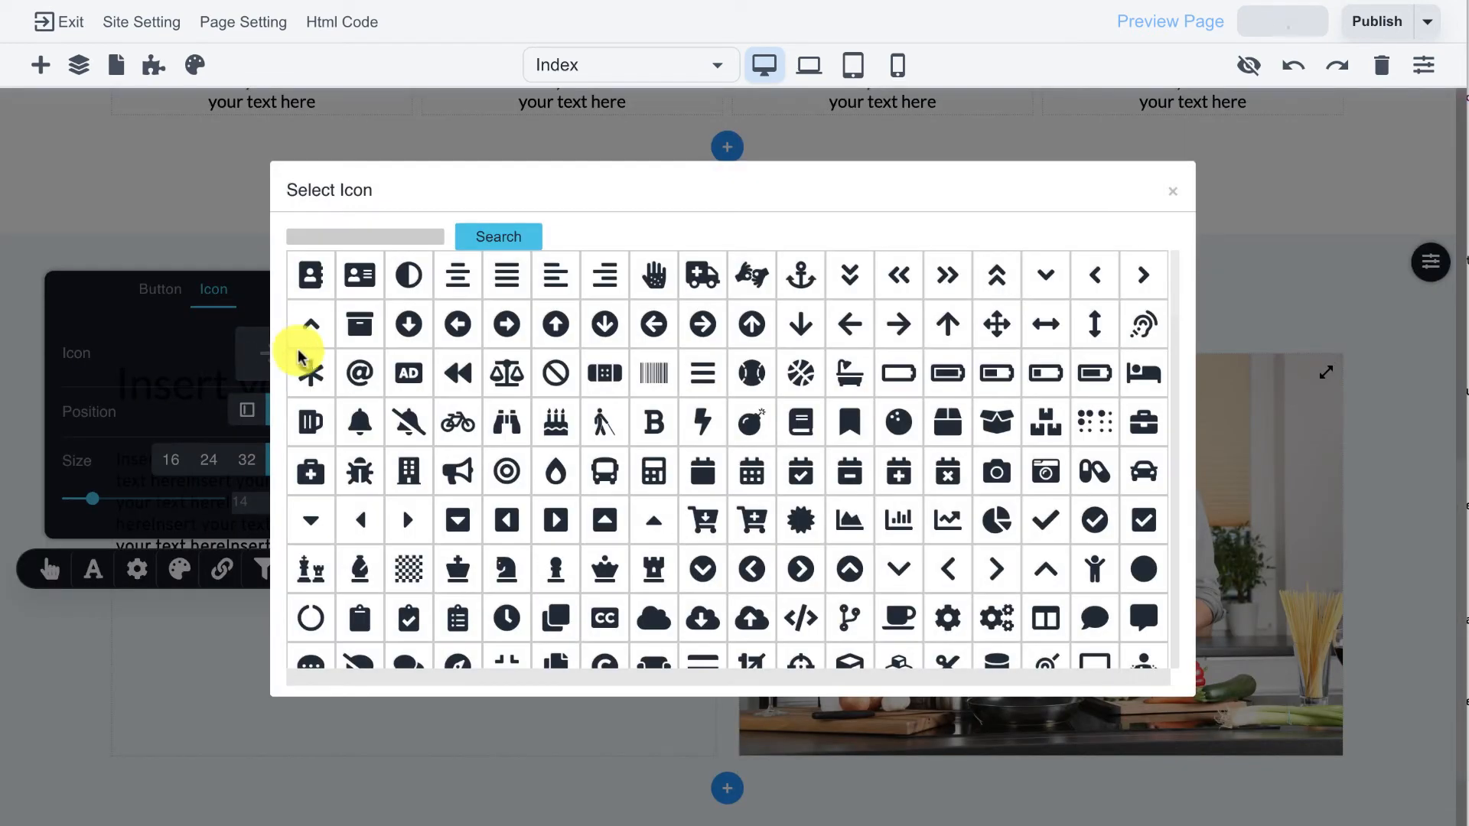
{"action": "left_click", "coordinate": [509, 617]}
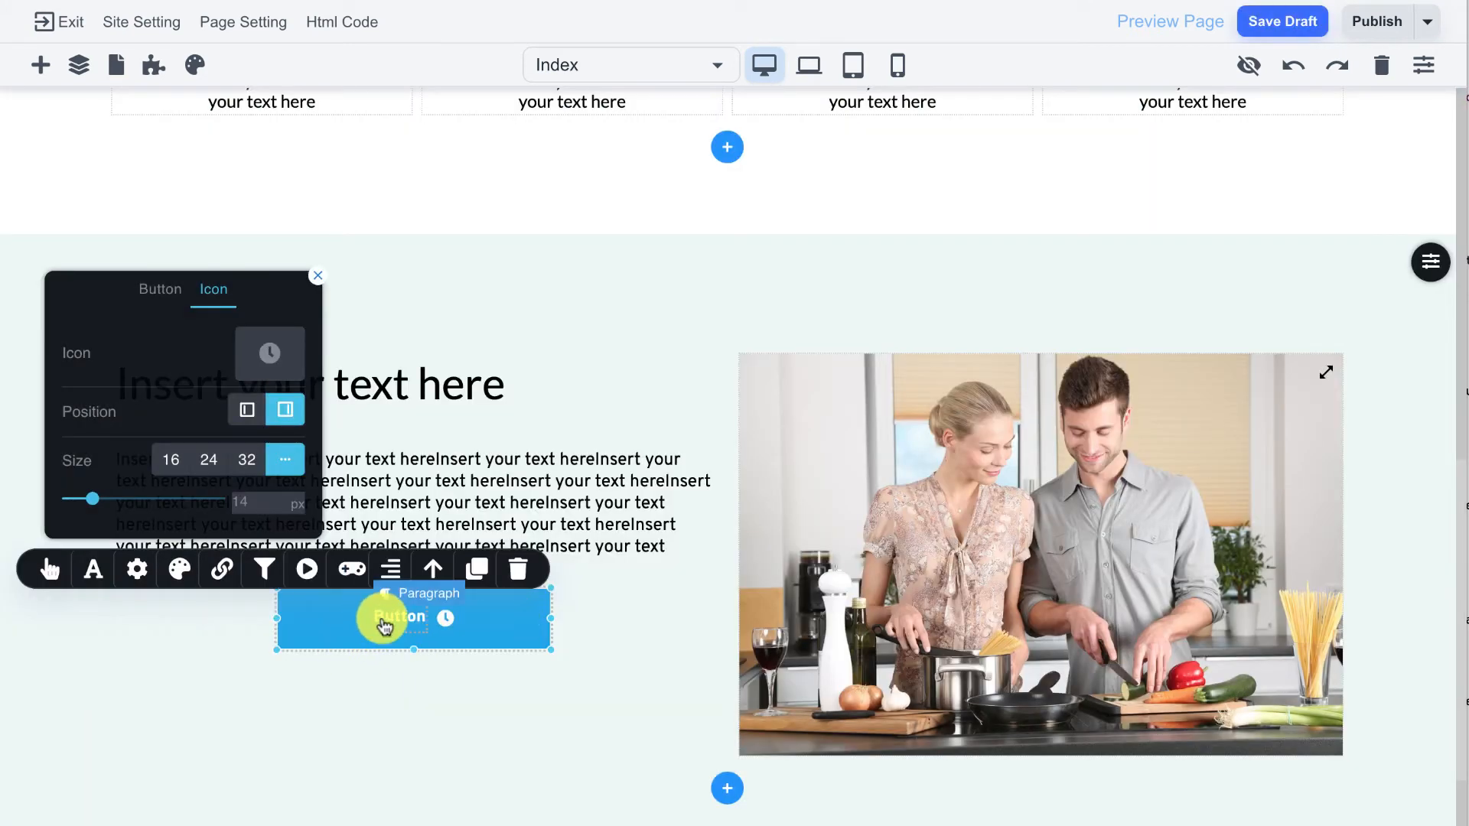
Change the button's label to "Click Here".
{"action": "left_click", "coordinate": [385, 626]}
{"action": "type", "text": "Click Here"}
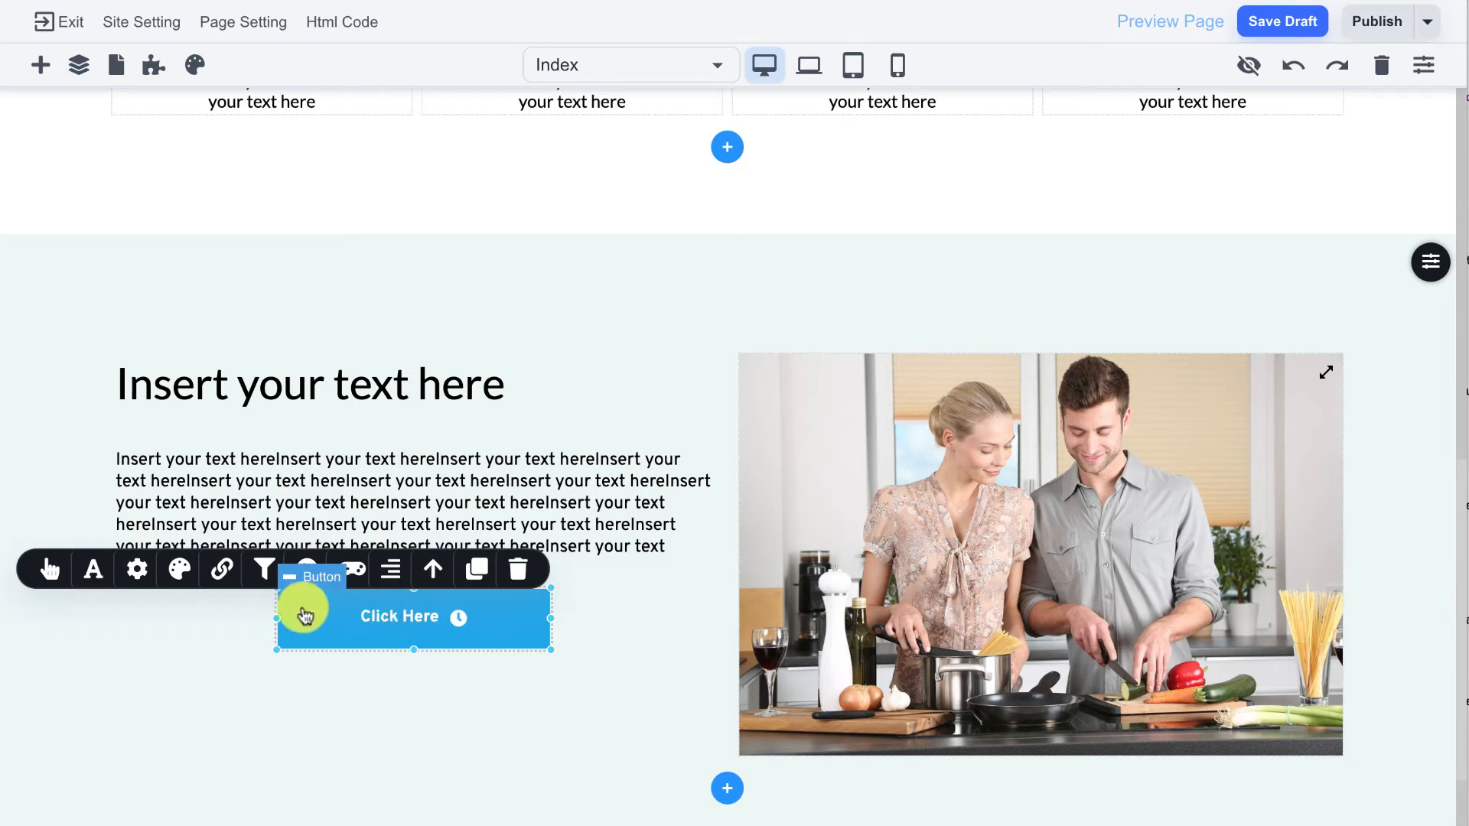
{"action": "left_click", "coordinate": [570, 501]}
Add a new blank section below the couple-photo section.
{"action": "scroll", "coordinate": [682, 531], "scroll_direction": "down", "scroll_amount": 3}
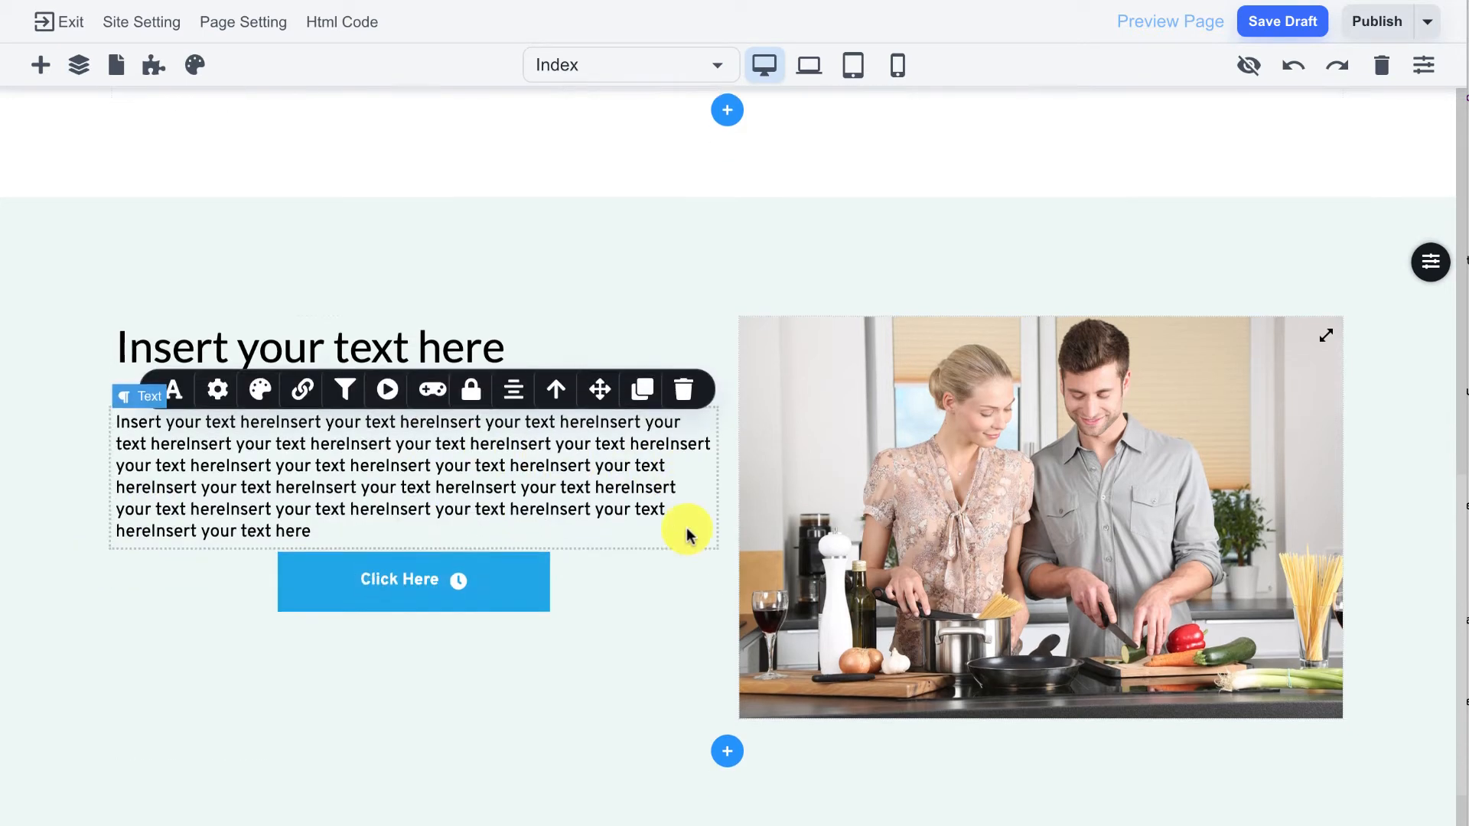
{"action": "left_click", "coordinate": [723, 727]}
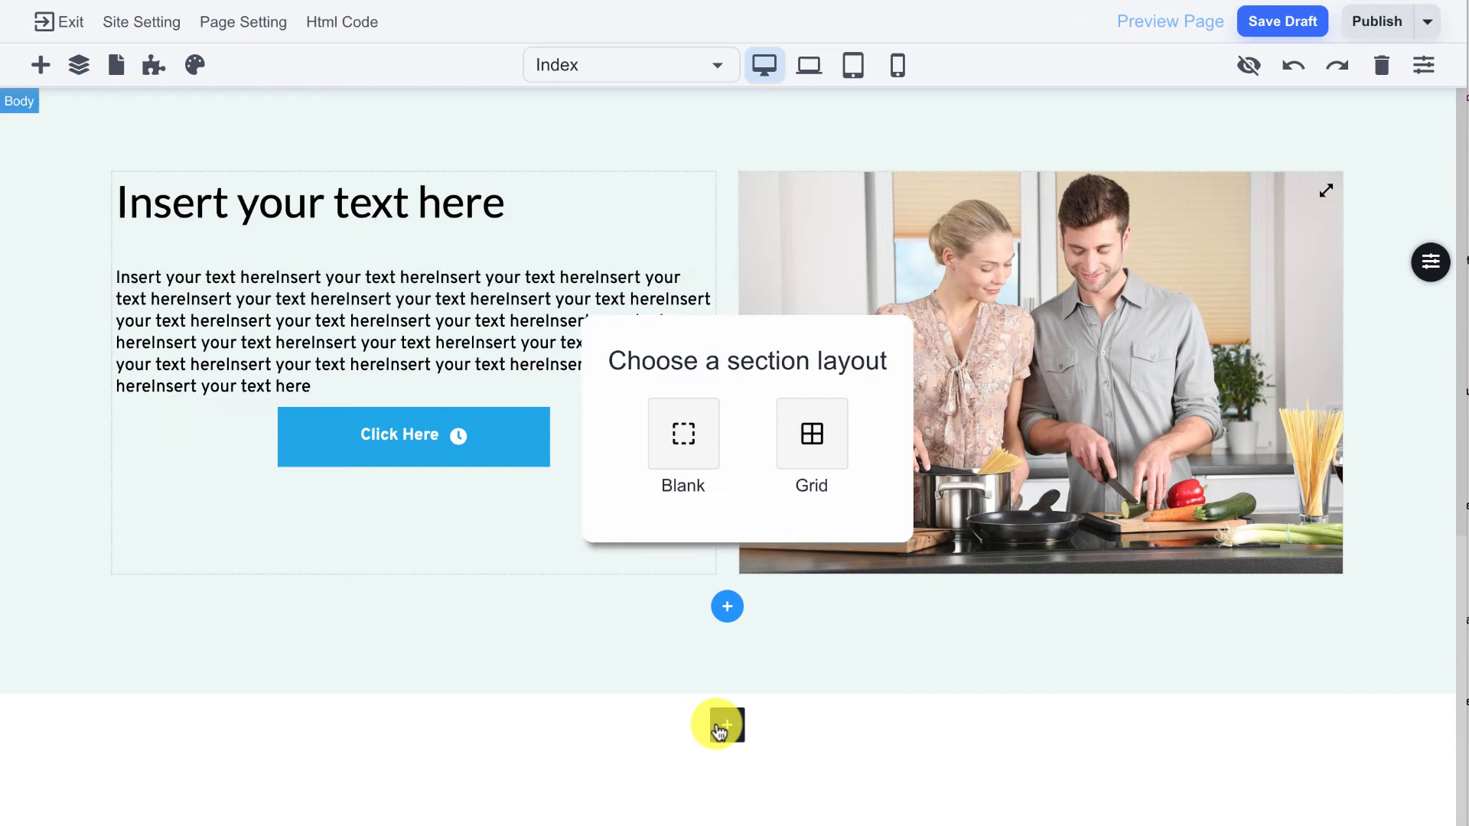
{"action": "left_click", "coordinate": [680, 457]}
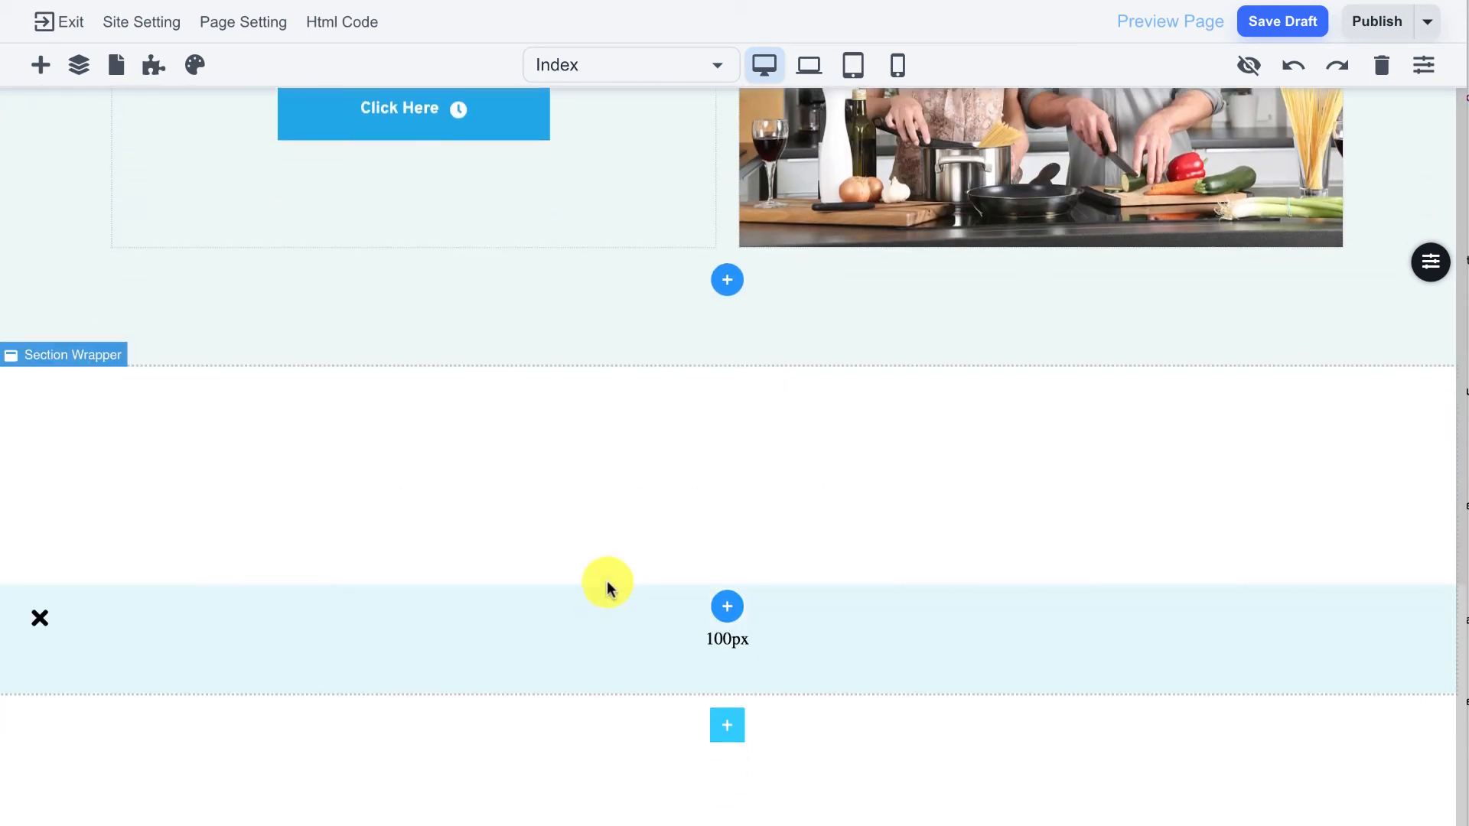
Place a grid in the new blank section with the 4 x 1 layout.
{"action": "left_click", "coordinate": [41, 65]}
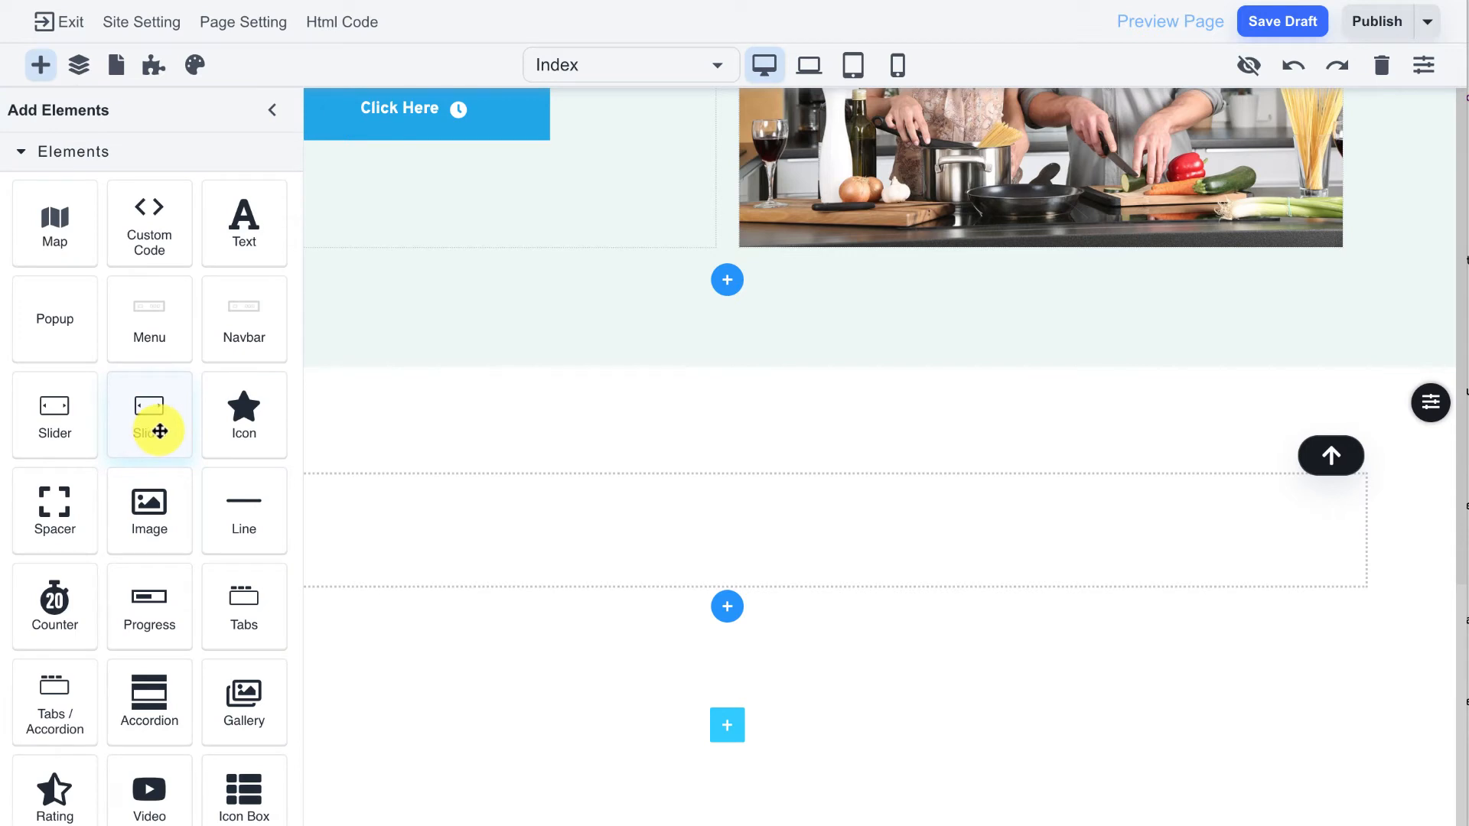
{"action": "scroll", "coordinate": [159, 431], "scroll_direction": "down", "scroll_amount": 8}
{"action": "left_click_drag", "start_coordinate": [153, 639], "coordinate": [556, 536]}
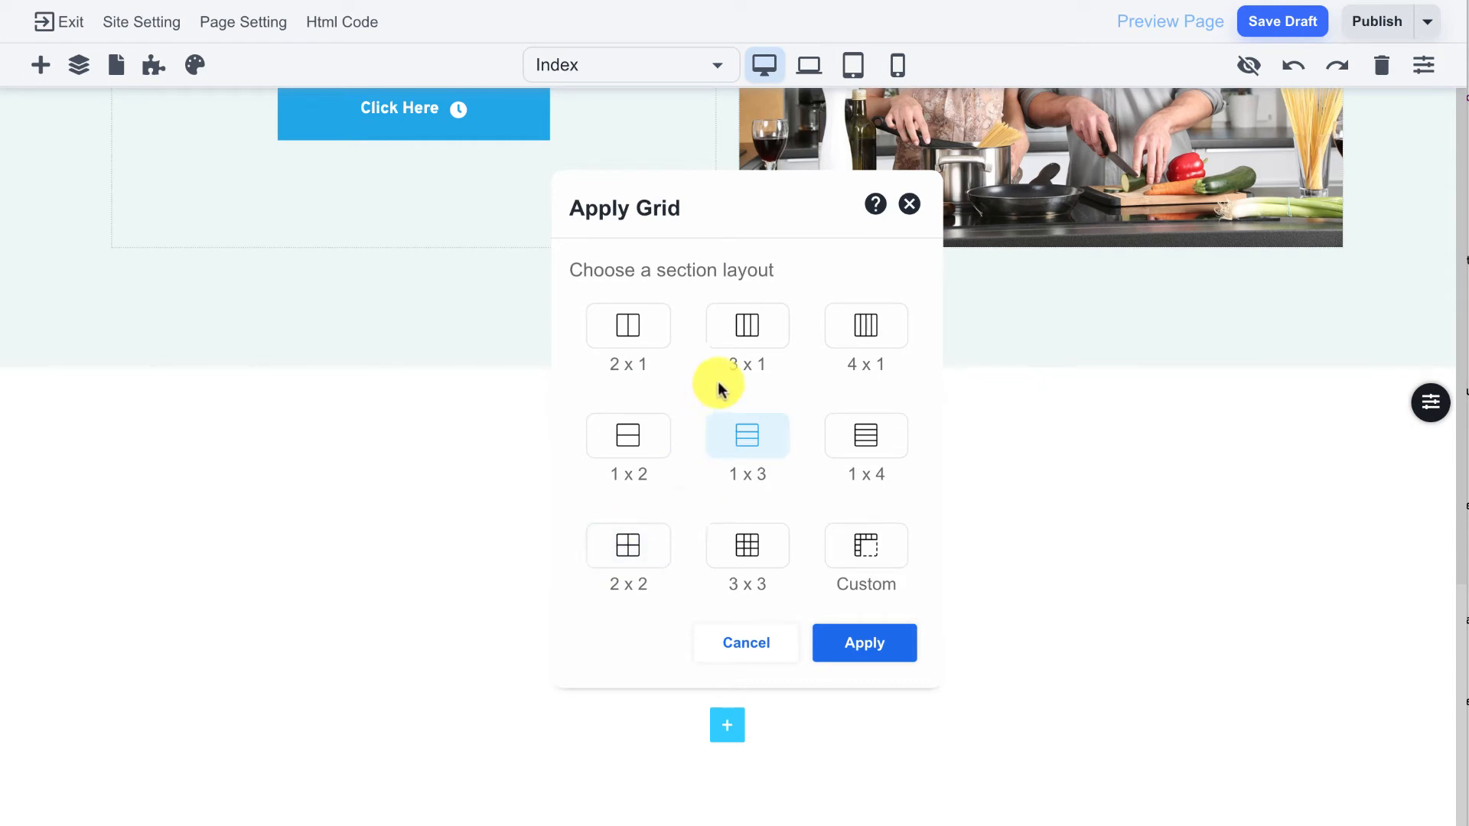
{"action": "left_click", "coordinate": [861, 335]}
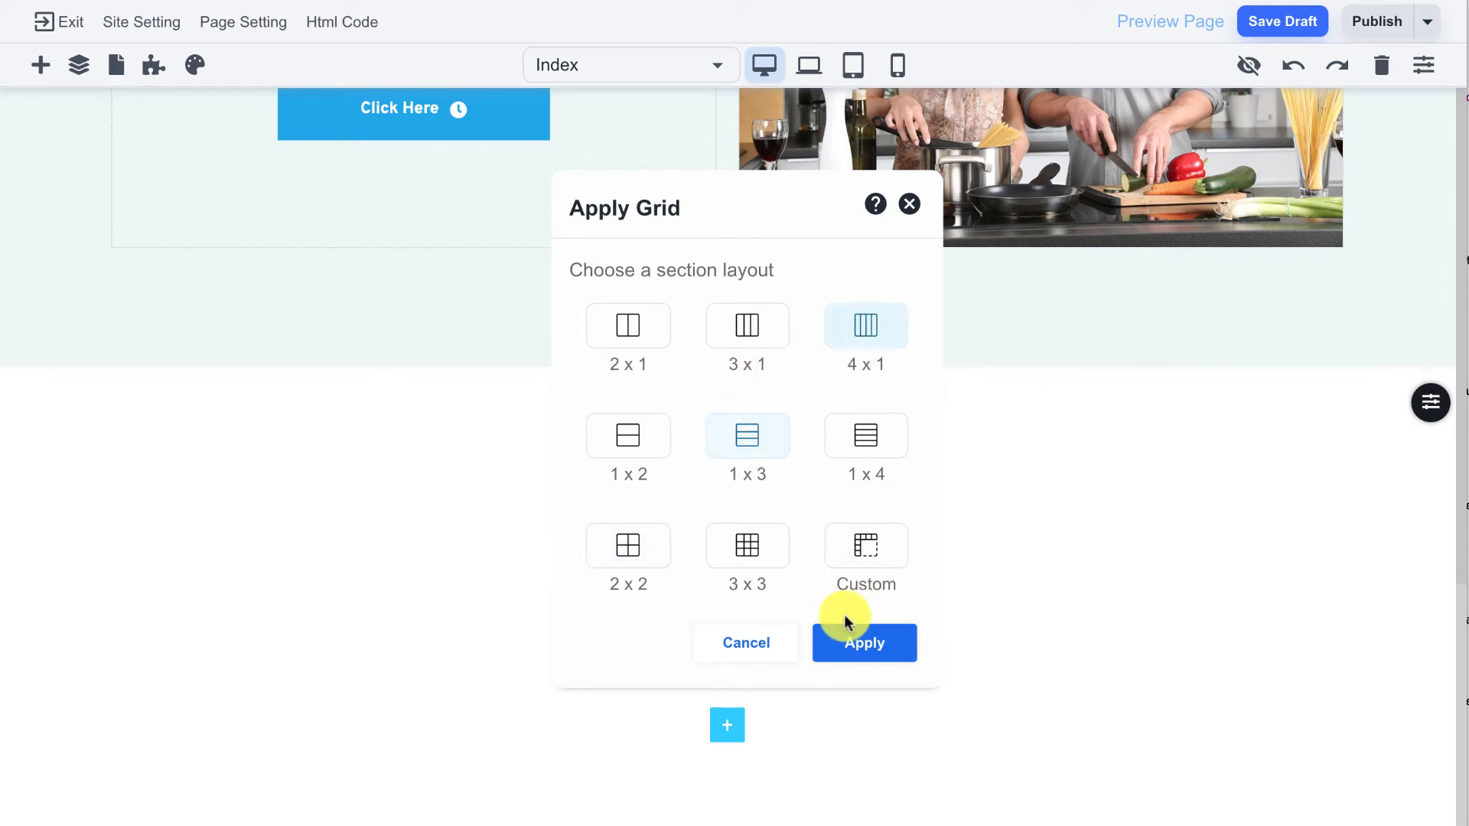
{"action": "left_click", "coordinate": [840, 636]}
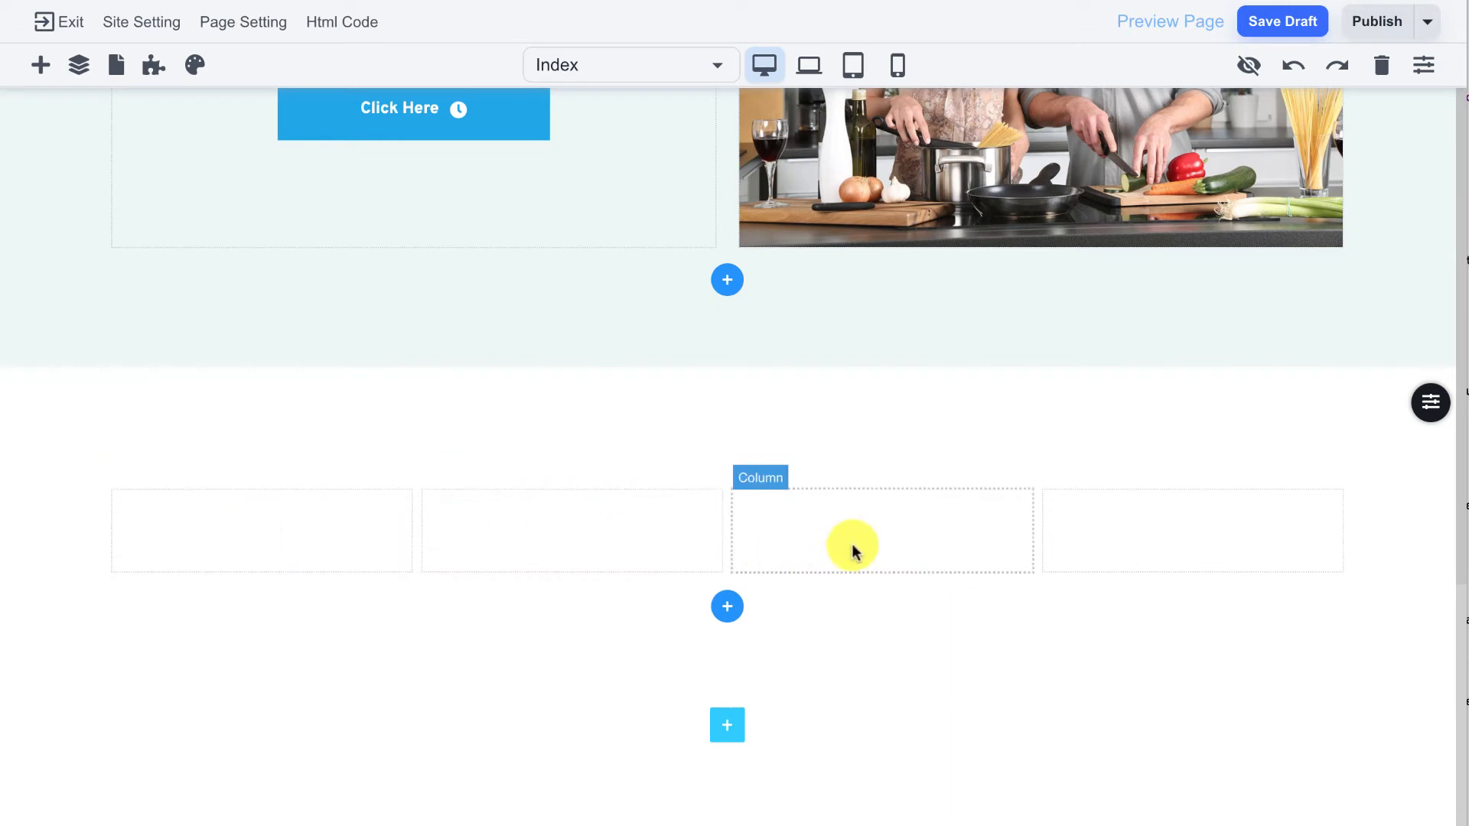
Add a text element to the fourth column of the new grid and duplicate it.
{"action": "left_click", "coordinate": [40, 64]}
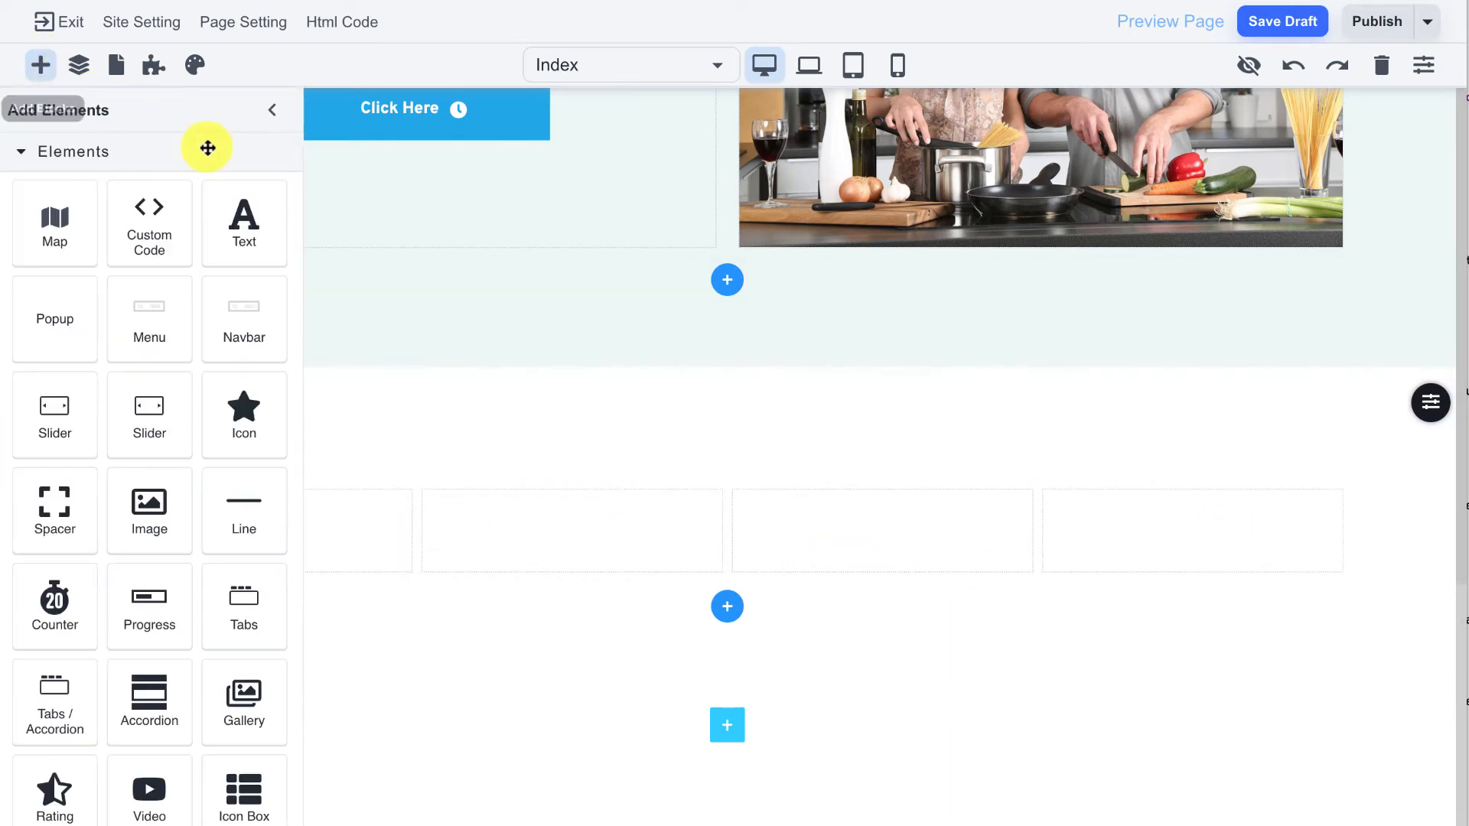
{"action": "left_click_drag", "start_coordinate": [244, 218], "coordinate": [1132, 520]}
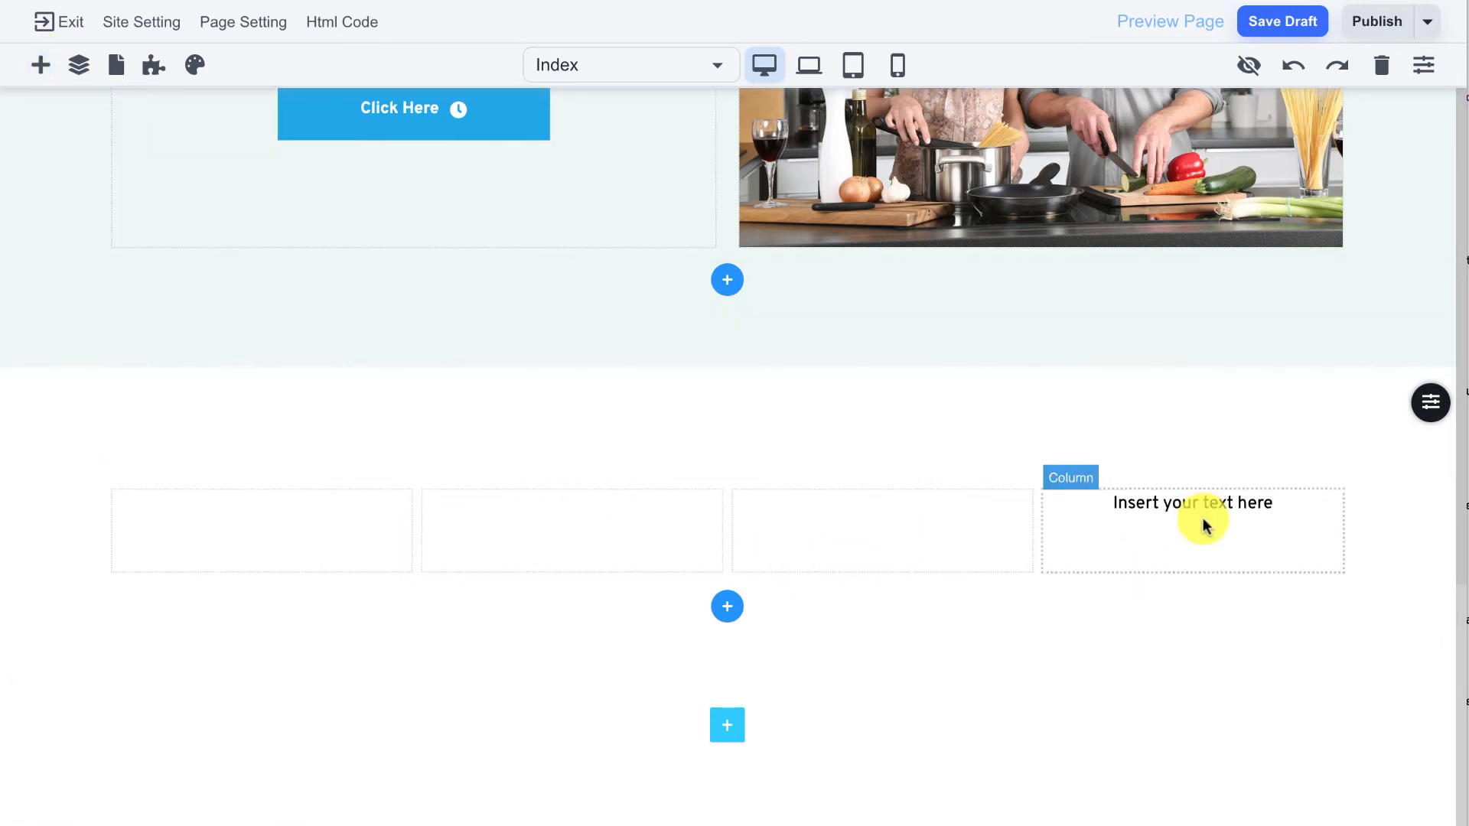
{"action": "left_click", "coordinate": [1226, 513]}
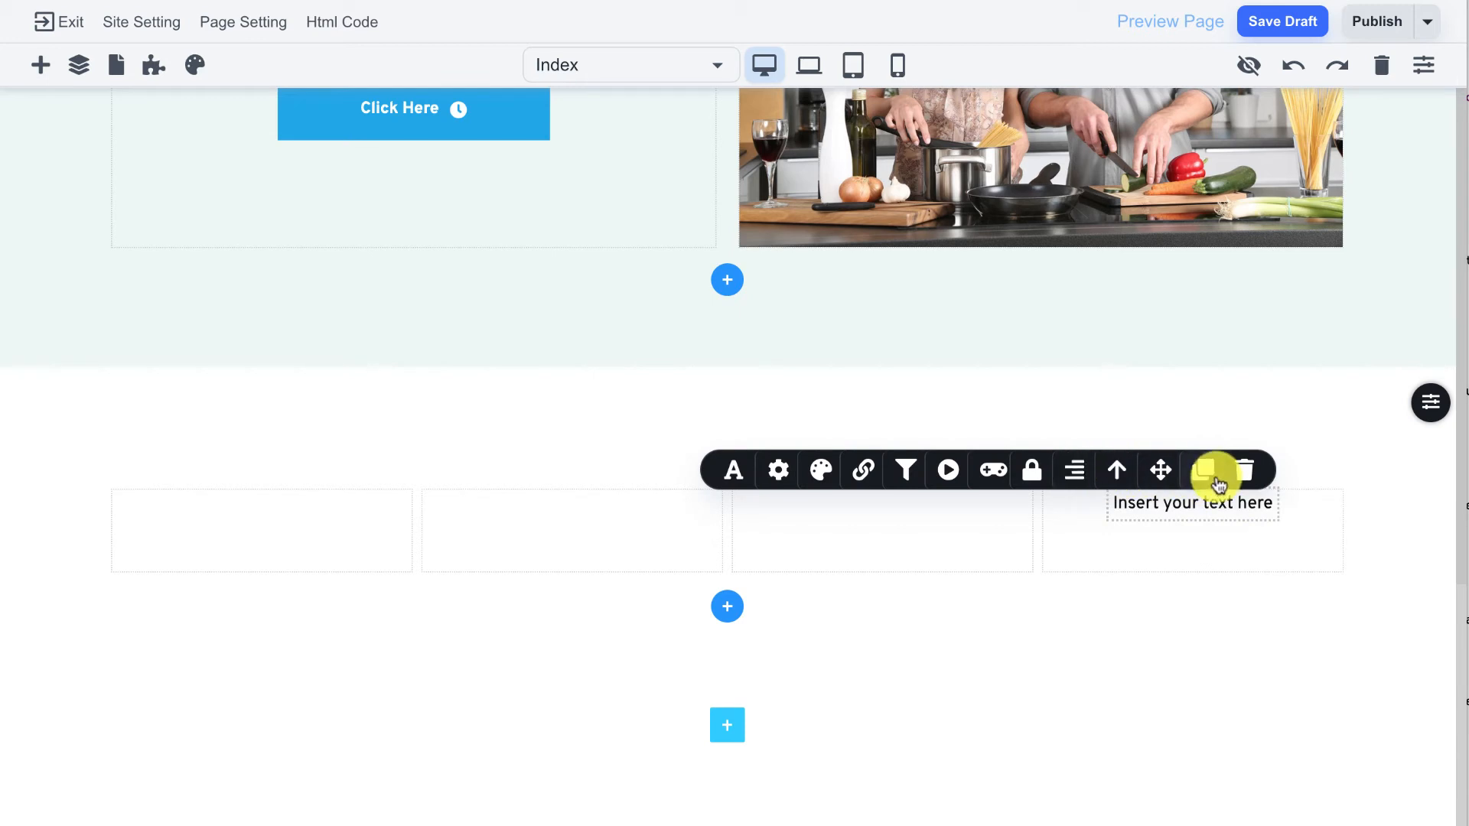
Align the upper text in the fourth column left and replace its content with "Questions?".
{"action": "left_click", "coordinate": [1074, 470]}
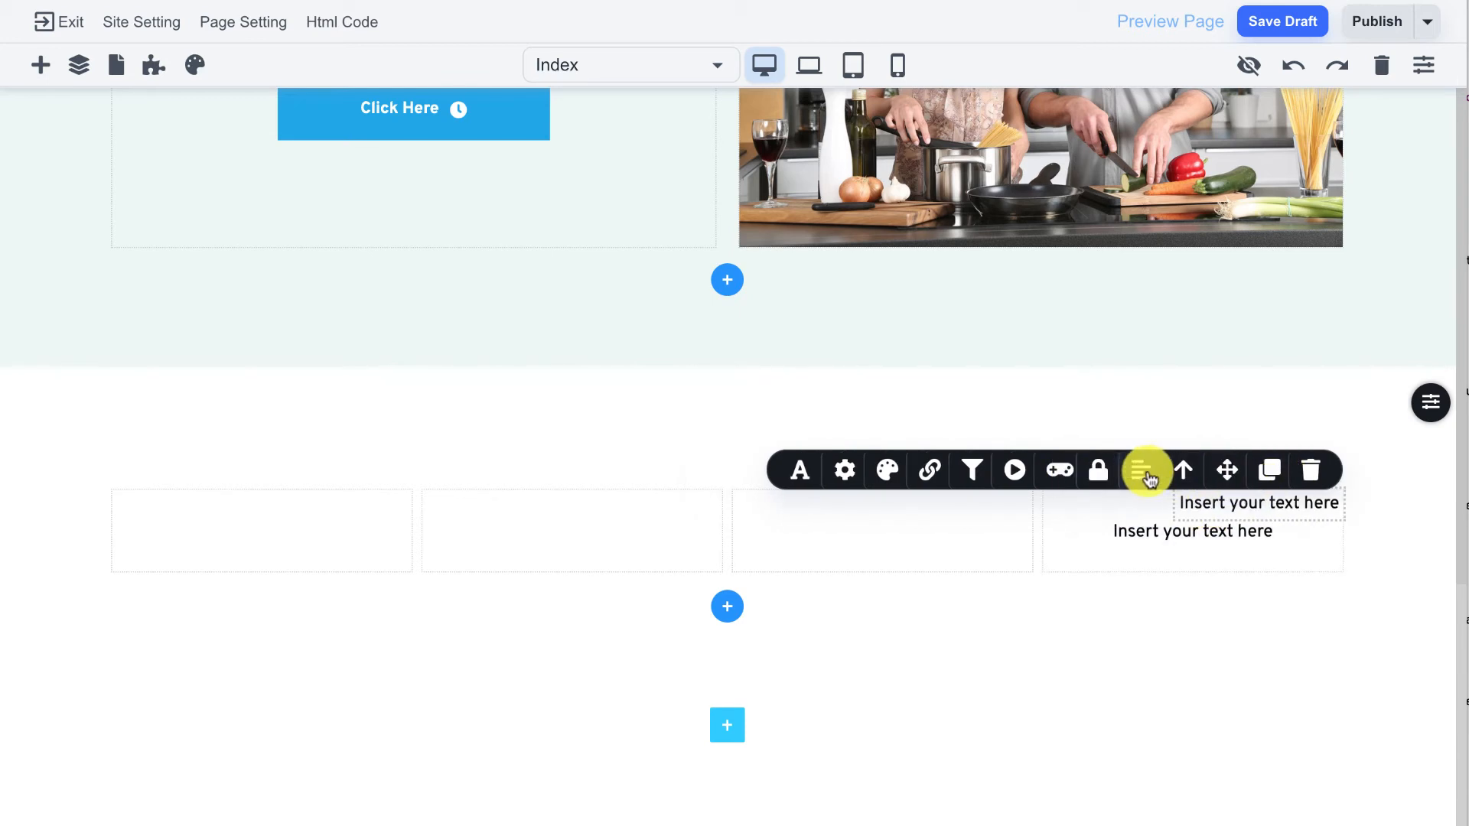
{"action": "left_click", "coordinate": [1138, 473]}
{"action": "triple_click", "coordinate": [1090, 508]}
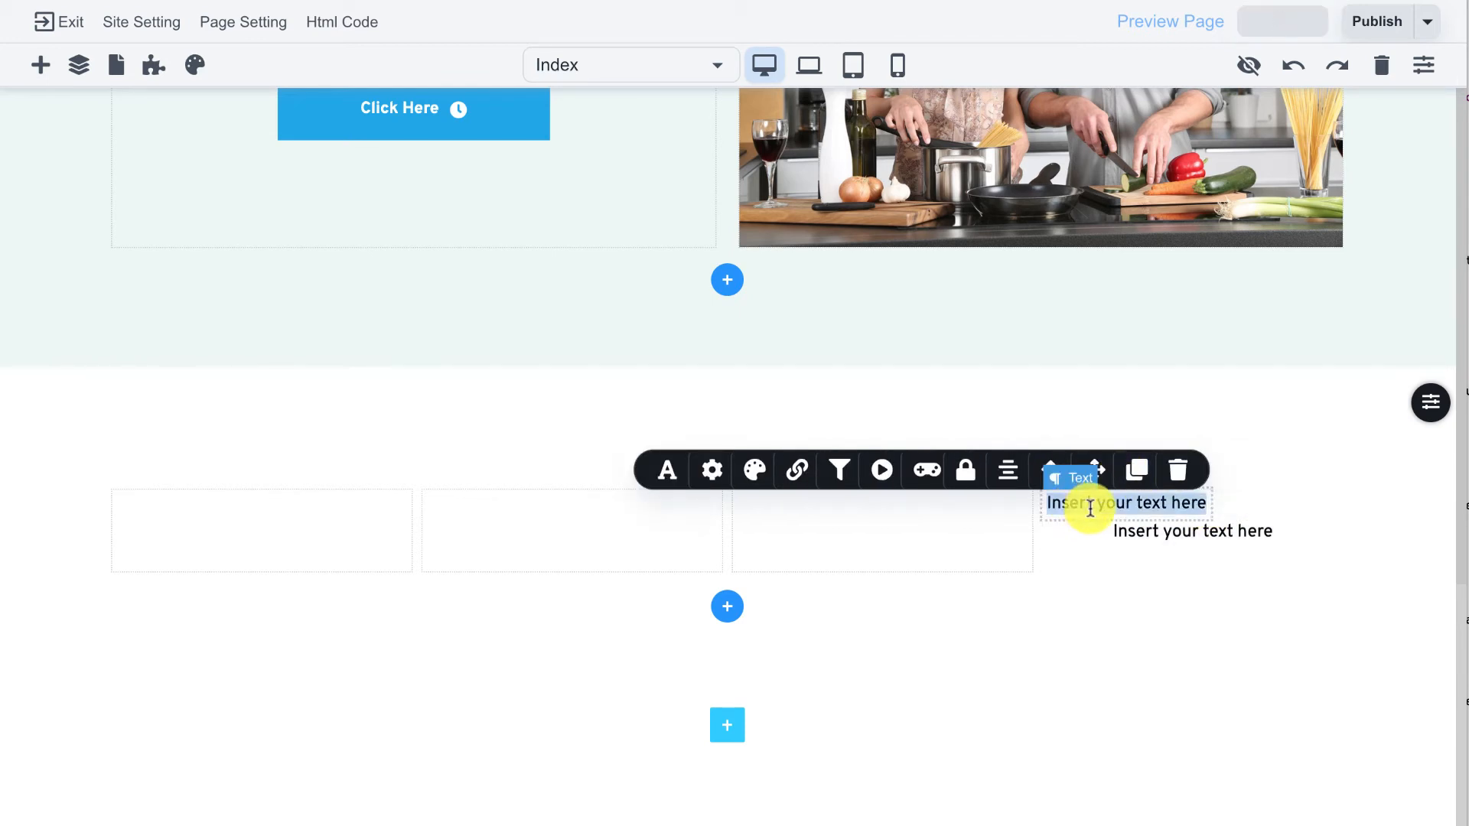
{"action": "type", "text": "Questions?"}
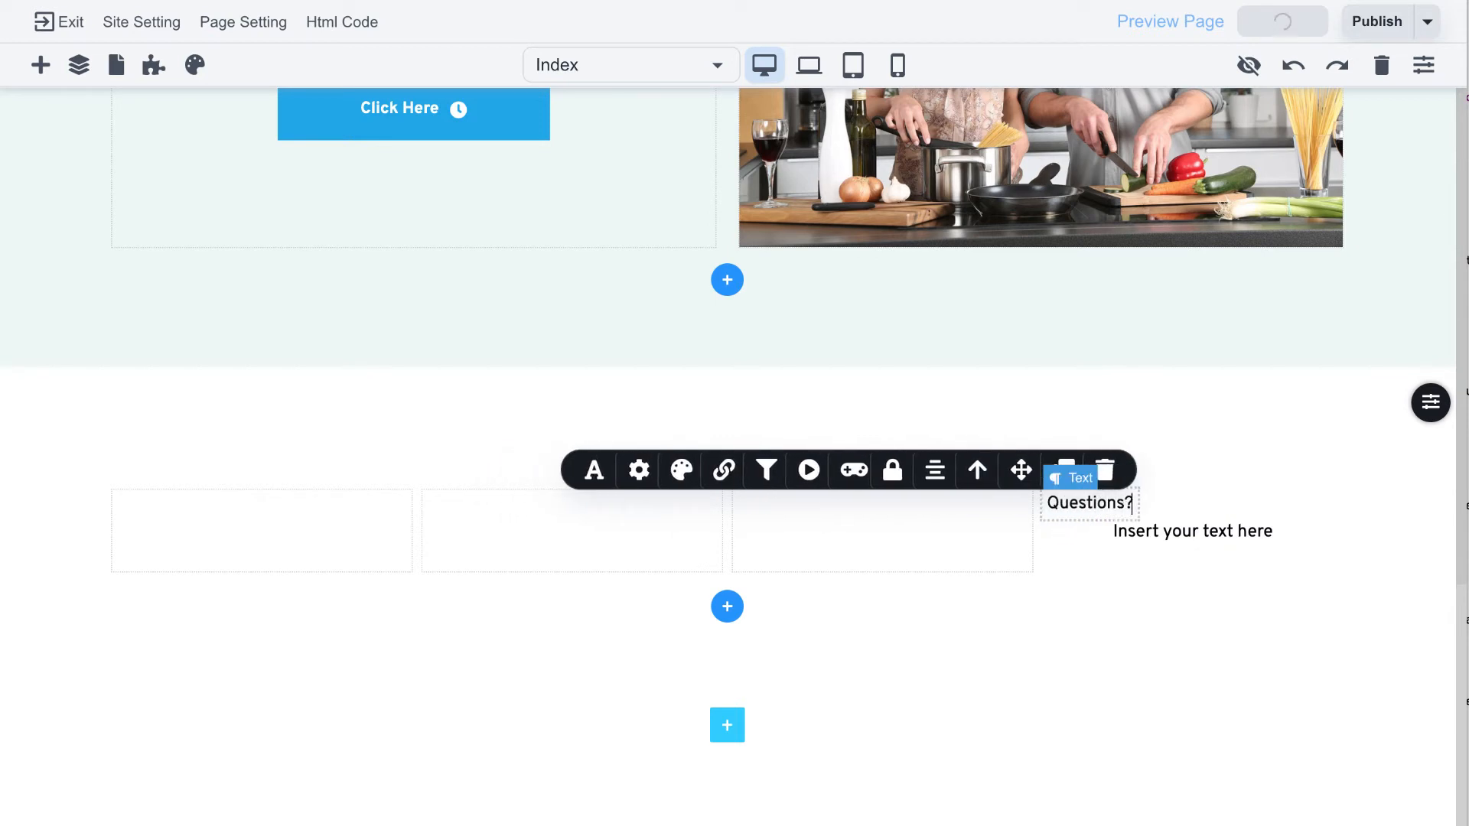
Duplicate the placeholder text below "Questions?" in the fourth column twice.
{"action": "left_click", "coordinate": [1186, 532]}
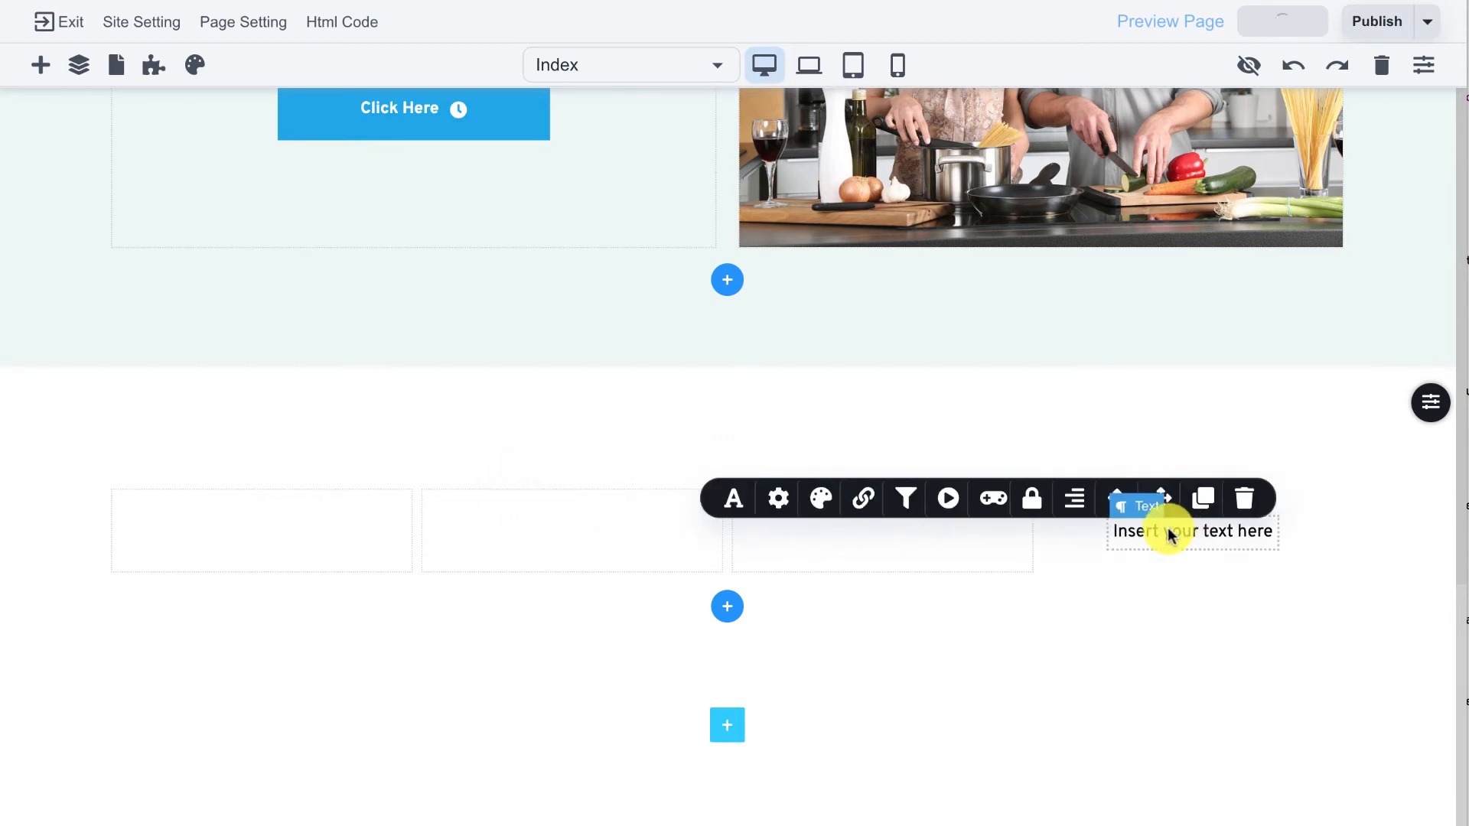
{"action": "left_click", "coordinate": [1203, 499]}
{"action": "left_click", "coordinate": [1204, 501]}
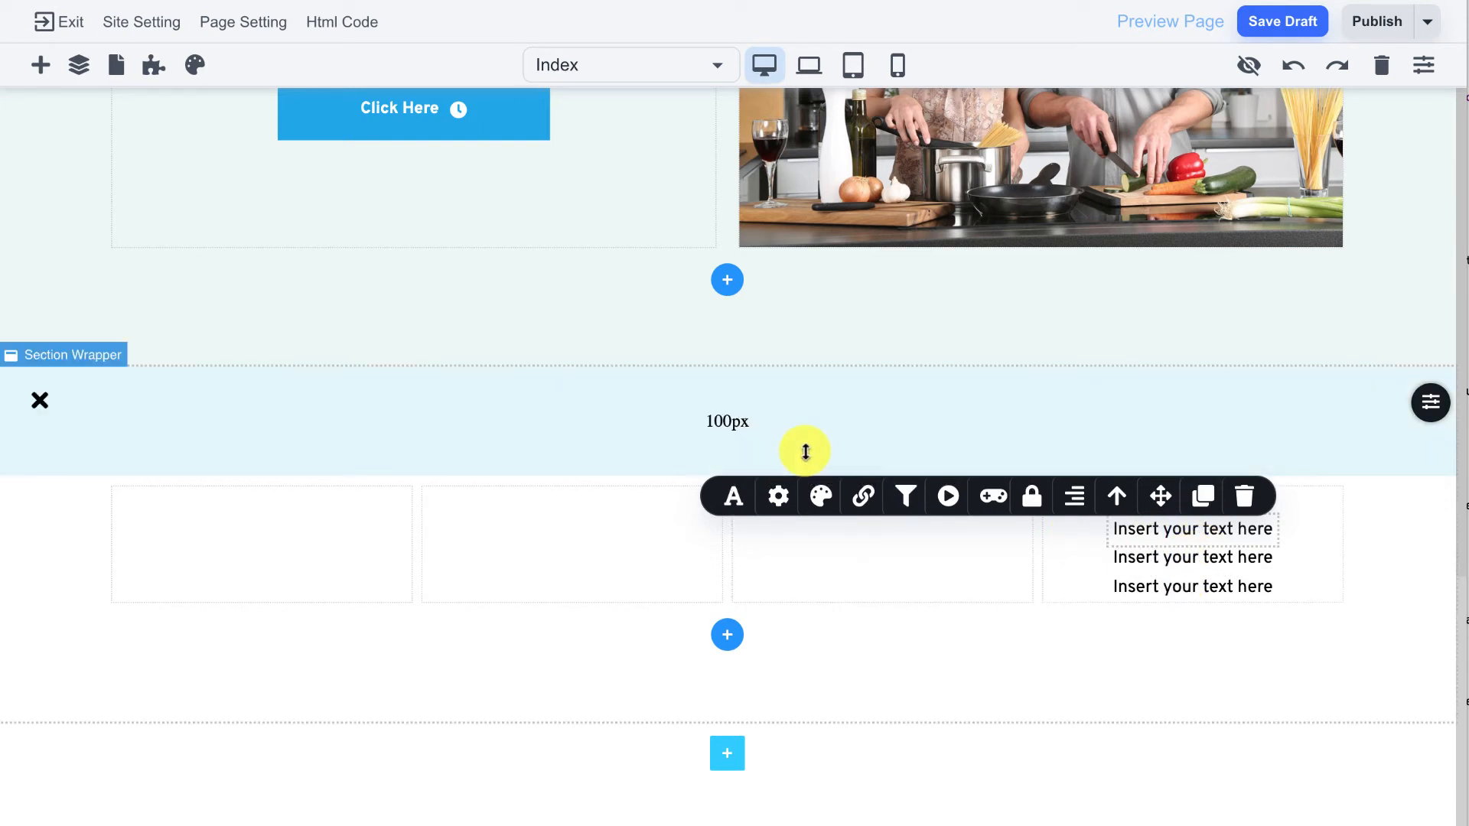
Add an image element to the first column with a text element beneath it, and duplicate that text.
{"action": "left_click", "coordinate": [40, 65]}
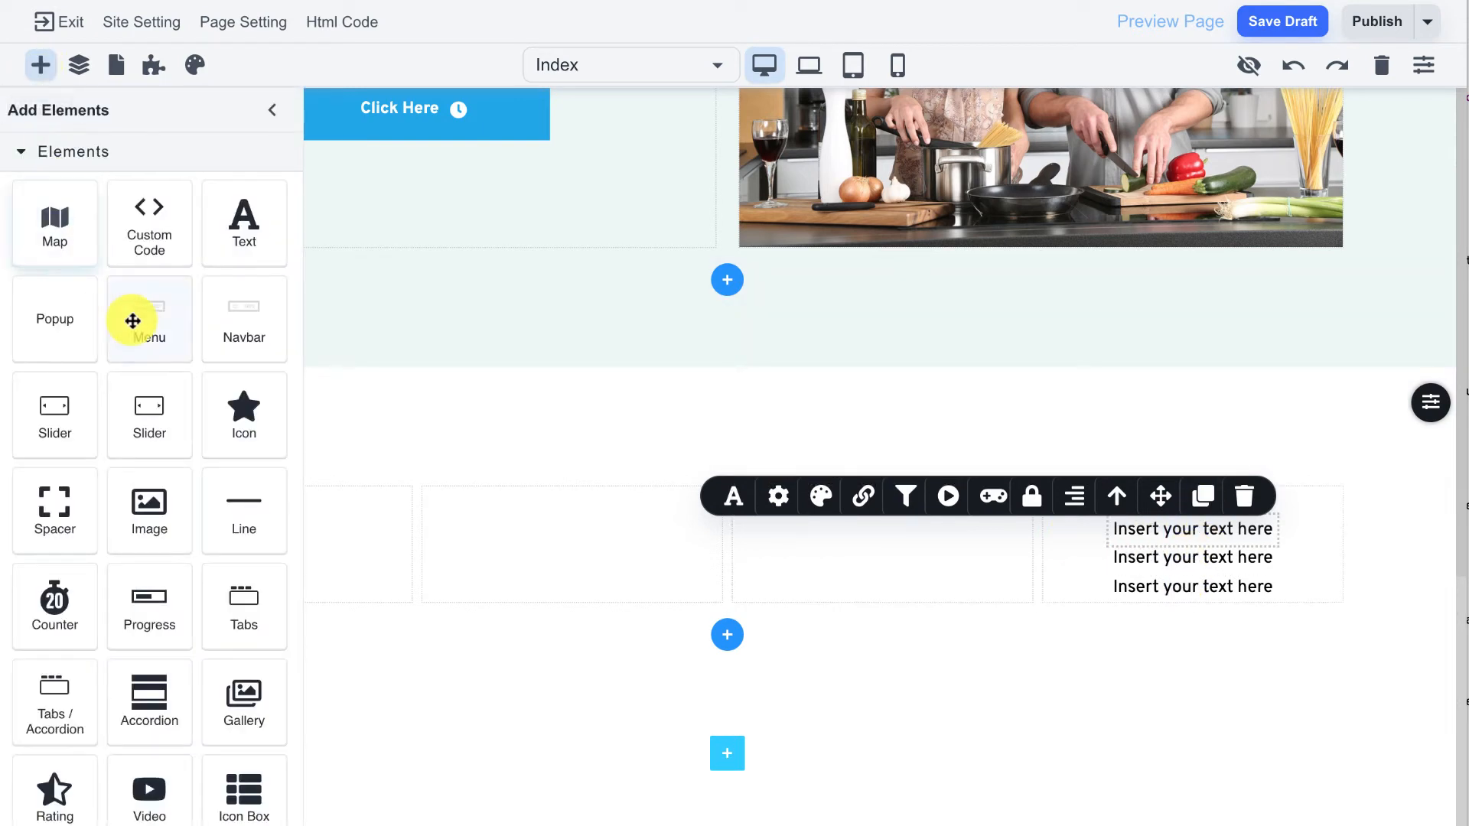
{"action": "left_click_drag", "start_coordinate": [151, 491], "coordinate": [358, 508]}
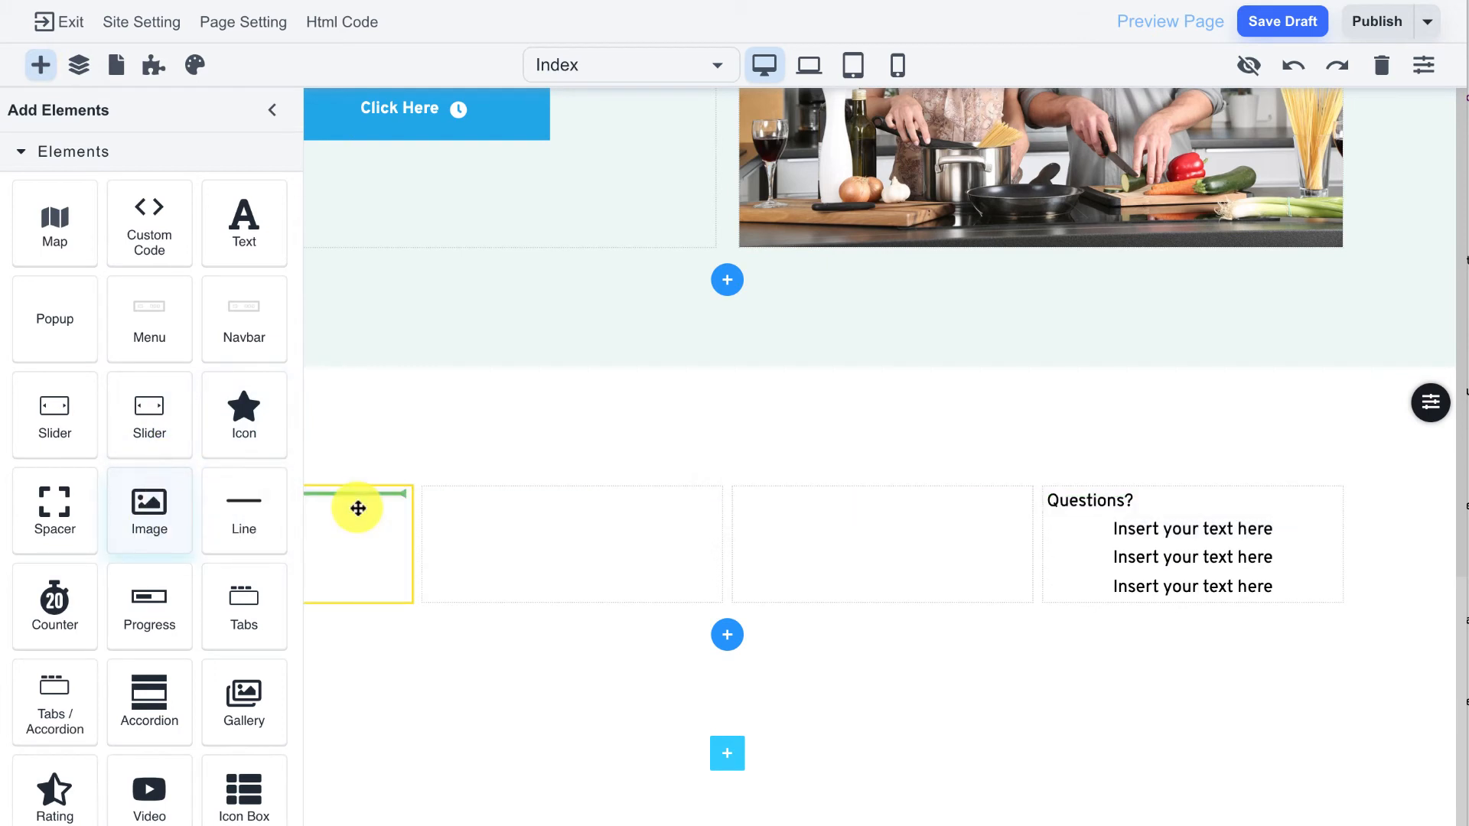
{"action": "left_click", "coordinate": [36, 68]}
{"action": "left_click_drag", "start_coordinate": [229, 221], "coordinate": [312, 633]}
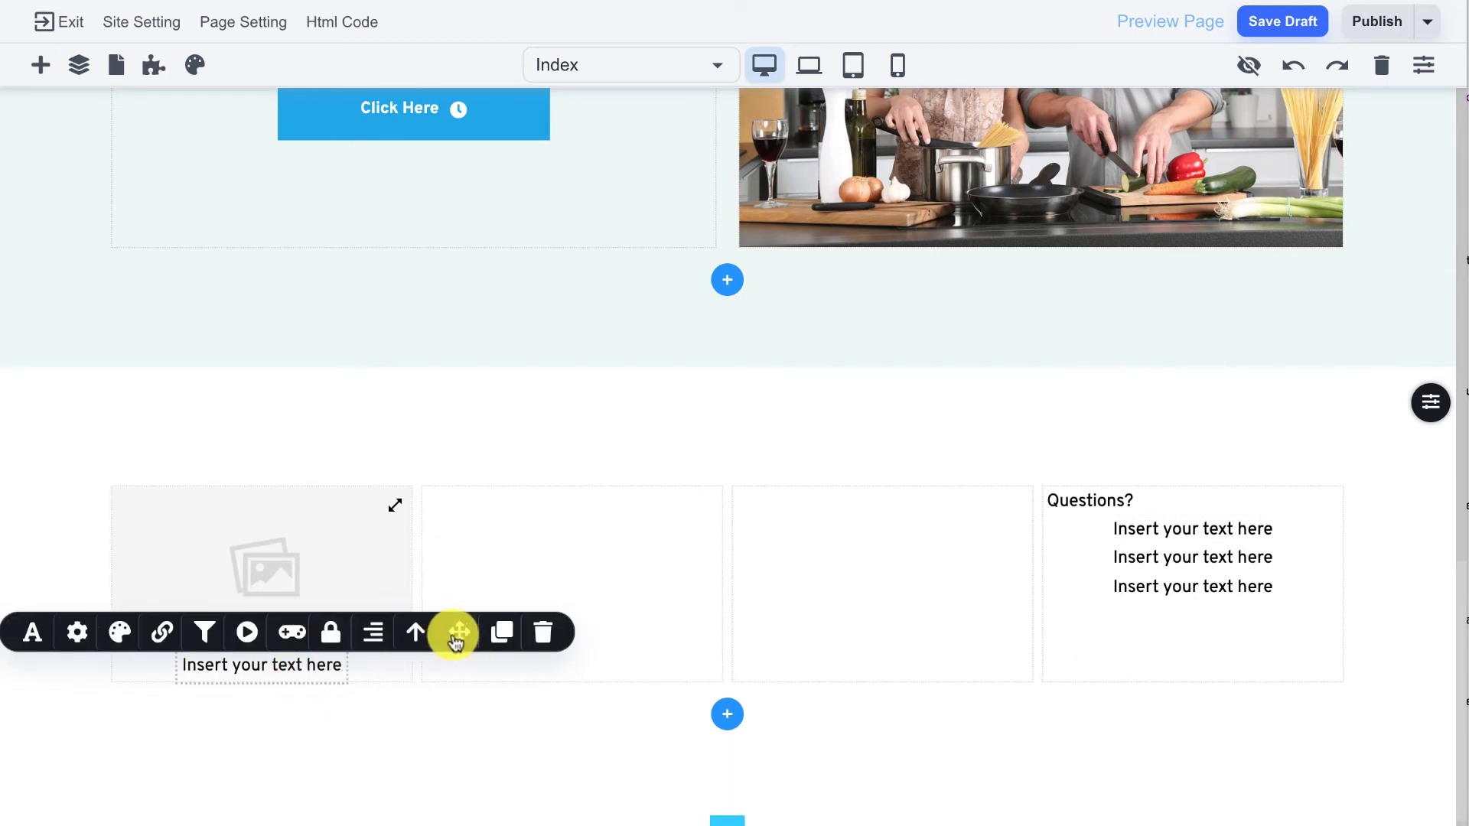
{"action": "left_click", "coordinate": [513, 638]}
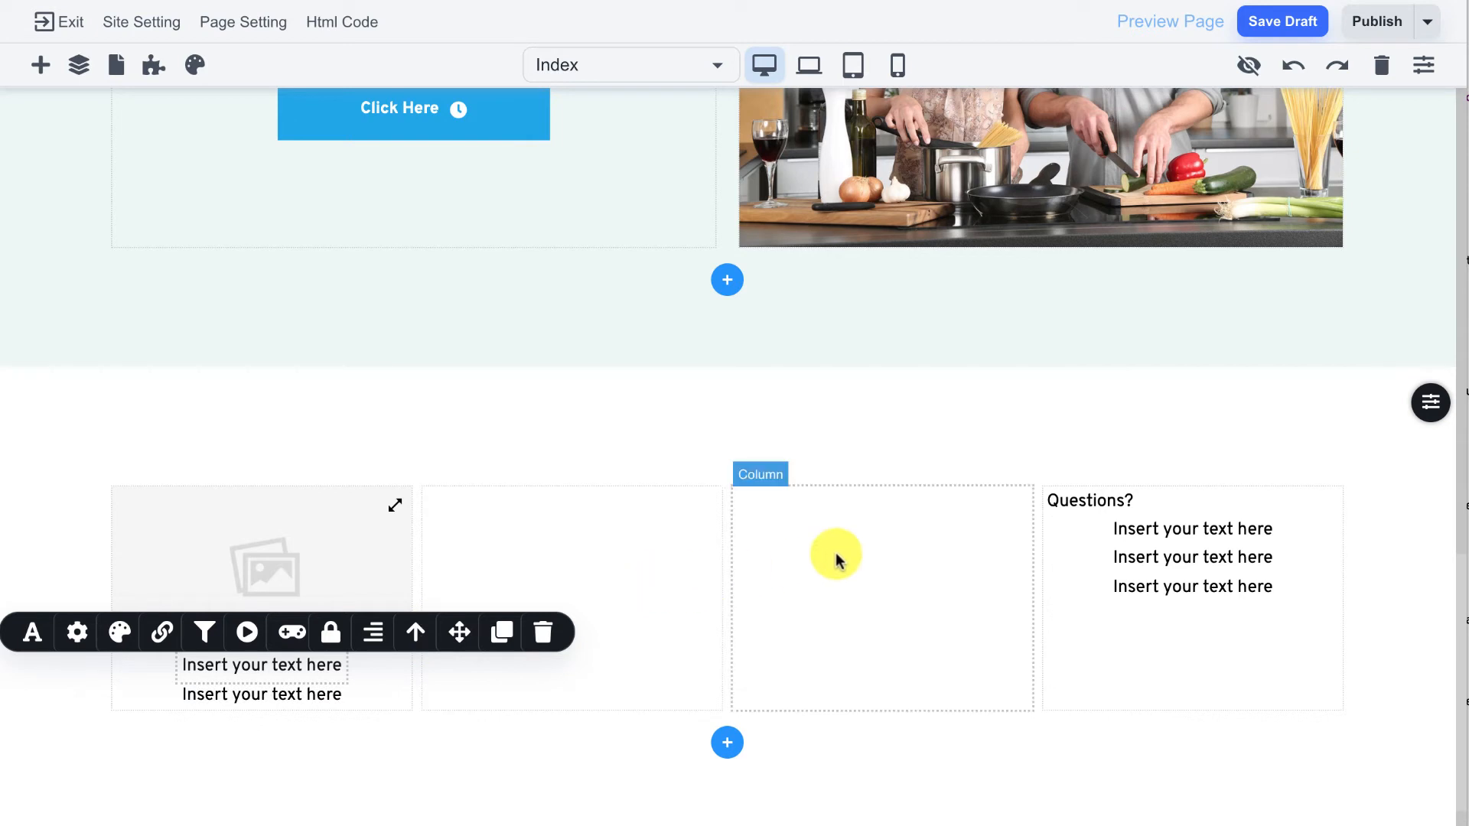
Give the bottom four-column section a solid blue-grey overlay, colour 647F89 at 18 opacity.
{"action": "left_click", "coordinate": [1430, 401]}
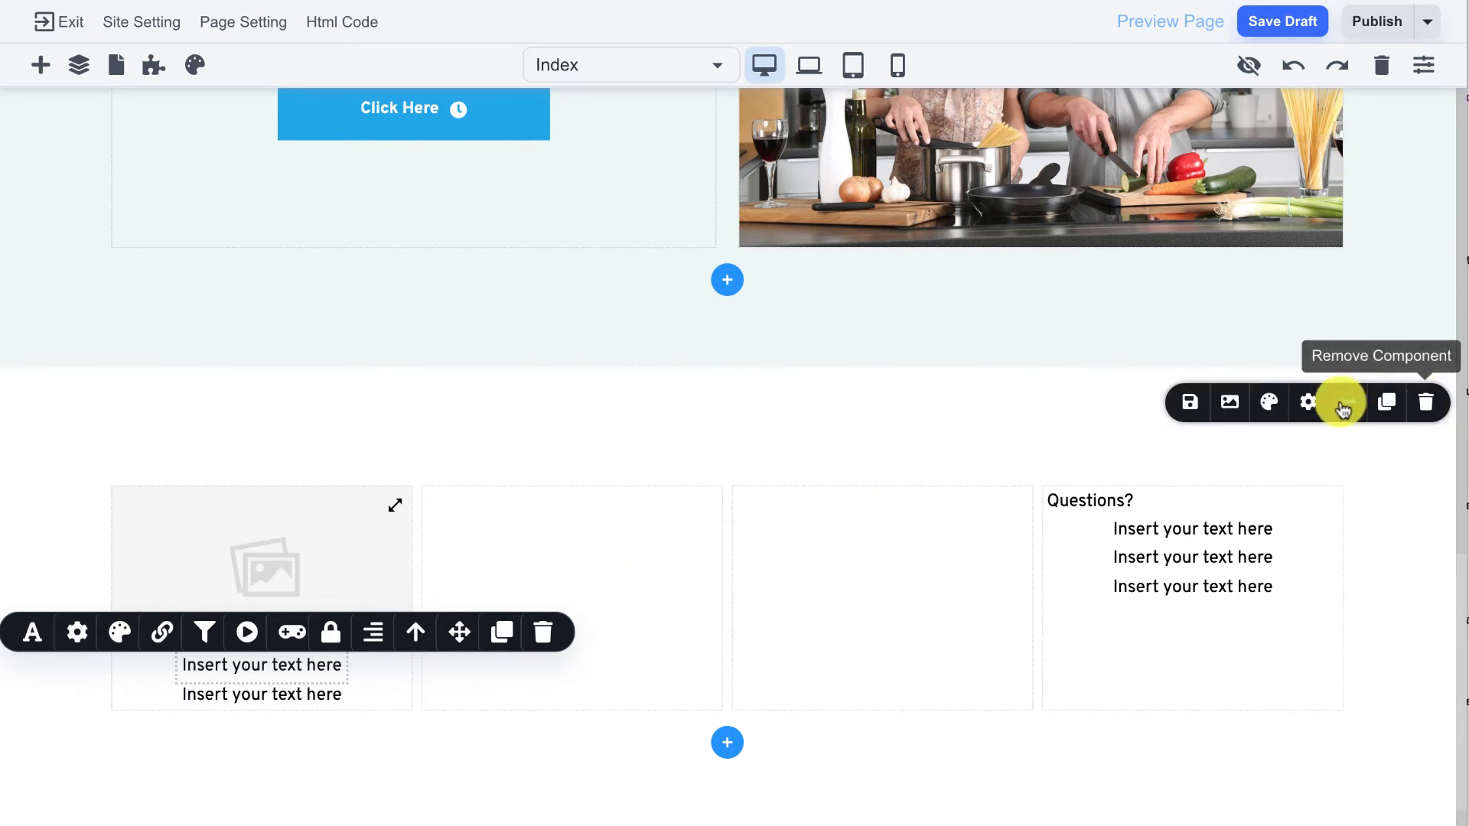
{"action": "left_click", "coordinate": [1258, 401]}
{"action": "left_click", "coordinate": [1150, 528]}
{"action": "left_click", "coordinate": [1148, 519]}
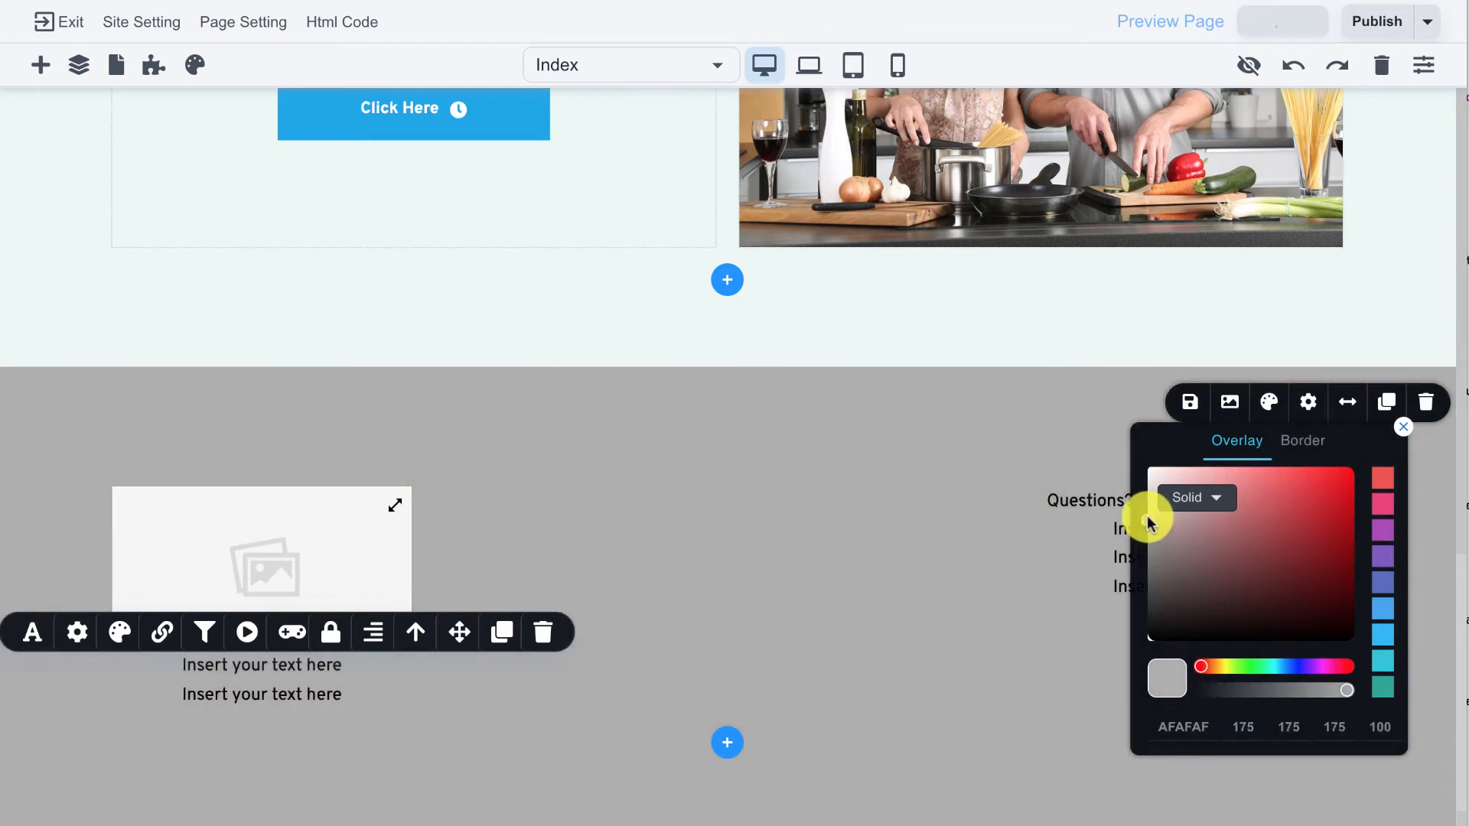
{"action": "left_click_drag", "start_coordinate": [1266, 666], "coordinate": [1279, 667]}
{"action": "left_click_drag", "start_coordinate": [1207, 581], "coordinate": [1203, 546]}
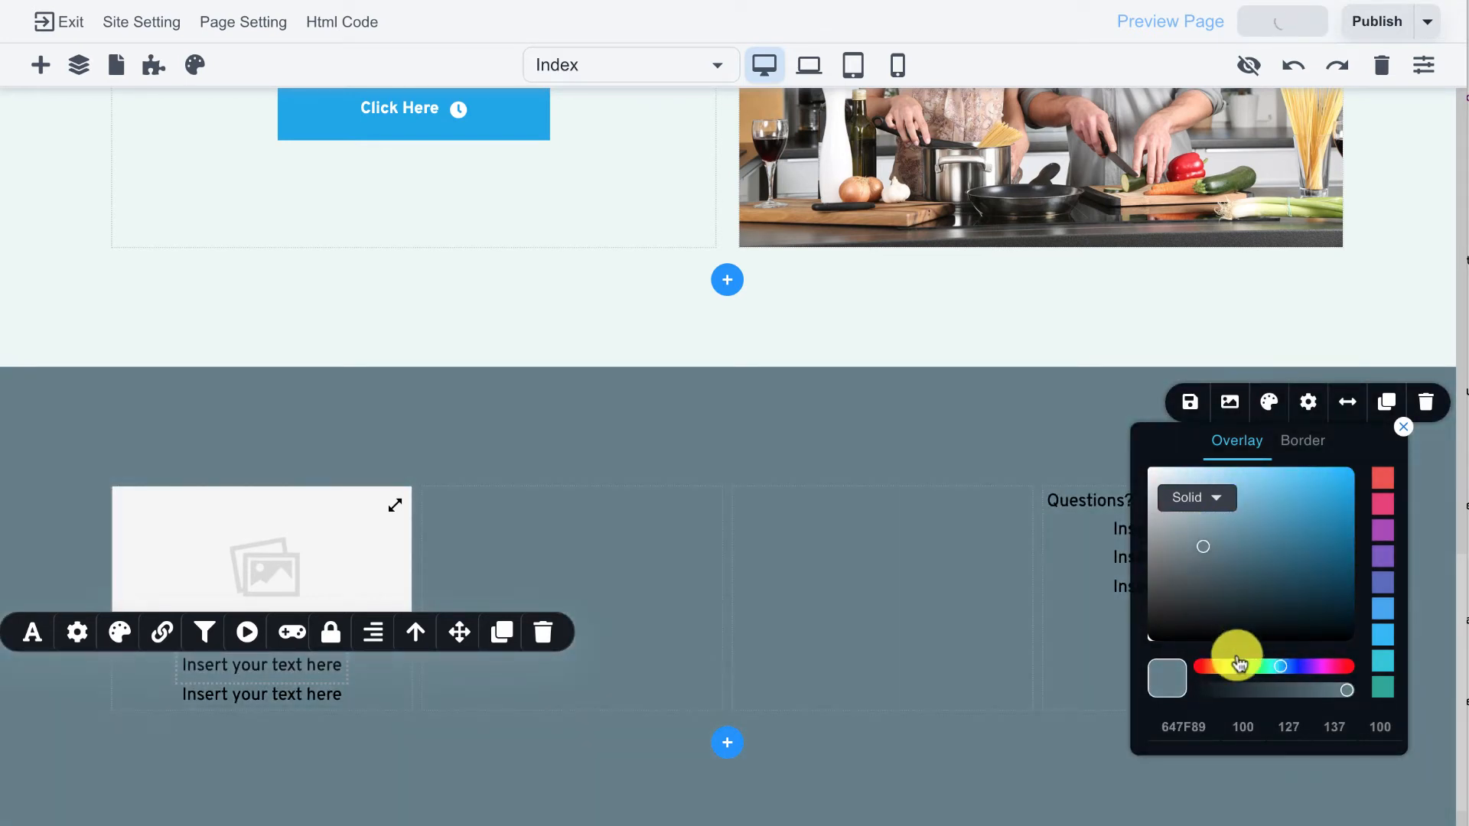
{"action": "left_click_drag", "start_coordinate": [1272, 689], "coordinate": [1228, 690]}
{"action": "left_click", "coordinate": [957, 597]}
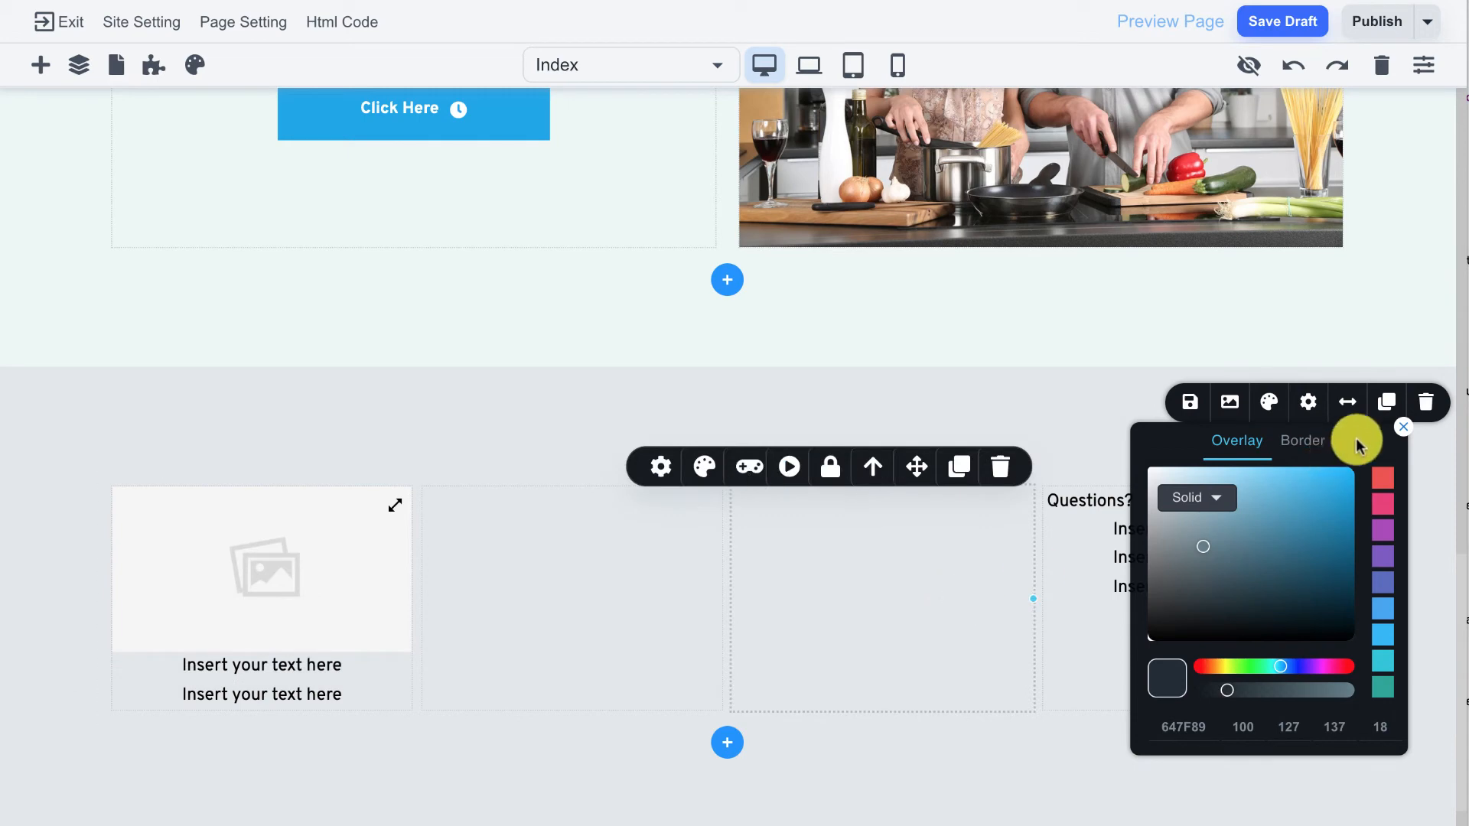
{"action": "left_click", "coordinate": [1404, 427]}
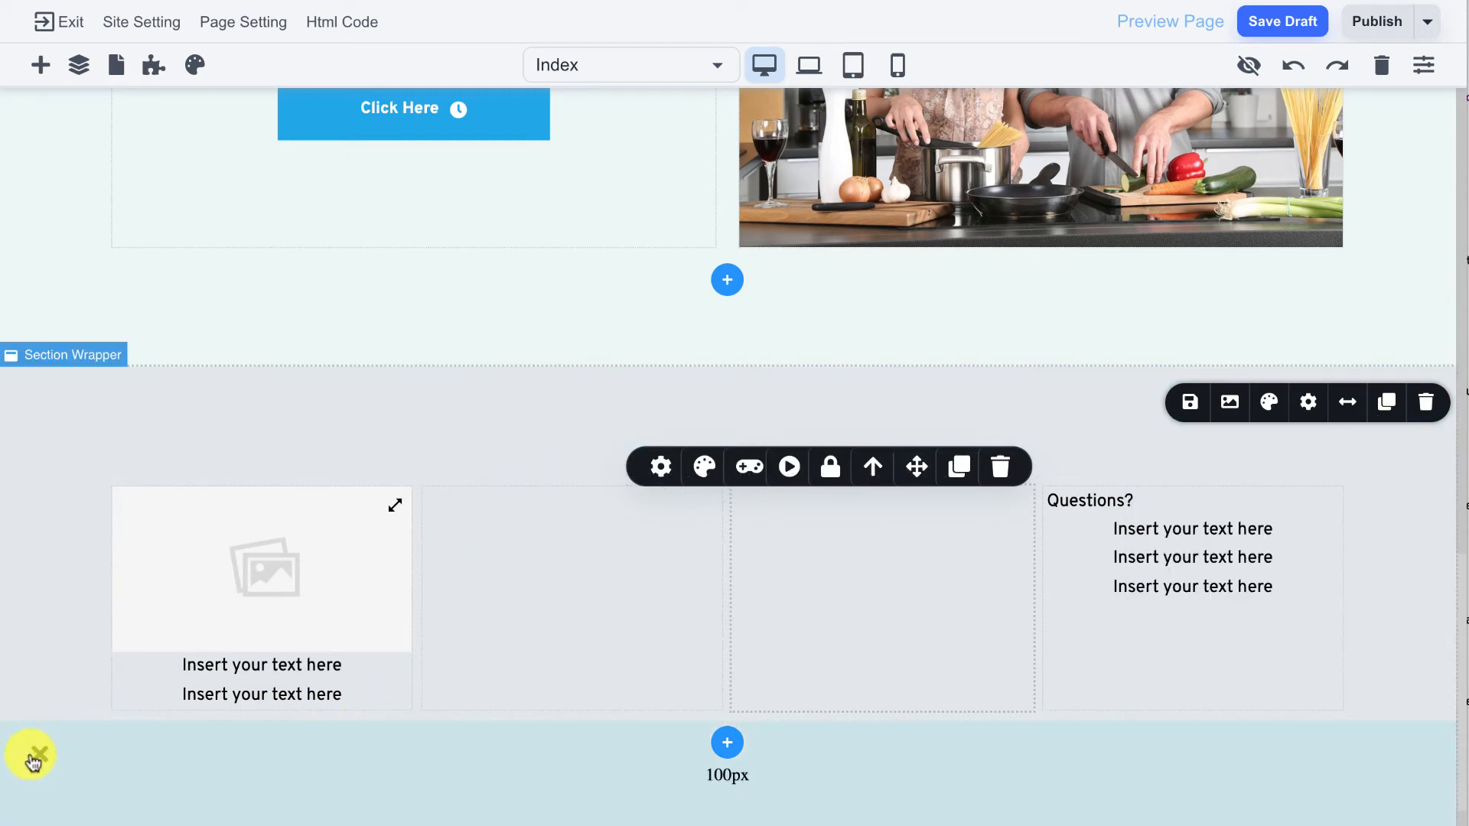
Remove the bottom section's 100px spacing above and below the grid, and shrink the first column's image placeholder to a little over half its width.
{"action": "left_click", "coordinate": [39, 758]}
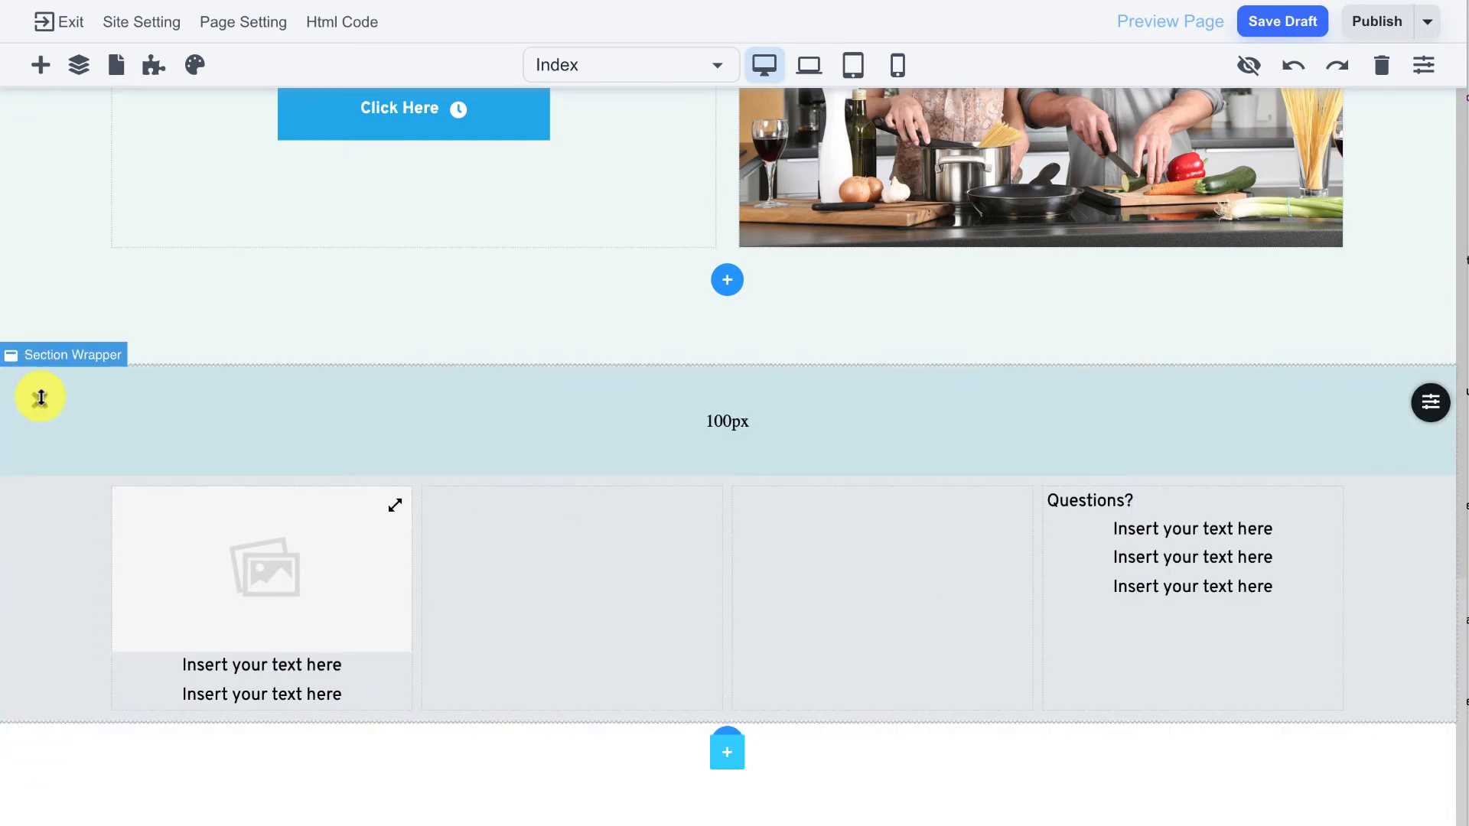
{"action": "left_click", "coordinate": [40, 398]}
{"action": "left_click", "coordinate": [274, 535]}
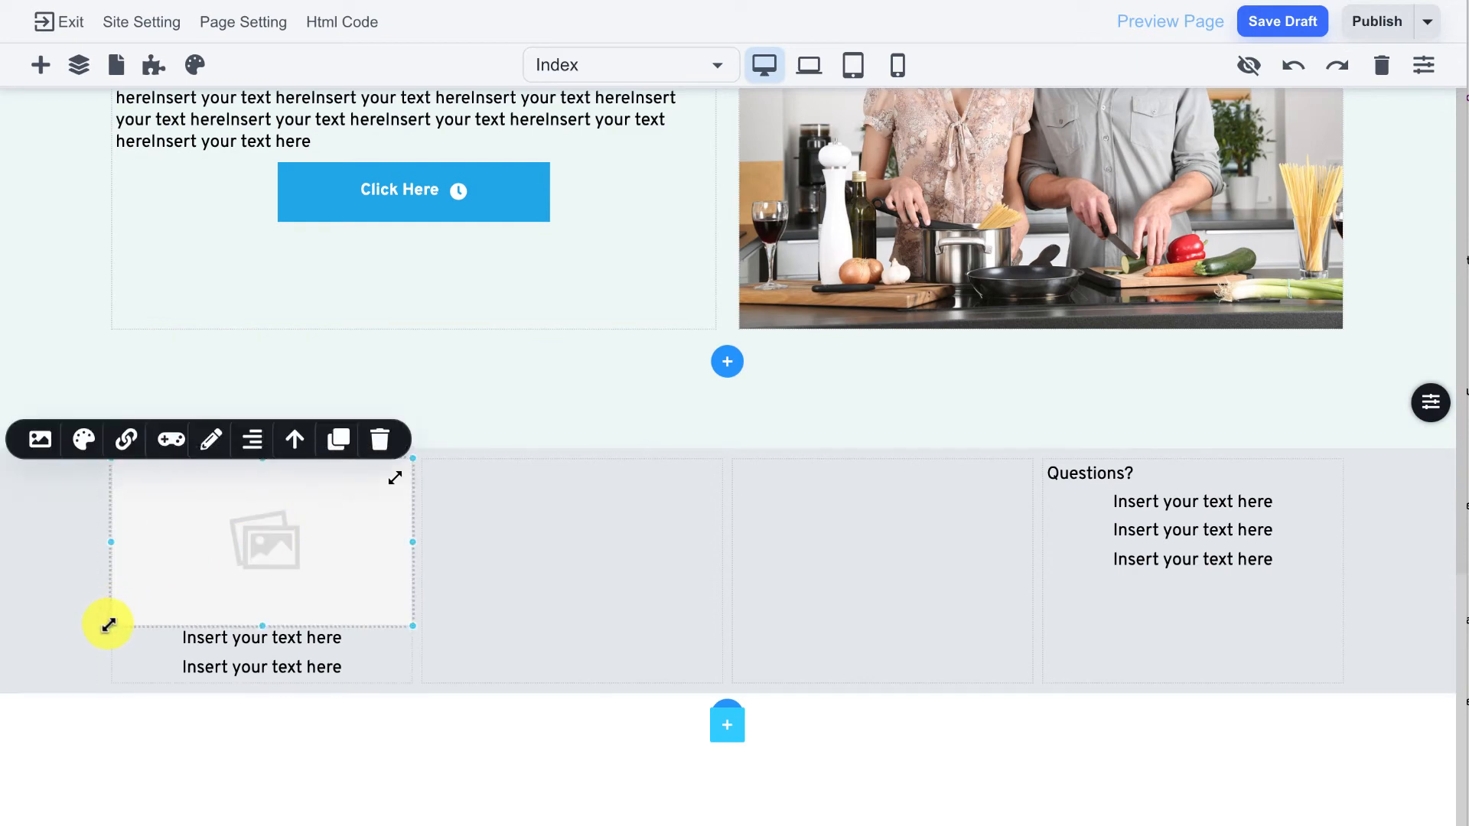
{"action": "left_click_drag", "start_coordinate": [107, 624], "coordinate": [232, 540]}
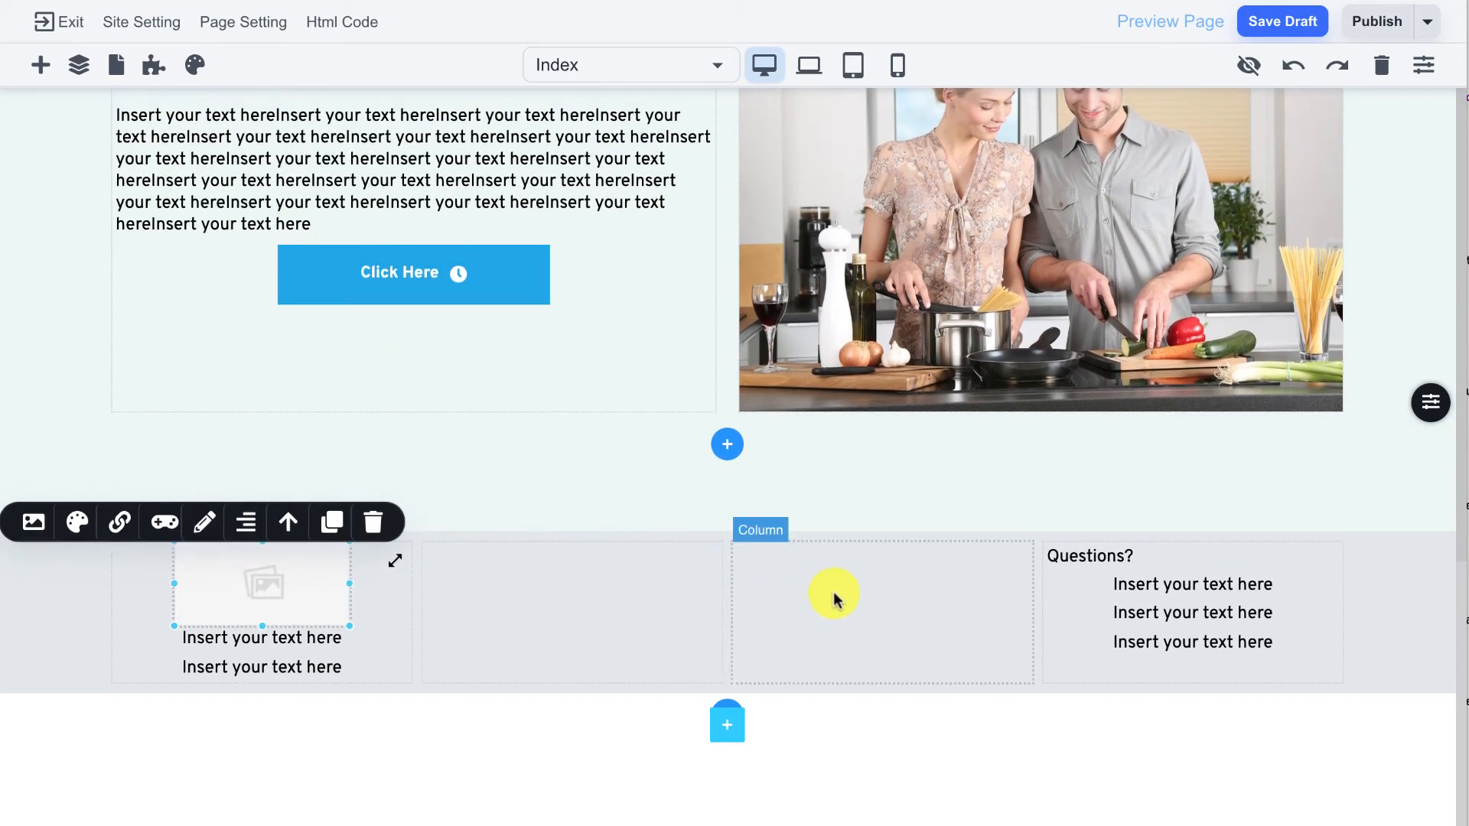
Review the page from the hero downward, and examine the couple photo's image settings and the Click Here button's style settings.
{"action": "scroll", "coordinate": [838, 589], "scroll_direction": "up", "scroll_amount": 8}
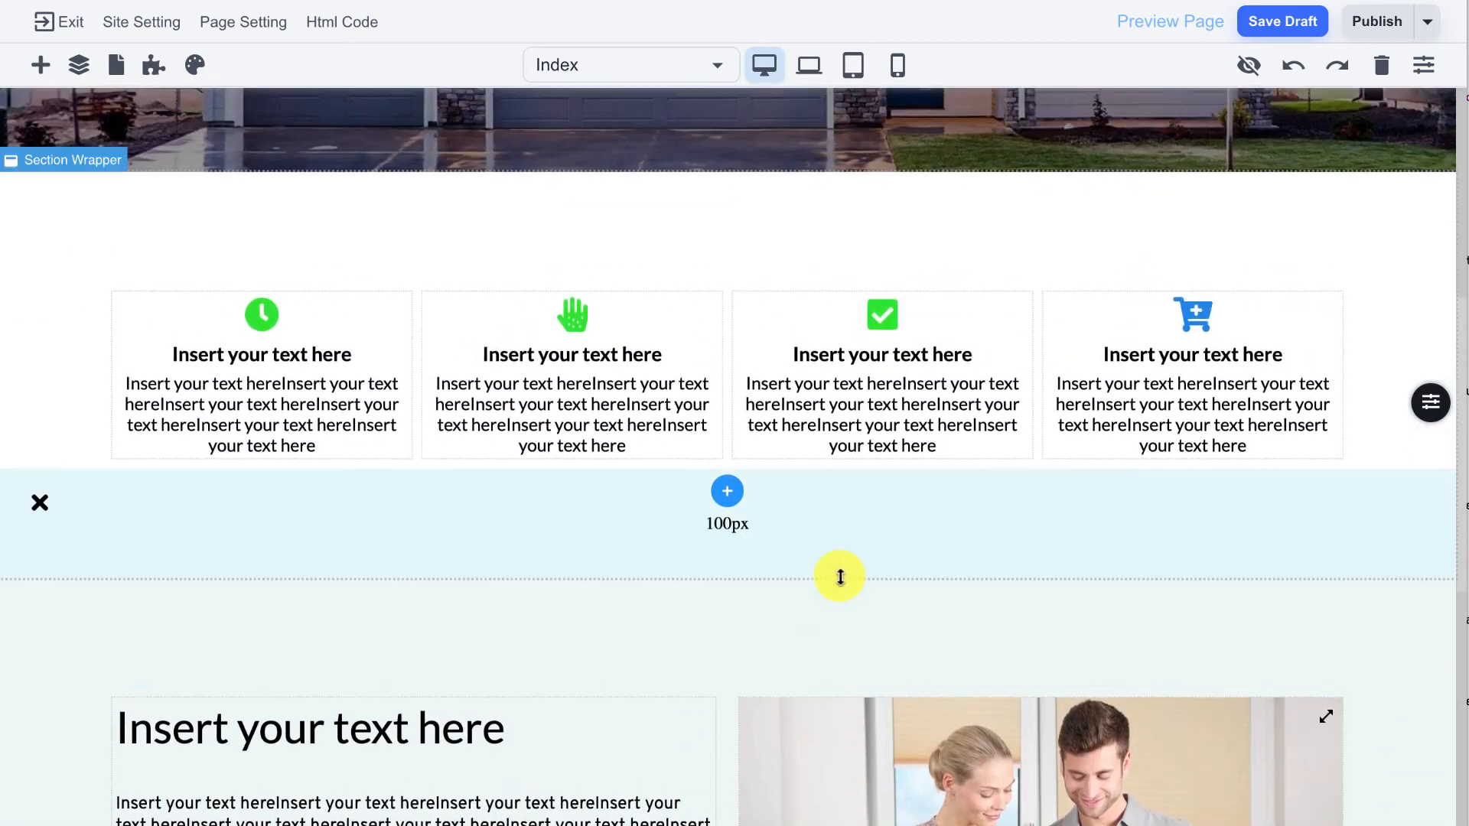
{"action": "scroll", "coordinate": [839, 576], "scroll_direction": "up", "scroll_amount": 7}
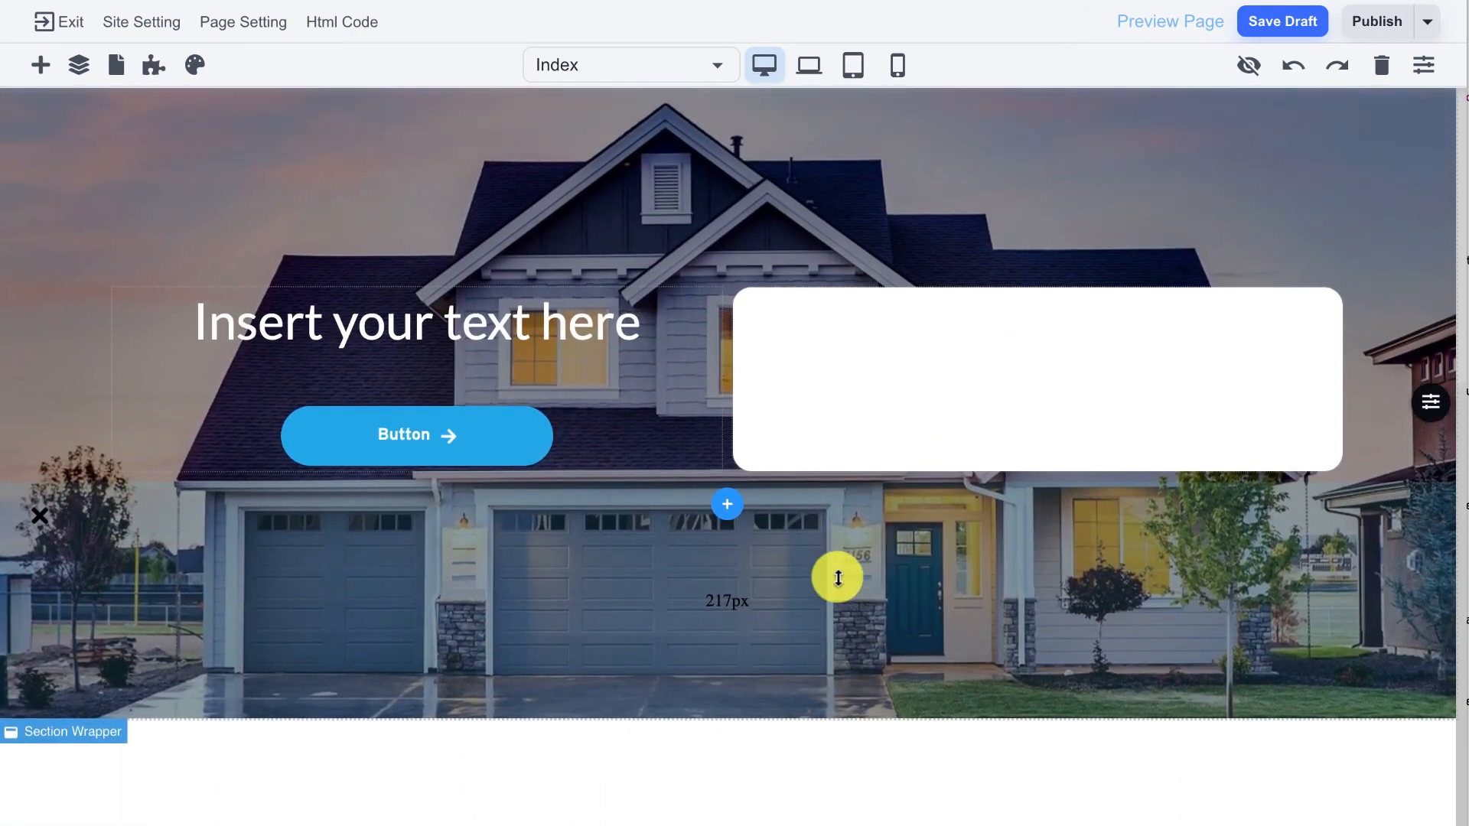
{"action": "scroll", "coordinate": [838, 578], "scroll_direction": "down", "scroll_amount": 11}
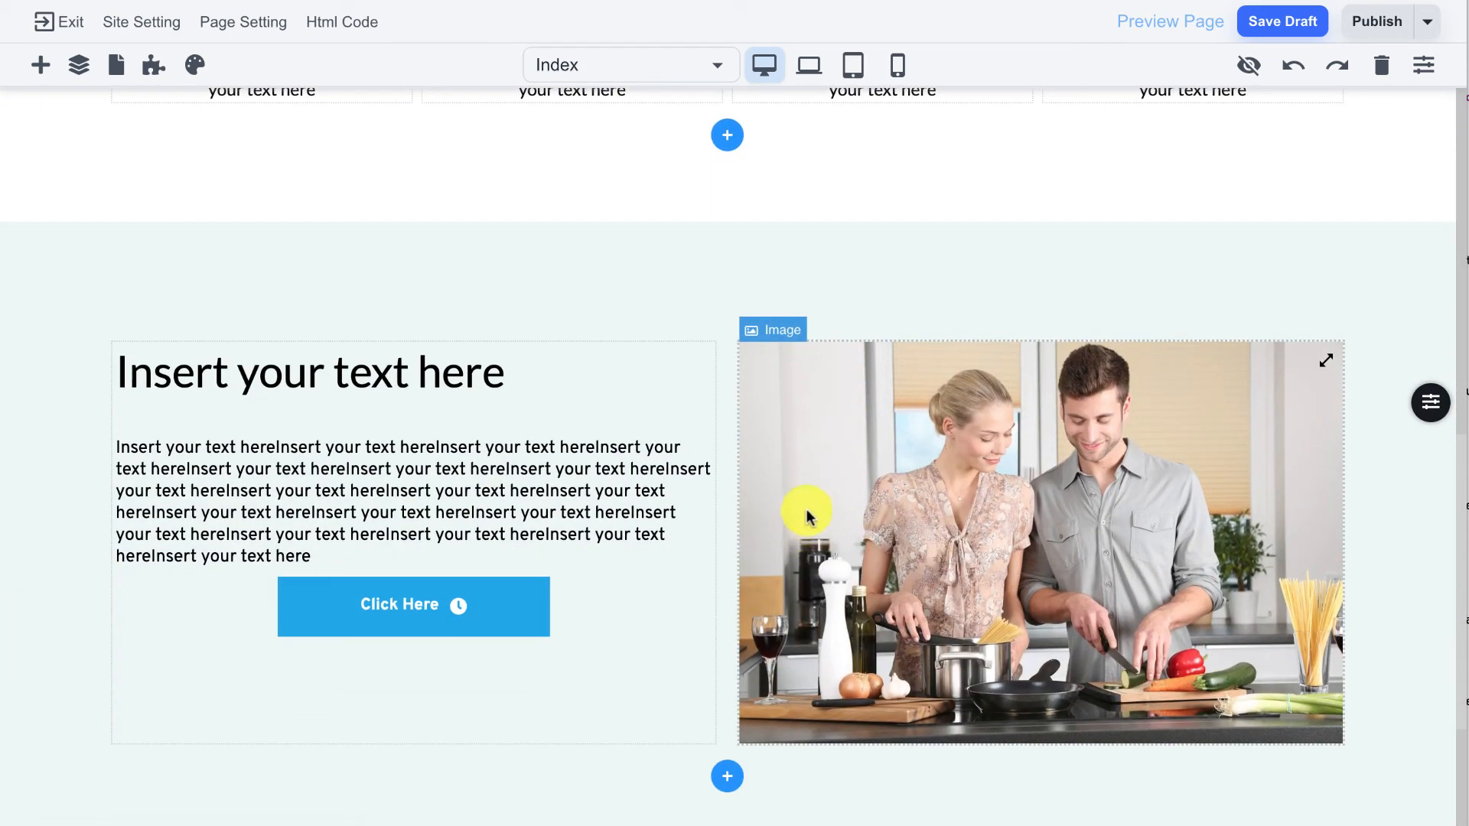
{"action": "left_click", "coordinate": [808, 517]}
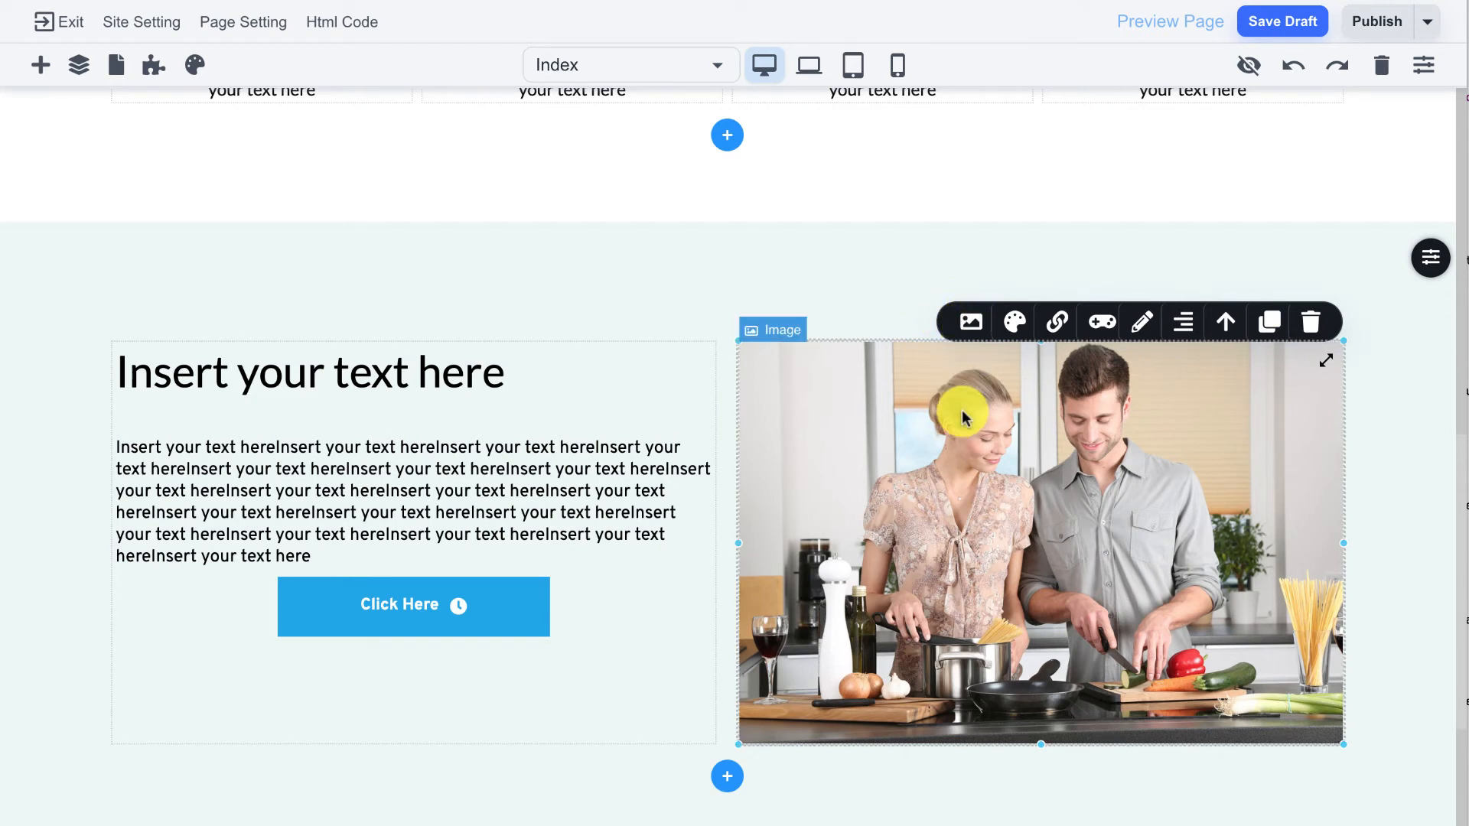
{"action": "left_click", "coordinate": [968, 321]}
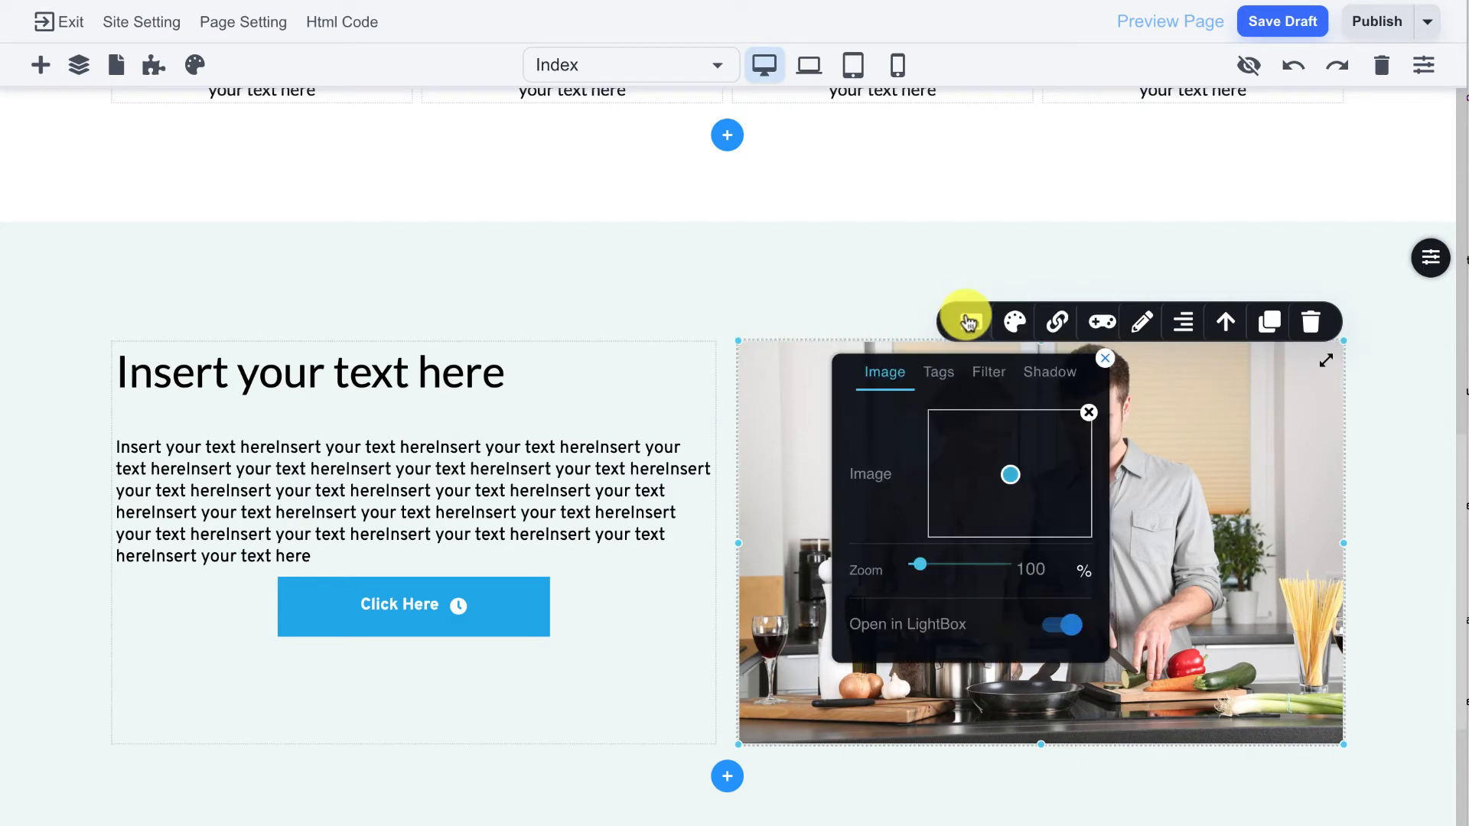
{"action": "left_click", "coordinate": [802, 452]}
{"action": "left_click", "coordinate": [539, 607]}
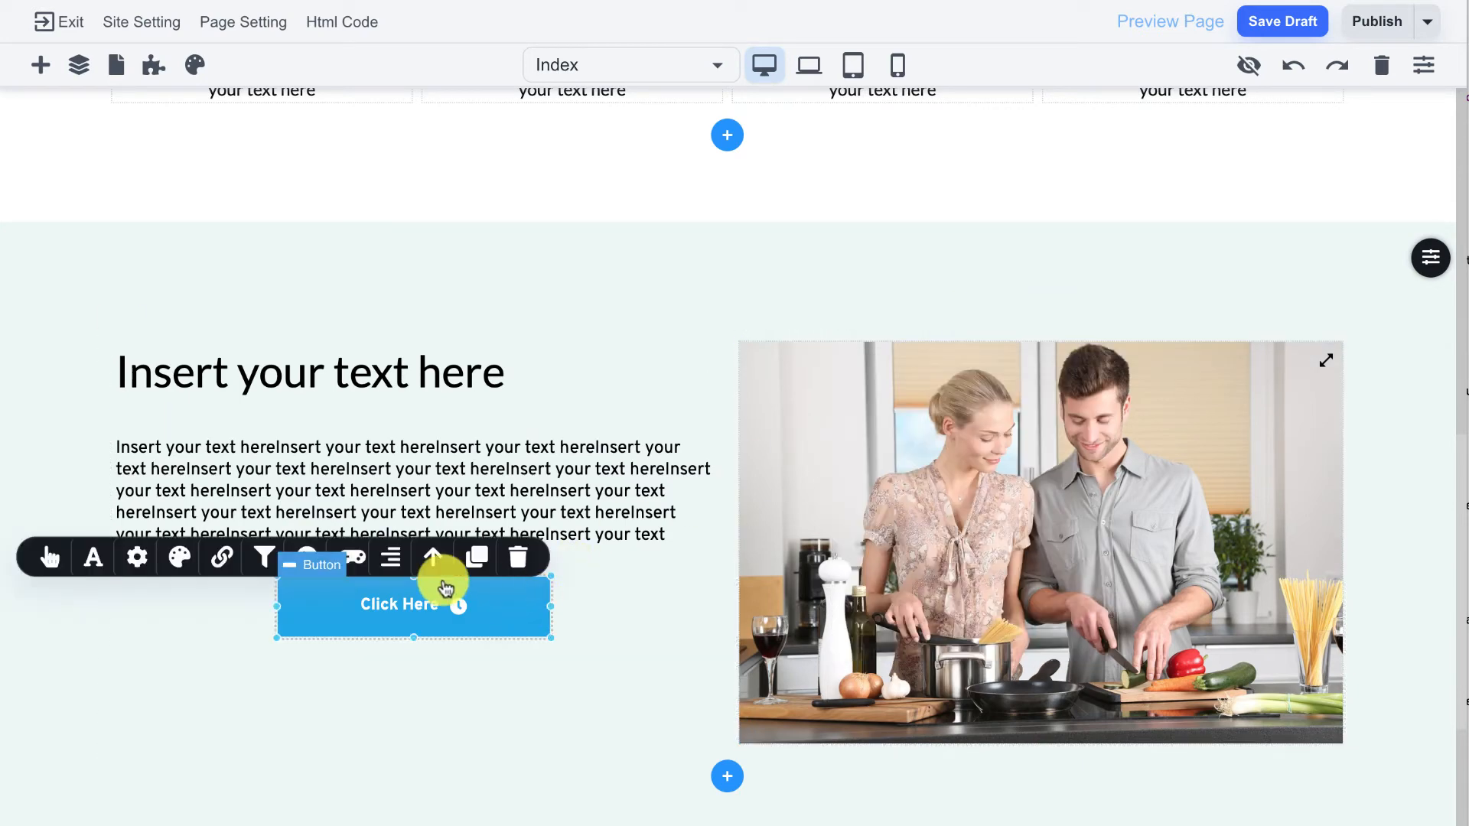
{"action": "left_click", "coordinate": [48, 558]}
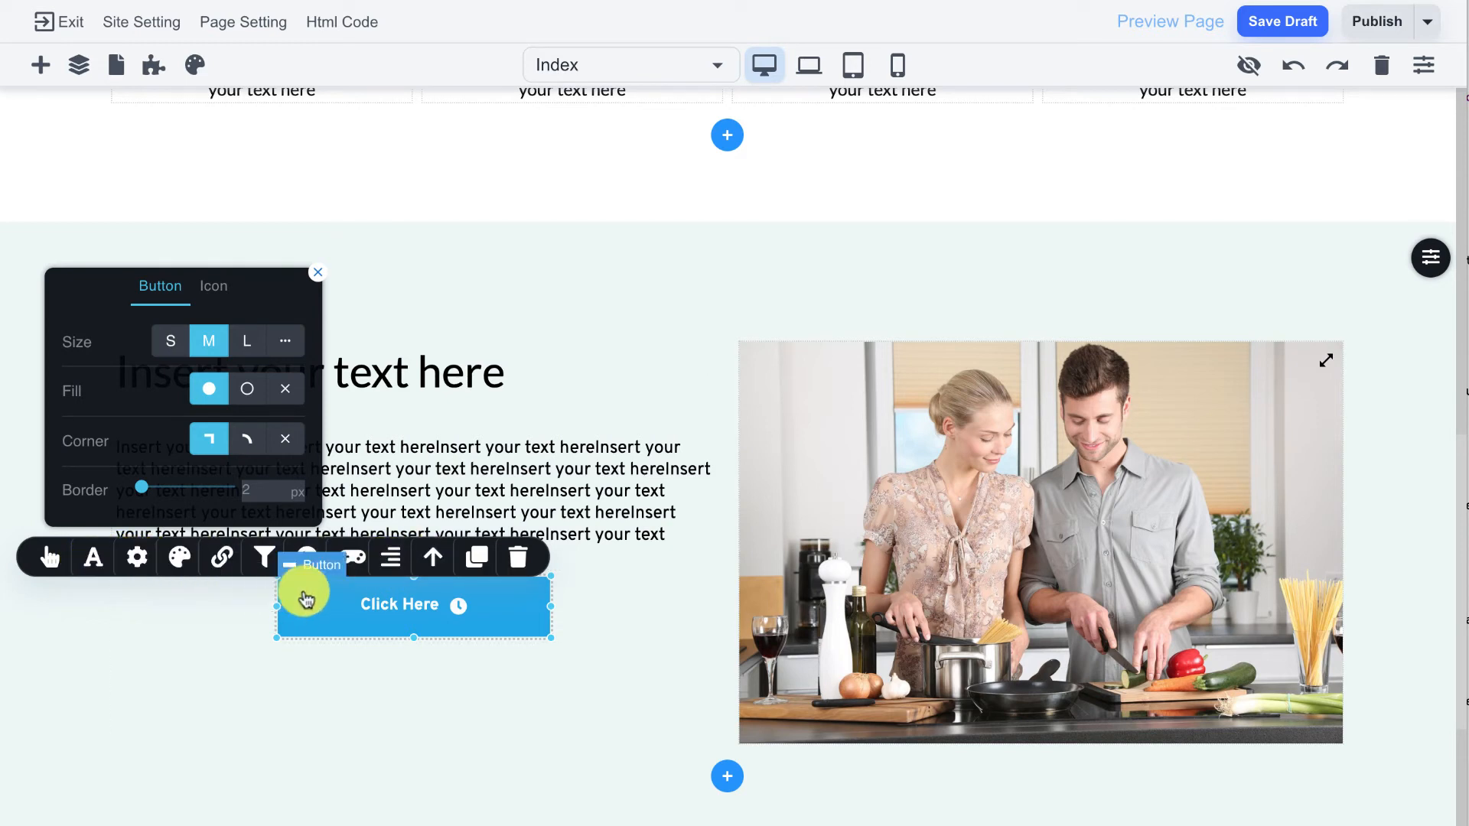
{"action": "left_click", "coordinate": [325, 604]}
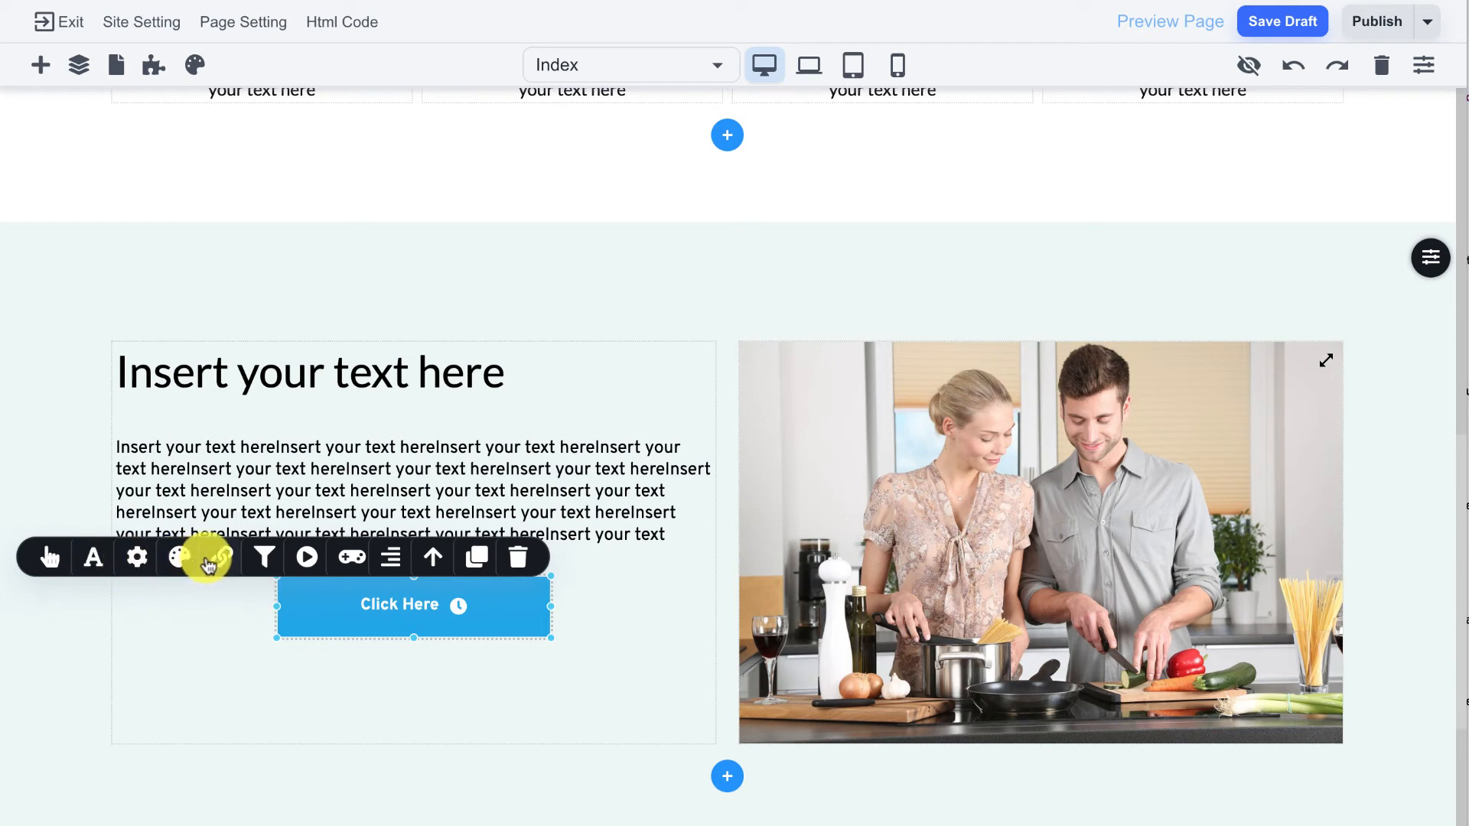
{"action": "left_click", "coordinate": [318, 471]}
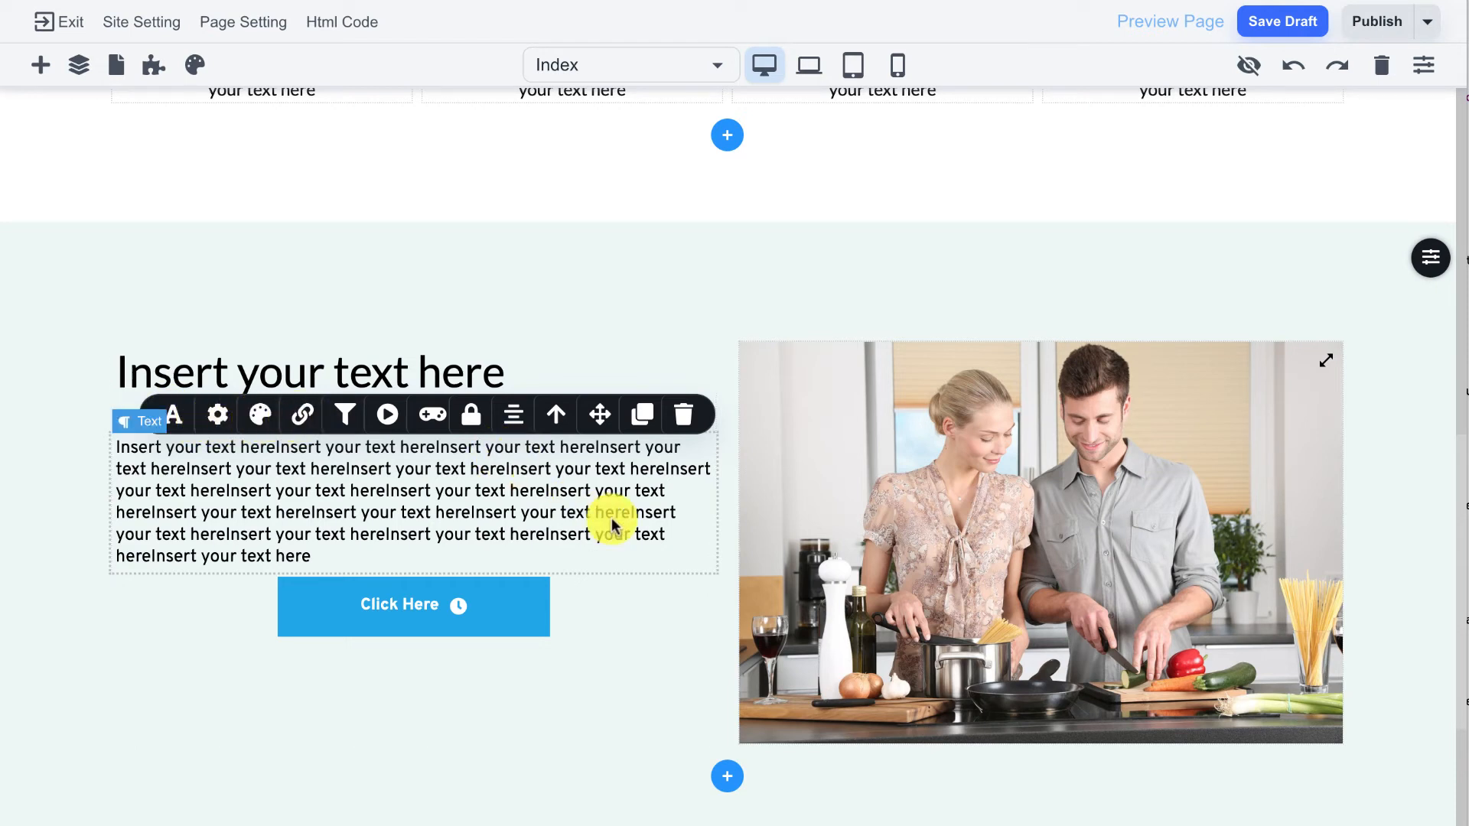
Try several preset animations on the green hand icon, including Float In, Flip In, Jack-In and Heart Beat, ending with Rubber-Band.
{"action": "scroll", "coordinate": [616, 490], "scroll_direction": "up", "scroll_amount": 4}
{"action": "left_click", "coordinate": [574, 226]}
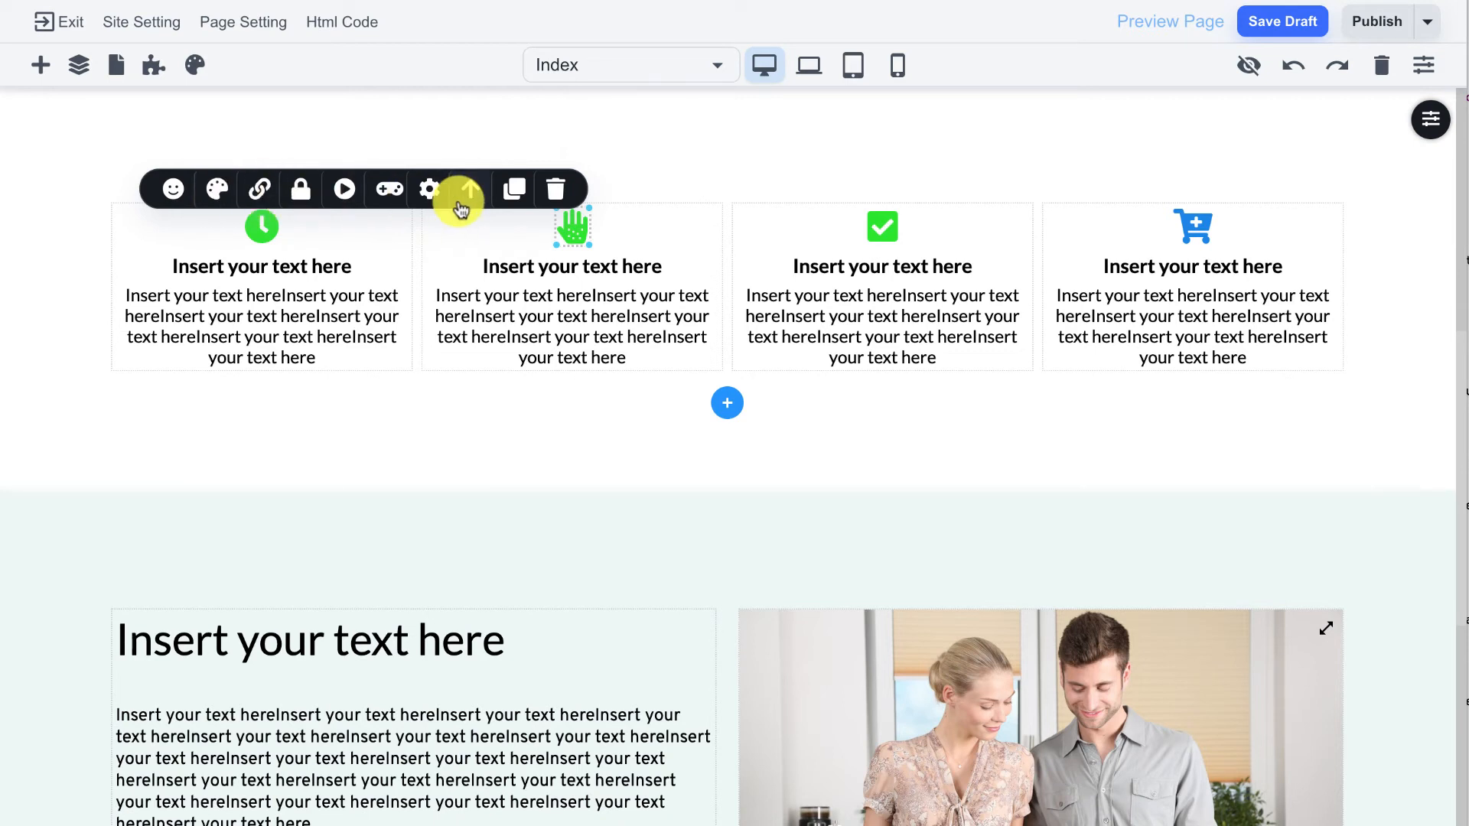
{"action": "left_click", "coordinate": [345, 190]}
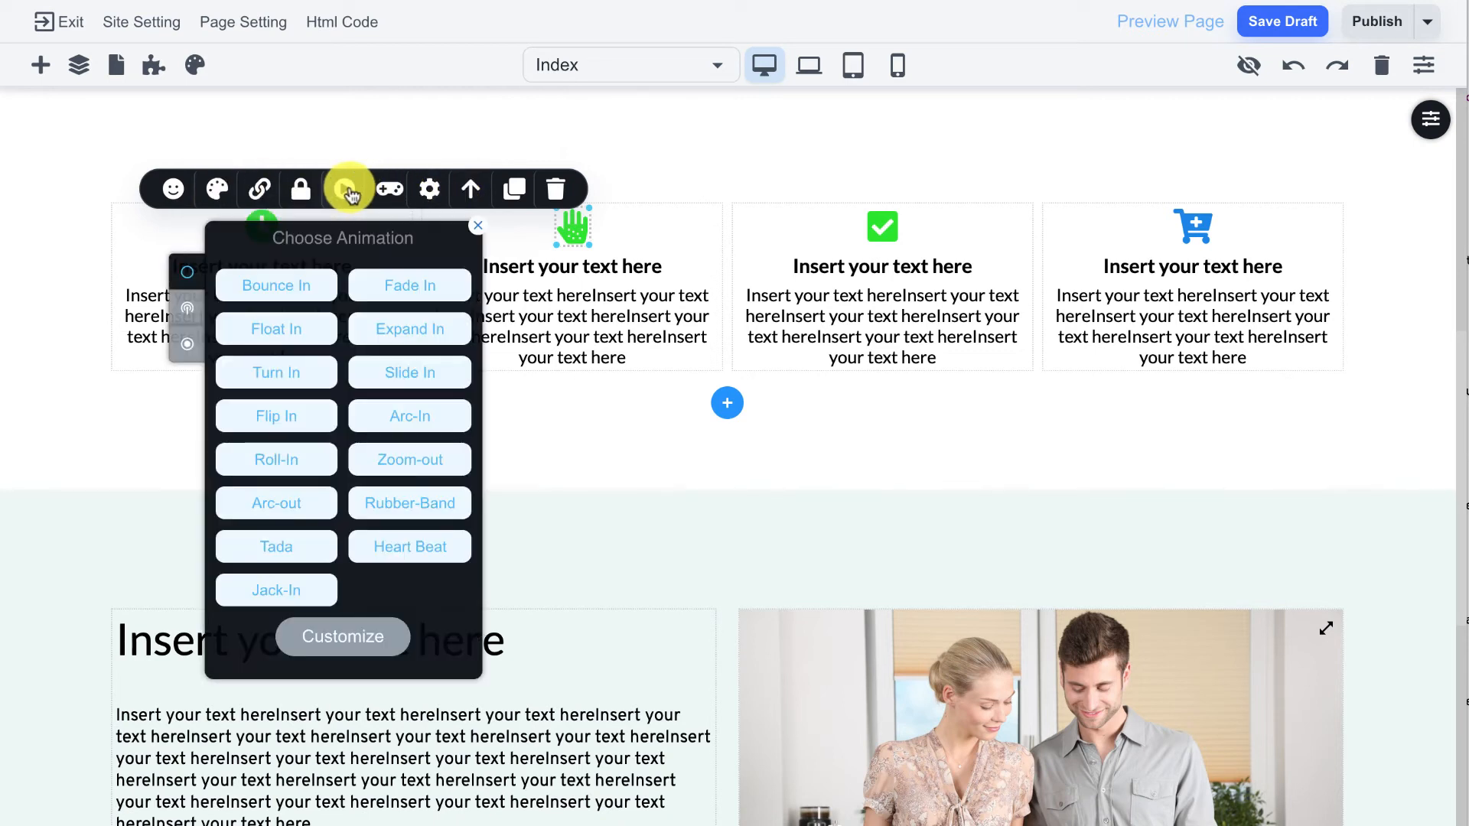
{"action": "left_click", "coordinate": [273, 298]}
{"action": "left_click", "coordinate": [276, 329]}
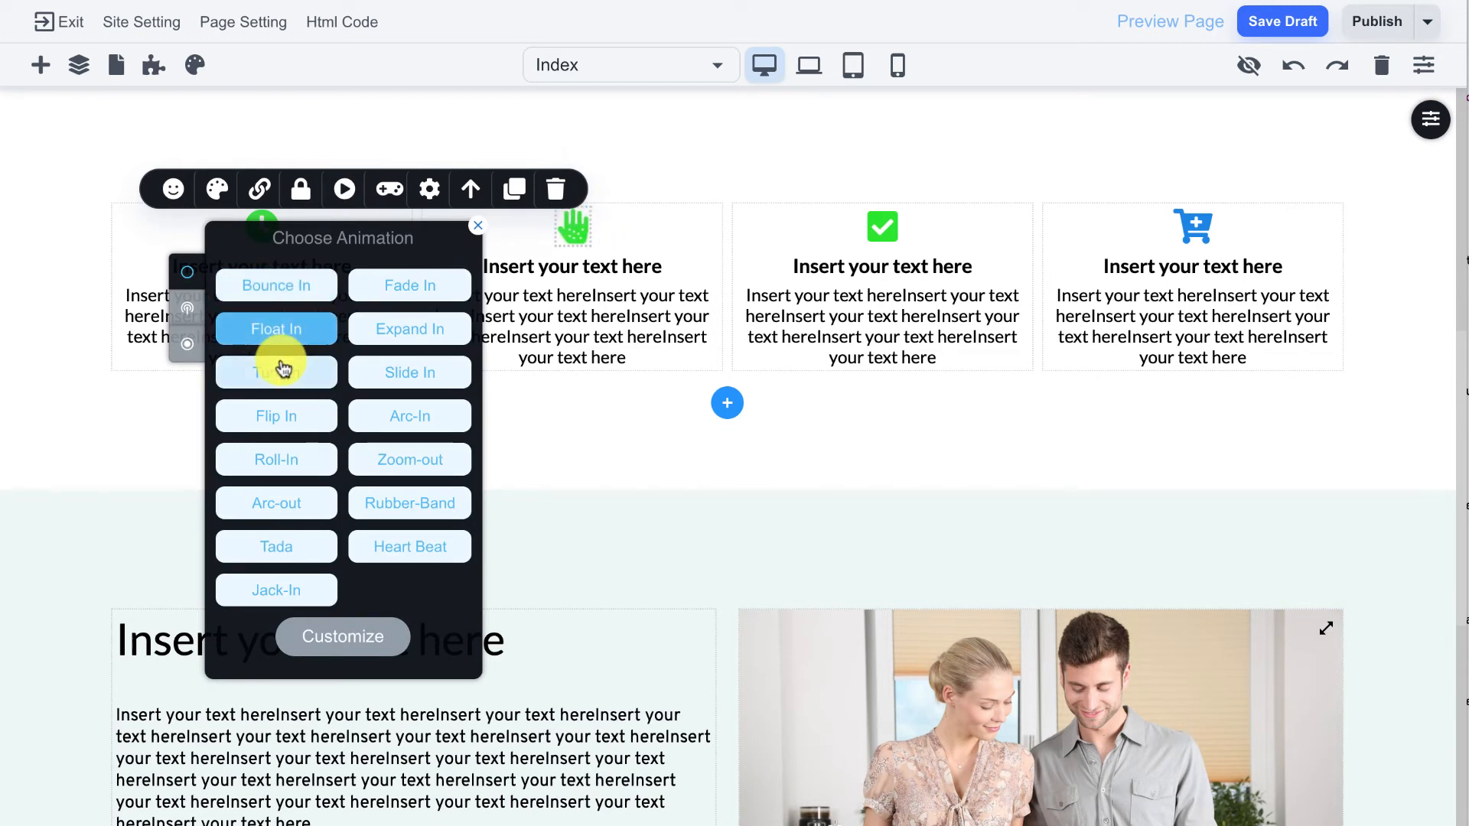
{"action": "left_click", "coordinate": [284, 372]}
{"action": "left_click", "coordinate": [293, 418]}
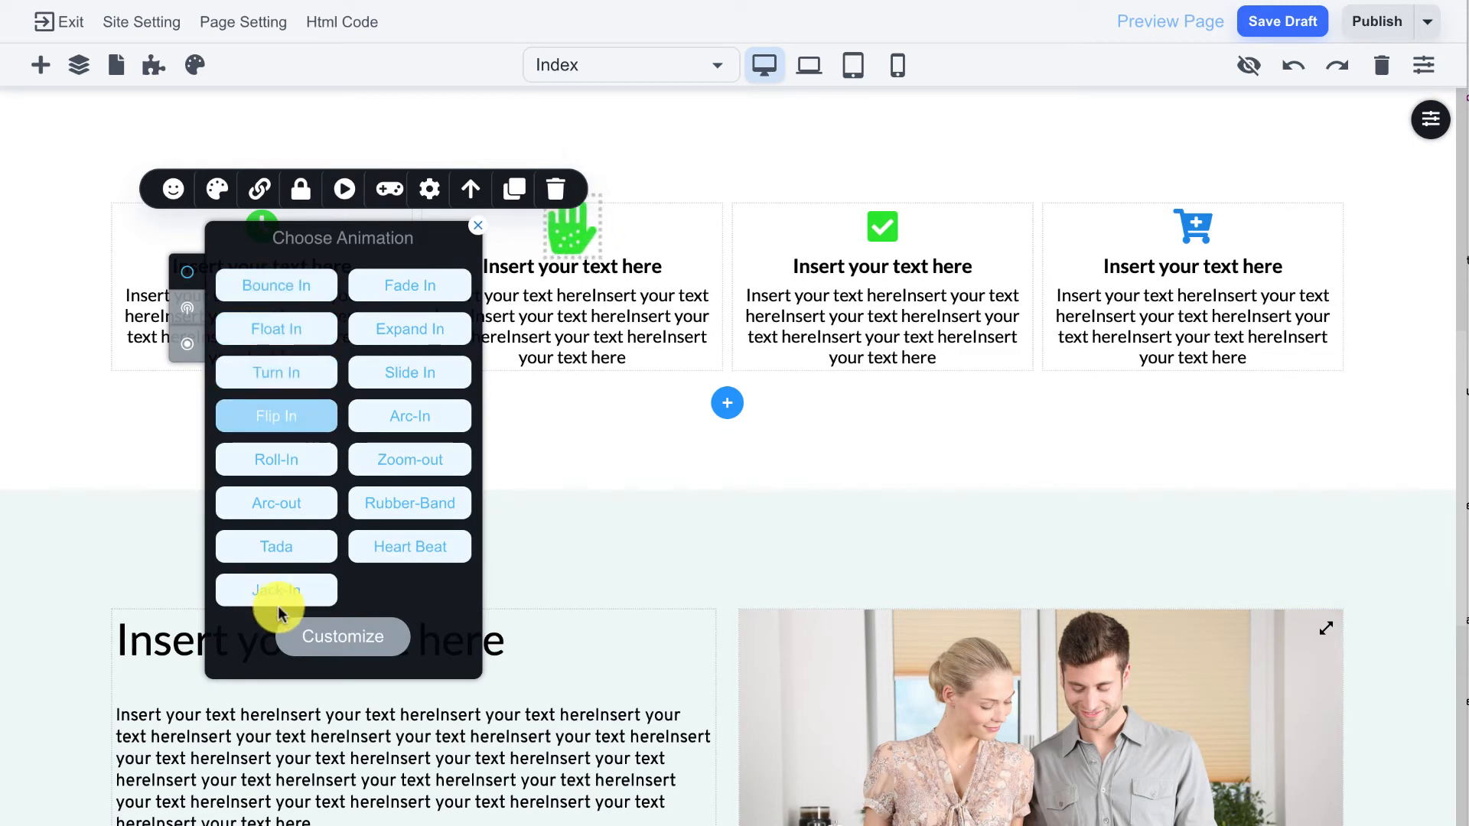
{"action": "left_click", "coordinate": [294, 596]}
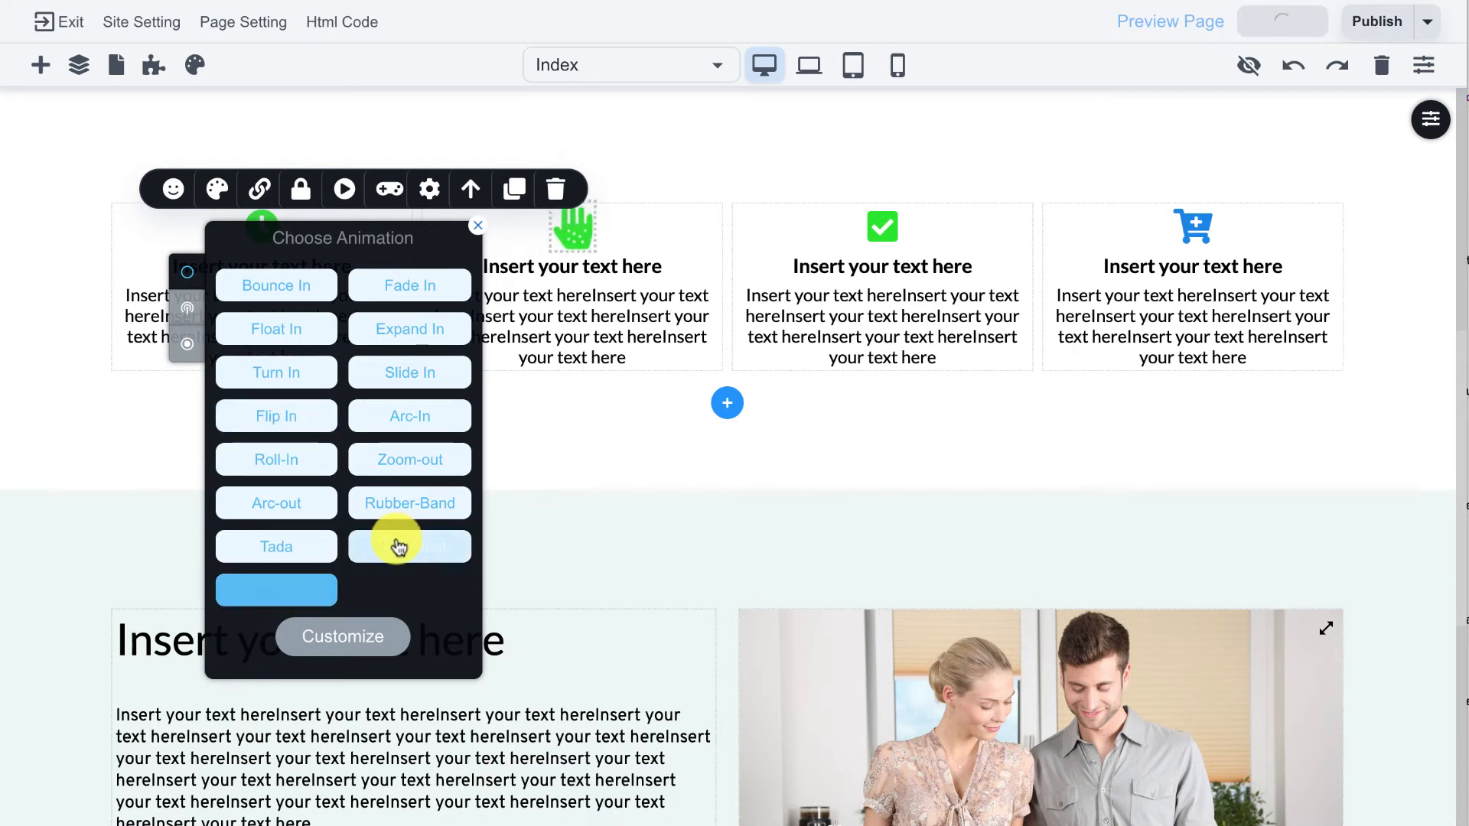
{"action": "left_click", "coordinate": [398, 546]}
{"action": "left_click", "coordinate": [401, 513]}
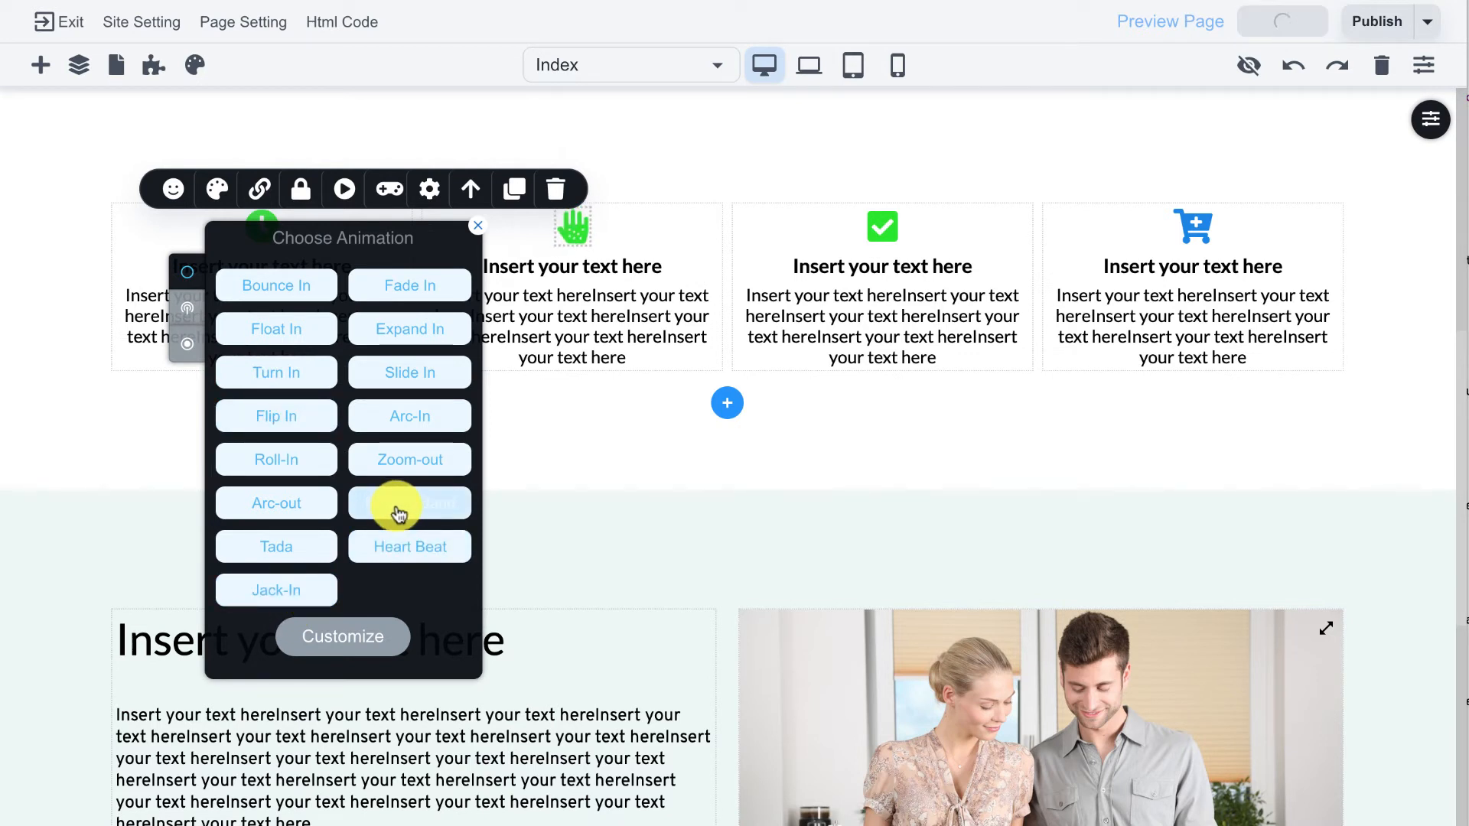
Switch the couple photo's transform to 3D and tilt the photo freehand so its right edge appears taller than its left.
{"action": "left_click", "coordinate": [827, 670]}
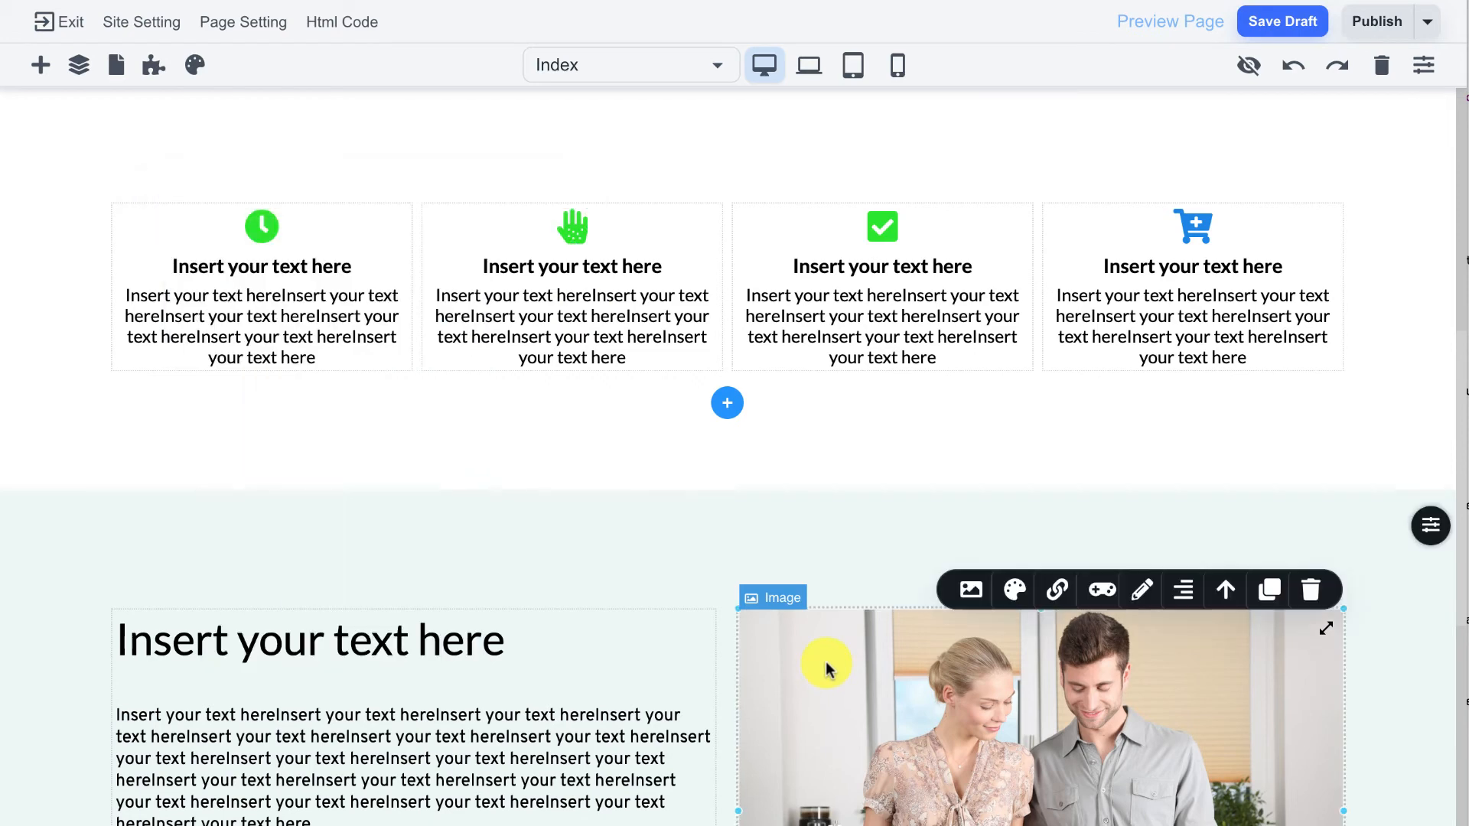
{"action": "scroll", "coordinate": [827, 670], "scroll_direction": "down", "scroll_amount": 3}
{"action": "scroll", "coordinate": [884, 555], "scroll_direction": "down", "scroll_amount": 2}
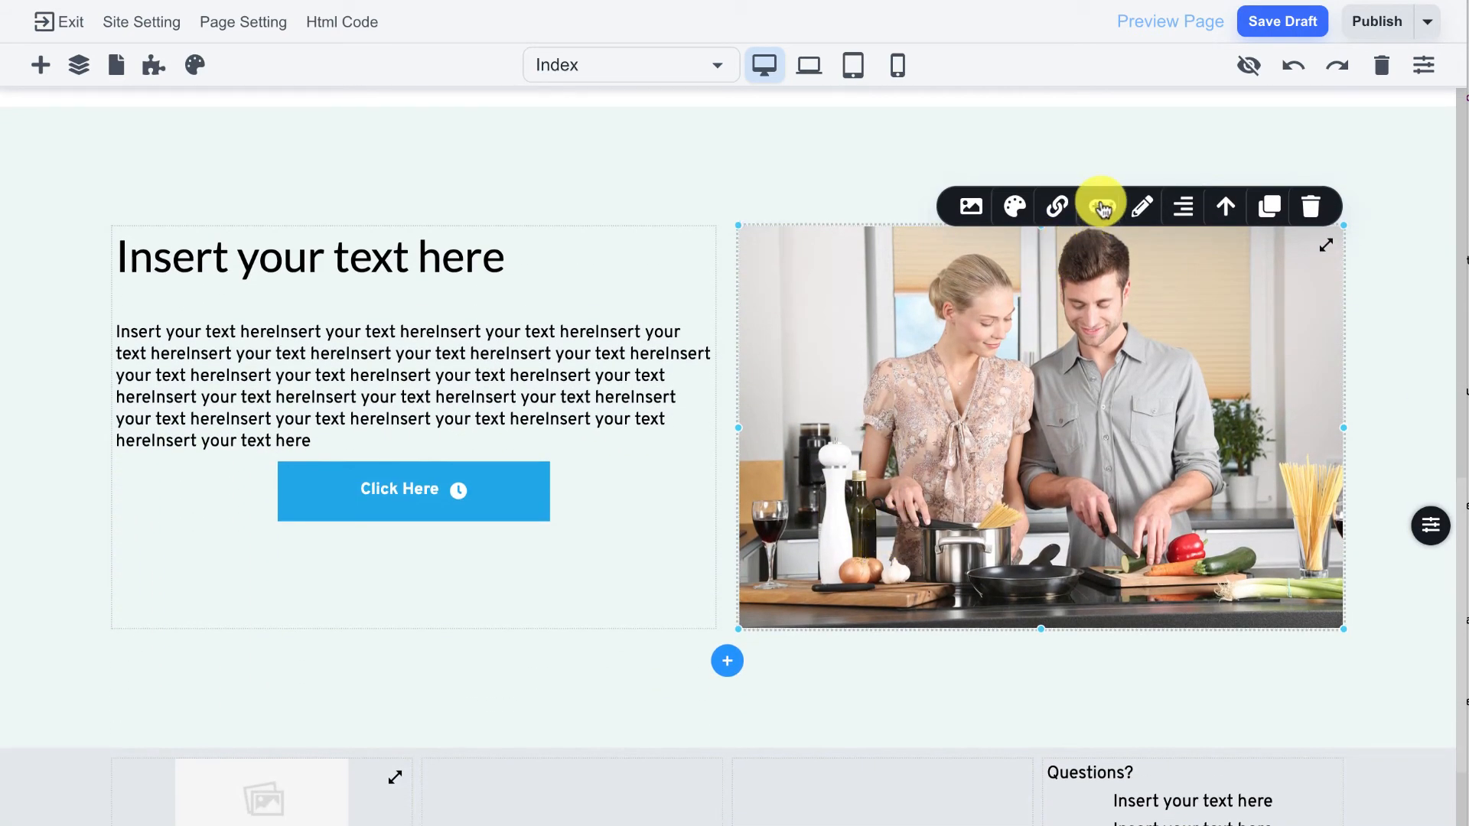
{"action": "left_click", "coordinate": [1103, 207]}
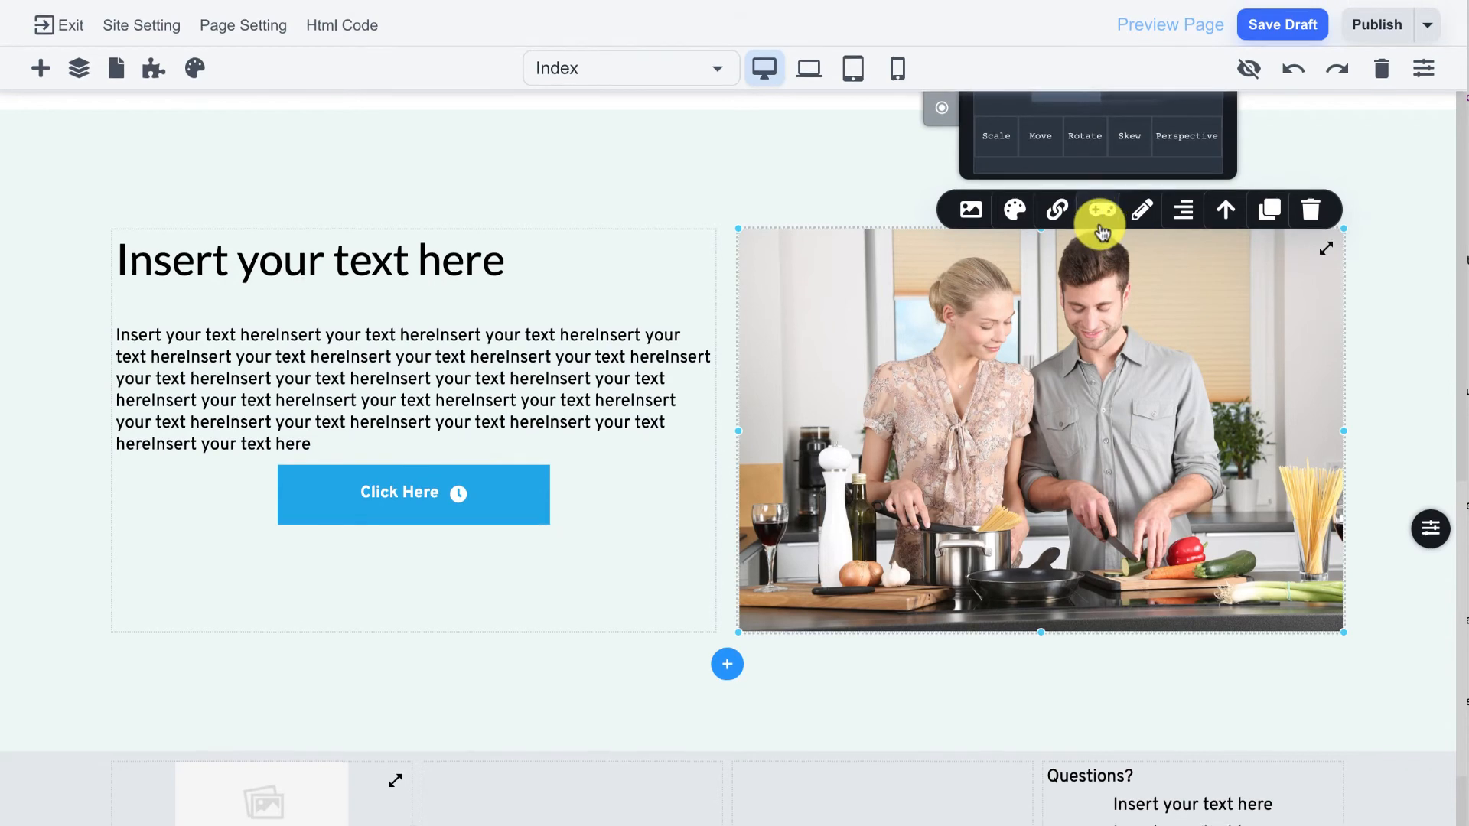
{"action": "scroll", "coordinate": [1136, 349], "scroll_direction": "up", "scroll_amount": 1}
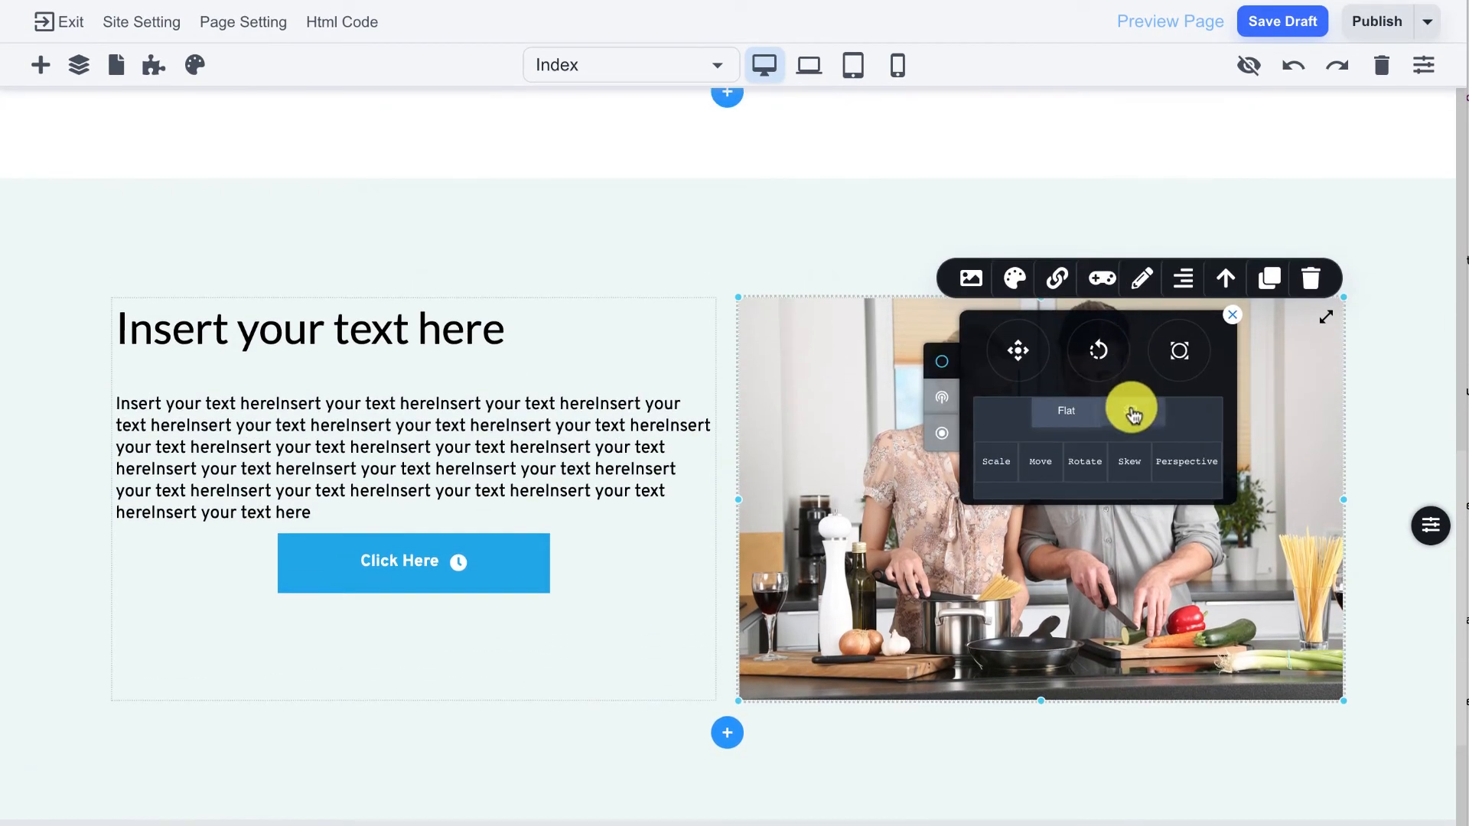
{"action": "left_click", "coordinate": [1133, 414]}
{"action": "left_click", "coordinate": [1021, 363]}
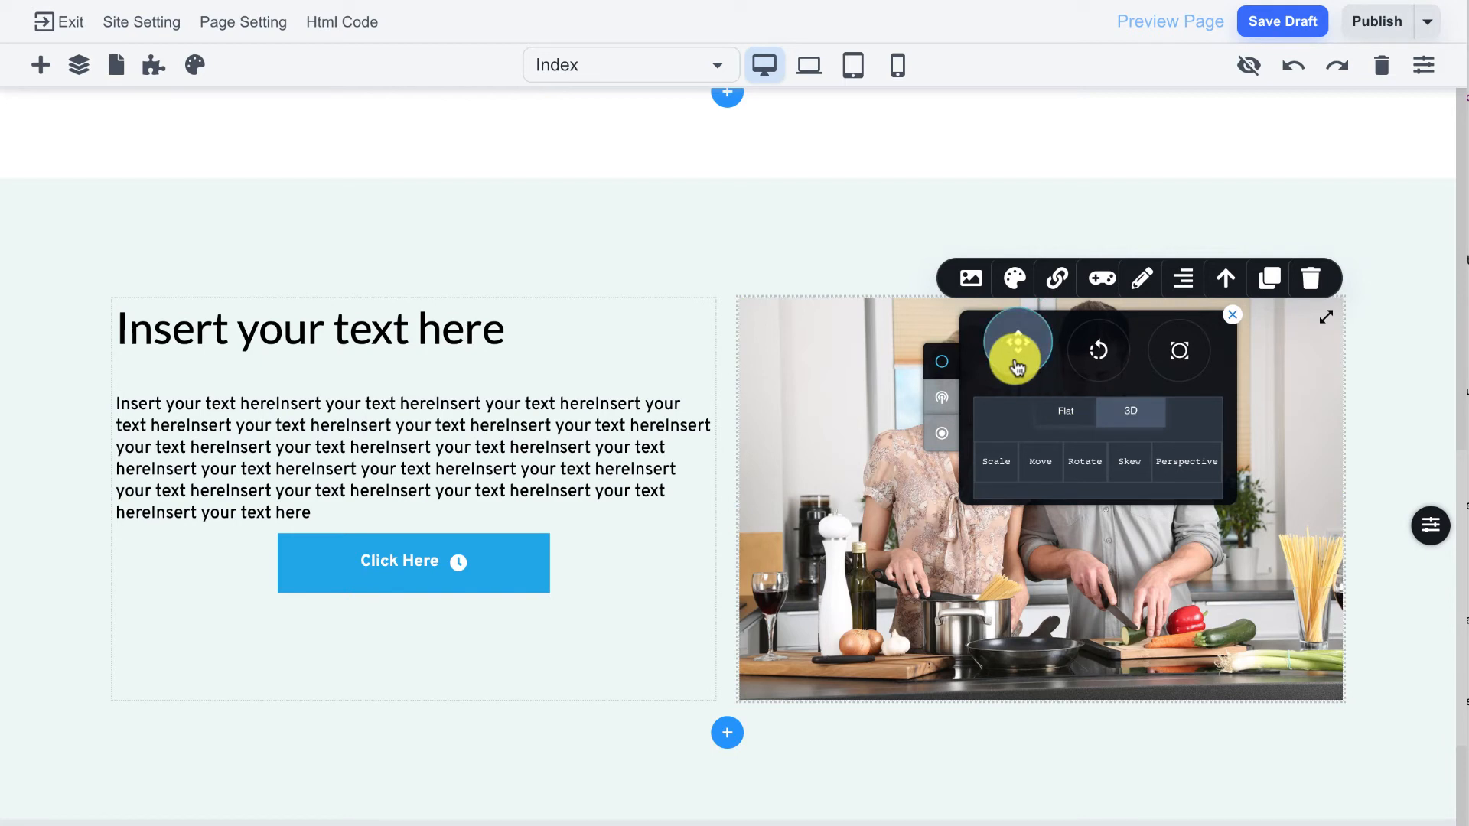
{"action": "left_click_drag", "start_coordinate": [1018, 368], "coordinate": [659, 430]}
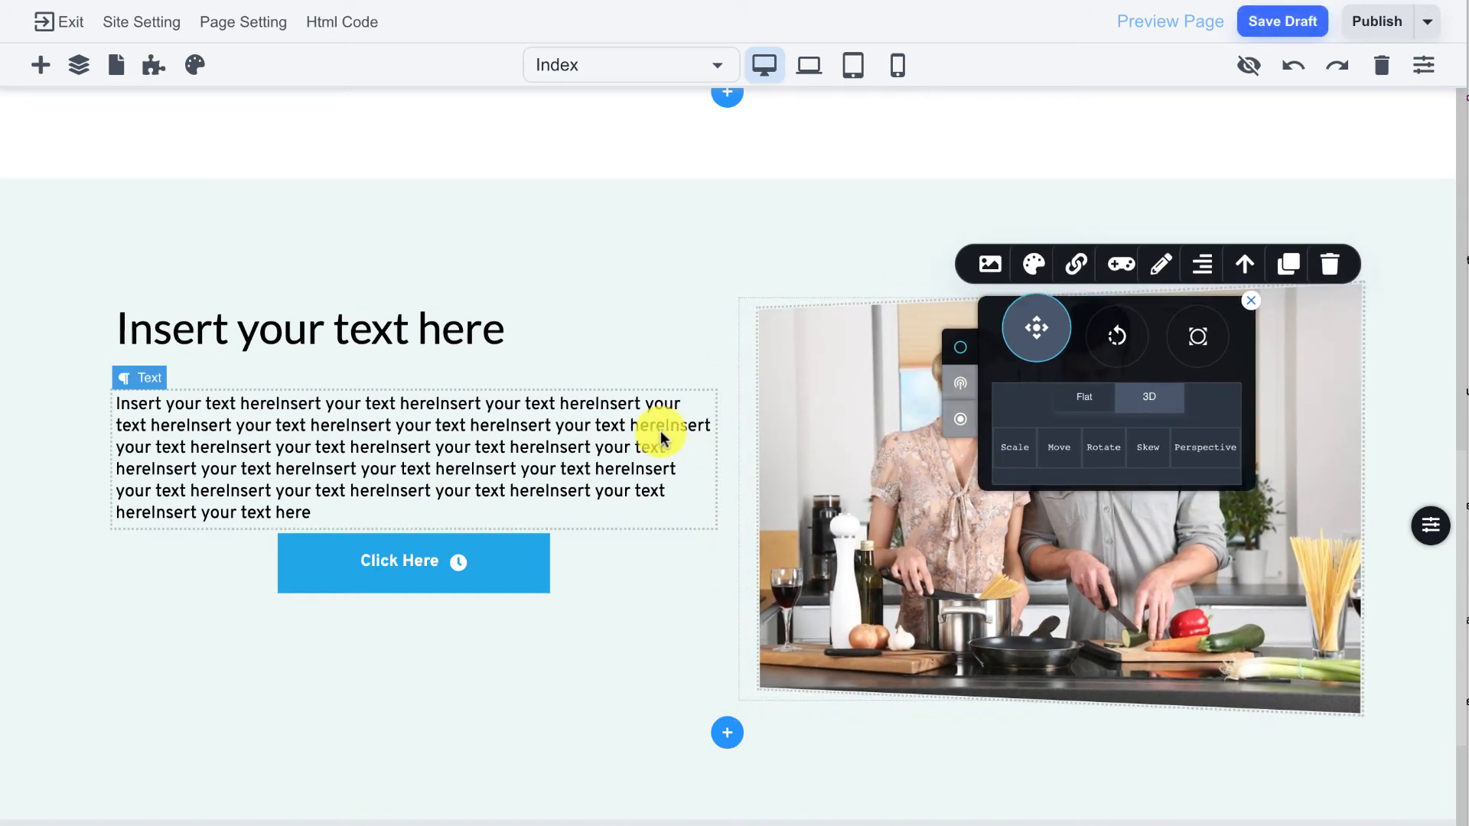
Switch to the phone layout and review the page from the hero down to the text-and-photo section.
{"action": "left_click", "coordinate": [660, 430]}
{"action": "mouse_move", "coordinate": [1002, 193]}
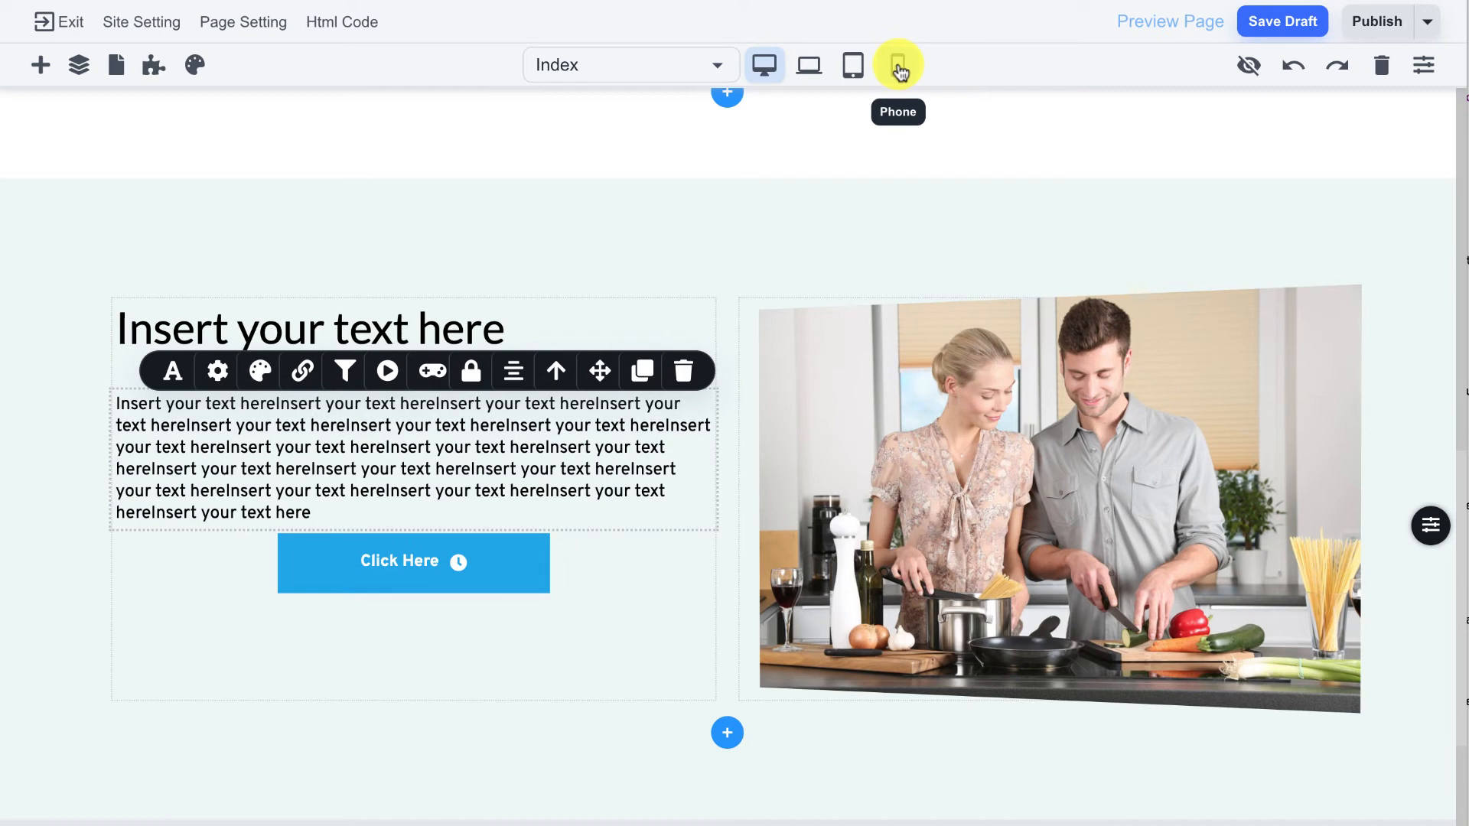
{"action": "left_click", "coordinate": [900, 72]}
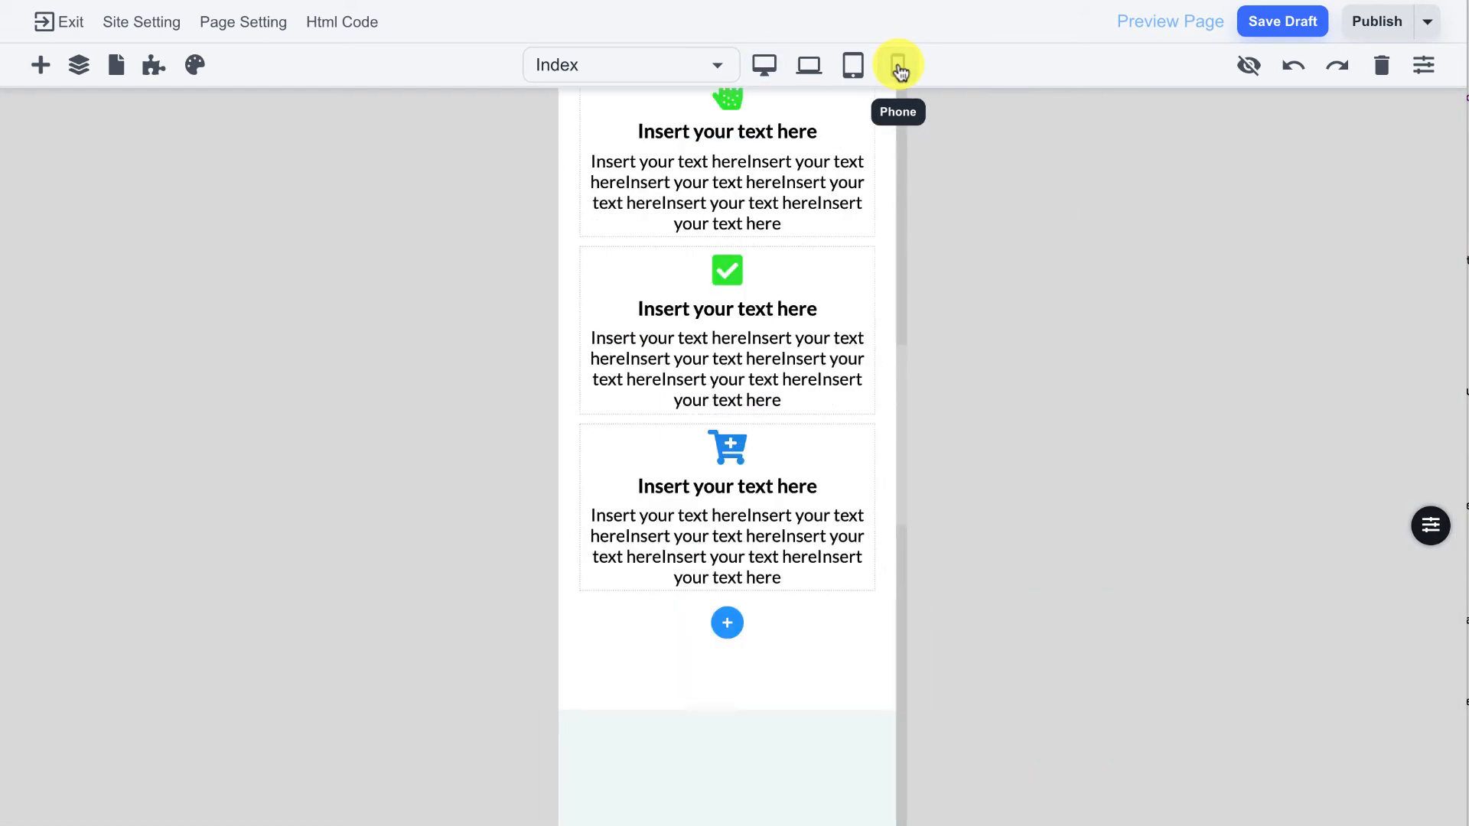
{"action": "scroll", "coordinate": [849, 189], "scroll_direction": "up", "scroll_amount": 9}
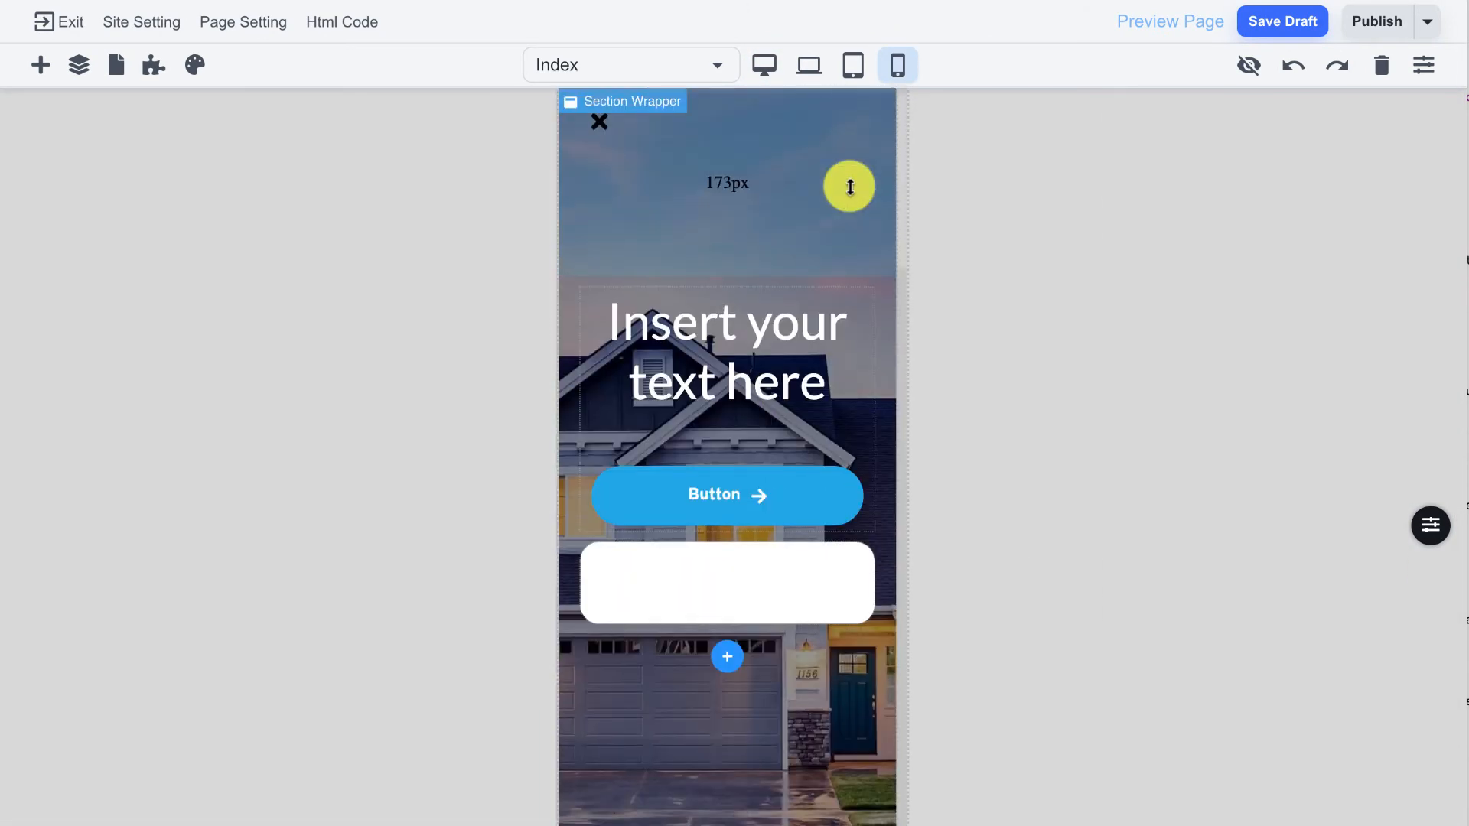
{"action": "scroll", "coordinate": [845, 187], "scroll_direction": "down", "scroll_amount": 10}
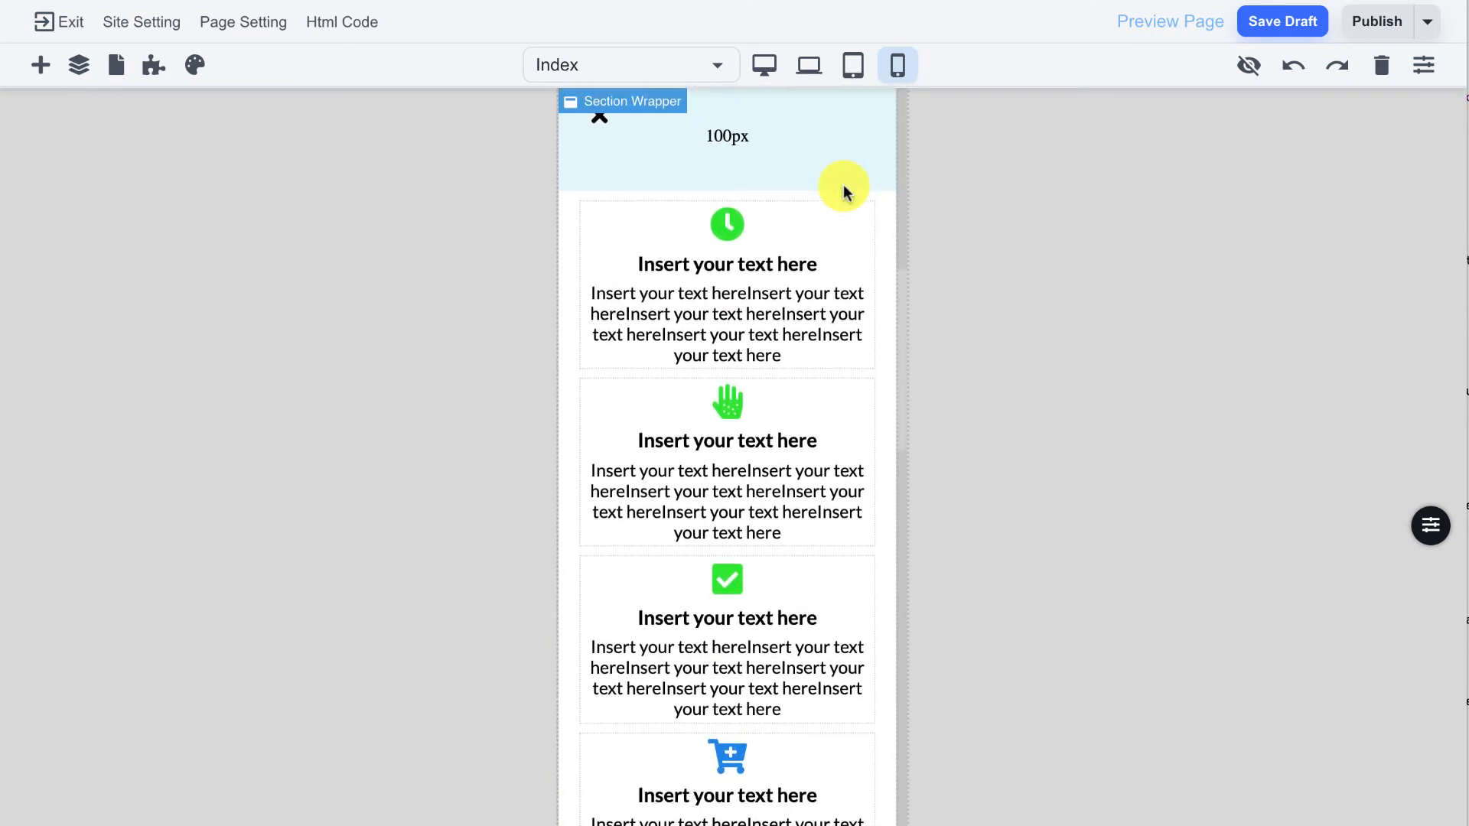
{"action": "scroll", "coordinate": [845, 189], "scroll_direction": "down", "scroll_amount": 10}
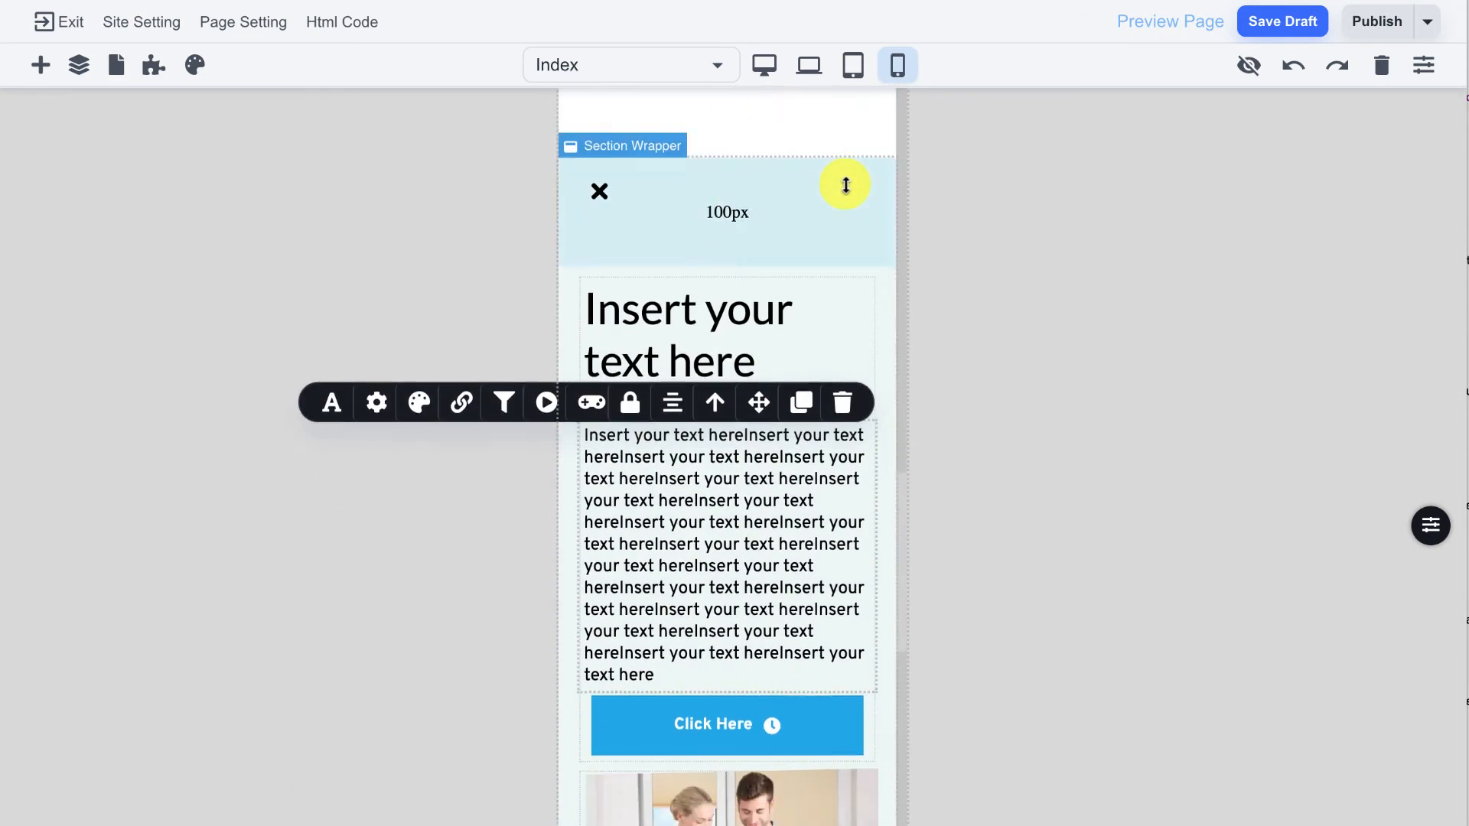
{"action": "scroll", "coordinate": [845, 189], "scroll_direction": "up", "scroll_amount": 1}
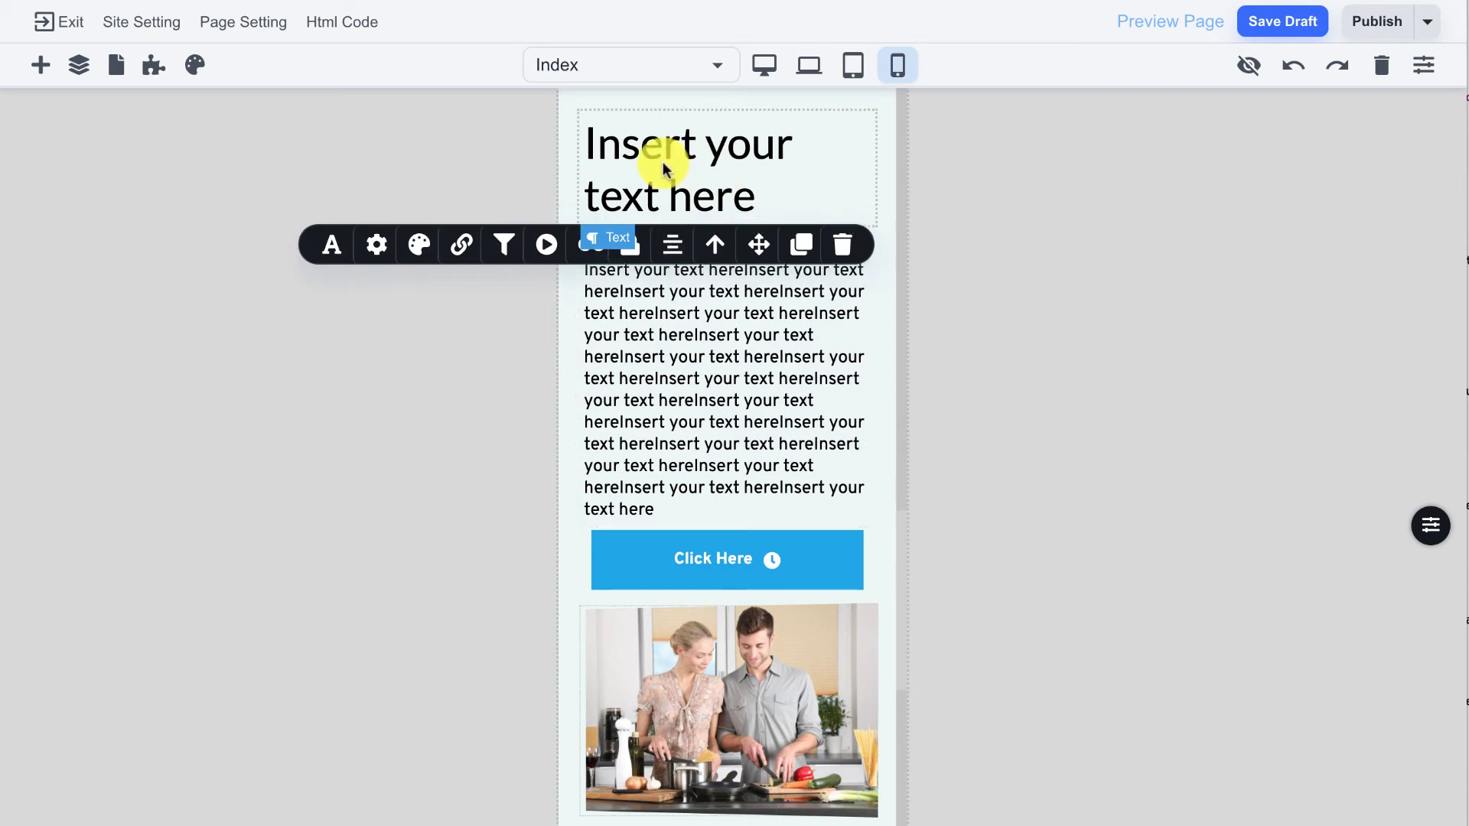
Set the font size of the heading above the Click Here button to 26 px in the phone layout.
{"action": "left_click", "coordinate": [332, 245]}
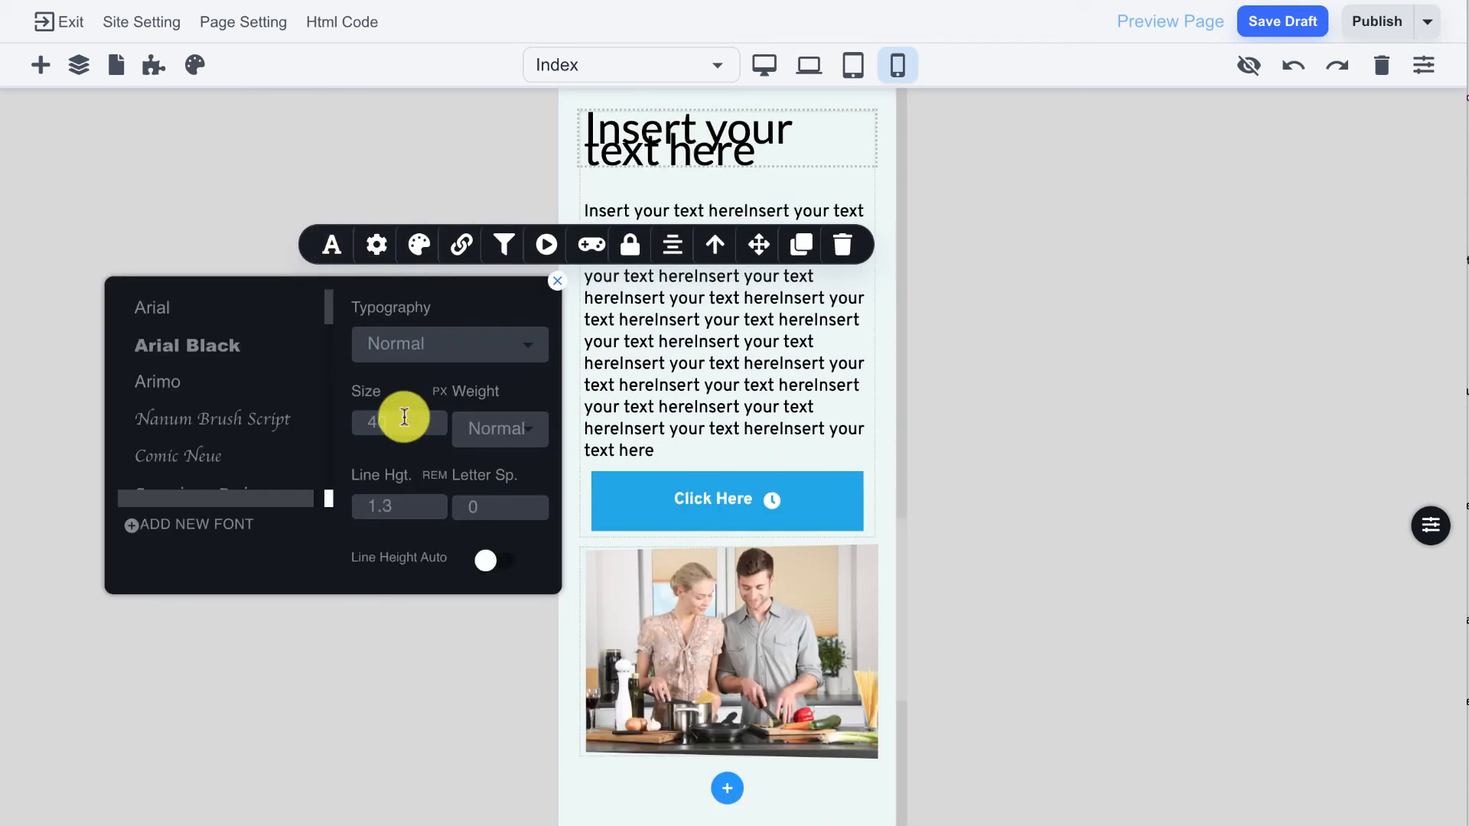
{"action": "left_click_drag", "start_coordinate": [403, 417], "coordinate": [357, 414]}
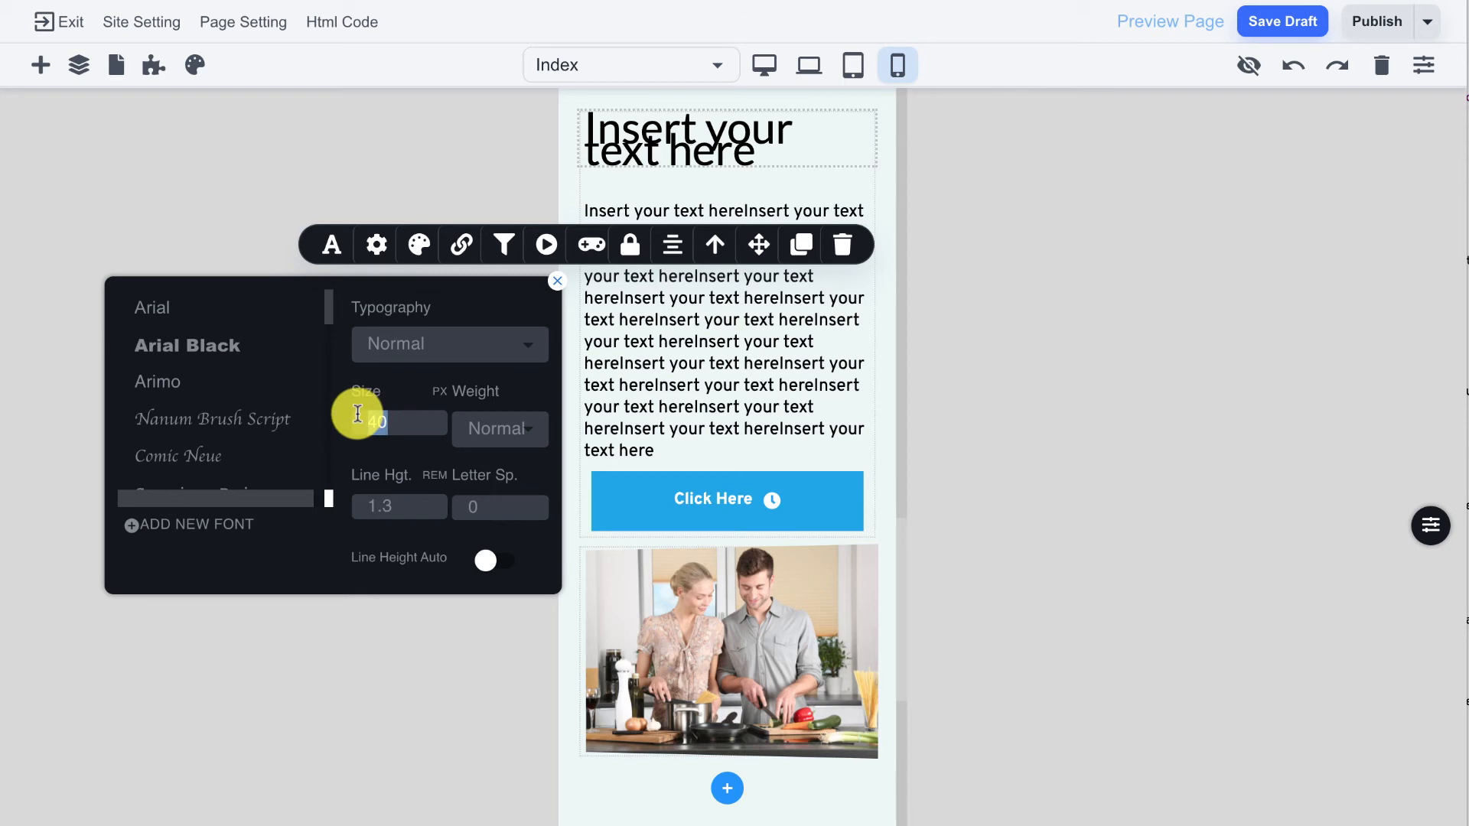
{"action": "type", "text": "24"}
{"action": "key", "text": "BackSpace"}
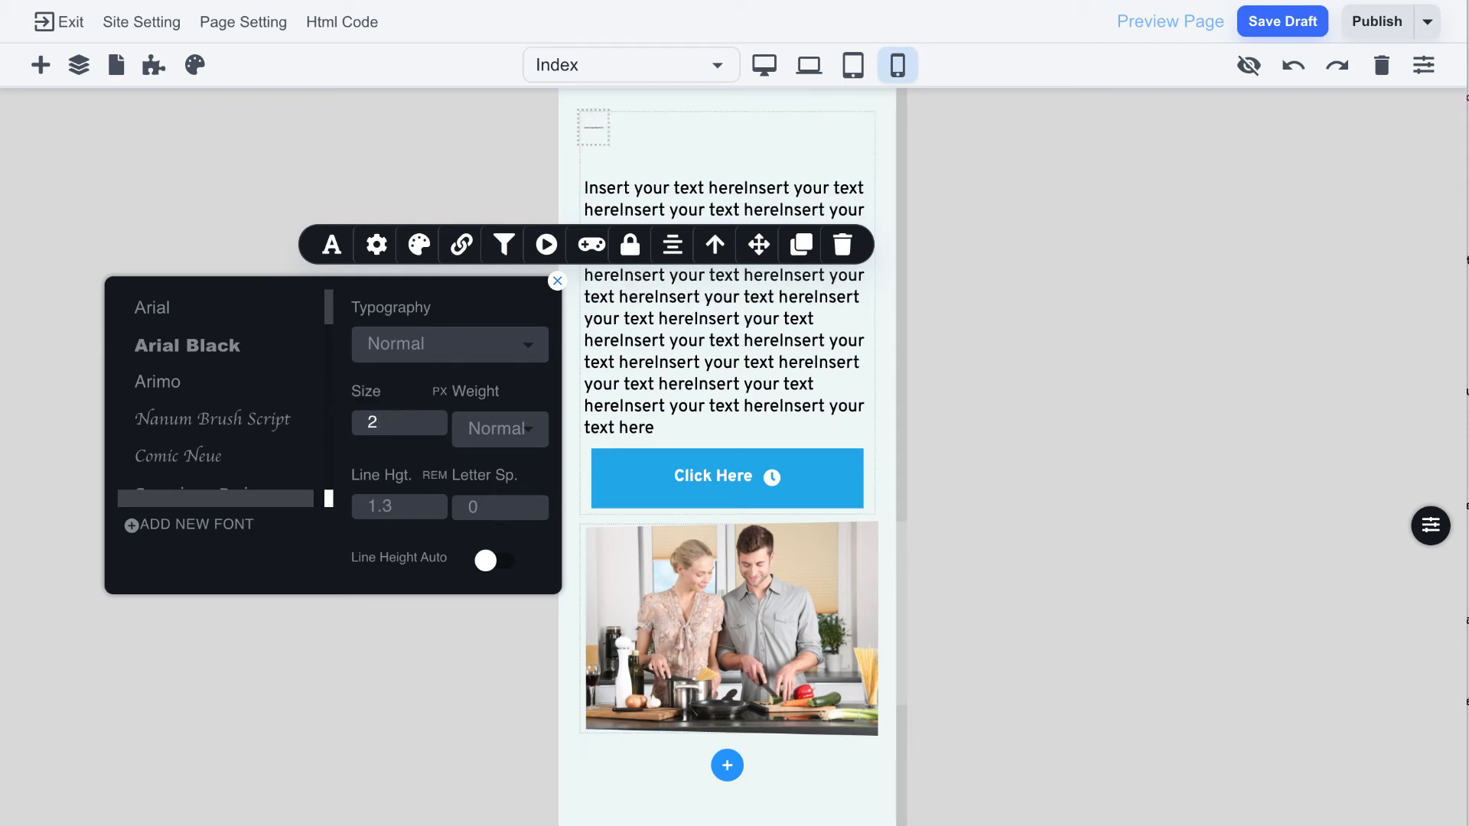
{"action": "type", "text": "6"}
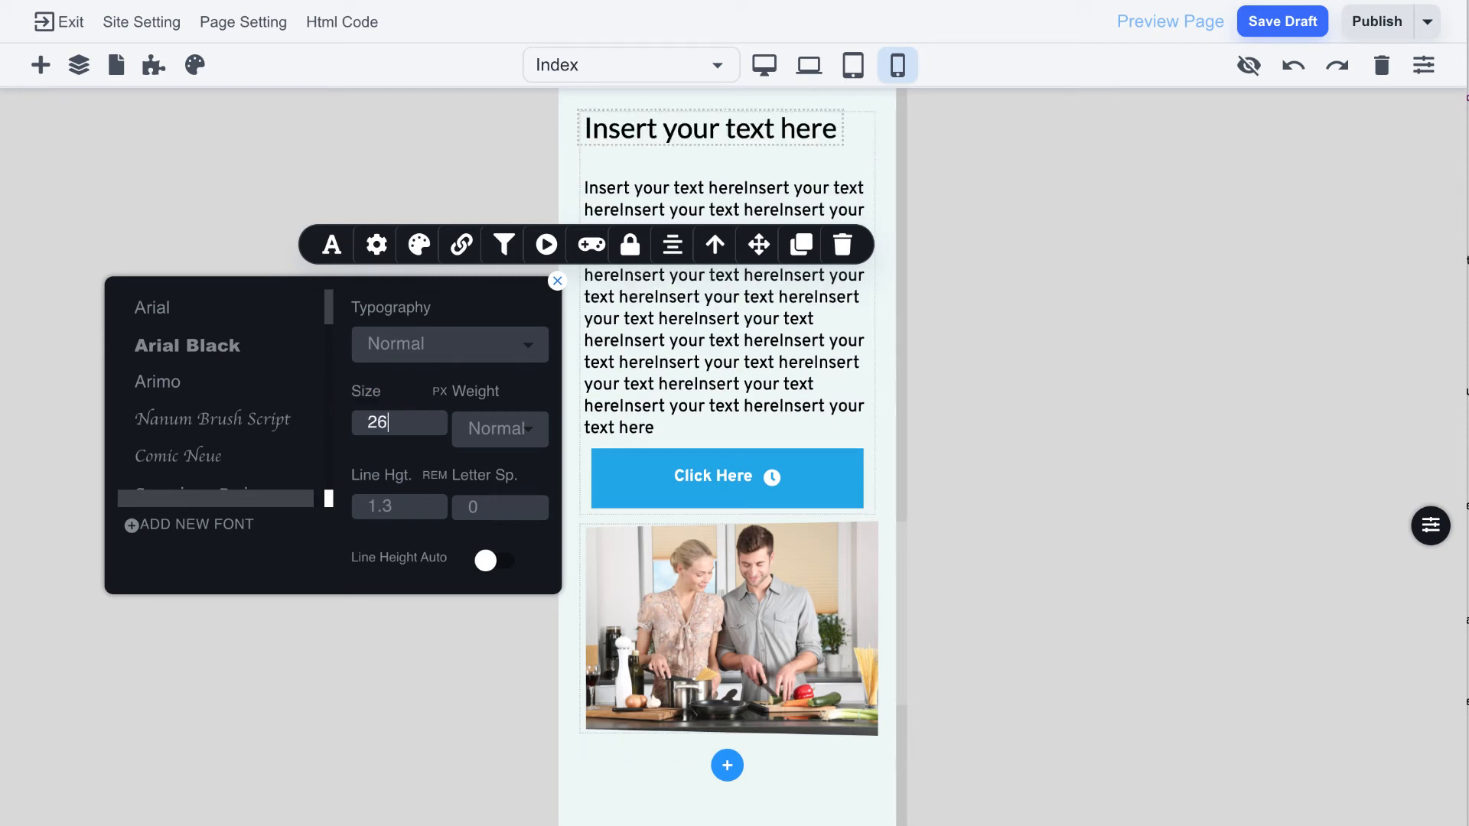
{"action": "left_click", "coordinate": [792, 361]}
Review the remaining phone layout down to the Questions? column and save the page as a draft.
{"action": "scroll", "coordinate": [796, 345], "scroll_direction": "down", "scroll_amount": 7}
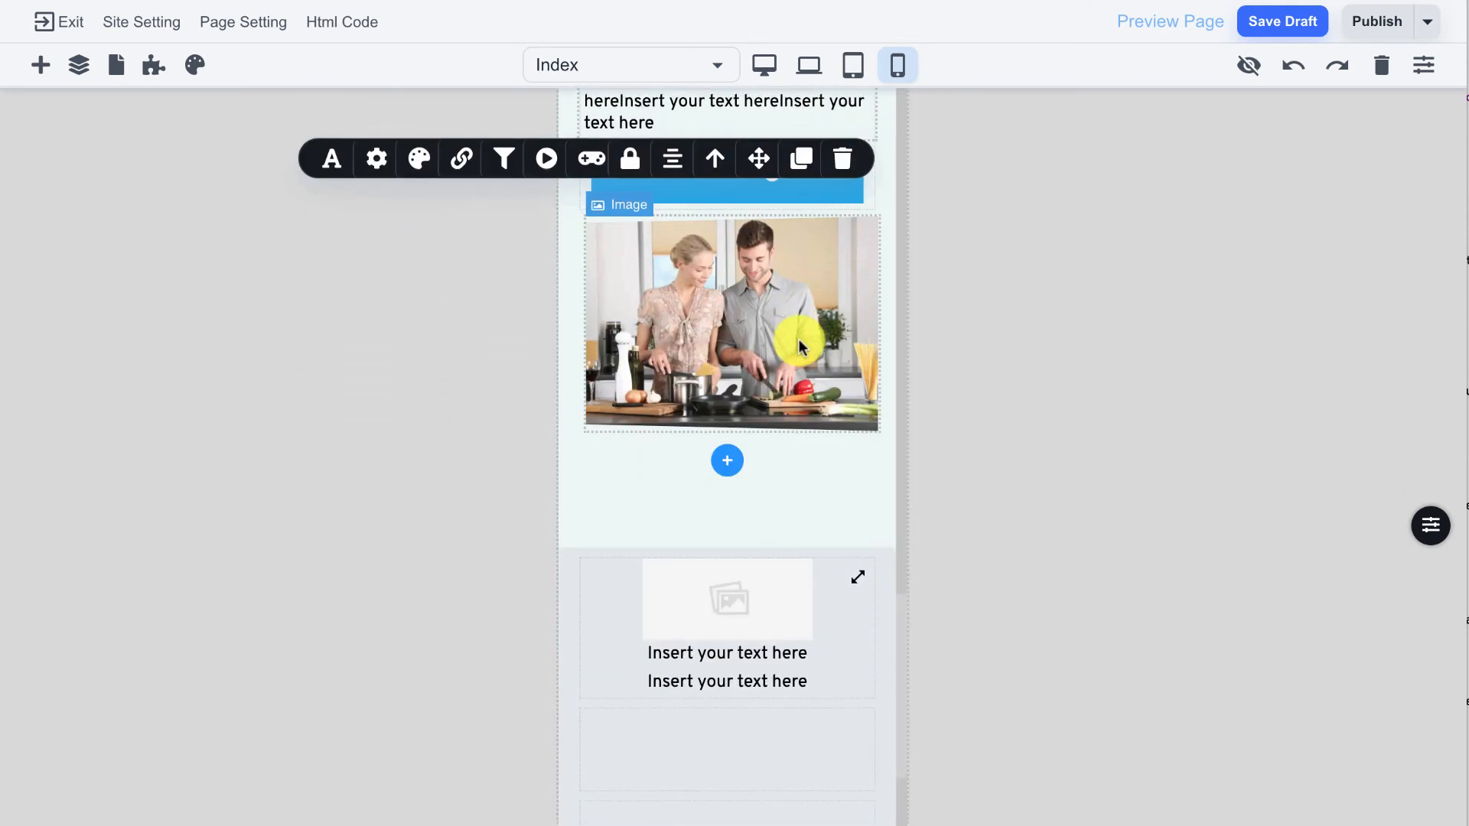
{"action": "scroll", "coordinate": [798, 346], "scroll_direction": "down", "scroll_amount": 1}
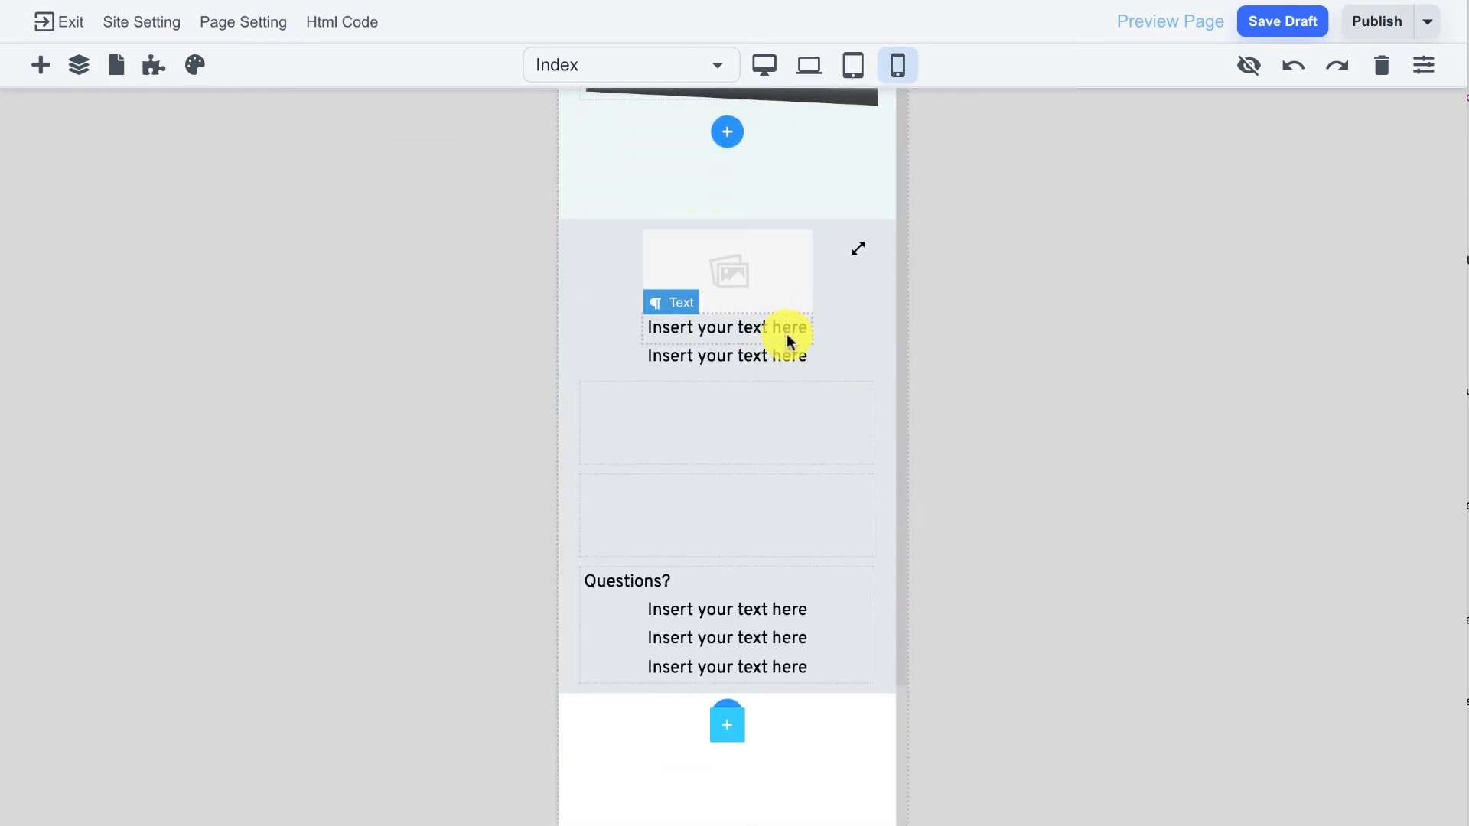
{"action": "left_click", "coordinate": [1279, 29]}
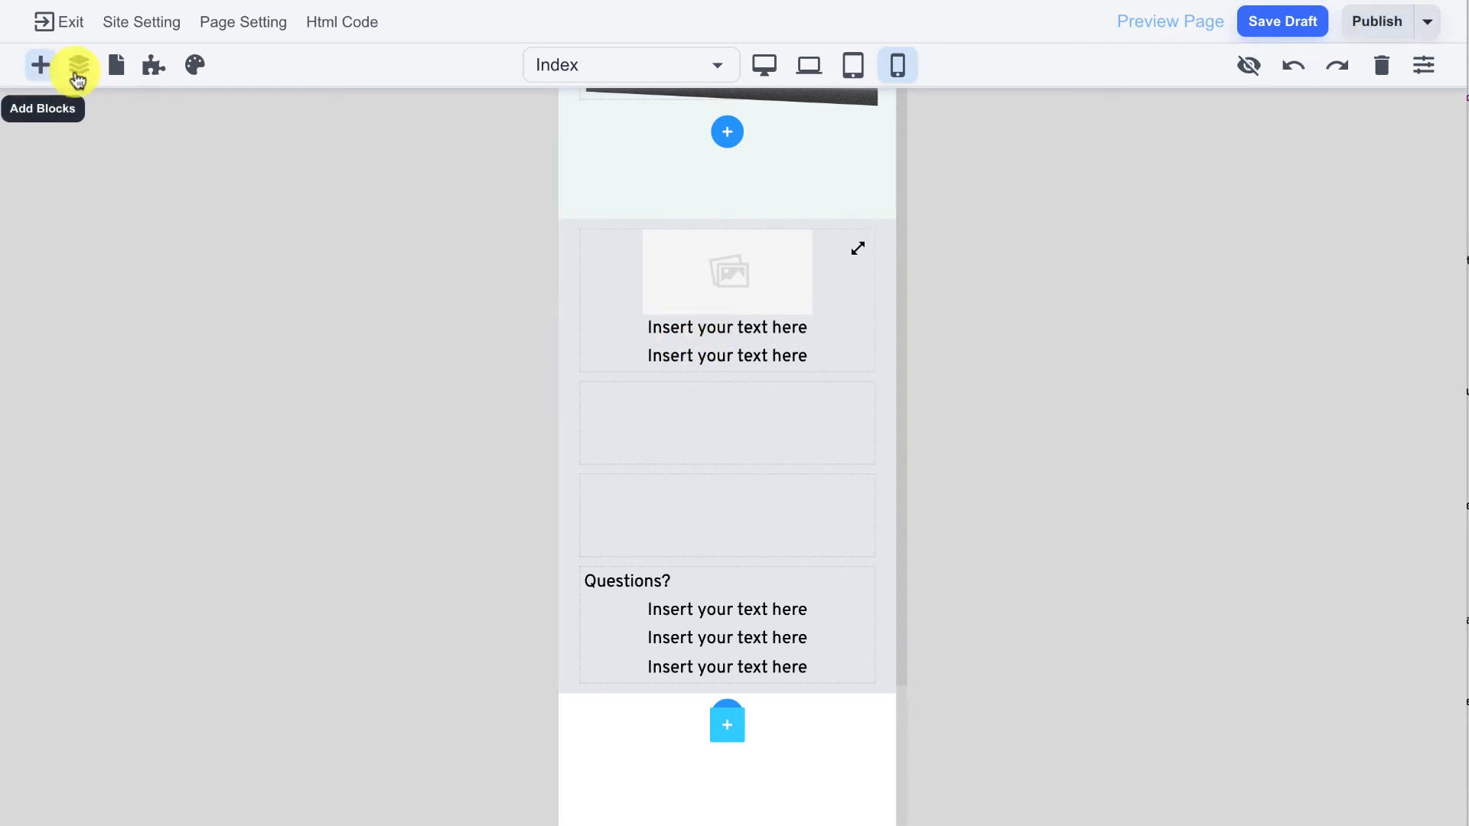
Create a new empty page for the site and delete its welcome text.
{"action": "left_click", "coordinate": [115, 69]}
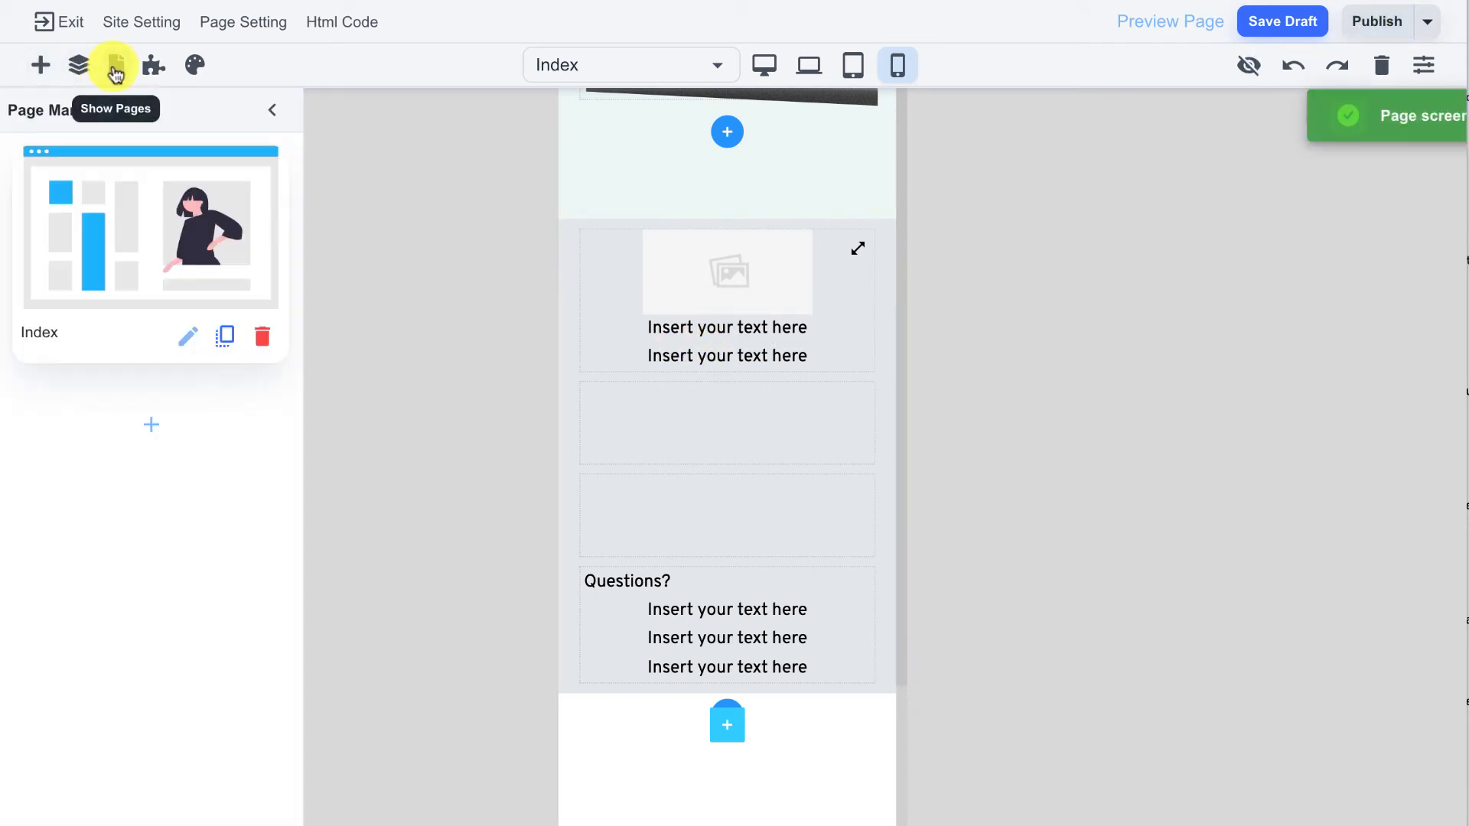
{"action": "left_click", "coordinate": [151, 425]}
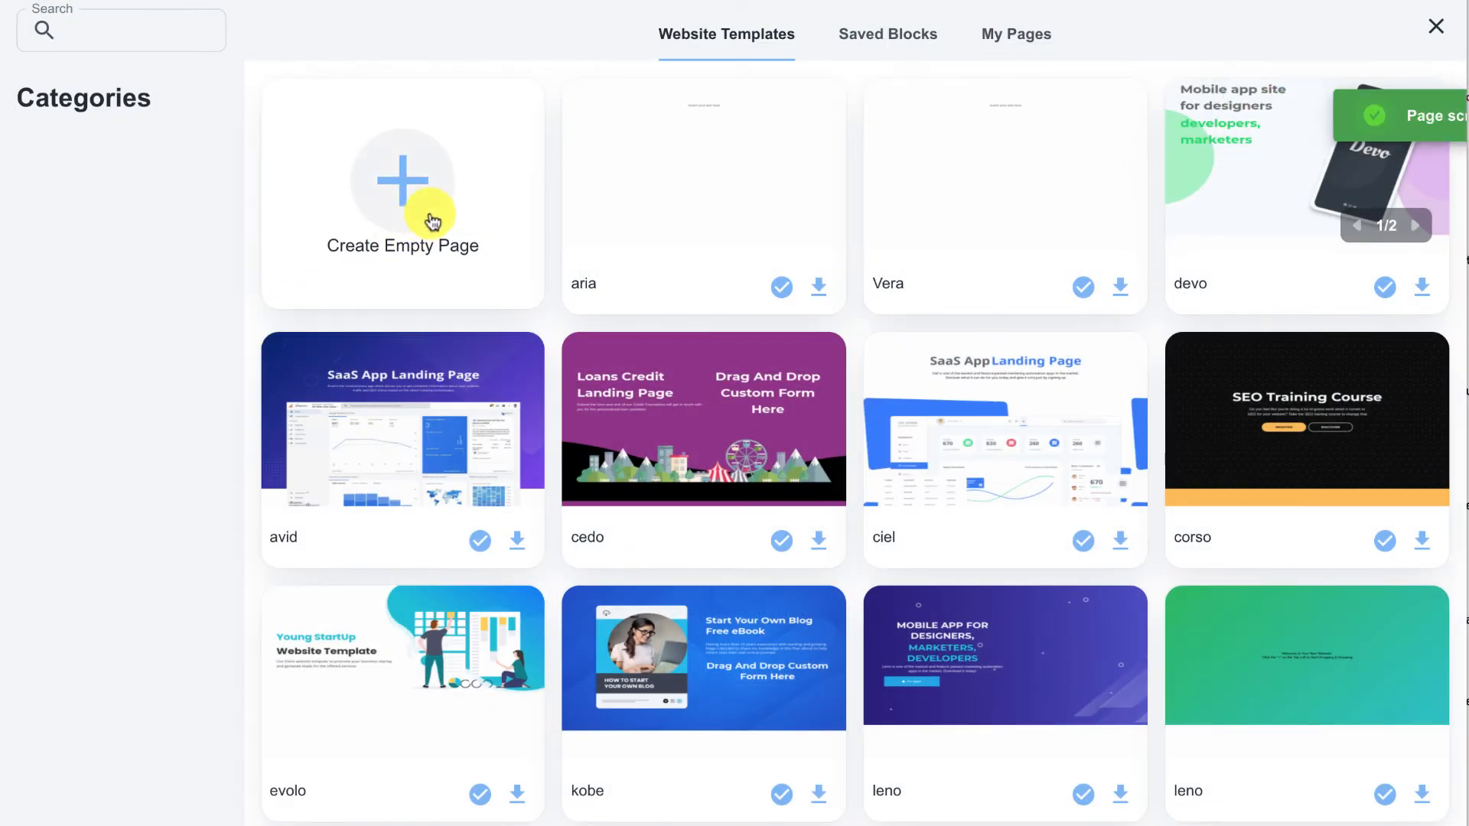
{"action": "left_click", "coordinate": [411, 200]}
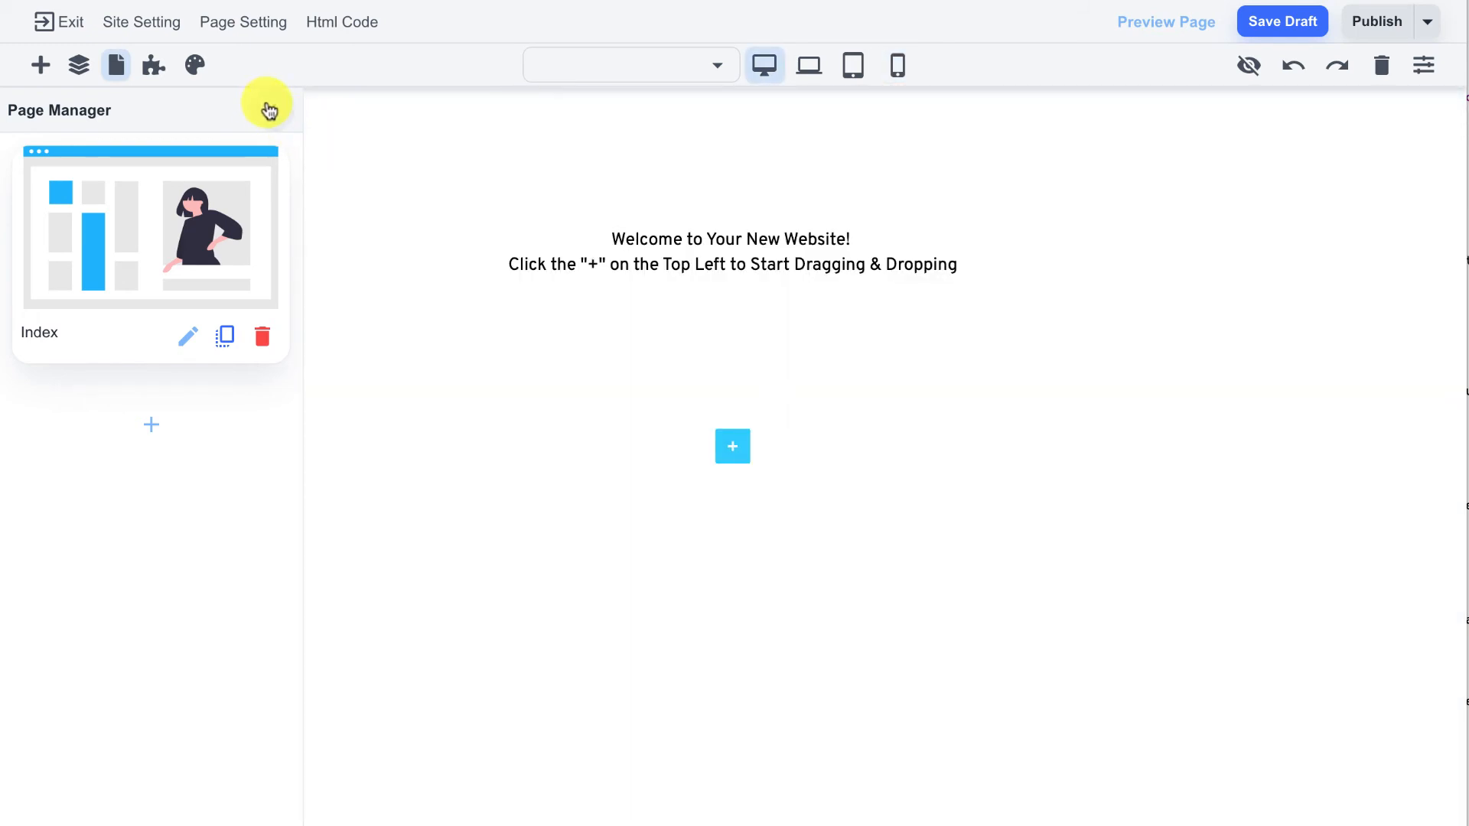
{"action": "left_click", "coordinate": [271, 110]}
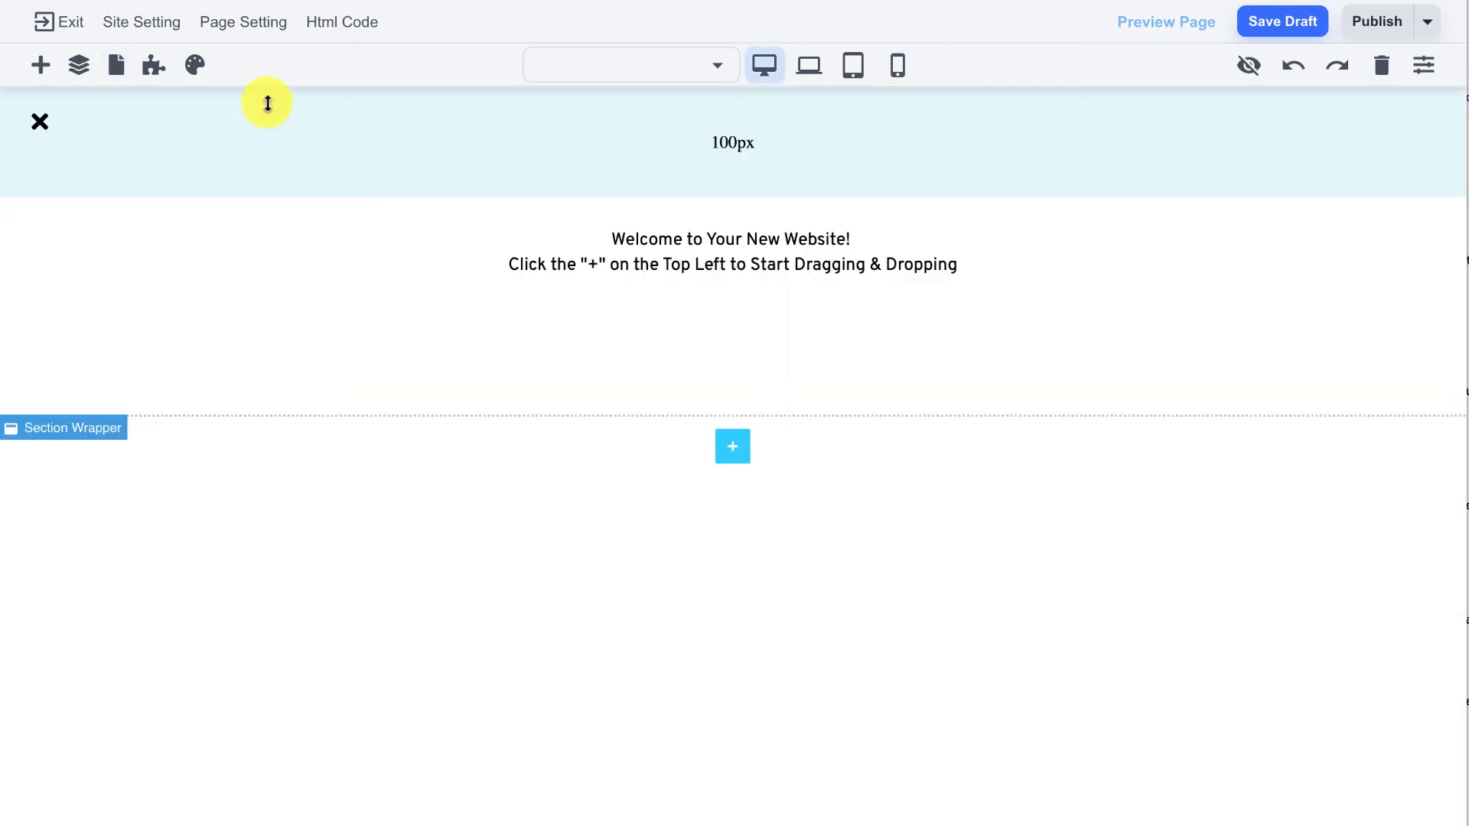
{"action": "left_click", "coordinate": [647, 263]}
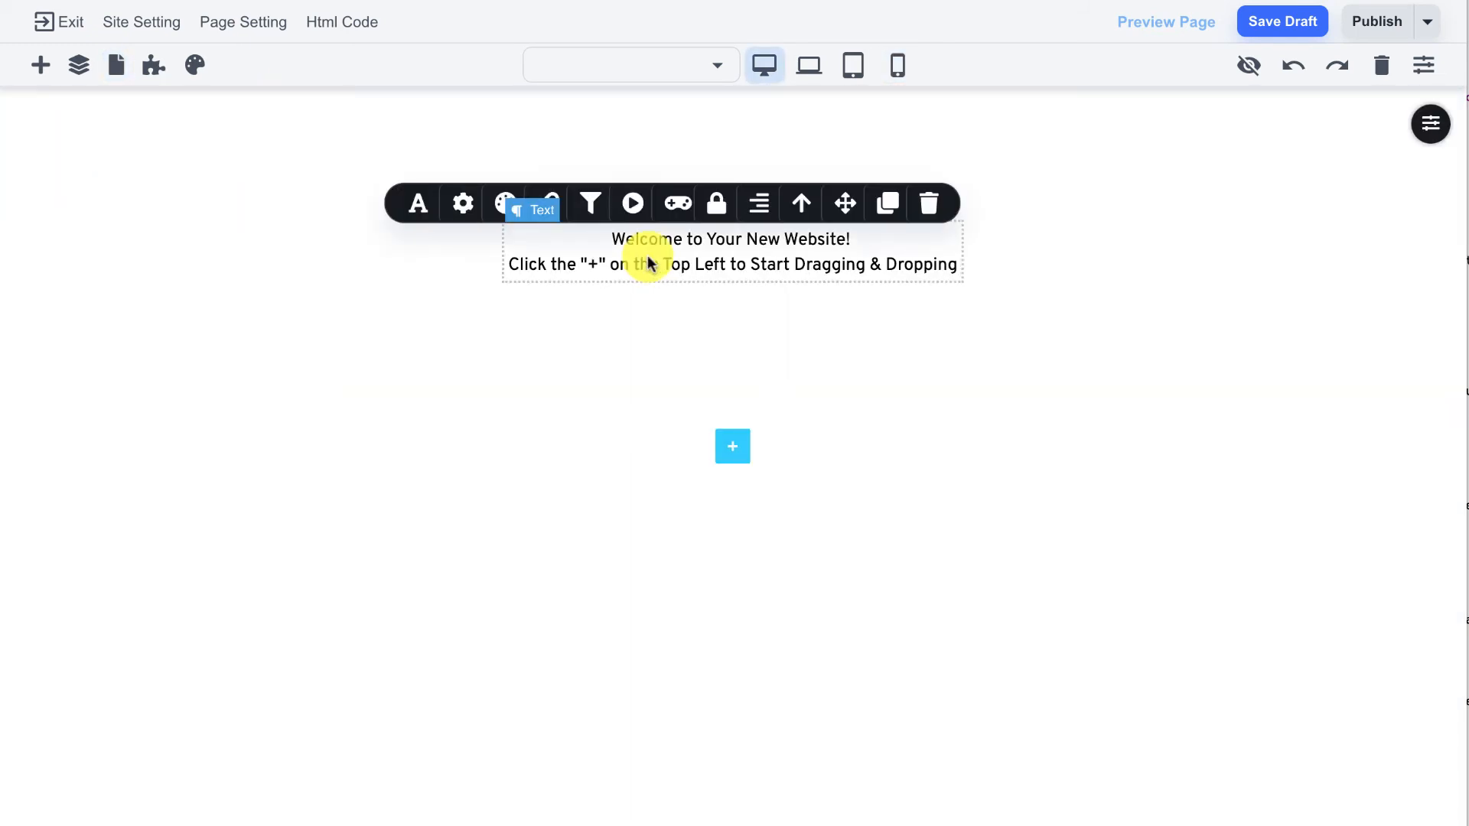
{"action": "key", "text": "Delete"}
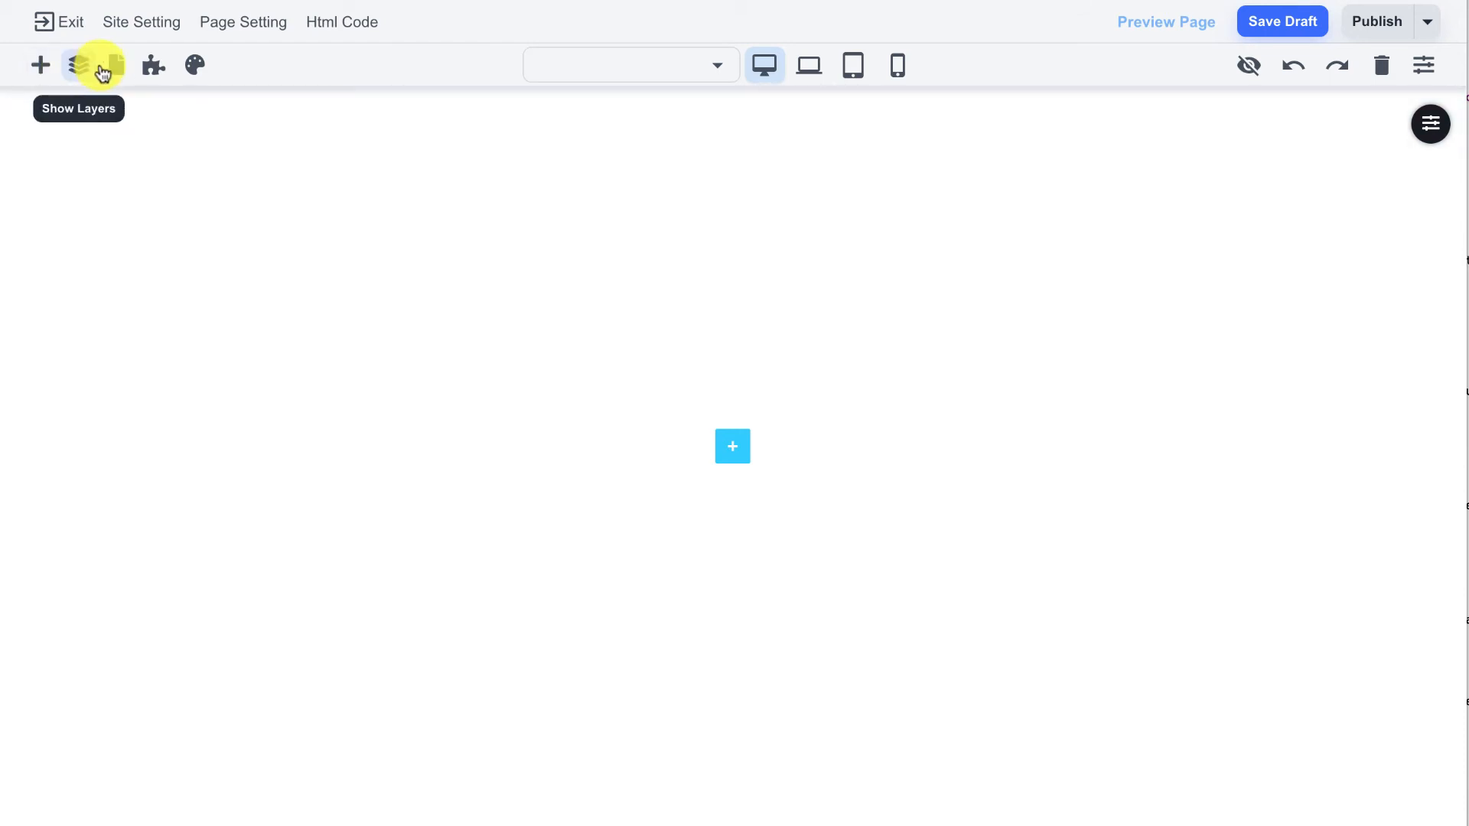
Duplicate the Index page and open the copy for editing.
{"action": "left_click", "coordinate": [115, 67]}
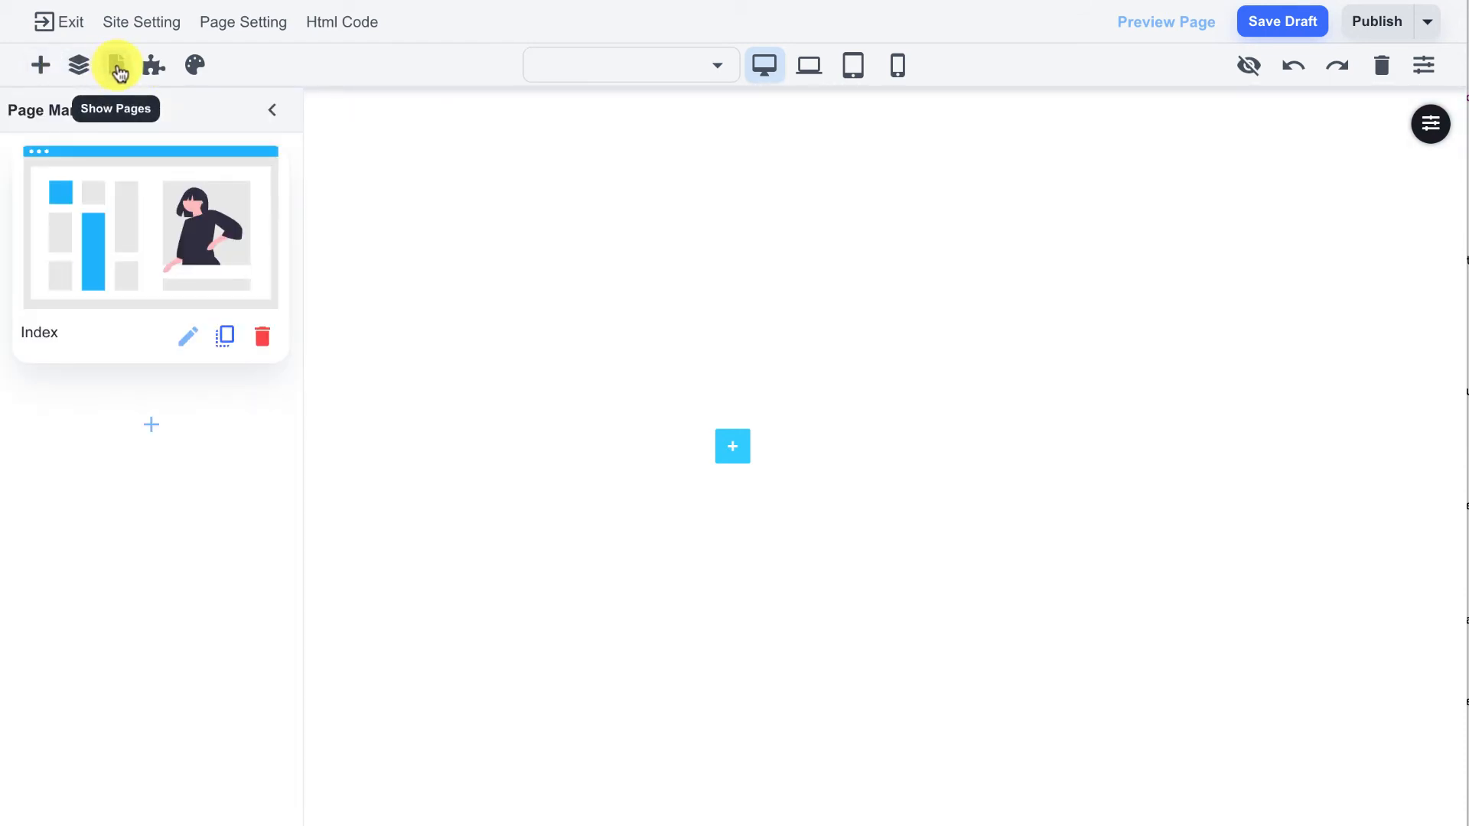
{"action": "left_click", "coordinate": [225, 337]}
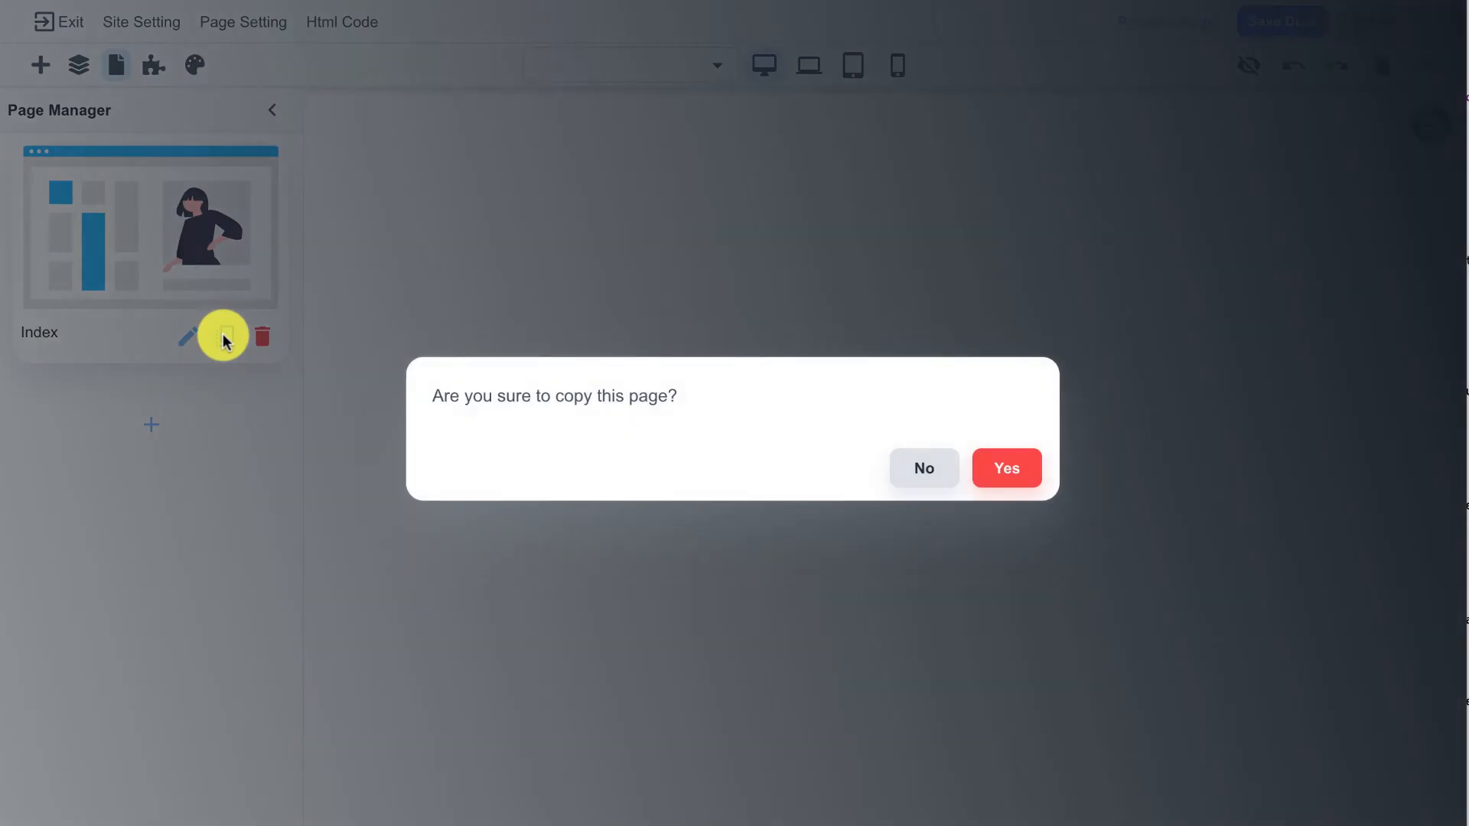
{"action": "left_click", "coordinate": [1008, 468]}
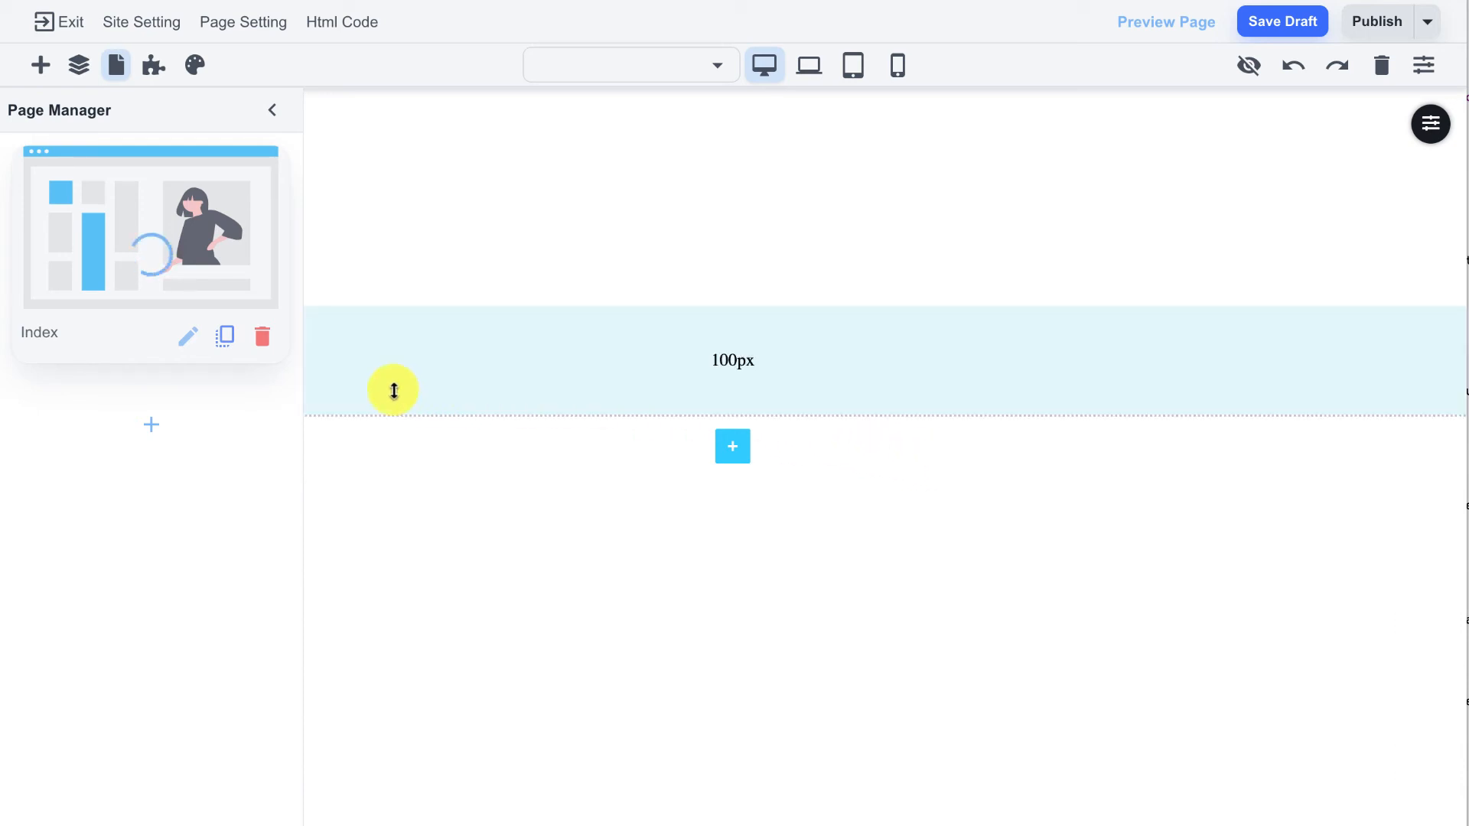
{"action": "left_click", "coordinate": [227, 337]}
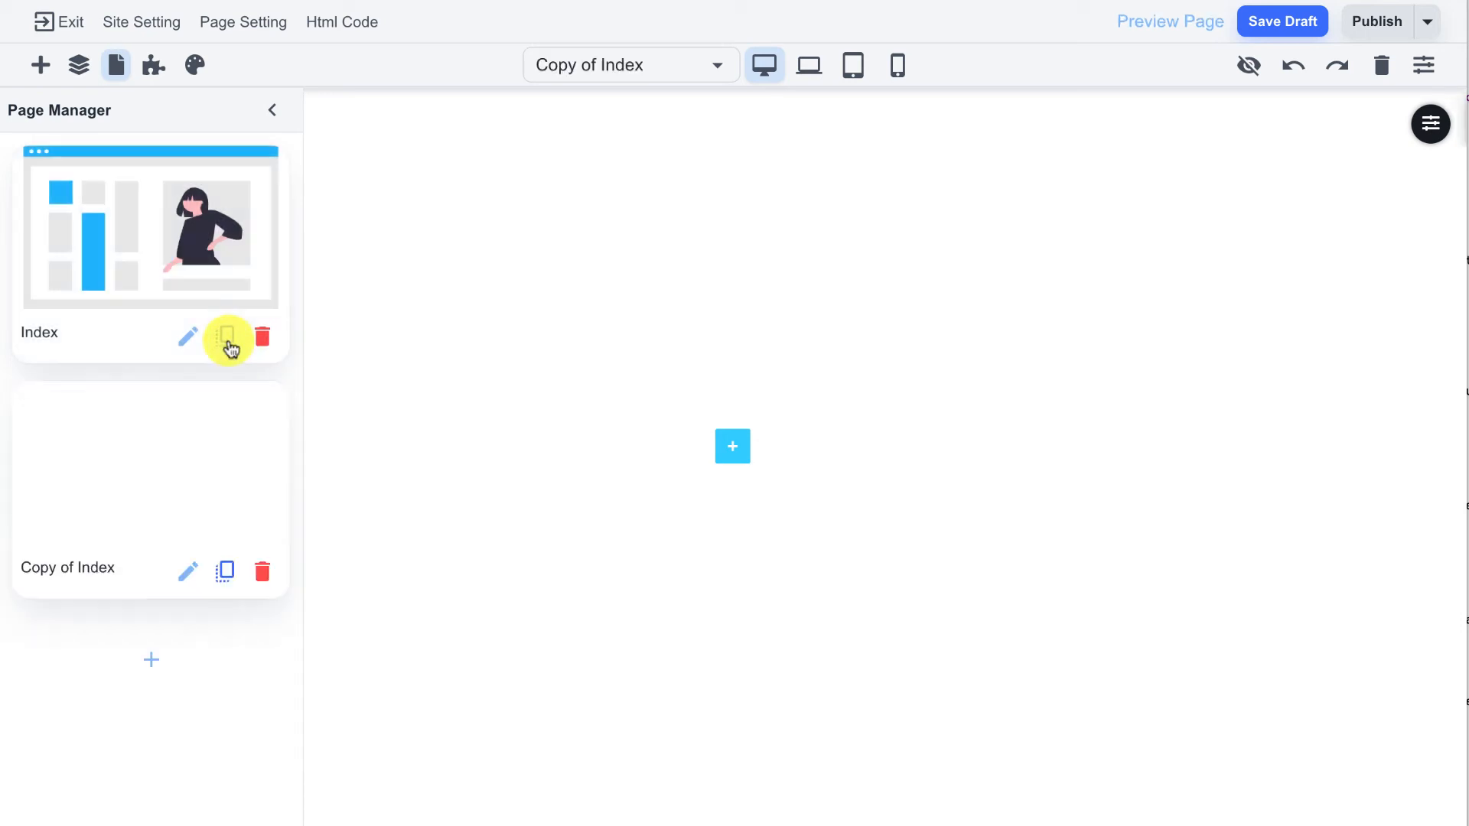
{"action": "left_click", "coordinate": [186, 576]}
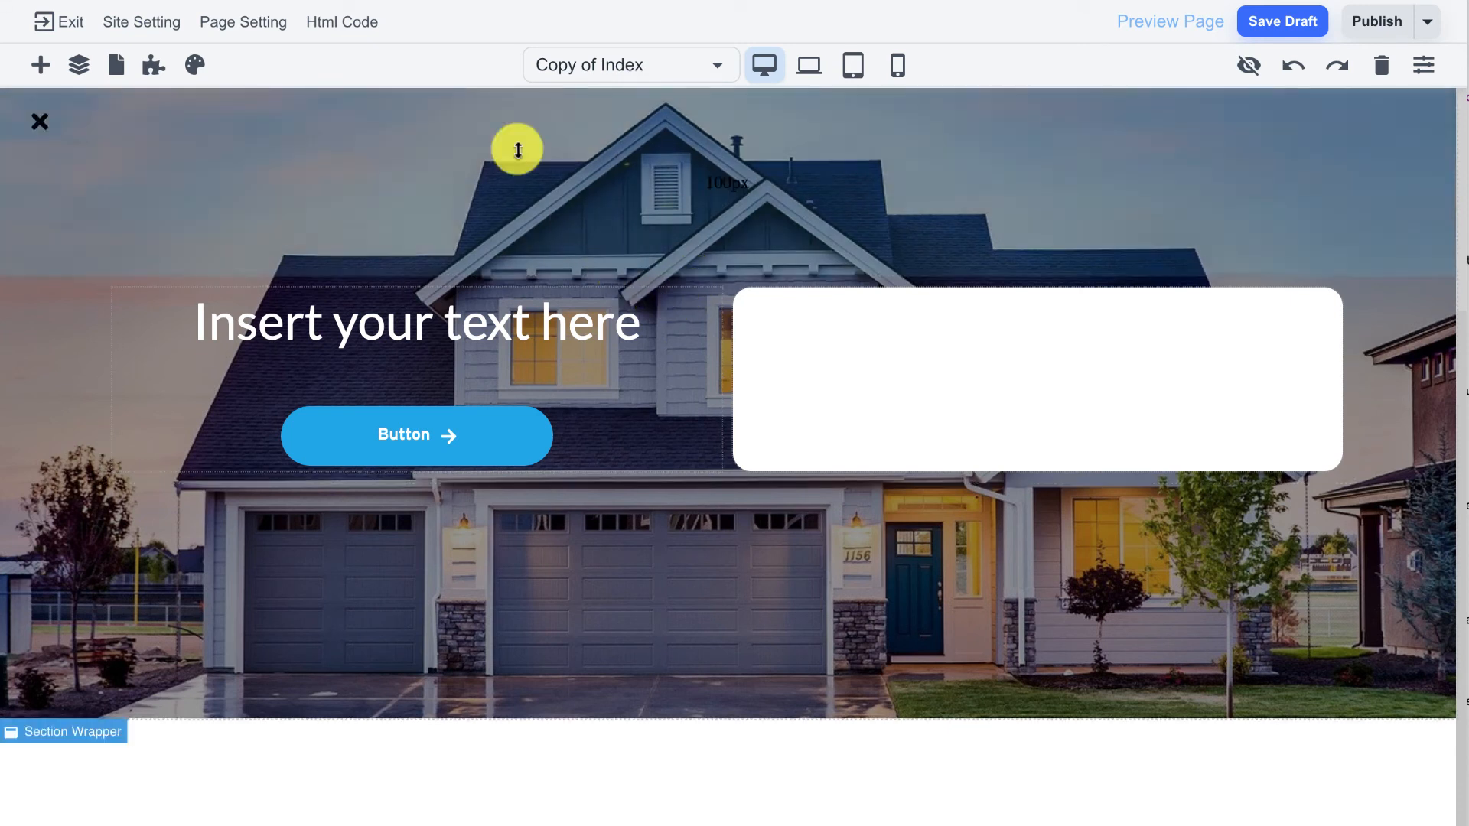
In the copied page's settings, set the page name to "Contact US" and the slug to "contact".
{"action": "left_click", "coordinate": [260, 35]}
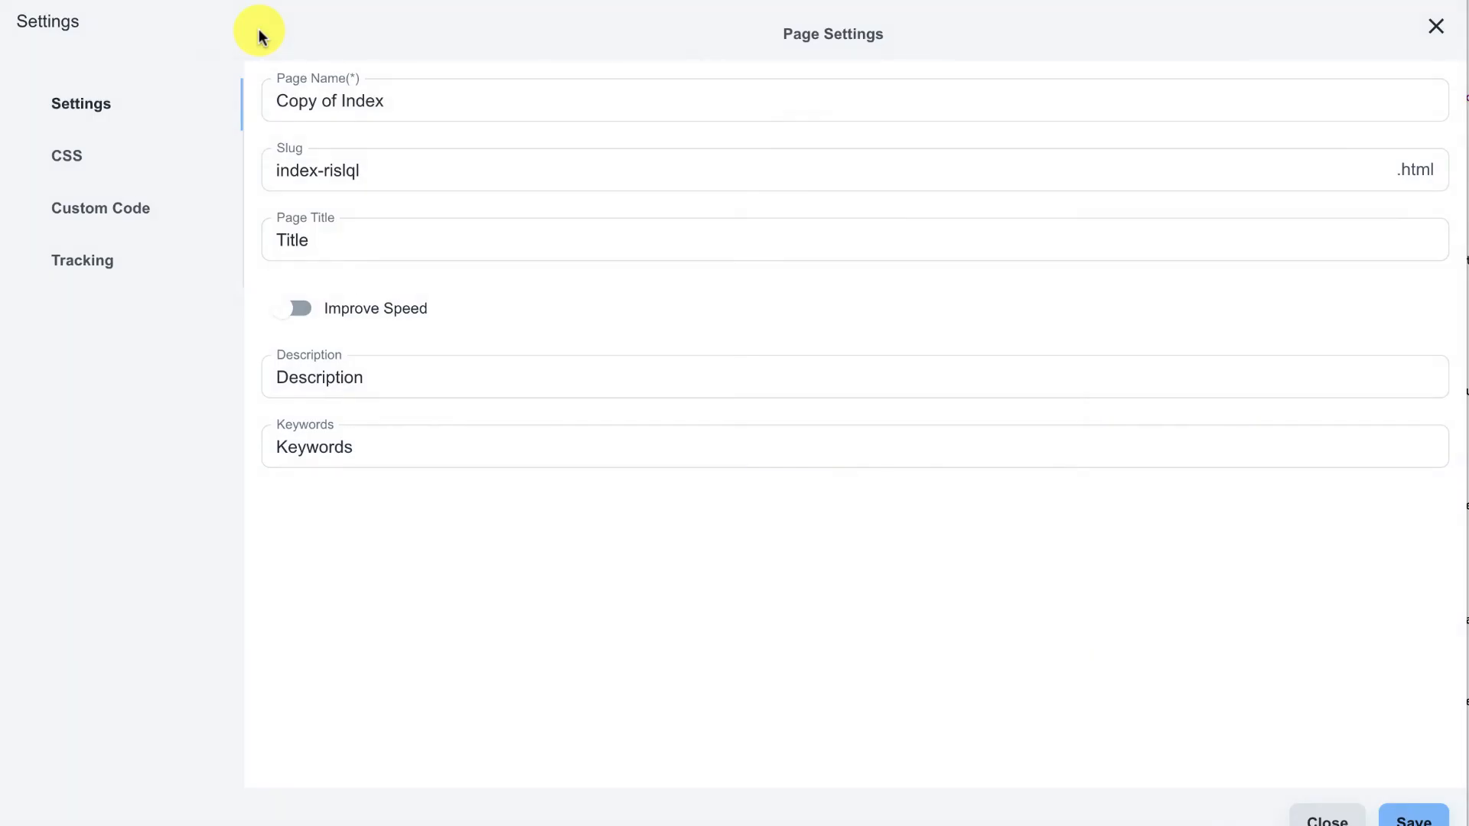
{"action": "left_click", "coordinate": [454, 112]}
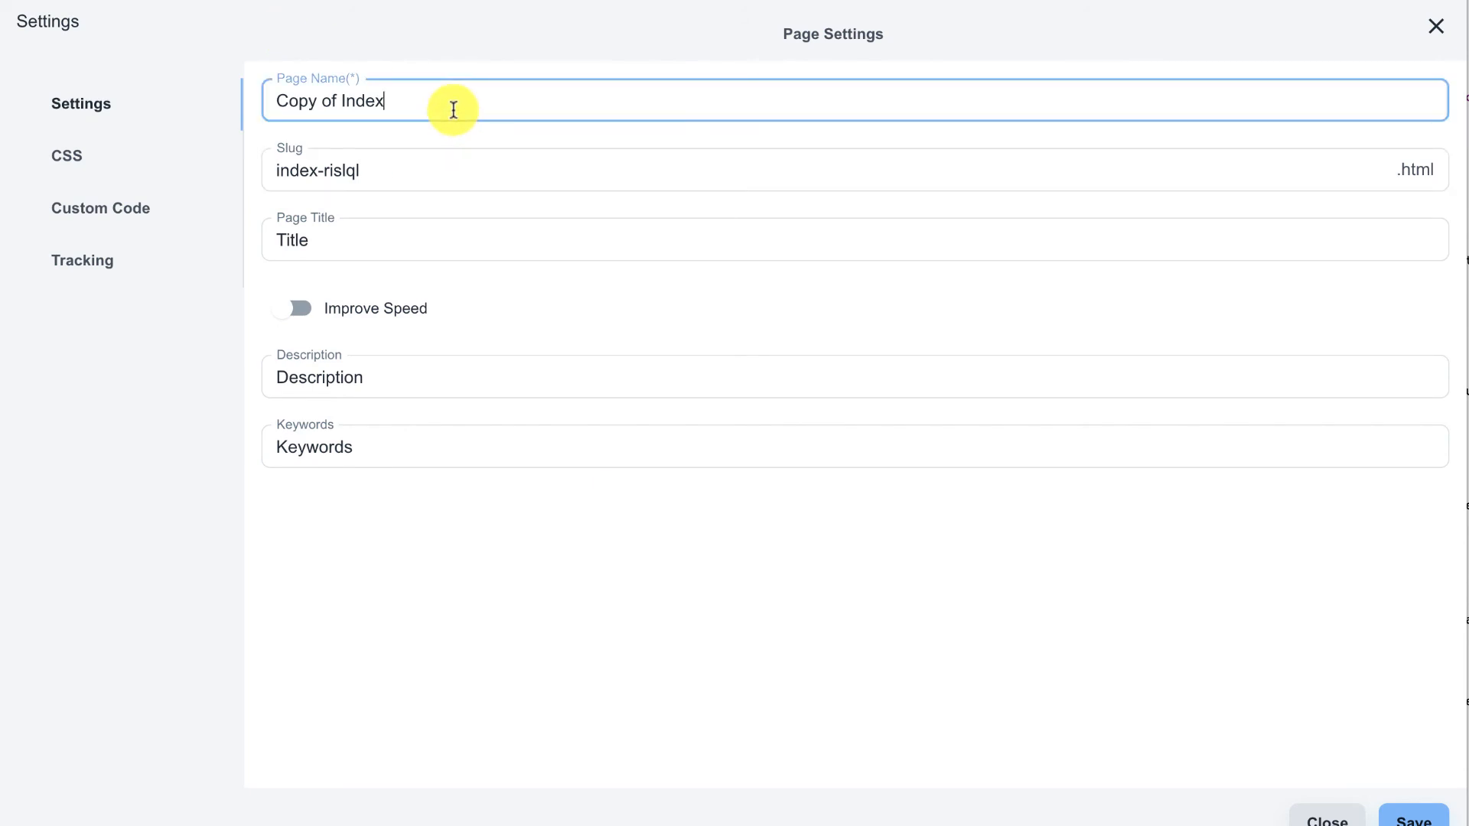
{"action": "left_click_drag", "start_coordinate": [454, 110], "coordinate": [153, 98]}
{"action": "type", "text": "Contact US"}
{"action": "left_click", "coordinate": [411, 164]}
{"action": "left_click_drag", "start_coordinate": [410, 164], "coordinate": [240, 154]}
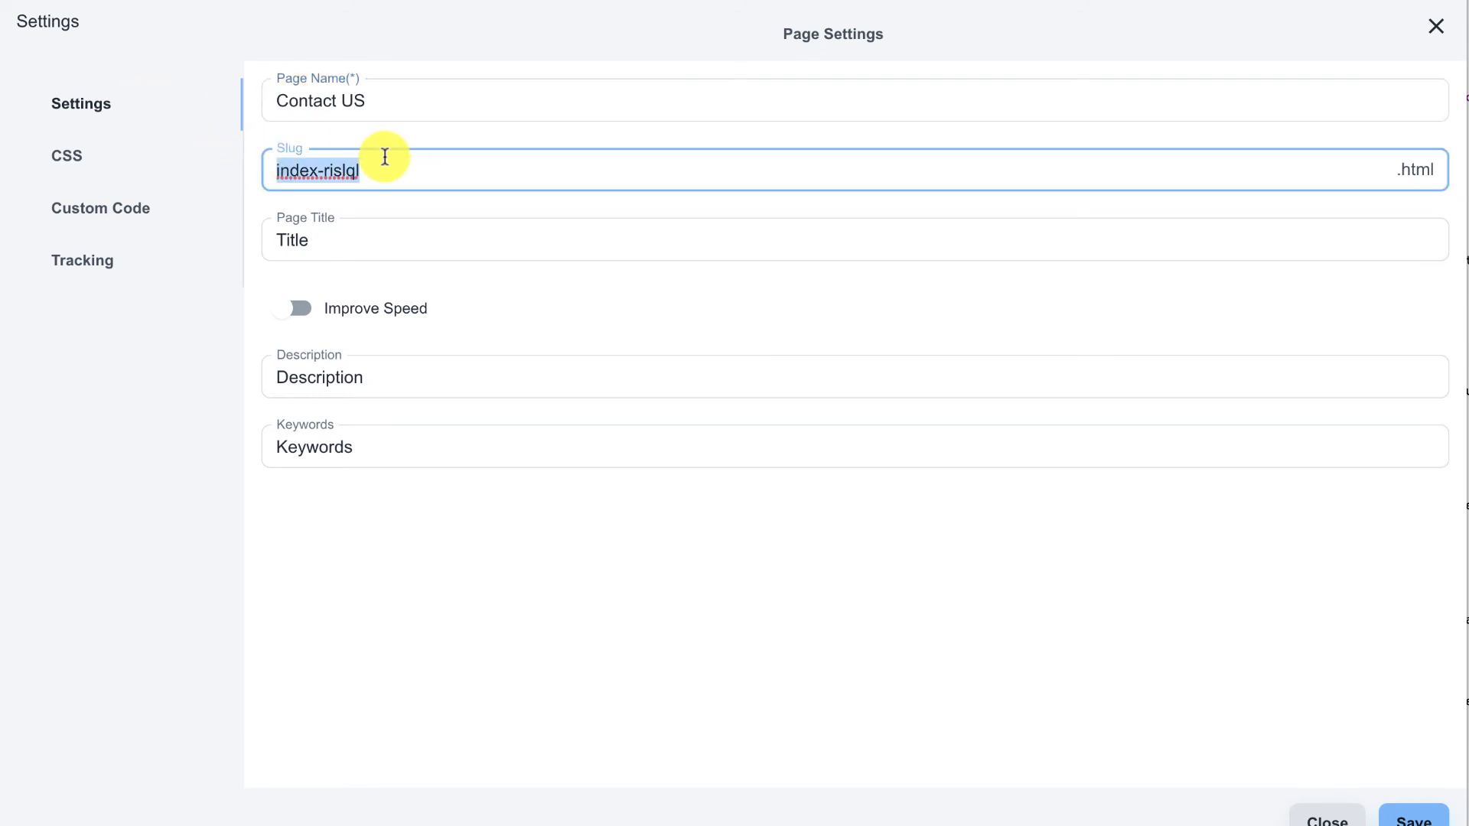
{"action": "type", "text": "conta"}
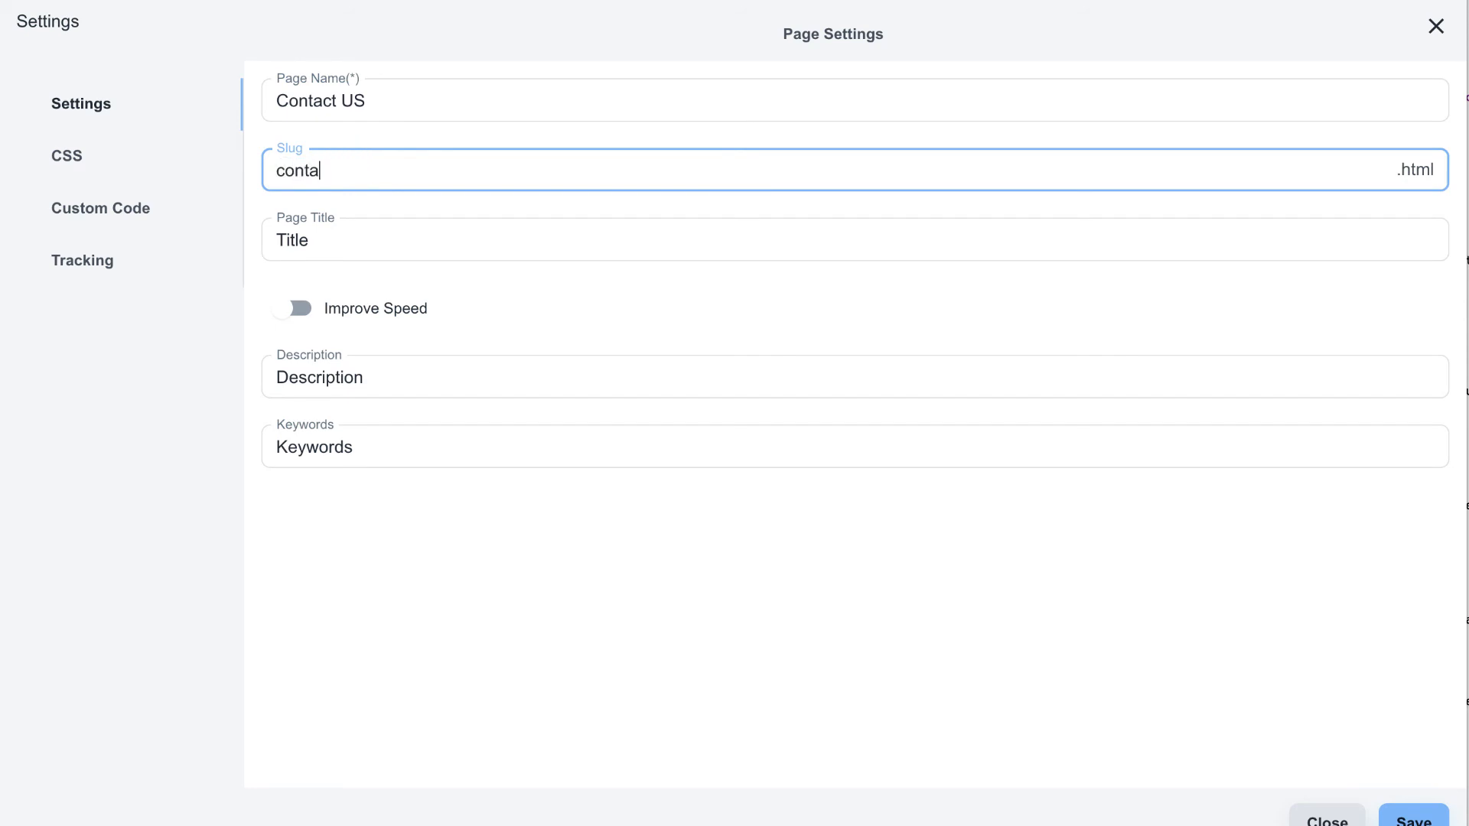
{"action": "type", "text": "ct"}
{"action": "left_click_drag", "start_coordinate": [272, 169], "coordinate": [469, 169]}
{"action": "left_click_drag", "start_coordinate": [1395, 171], "coordinate": [1441, 167]}
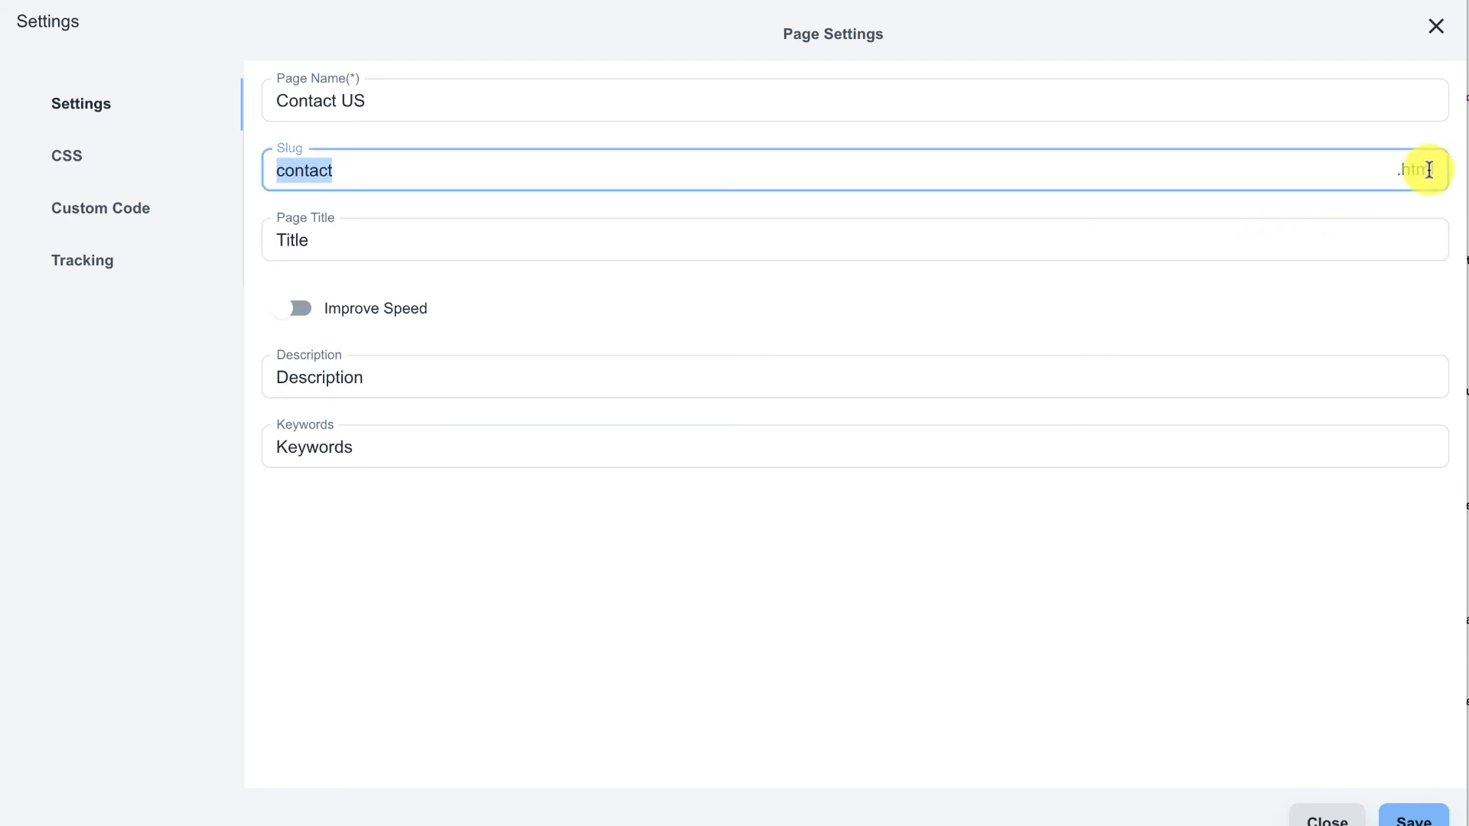
{"action": "left_click", "coordinate": [1137, 178]}
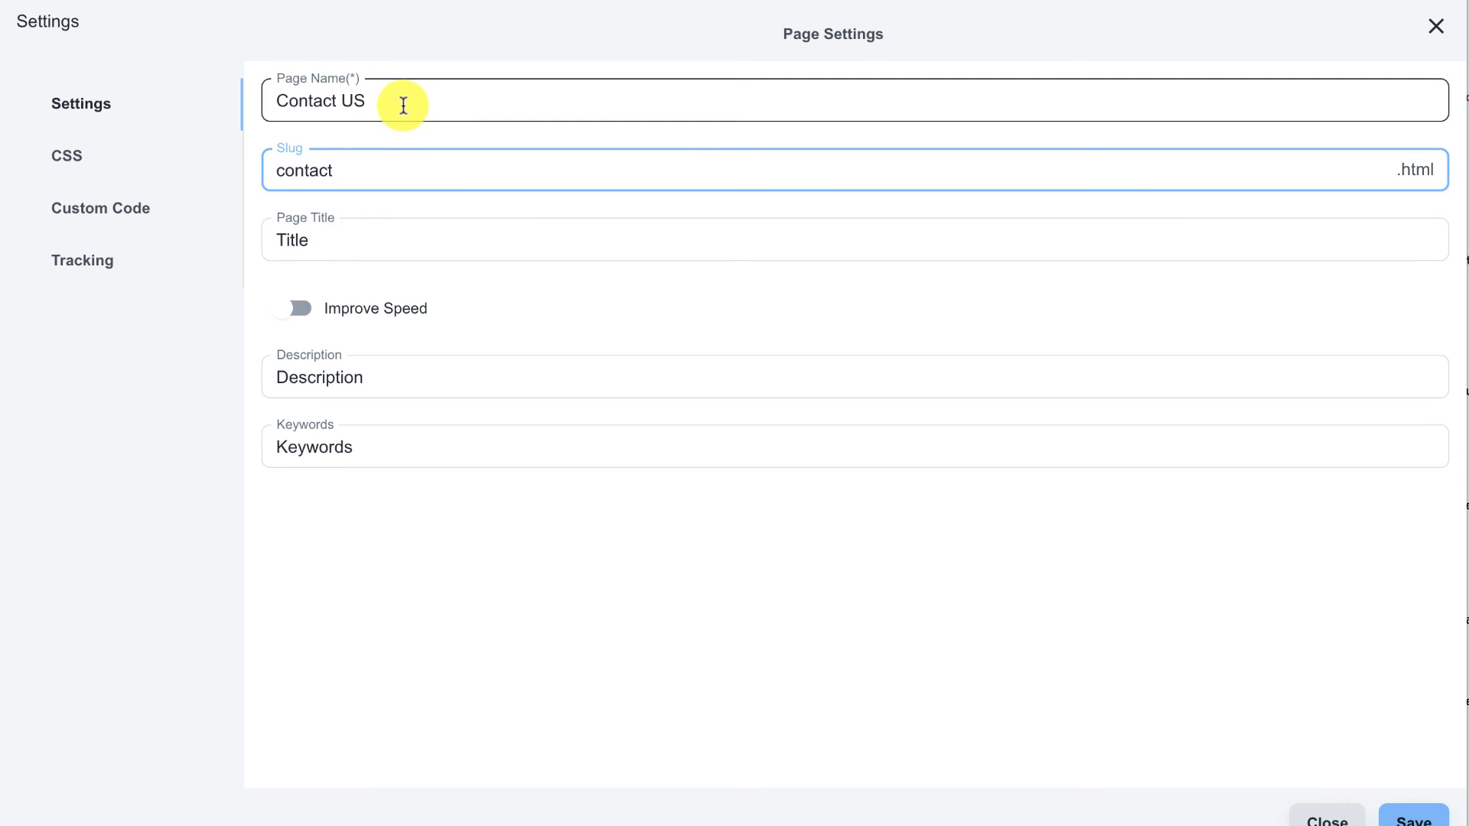
Copy the page name "Contact US" into the page title, description and keywords.
{"action": "left_click_drag", "start_coordinate": [403, 101], "coordinate": [186, 94]}
{"action": "key", "text": "ctrl+c"}
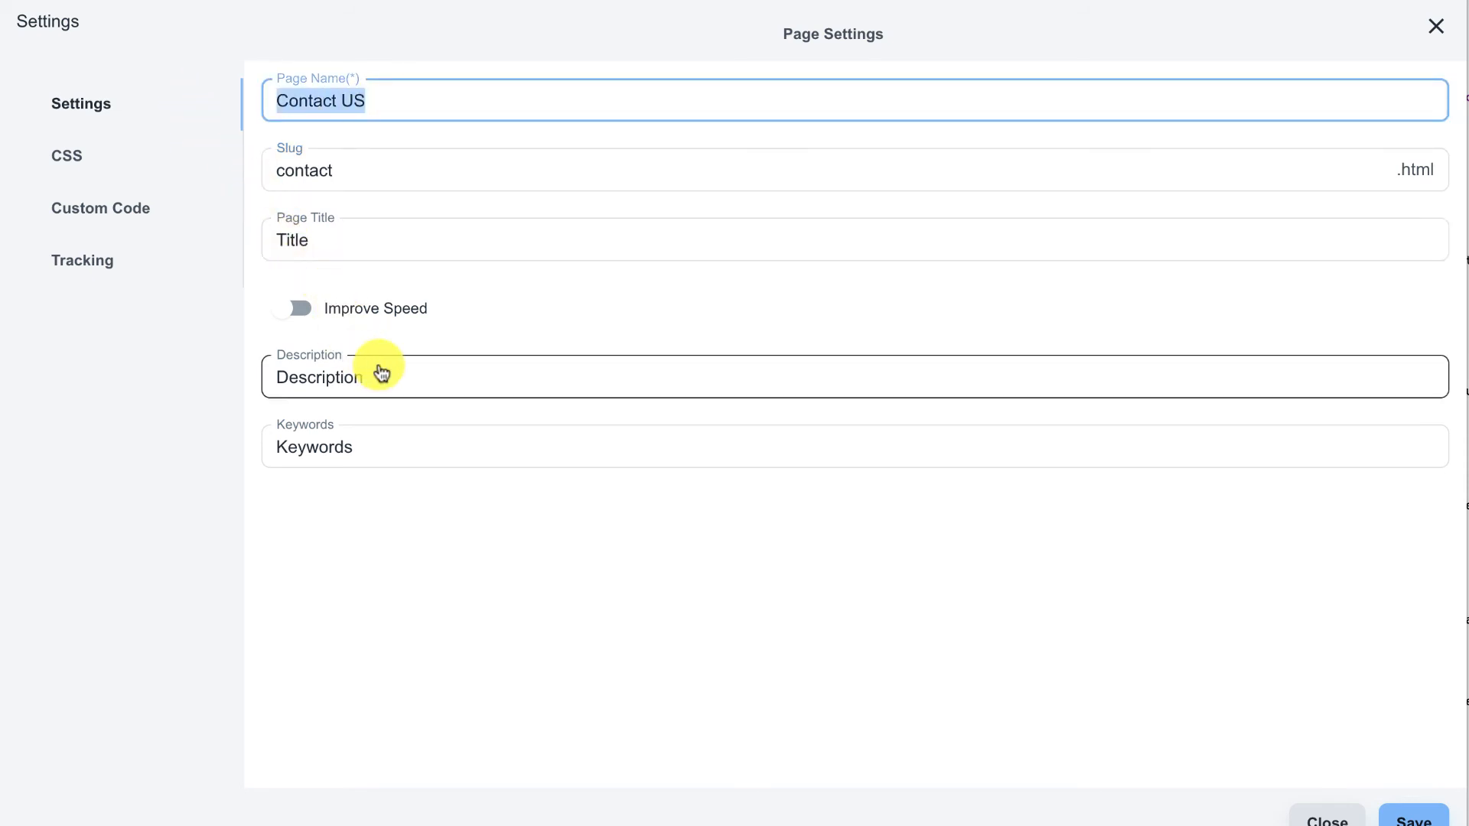
{"action": "left_click", "coordinate": [374, 243]}
{"action": "key", "text": "ctrl+a"}
{"action": "key", "text": "ctrl+v"}
{"action": "left_click", "coordinate": [374, 387]}
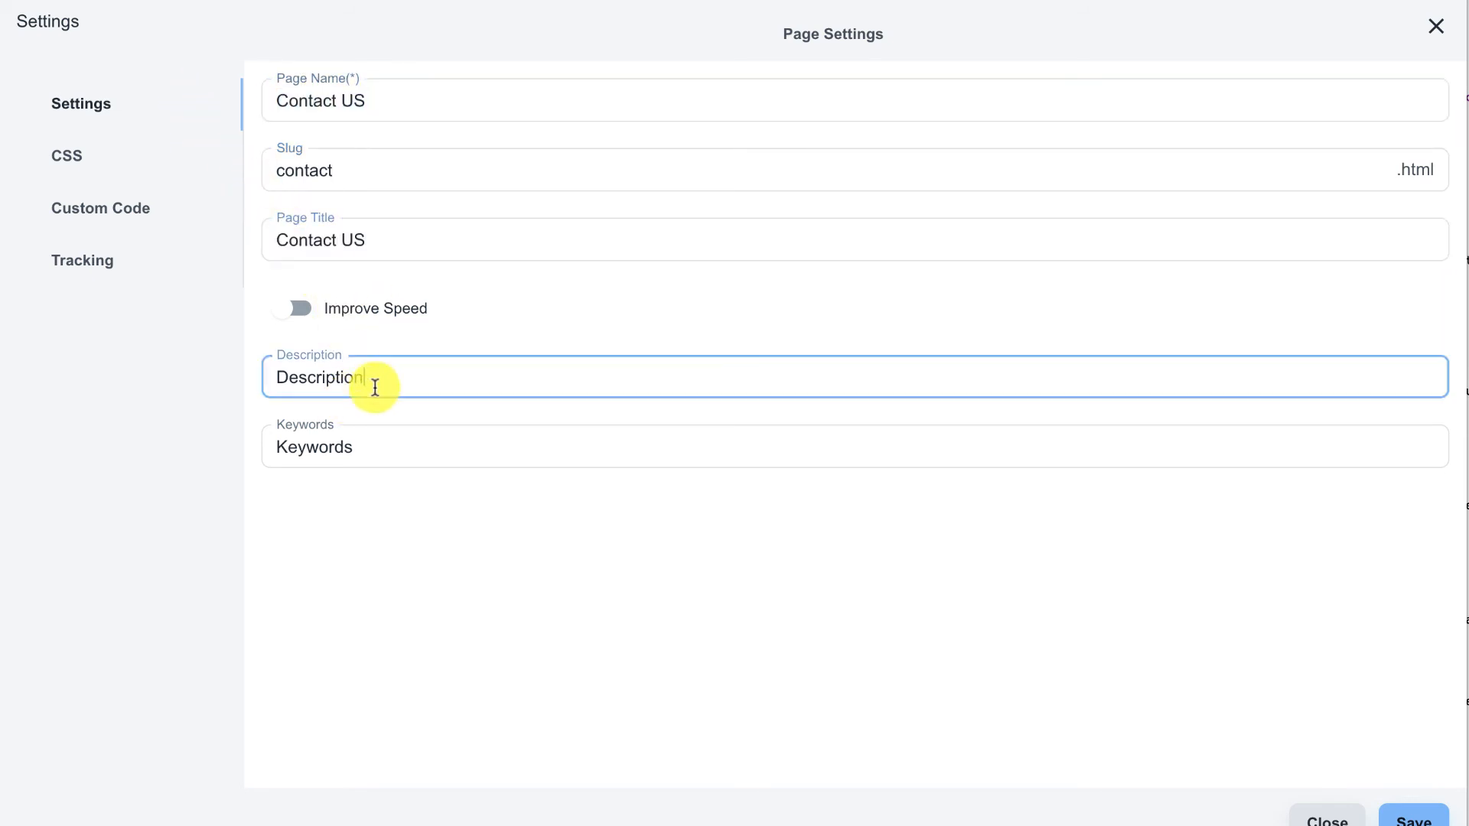
{"action": "key", "text": "ctrl+a"}
{"action": "key", "text": "ctrl+v"}
{"action": "left_click", "coordinate": [378, 451]}
{"action": "key", "text": "ctrl+a"}
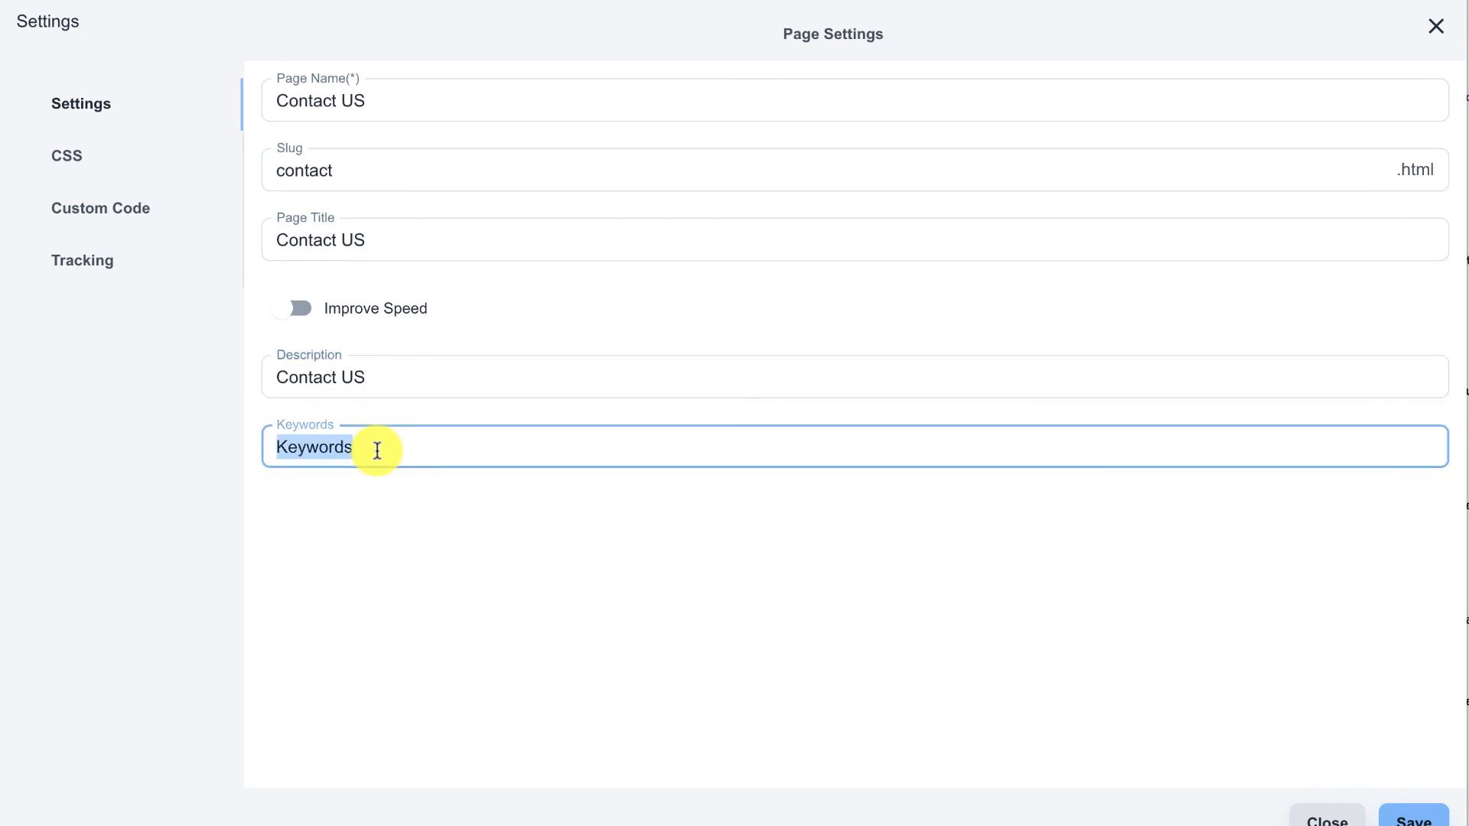
{"action": "key", "text": "ctrl+v"}
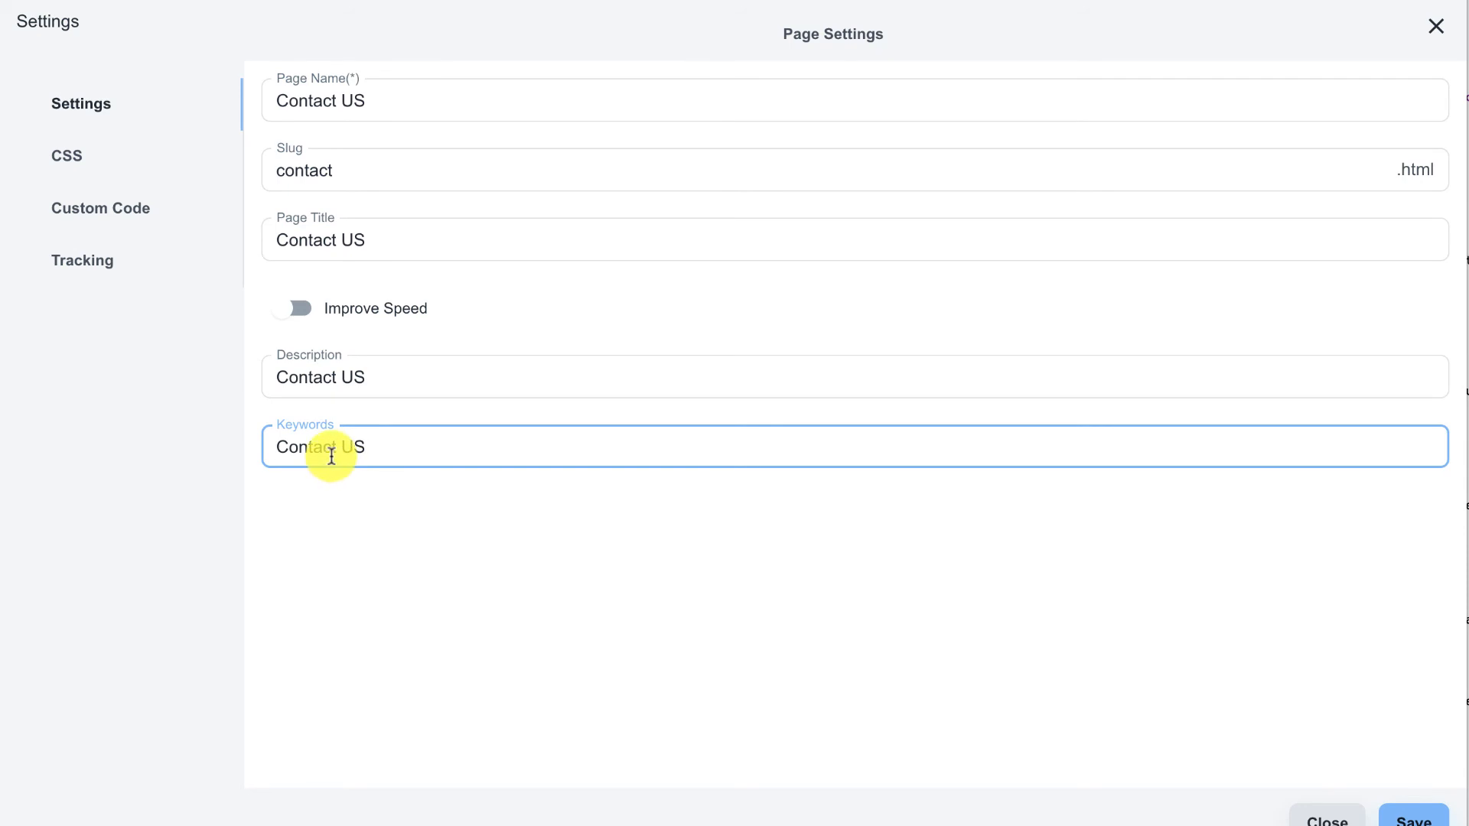
Review the page's CSS, custom code and tracking settings, and close the page settings.
{"action": "left_click", "coordinate": [76, 155]}
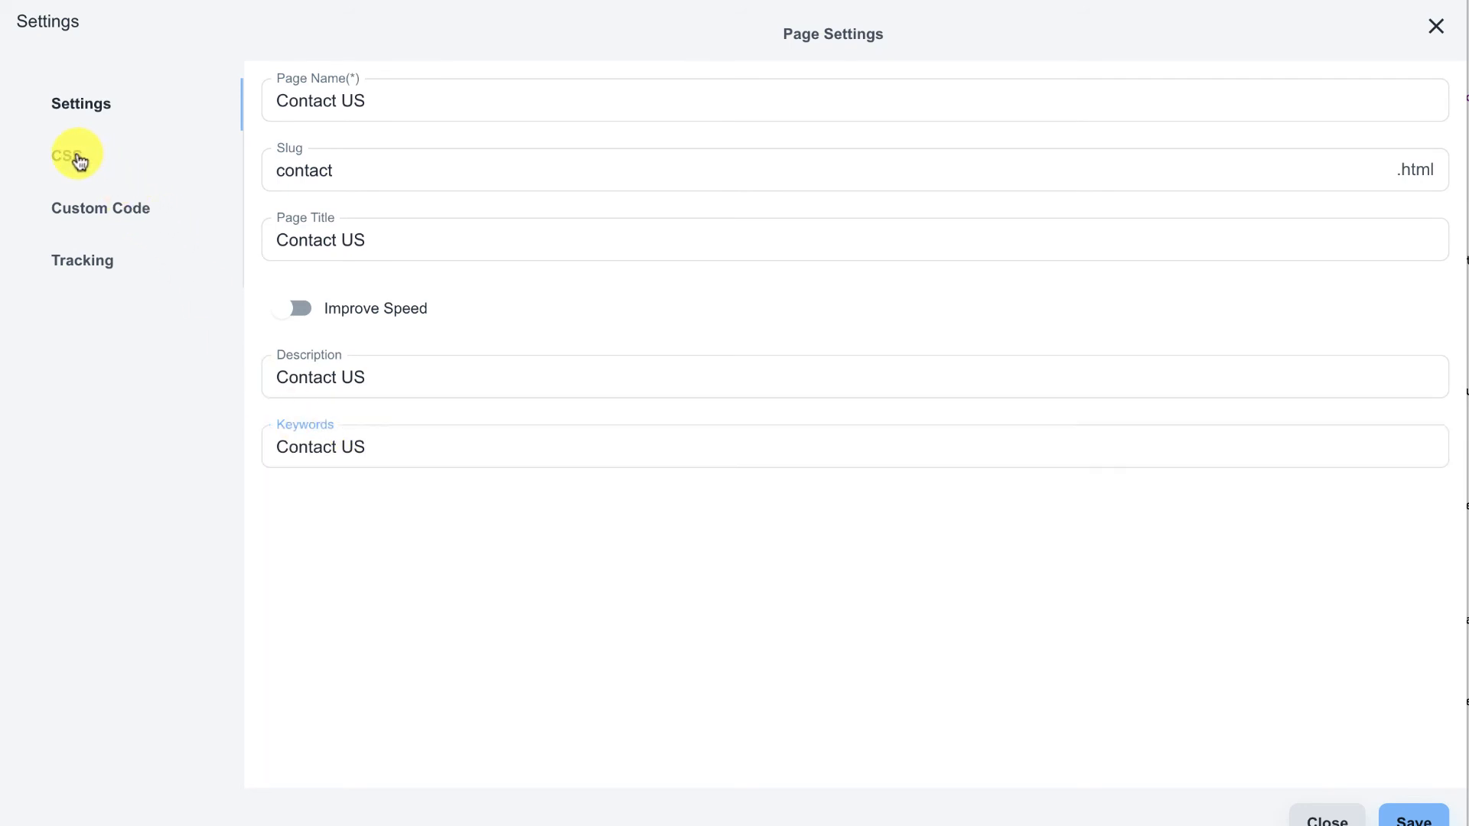
{"action": "left_click", "coordinate": [131, 214]}
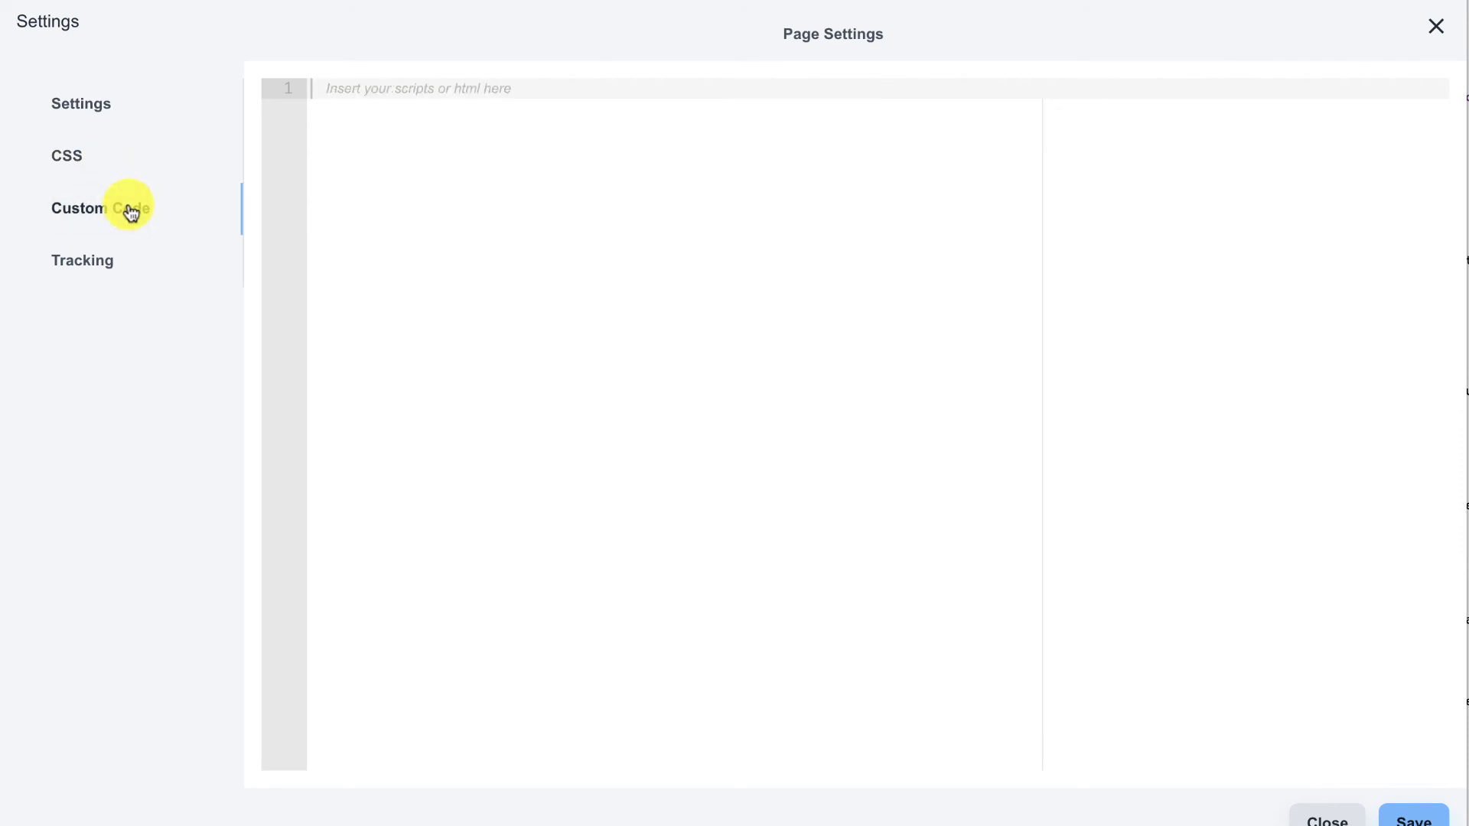
{"action": "left_click", "coordinate": [93, 260]}
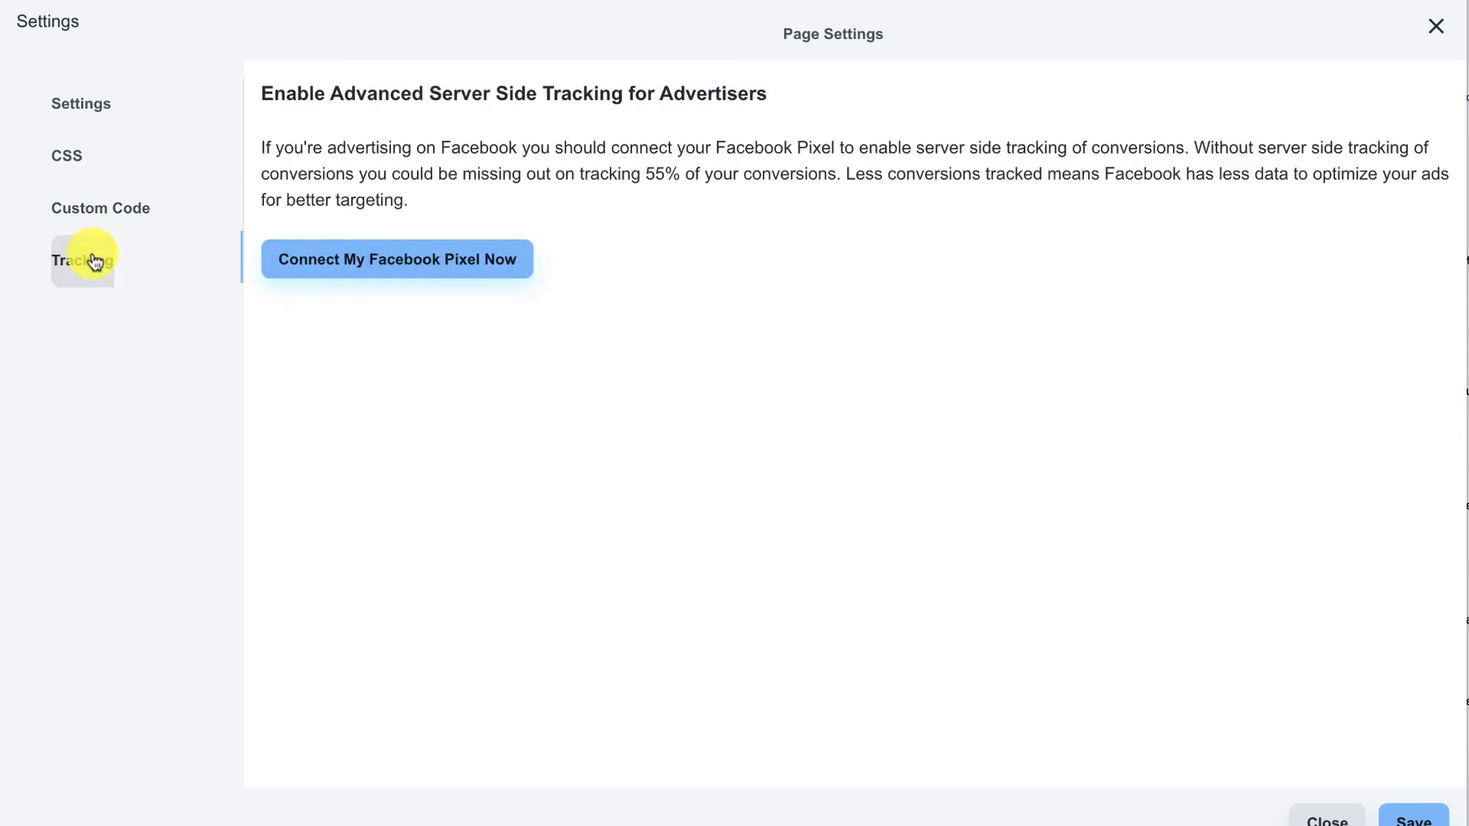
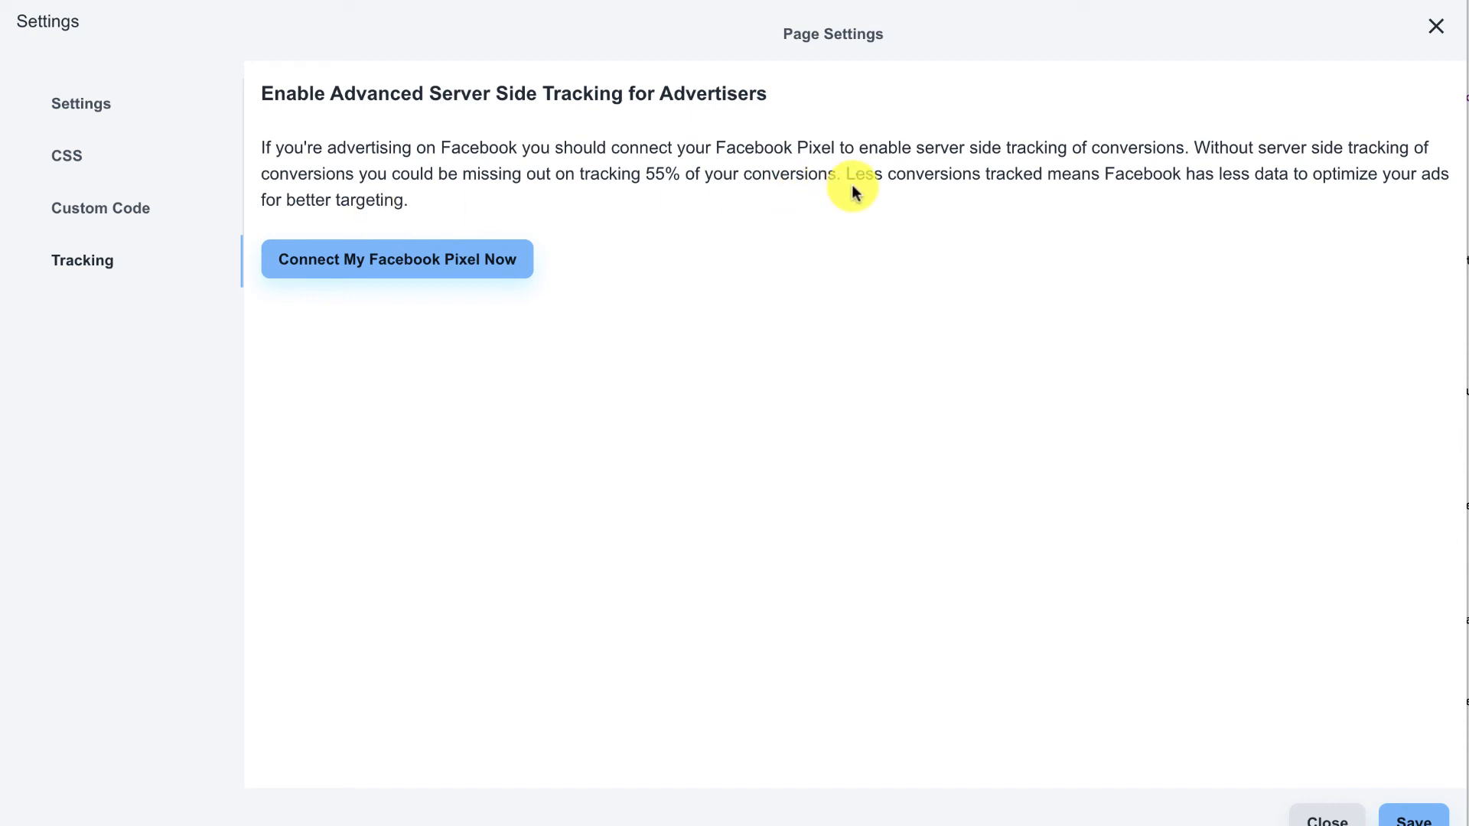
{"action": "left_click", "coordinate": [1435, 29]}
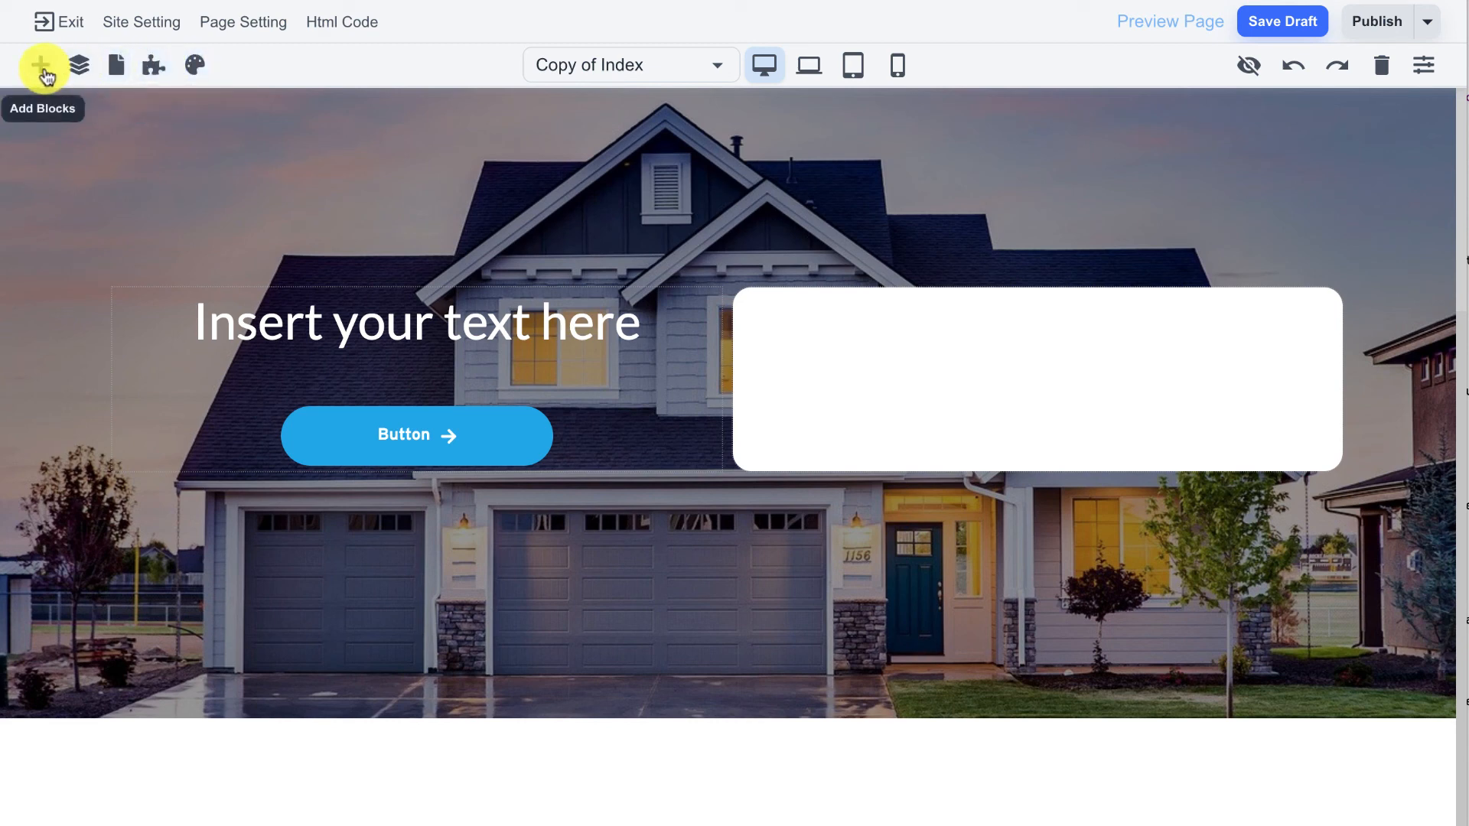
Examine the page's layer structure from the body through its section wrappers to the hand icon in the second column.
{"action": "left_click", "coordinate": [78, 69]}
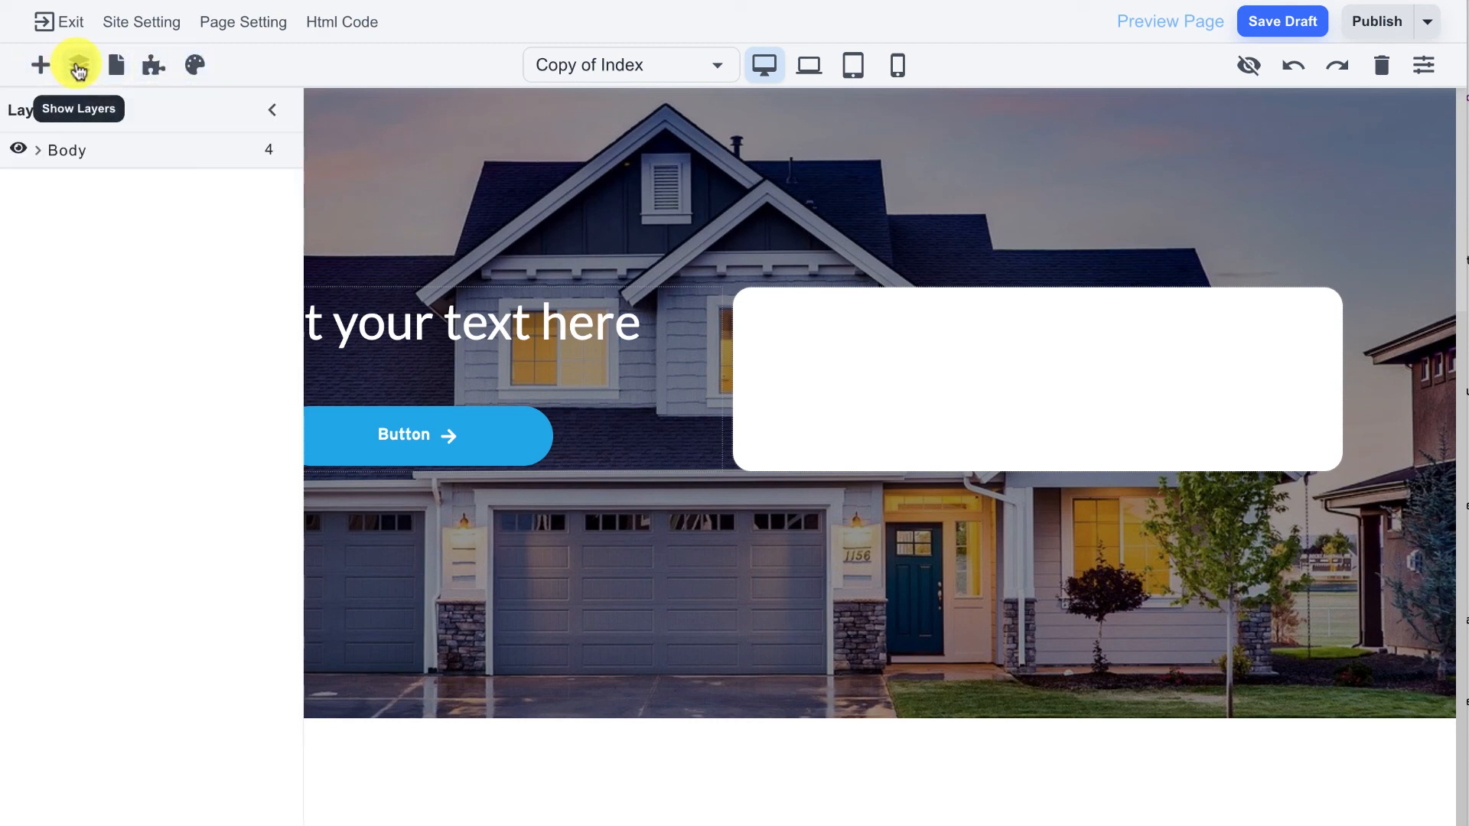
{"action": "left_click", "coordinate": [38, 151]}
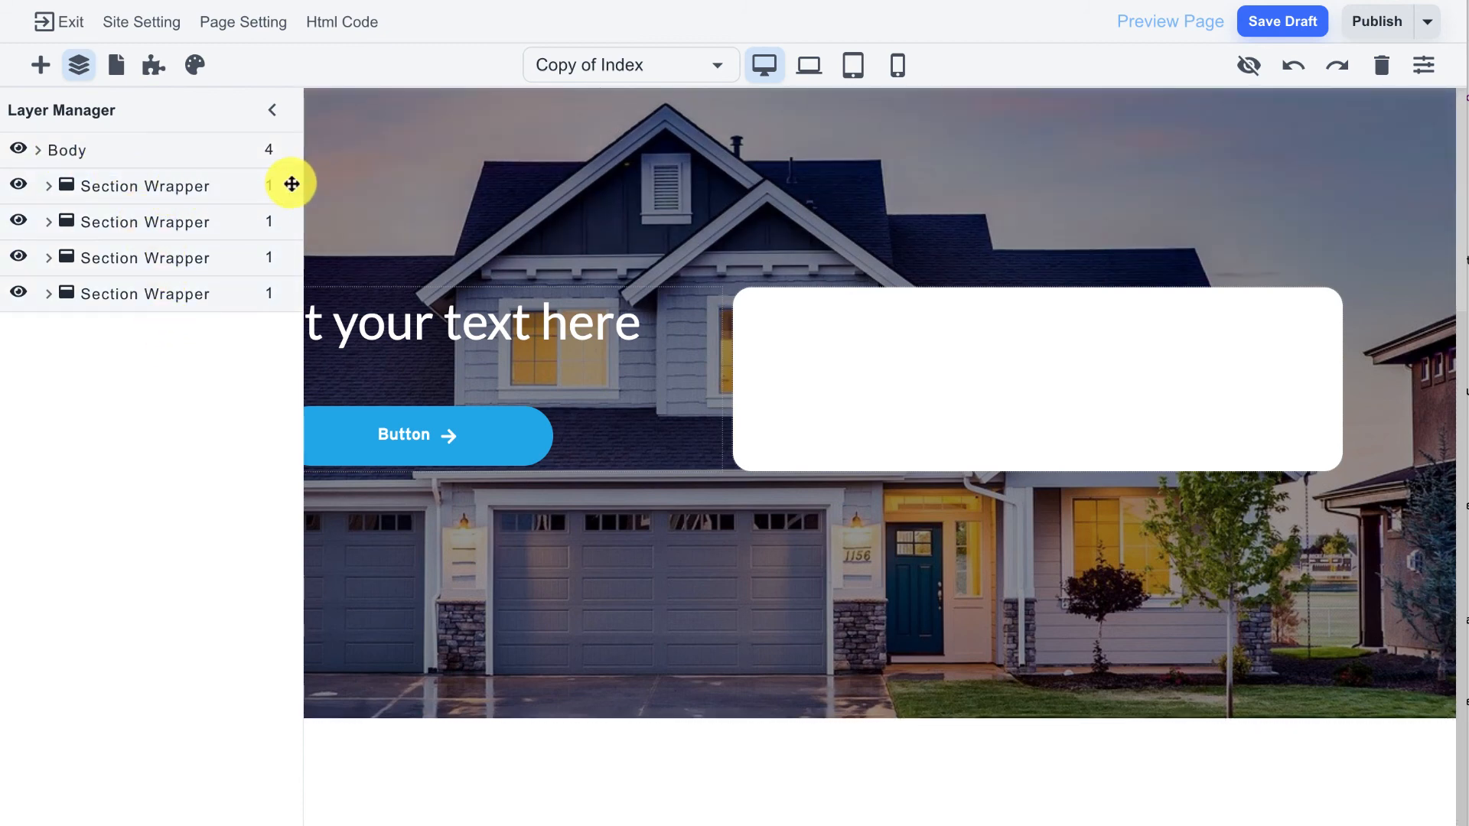
{"action": "mouse_move", "coordinate": [292, 189]}
{"action": "left_mouse_down"}
{"action": "mouse_move", "coordinate": [286, 241]}
{"action": "mouse_move", "coordinate": [288, 200]}
{"action": "mouse_move", "coordinate": [287, 212]}
{"action": "left_mouse_up"}
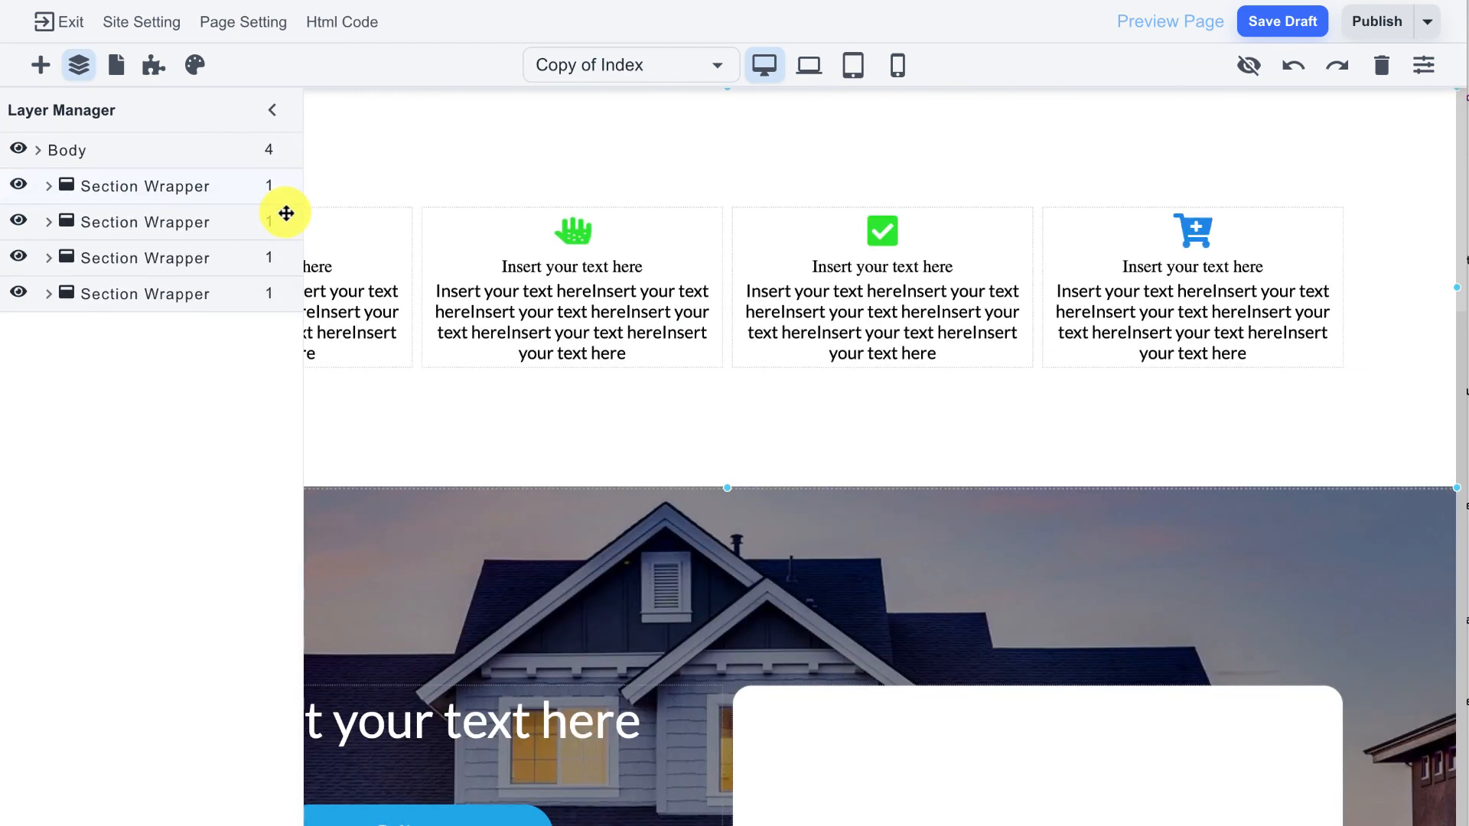
{"action": "left_click", "coordinate": [51, 186]}
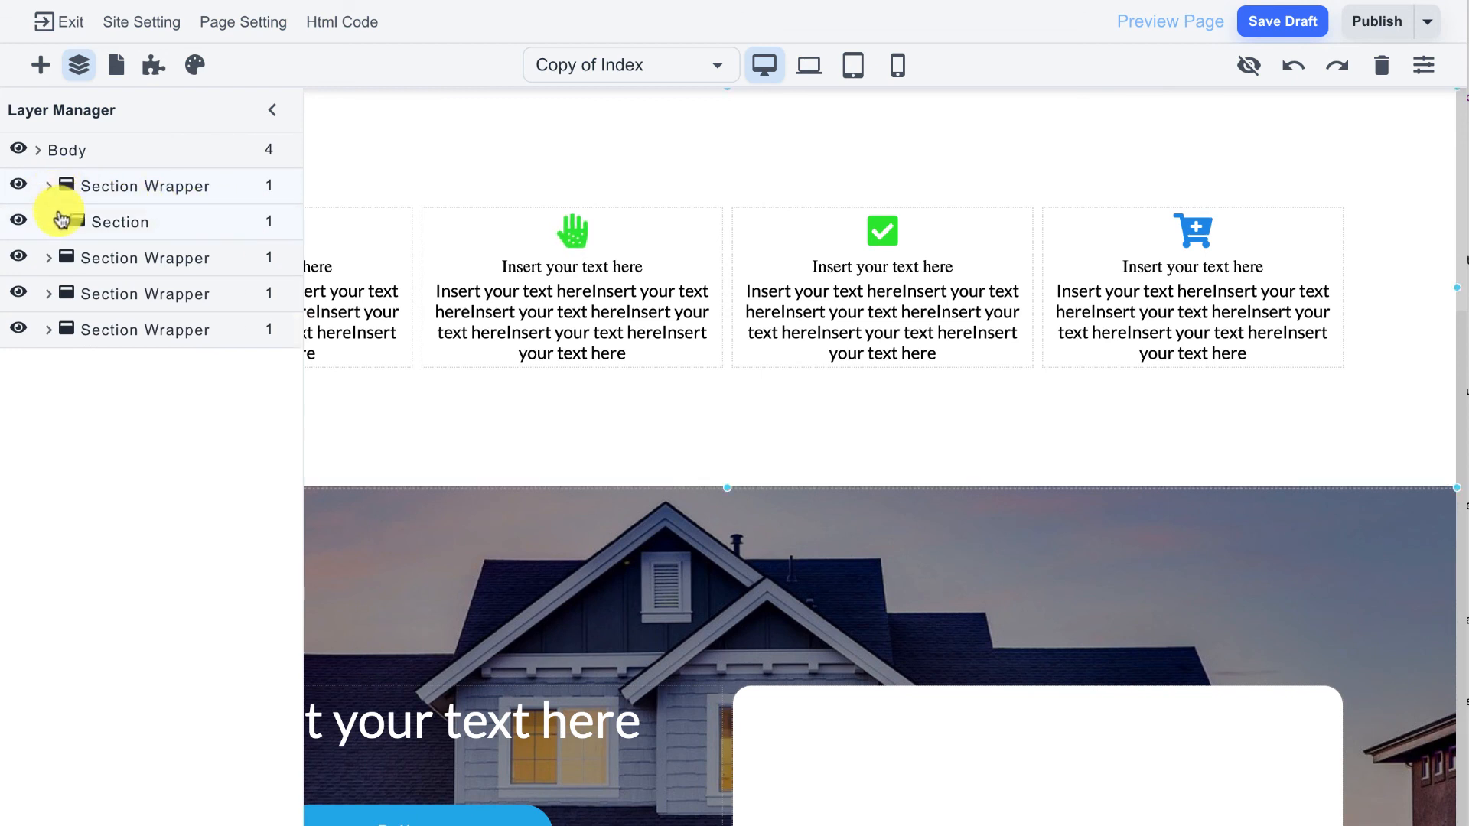
{"action": "left_click", "coordinate": [60, 221]}
{"action": "left_click", "coordinate": [72, 259]}
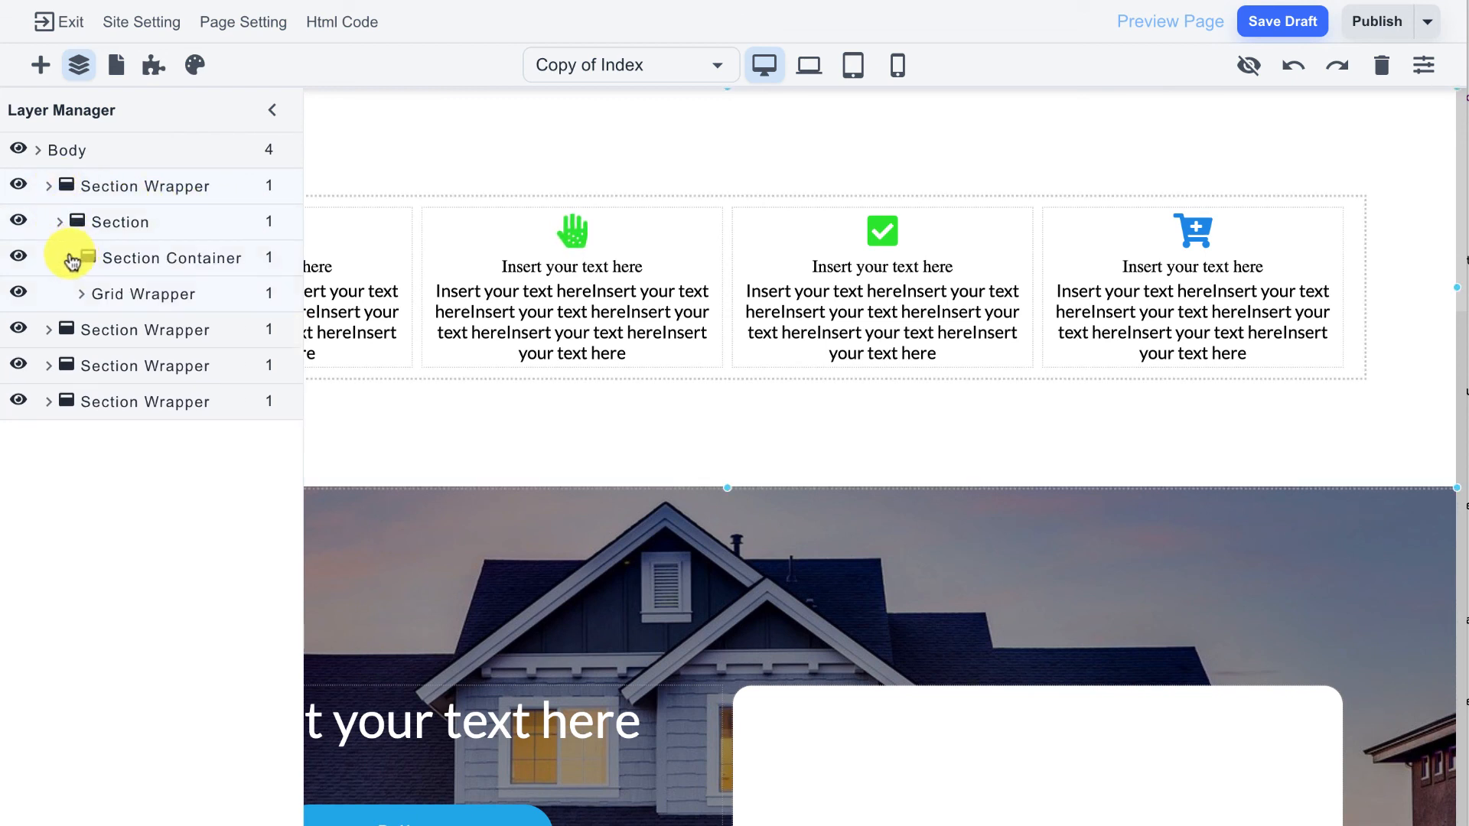
{"action": "left_click", "coordinate": [577, 233]}
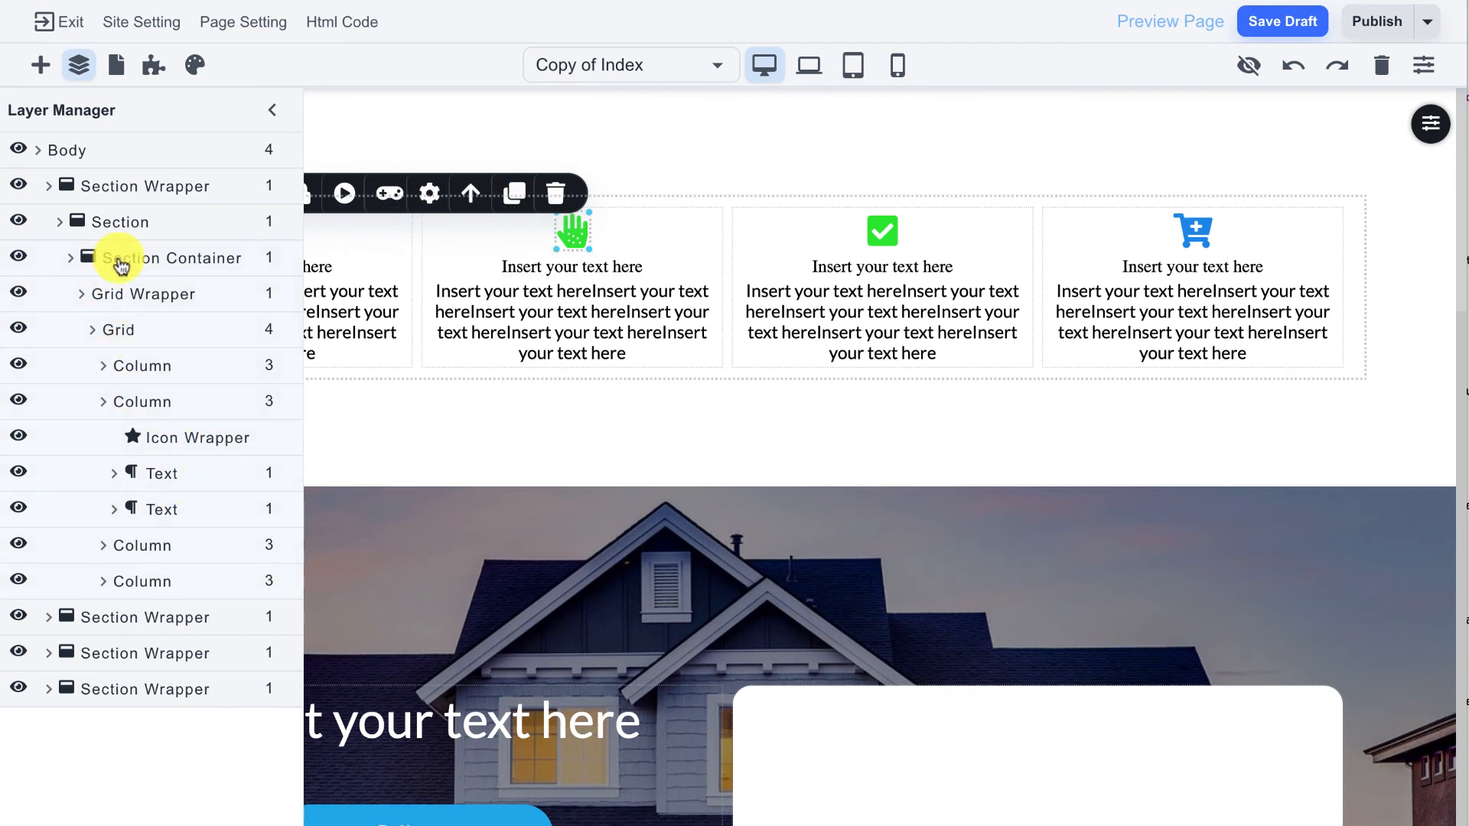
{"action": "left_click", "coordinate": [276, 115]}
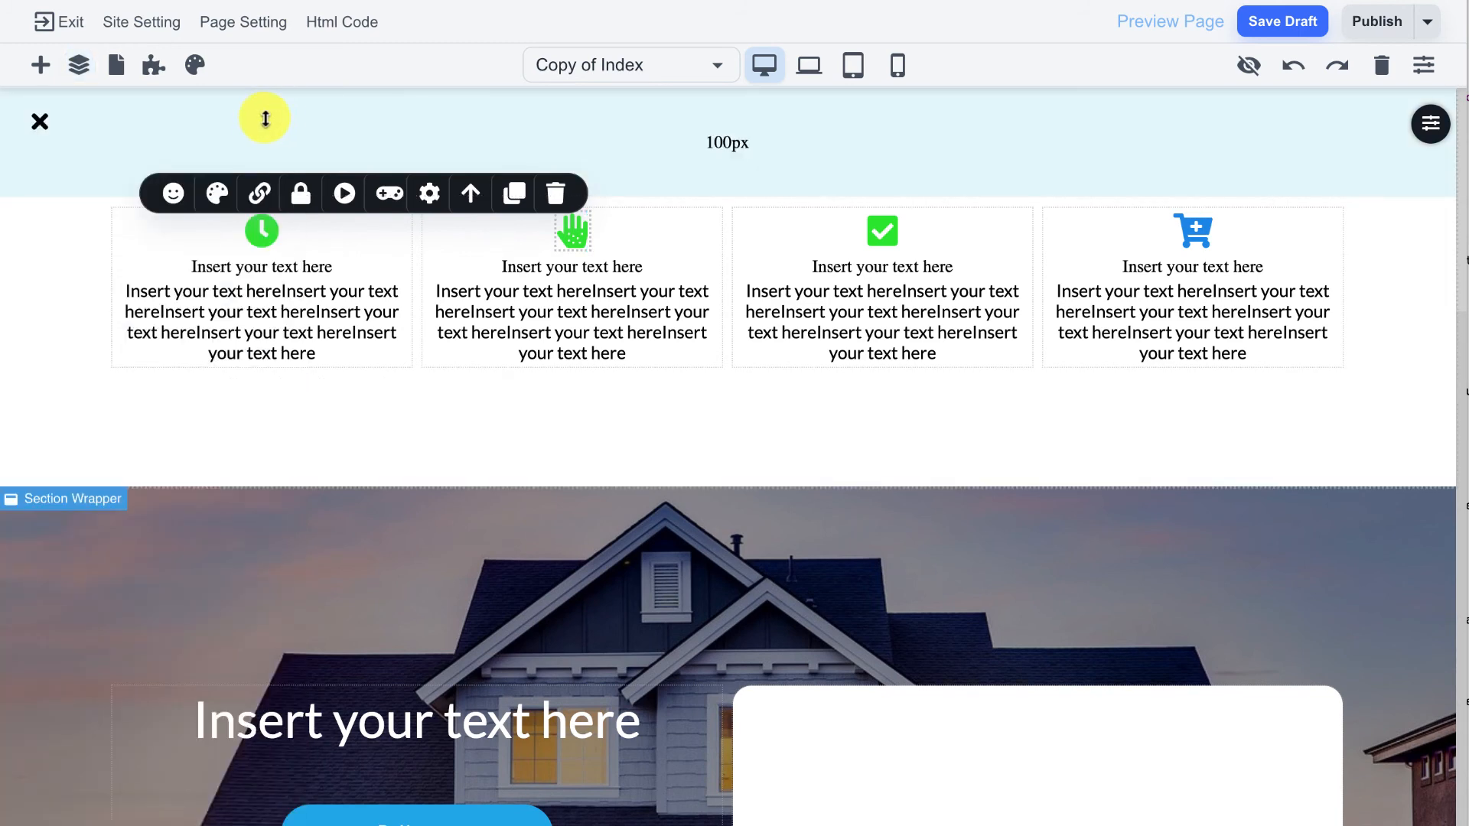
Change the All Font setting in the global styles to Nunito.
{"action": "left_click", "coordinate": [193, 67]}
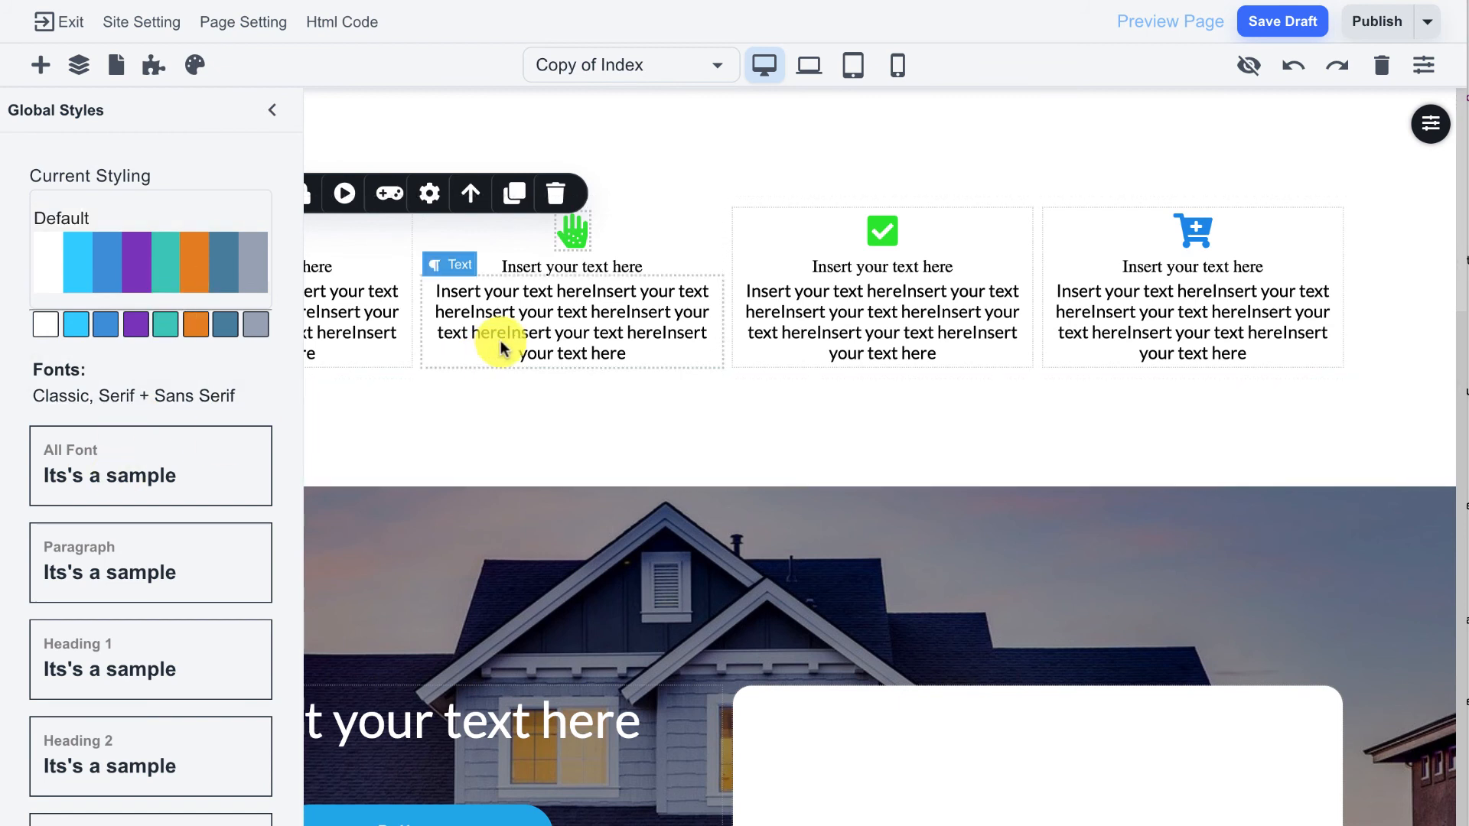
{"action": "left_click", "coordinate": [130, 482]}
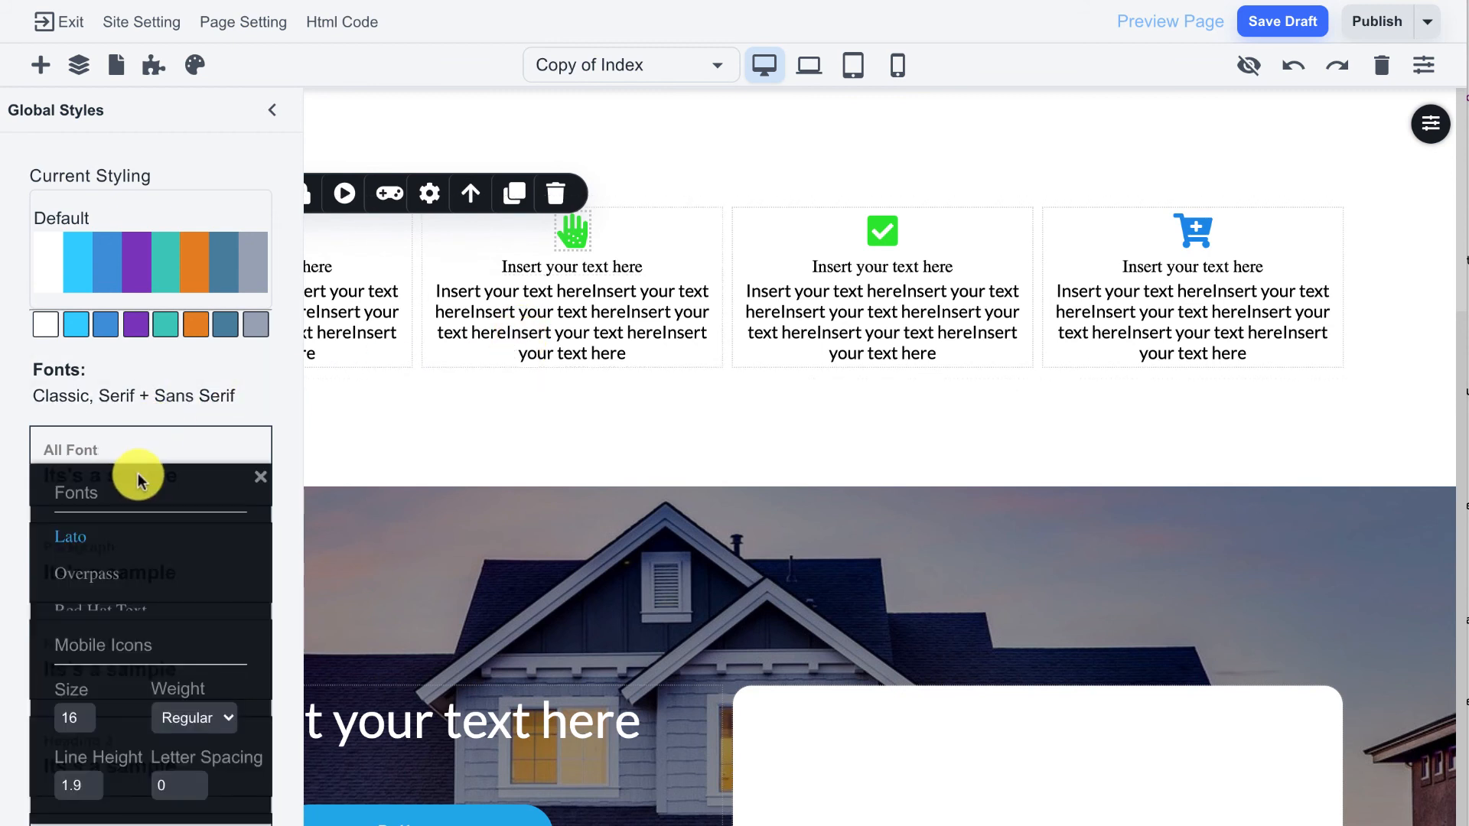
{"action": "scroll", "coordinate": [131, 564], "scroll_direction": "down", "scroll_amount": 4}
{"action": "scroll", "coordinate": [130, 564], "scroll_direction": "down", "scroll_amount": 2}
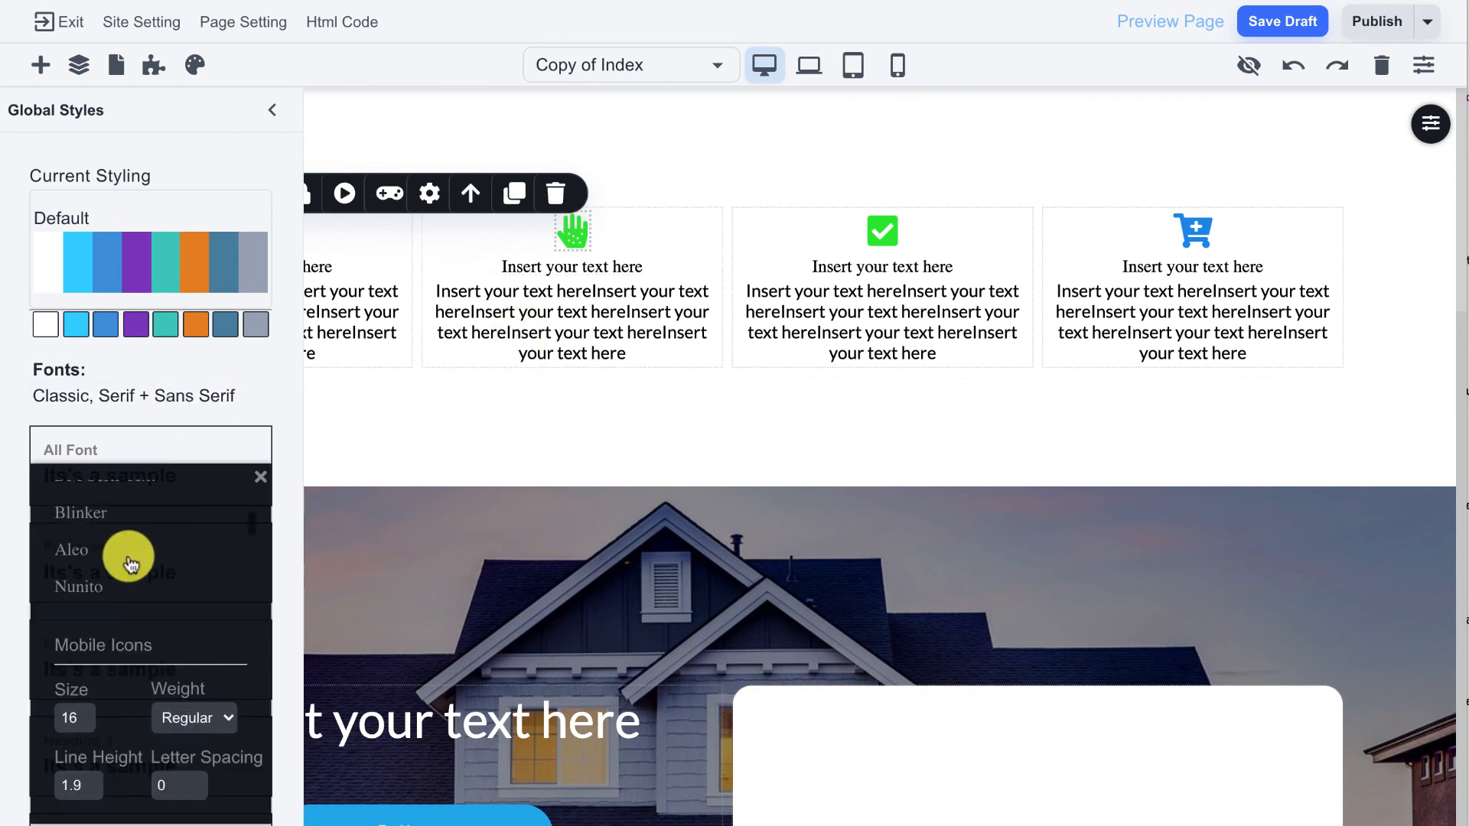
{"action": "left_click", "coordinate": [93, 565]}
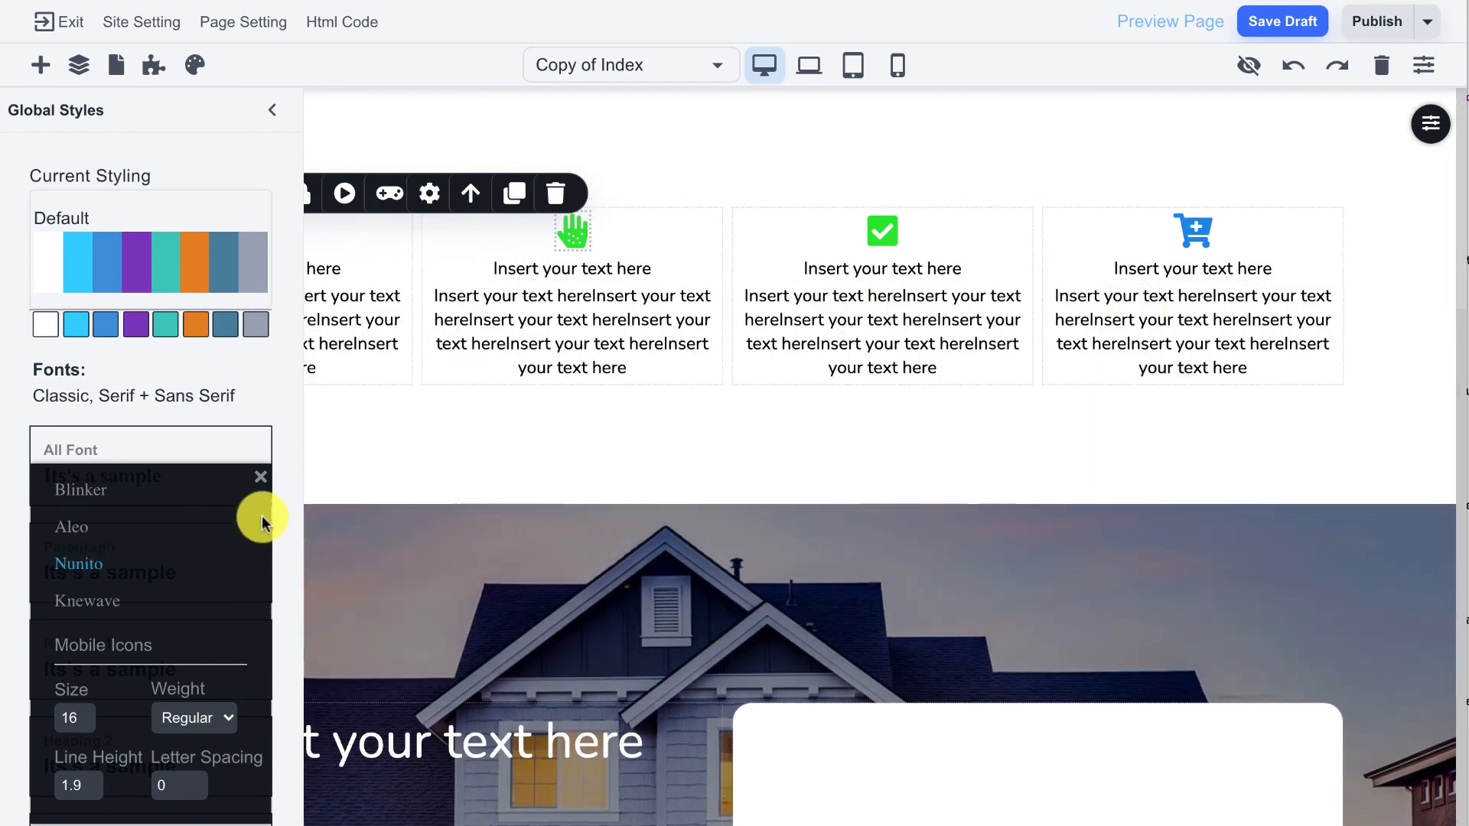
{"action": "left_click", "coordinate": [261, 478]}
{"action": "scroll", "coordinate": [190, 605], "scroll_direction": "down", "scroll_amount": 1}
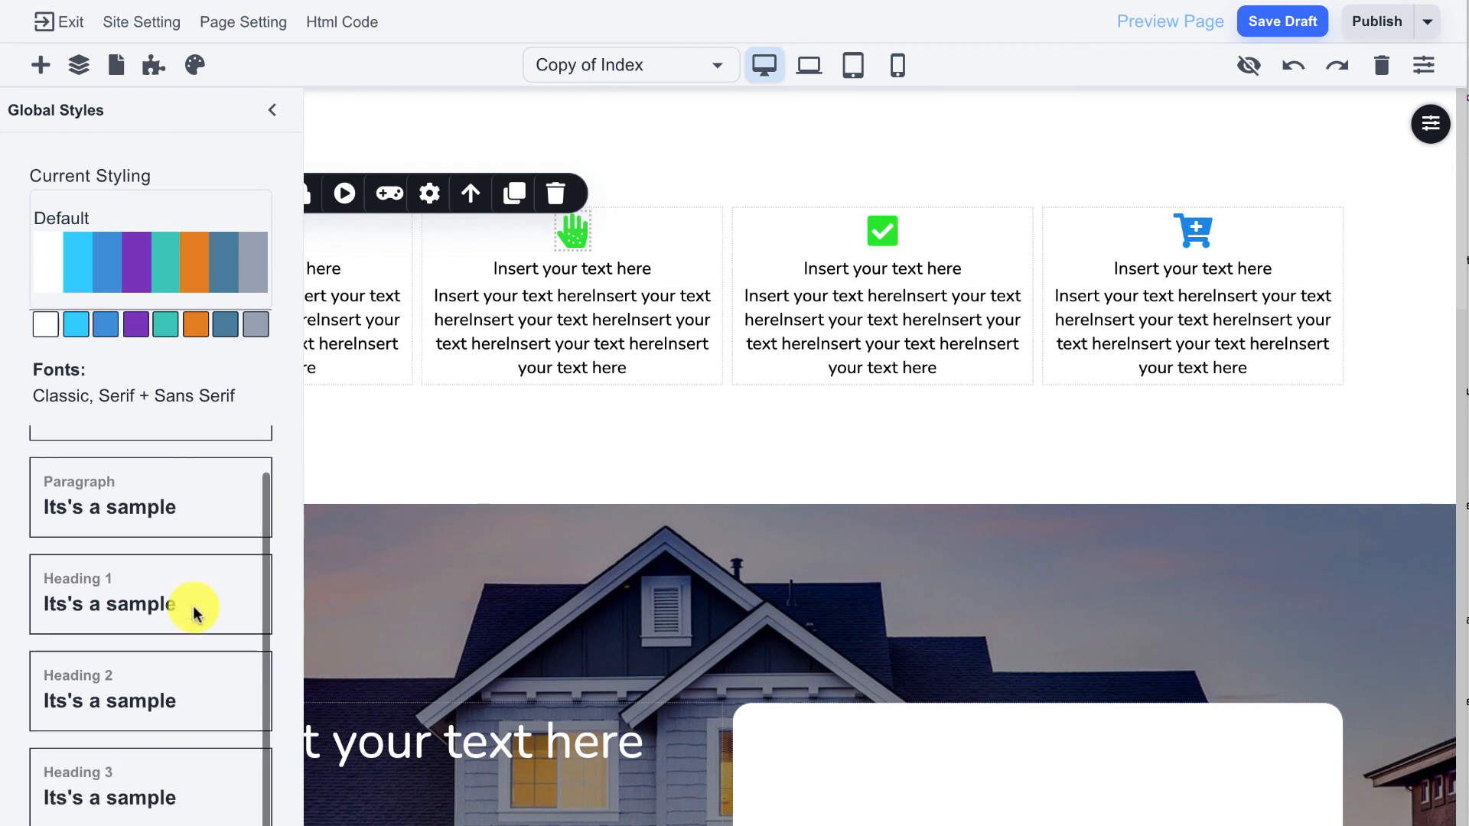
{"action": "scroll", "coordinate": [88, 528], "scroll_direction": "up", "scroll_amount": 1}
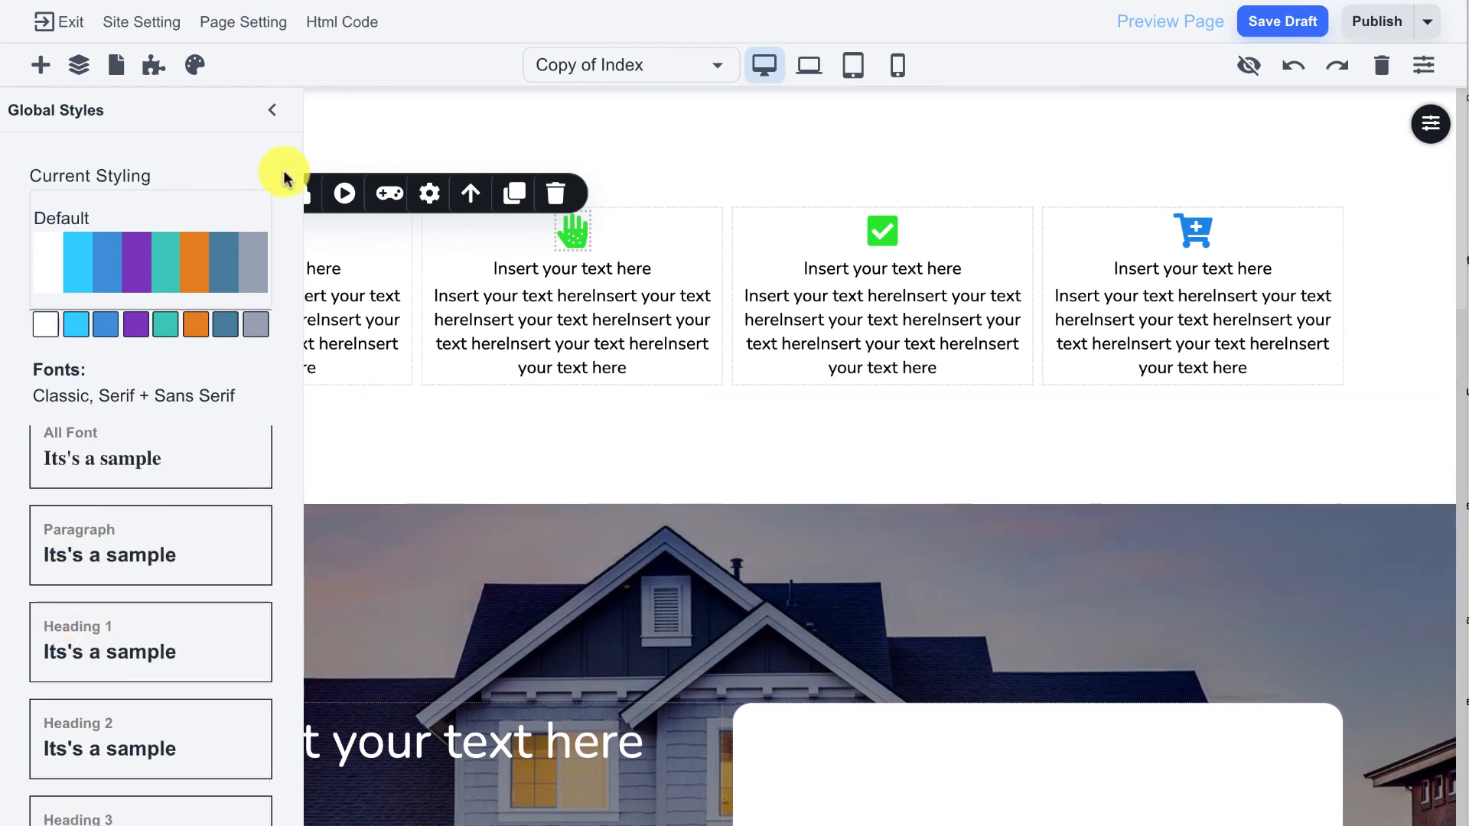
{"action": "left_click", "coordinate": [274, 122]}
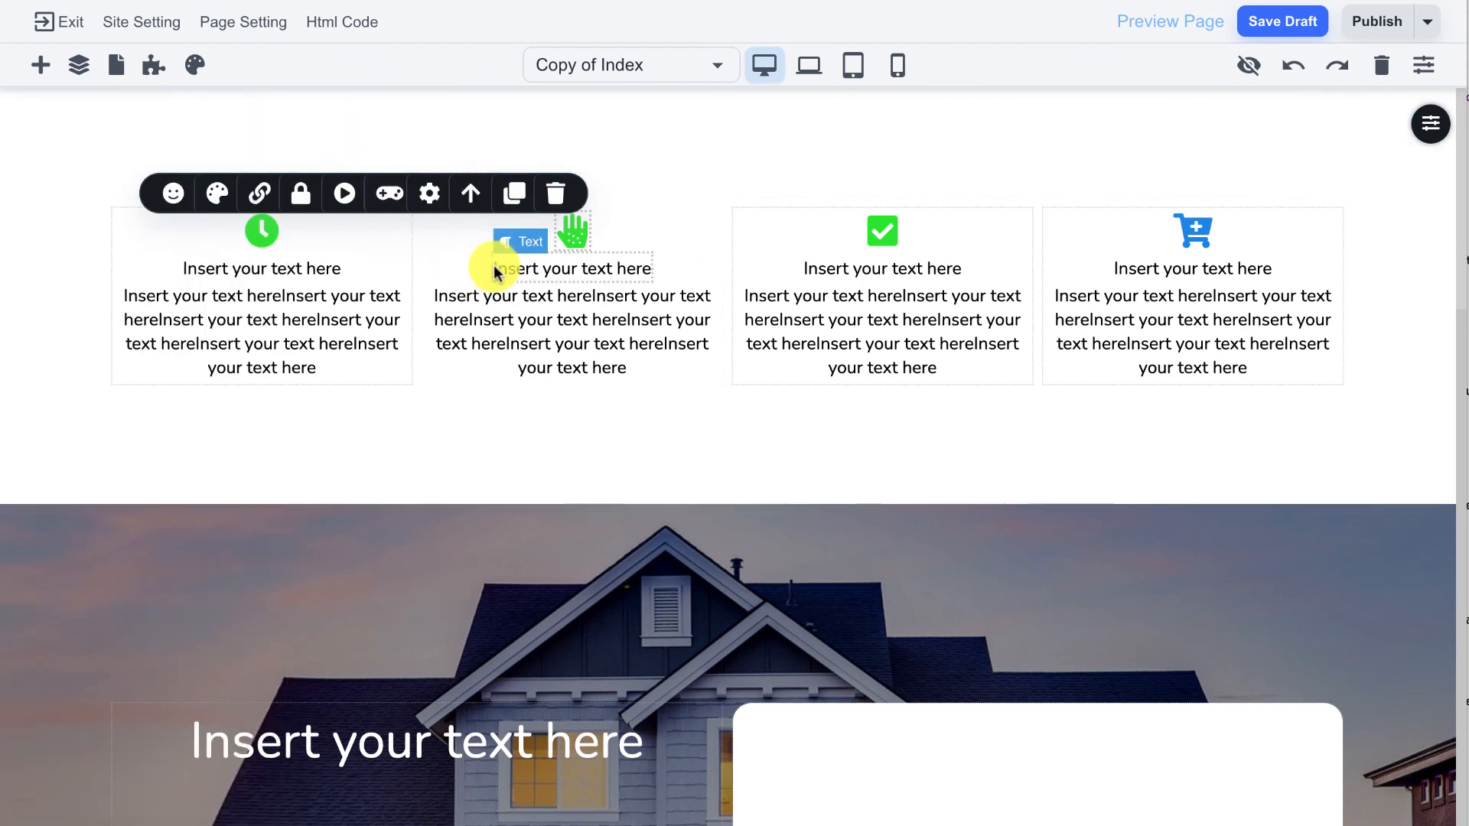
Set the typography of the short text under the hand icon to H1, and change it to H6.
{"action": "left_click", "coordinate": [494, 269]}
{"action": "left_click", "coordinate": [114, 231]}
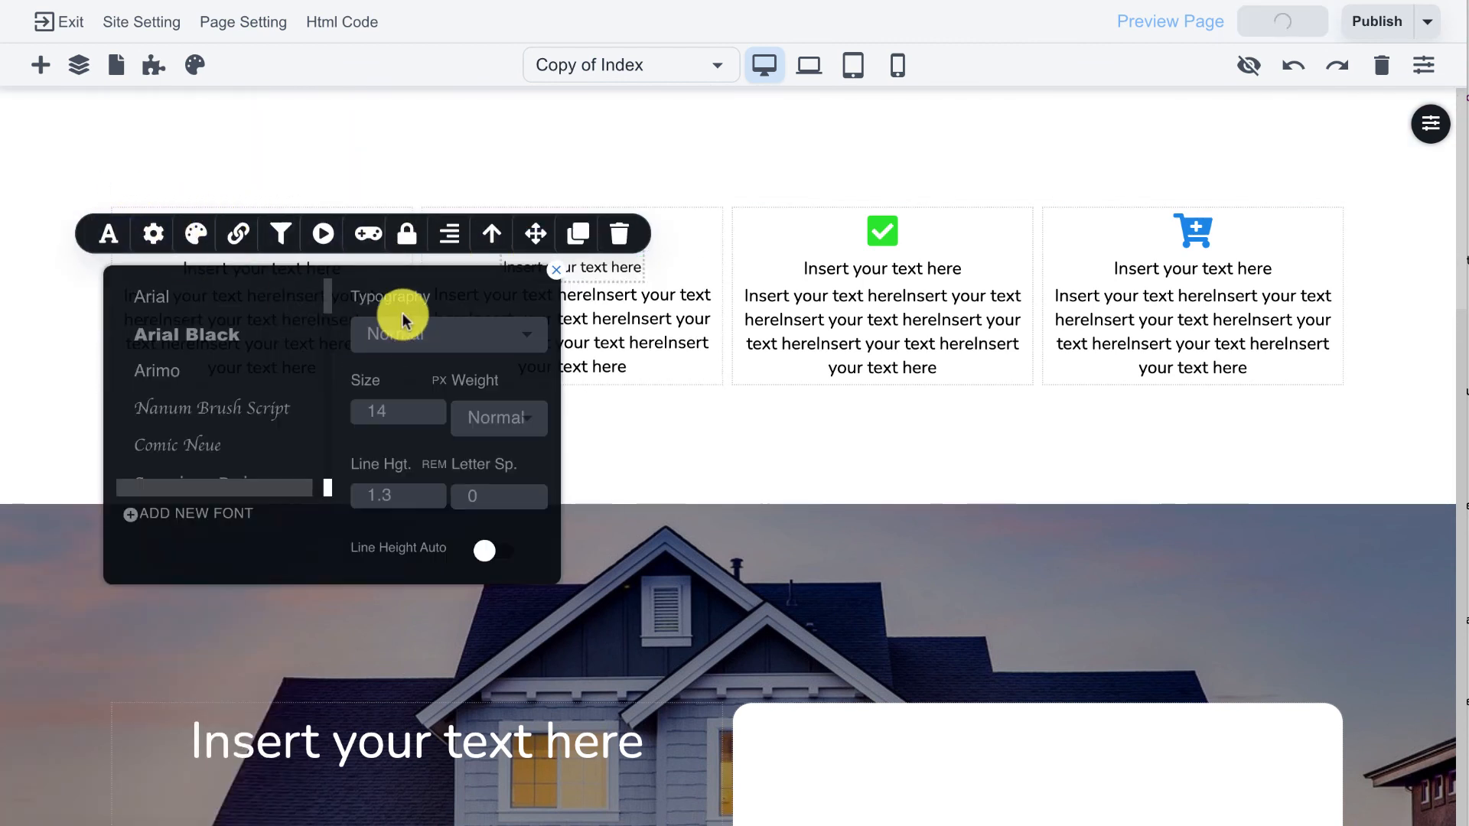
{"action": "left_click_drag", "start_coordinate": [363, 304], "coordinate": [422, 301]}
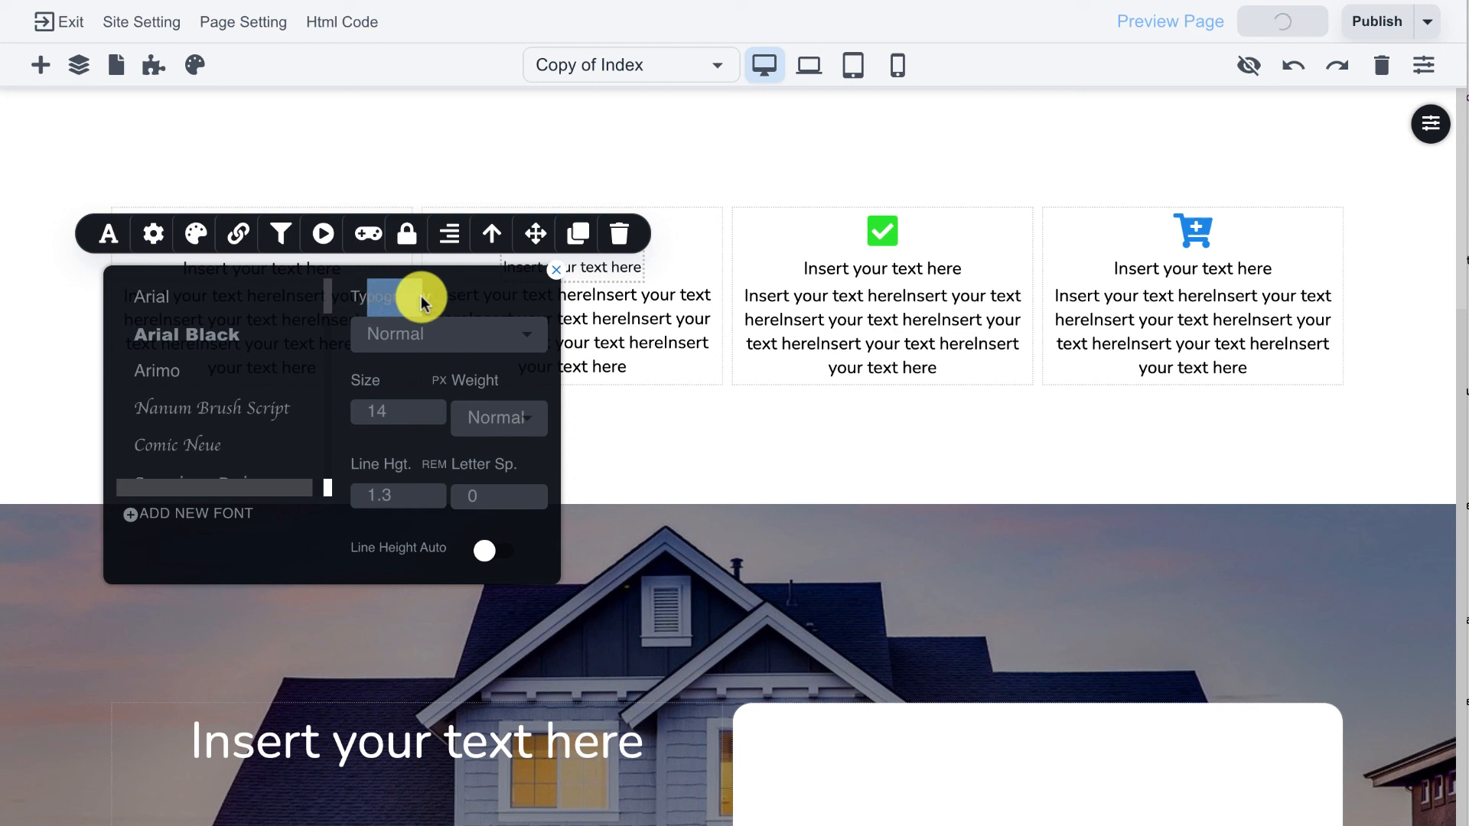
{"action": "left_click", "coordinate": [423, 337]}
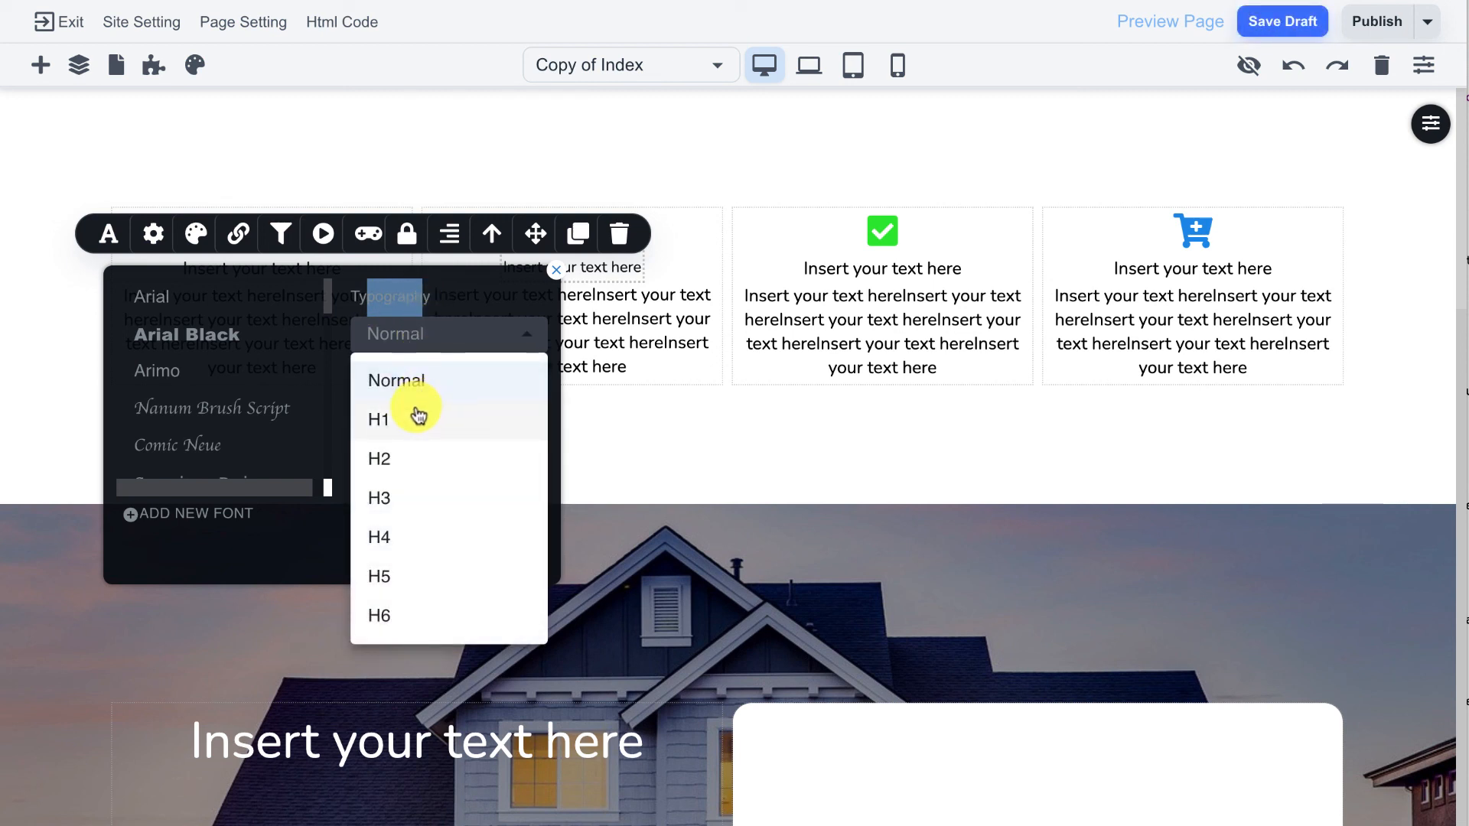
{"action": "left_click", "coordinate": [417, 433]}
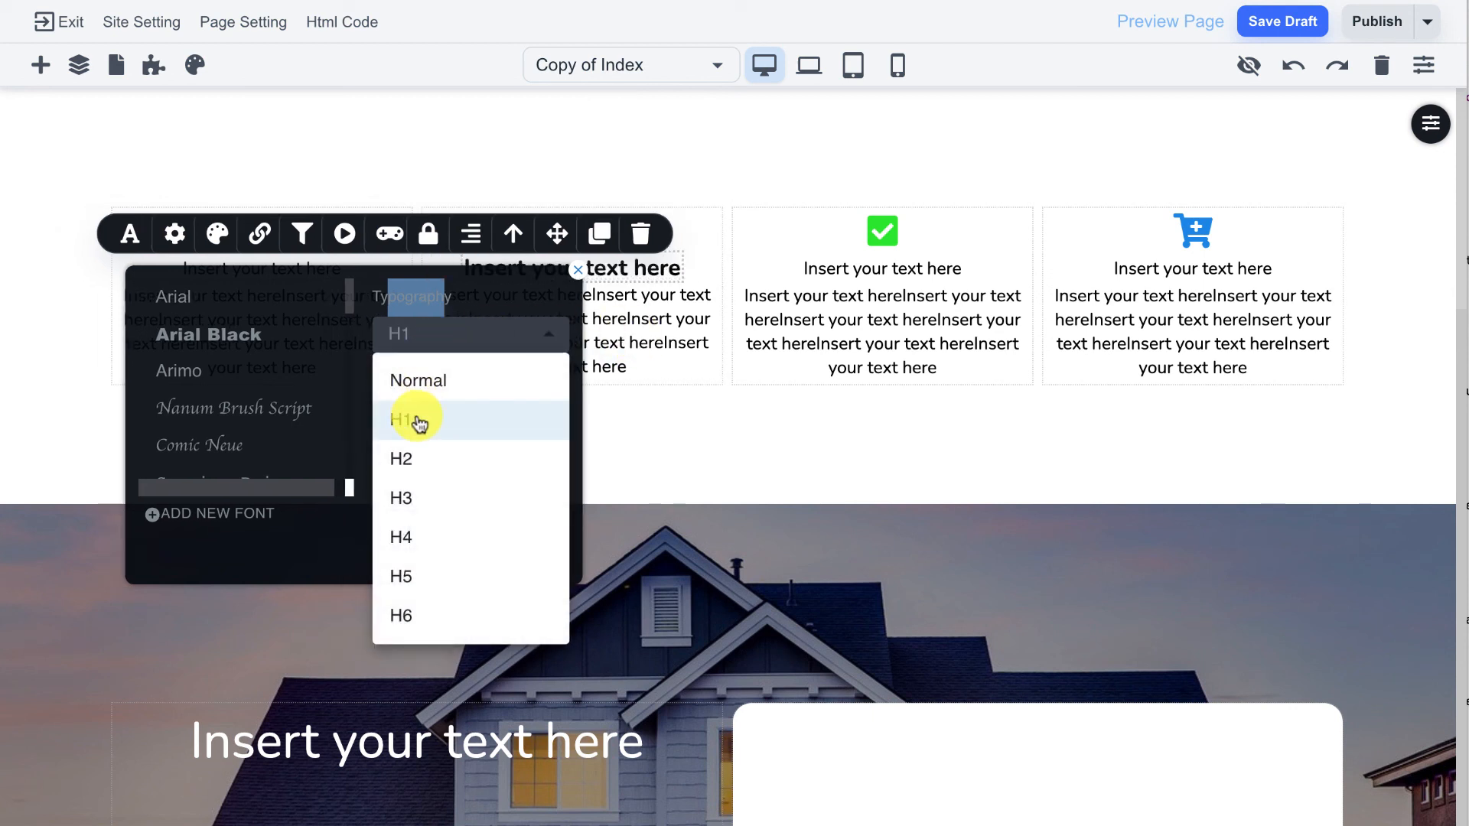
{"action": "left_click", "coordinate": [403, 612]}
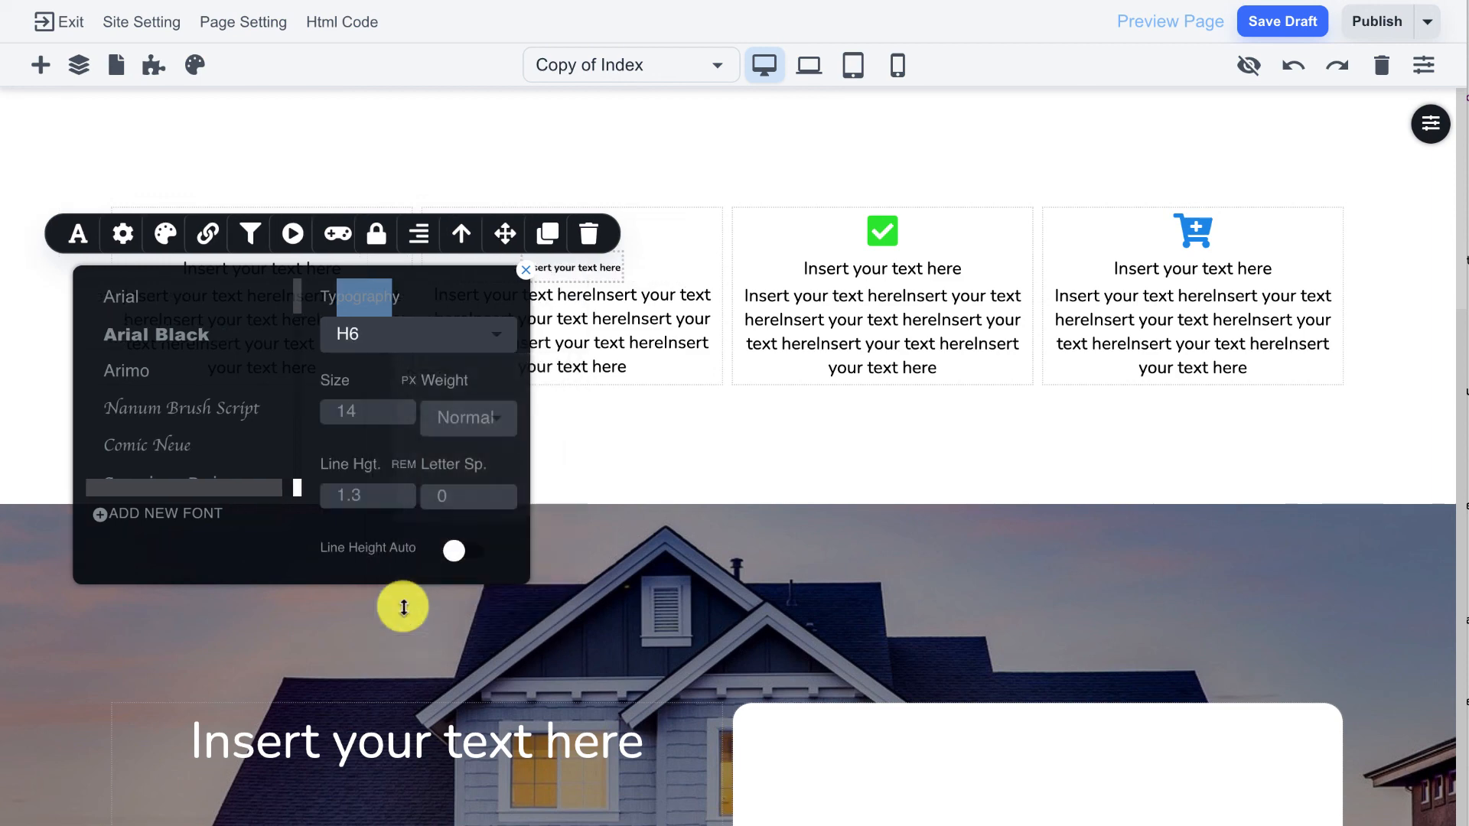
{"action": "left_click", "coordinate": [636, 350]}
{"action": "left_click", "coordinate": [811, 297]}
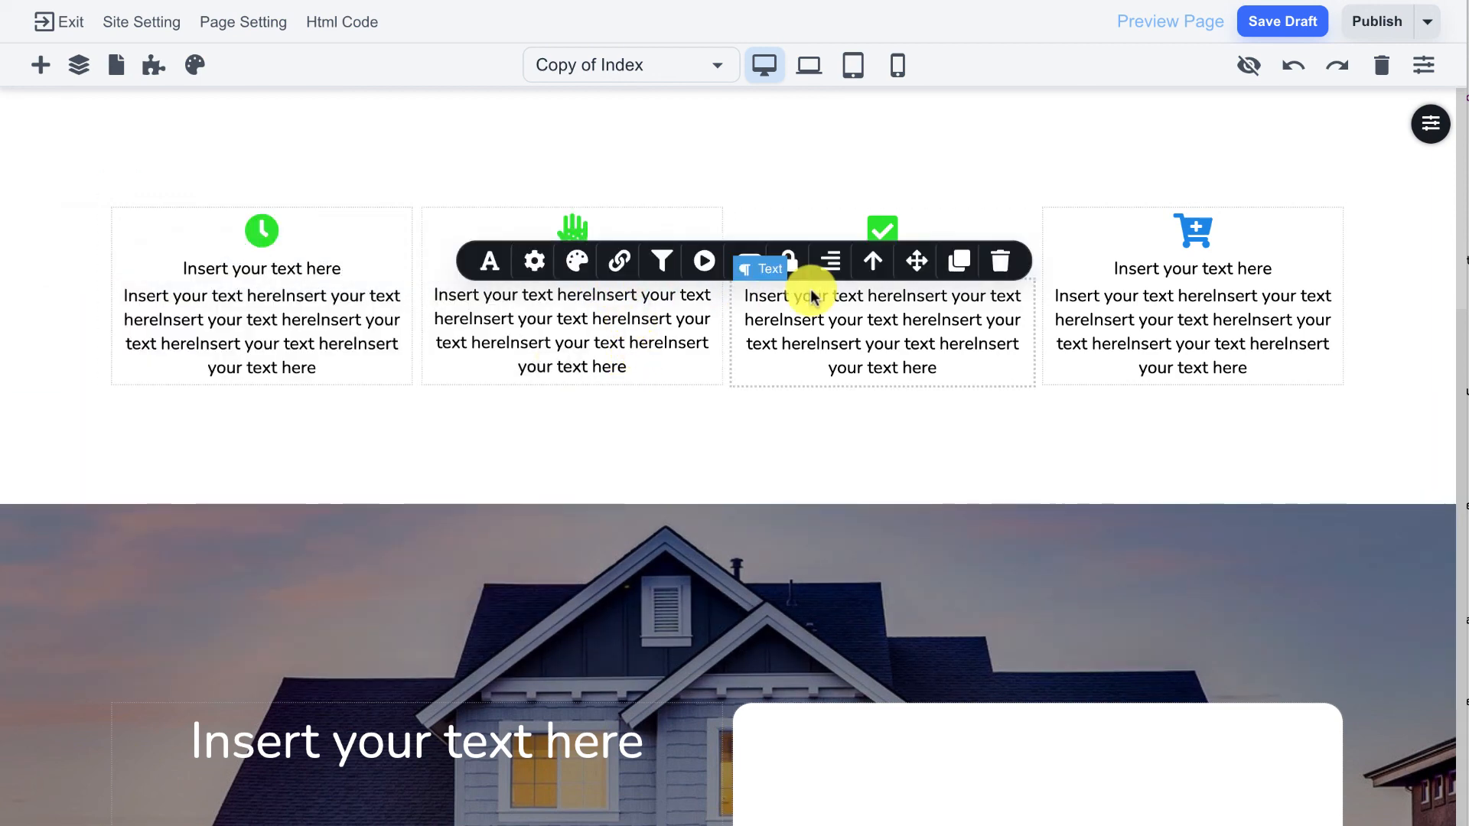
{"action": "left_click", "coordinate": [631, 237]}
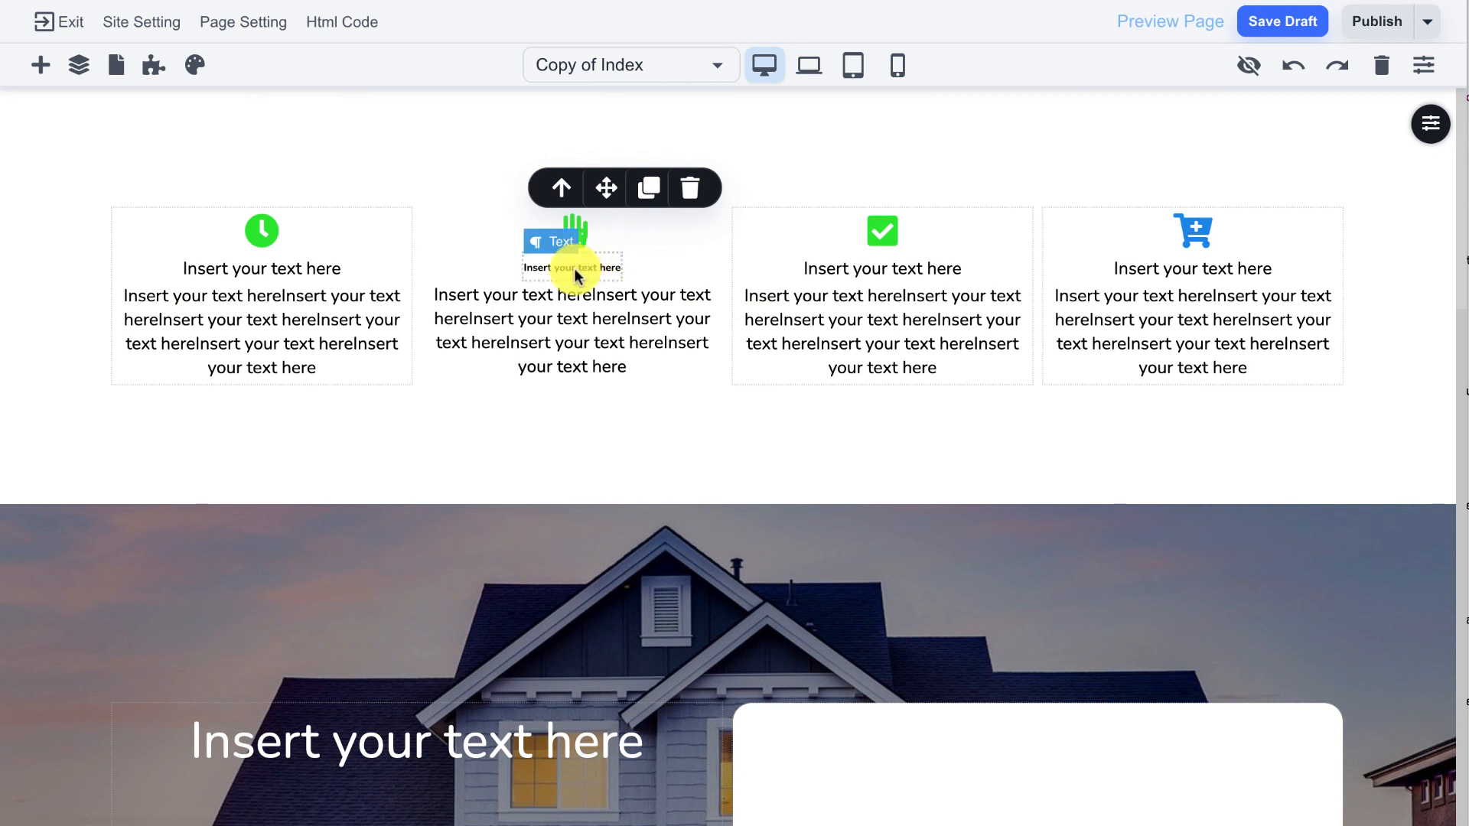
Recolor the hand icon in the second column with the pink shade 400, #EC407A.
{"action": "left_click", "coordinate": [193, 65]}
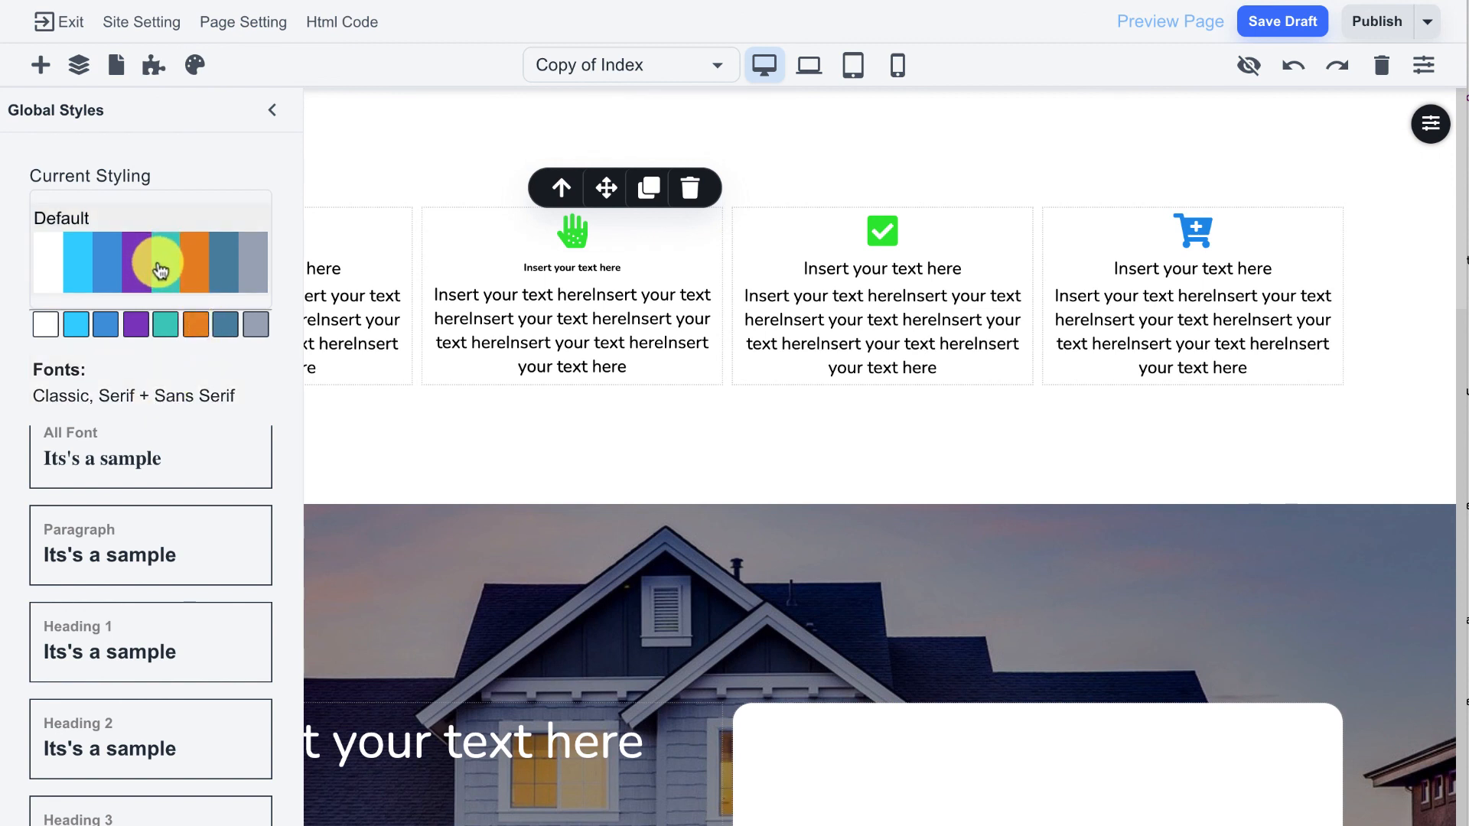
{"action": "left_click", "coordinate": [576, 233]}
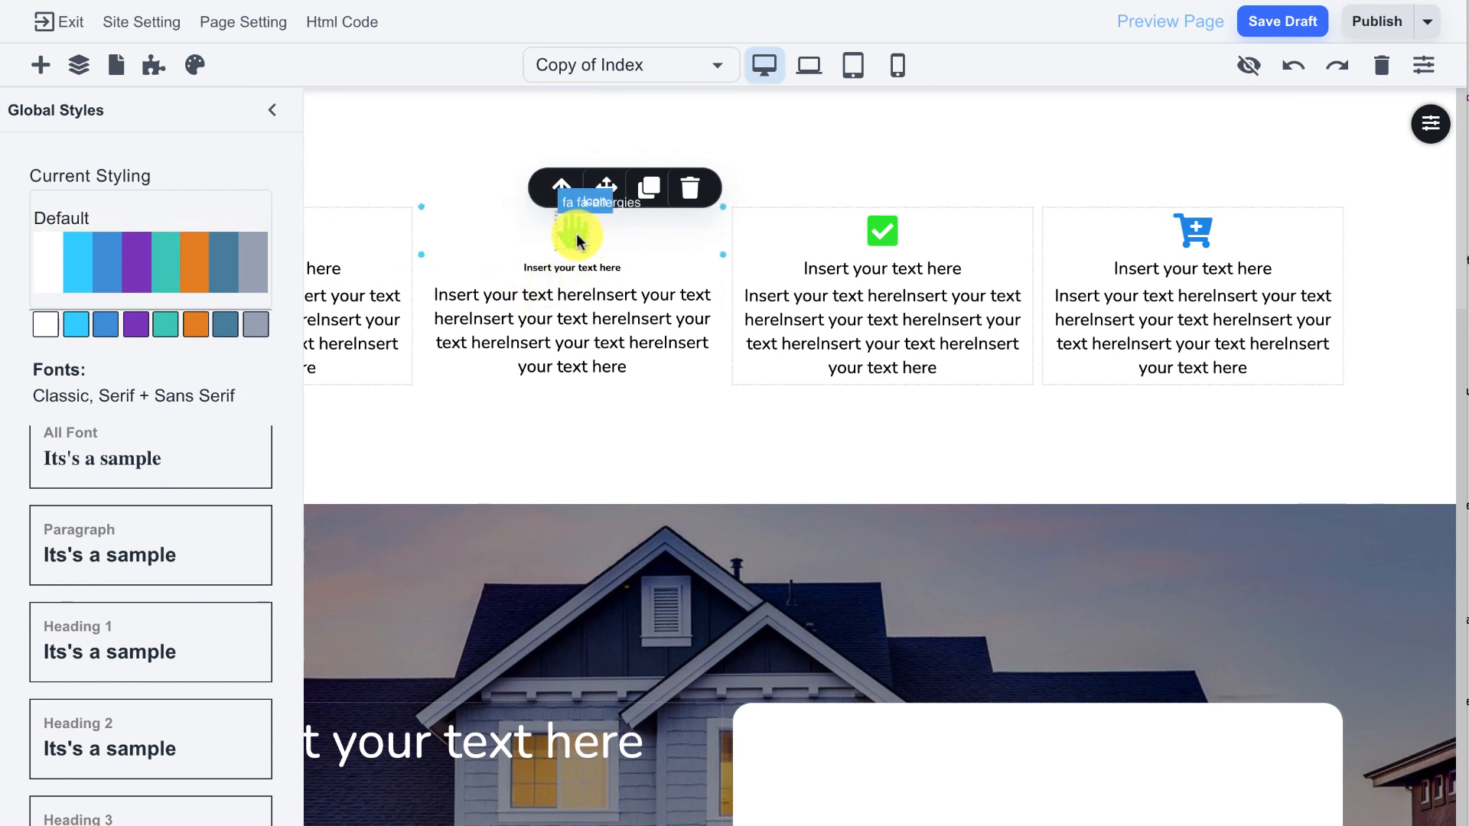
{"action": "left_click", "coordinate": [278, 109]}
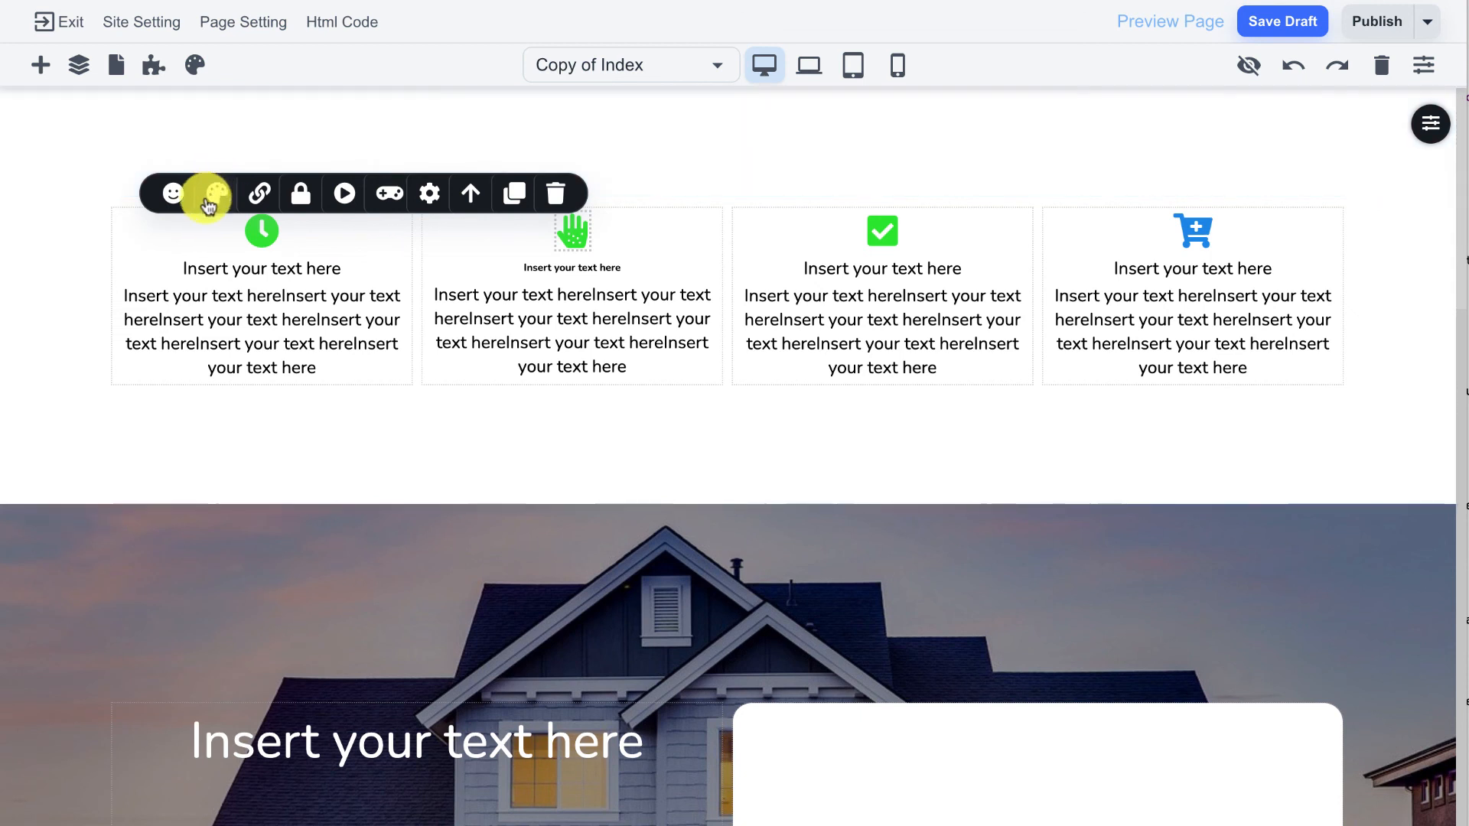
{"action": "left_click", "coordinate": [217, 196]}
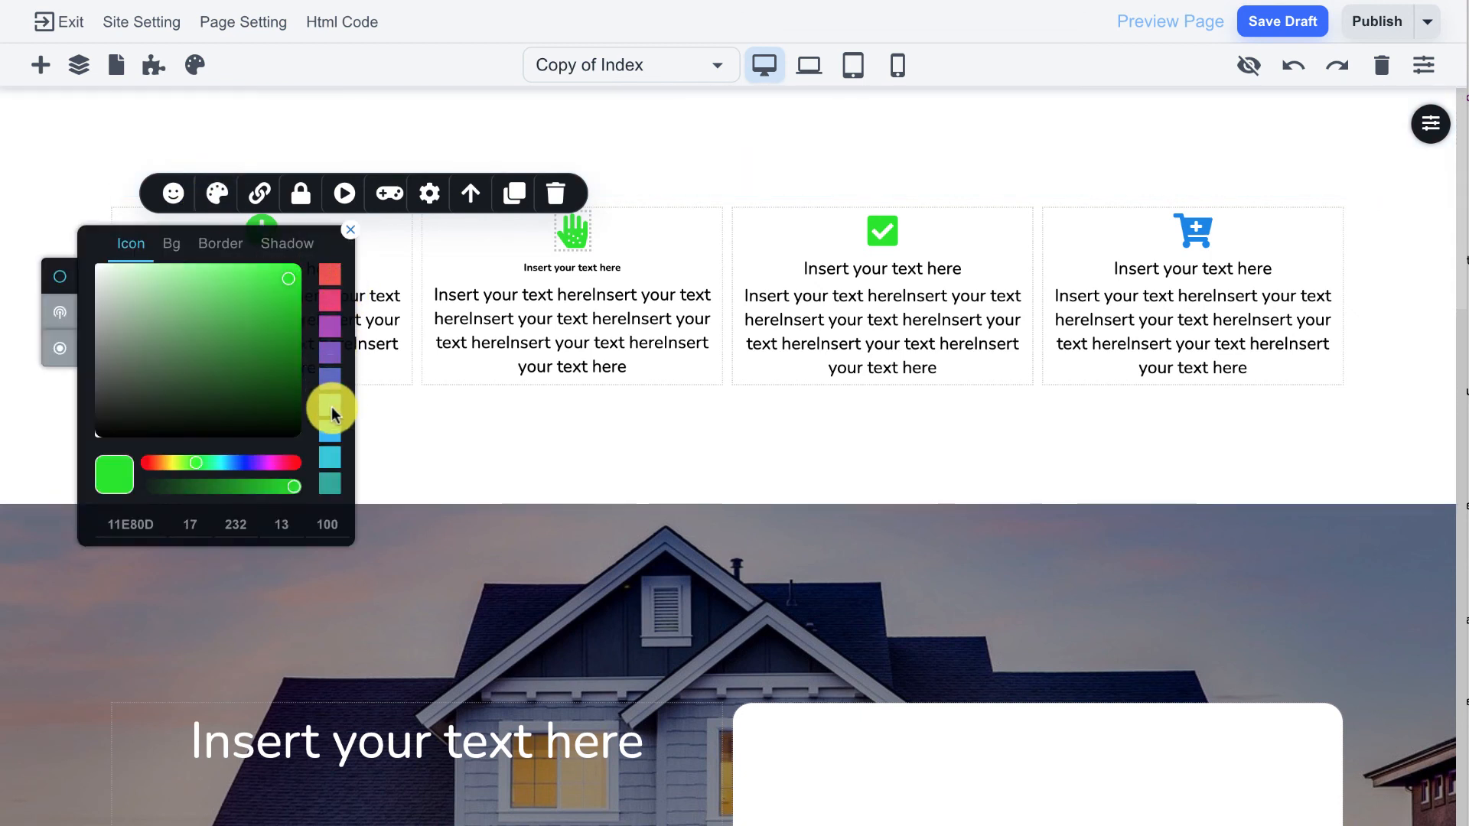
{"action": "left_click", "coordinate": [325, 308]}
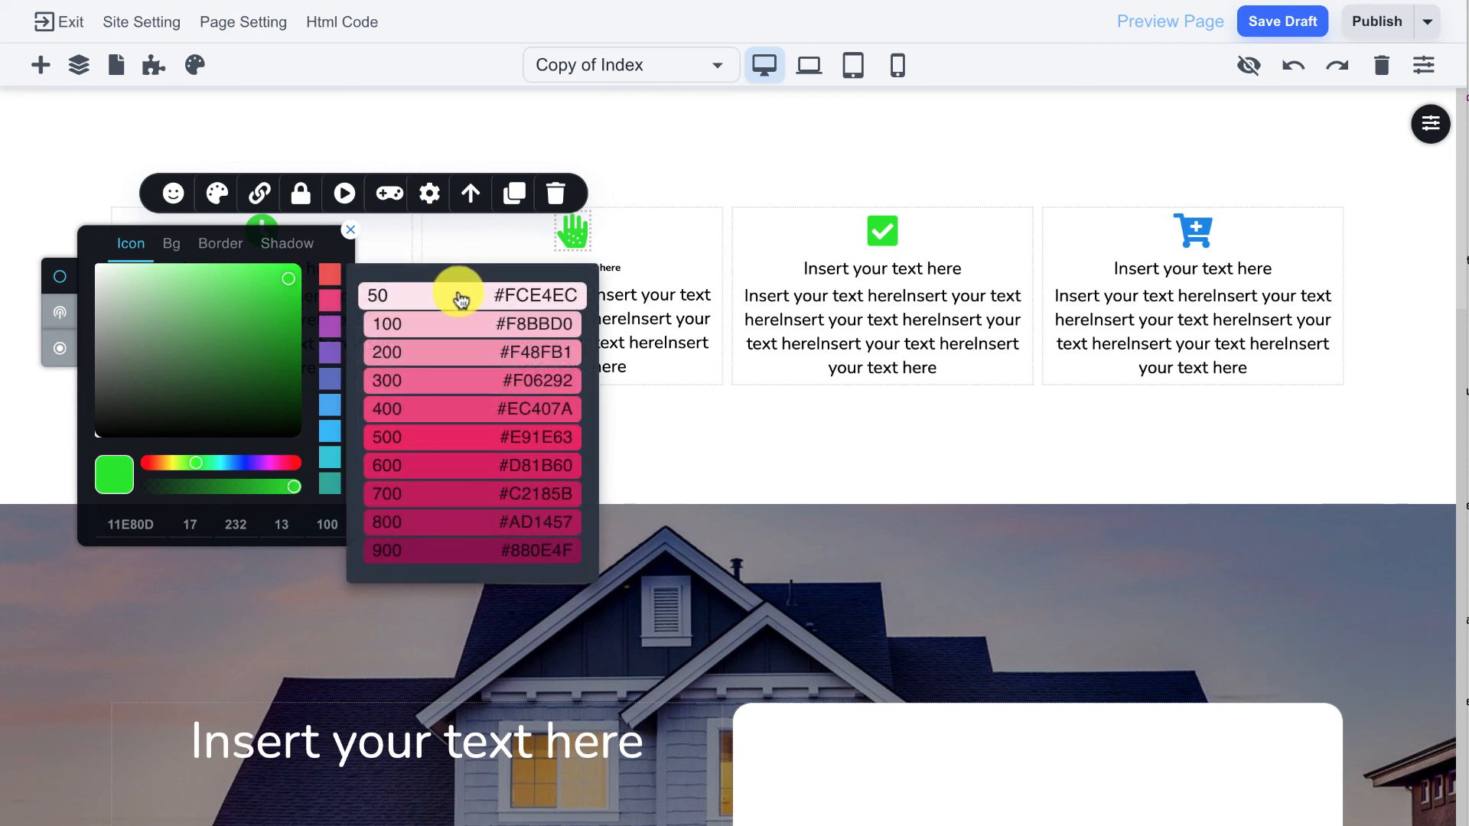
{"action": "left_click", "coordinate": [472, 420]}
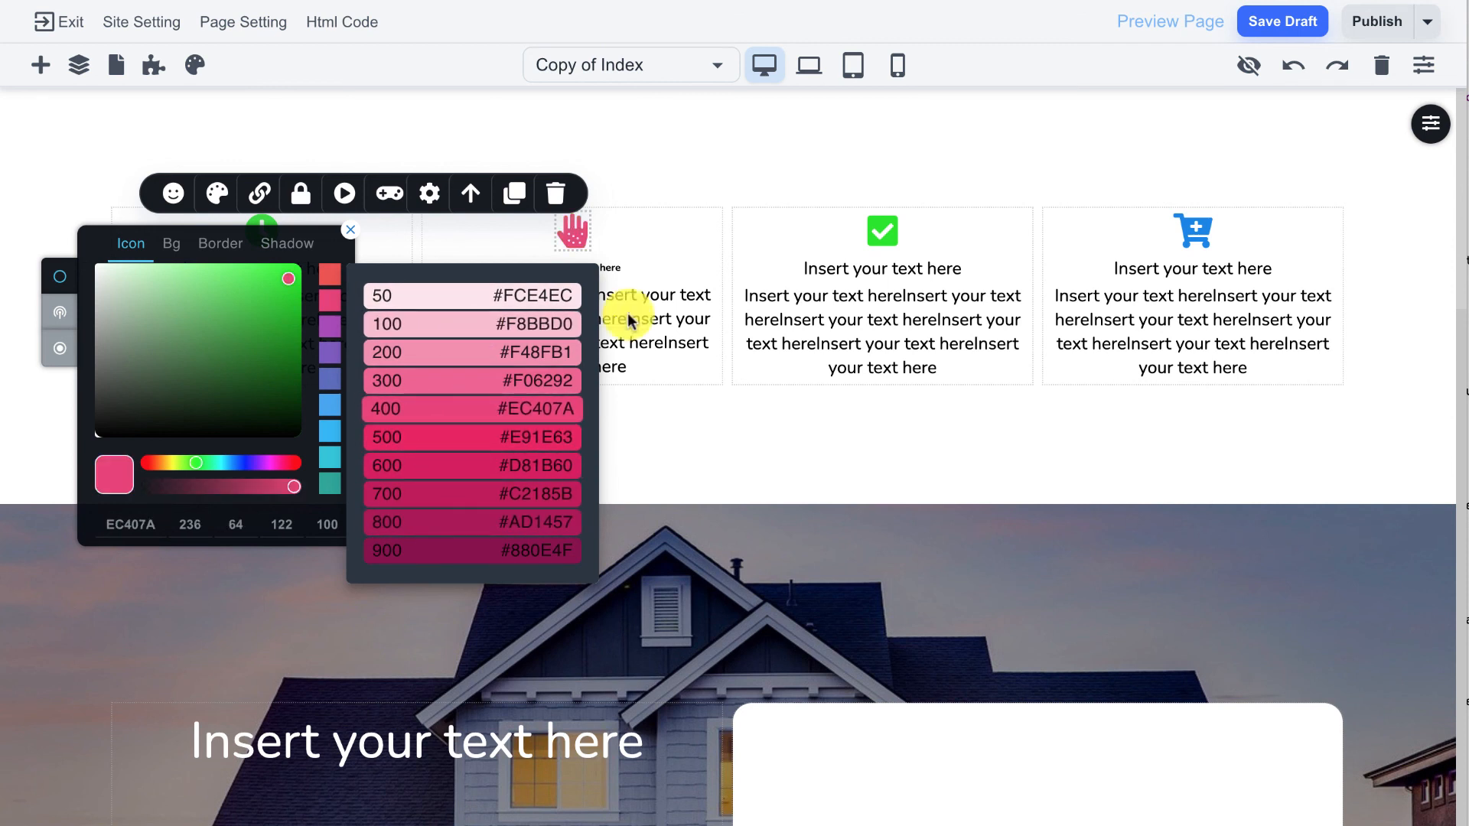
{"action": "left_click", "coordinate": [567, 237]}
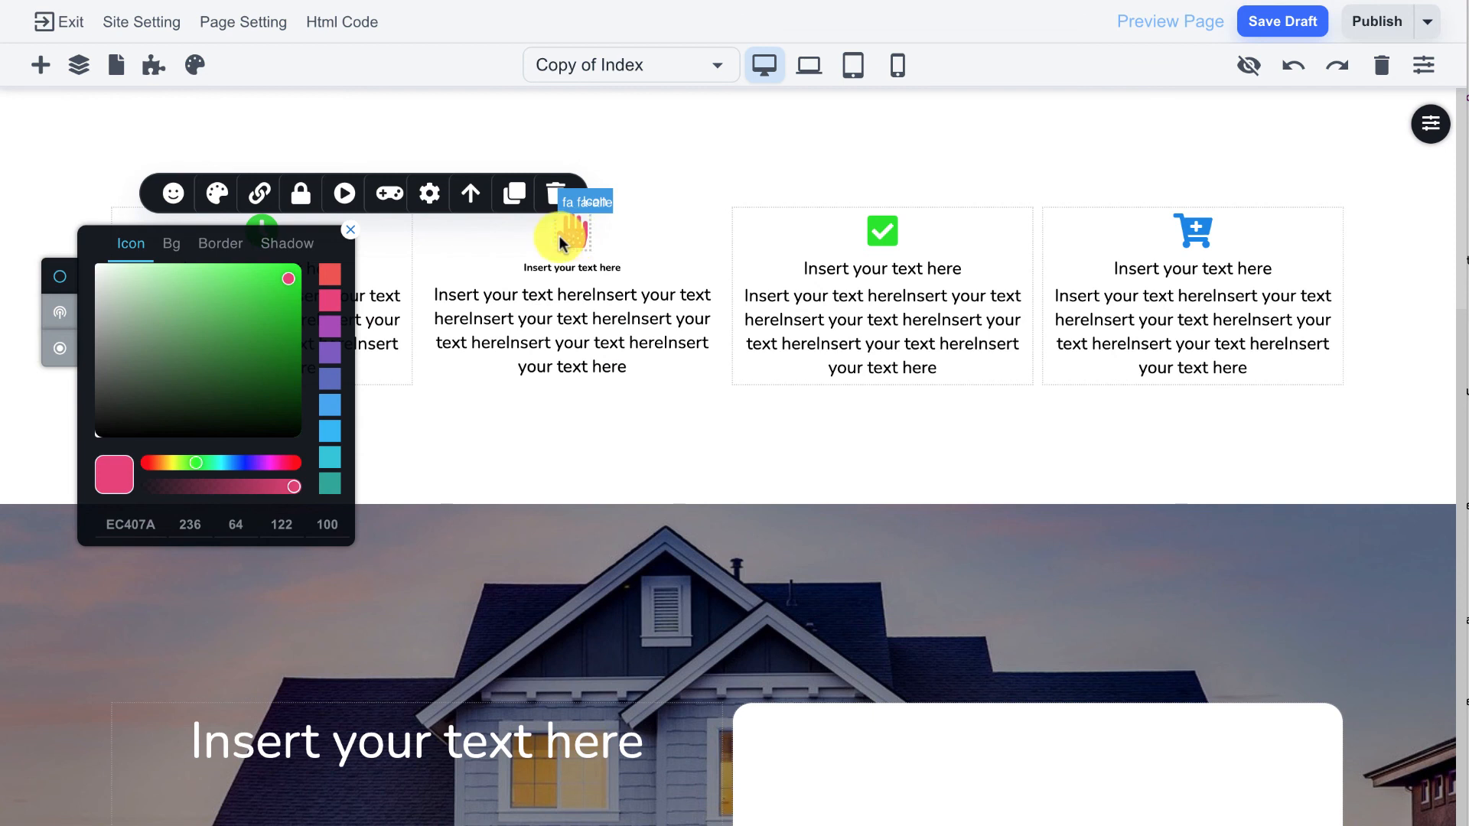
{"action": "left_click", "coordinate": [349, 232]}
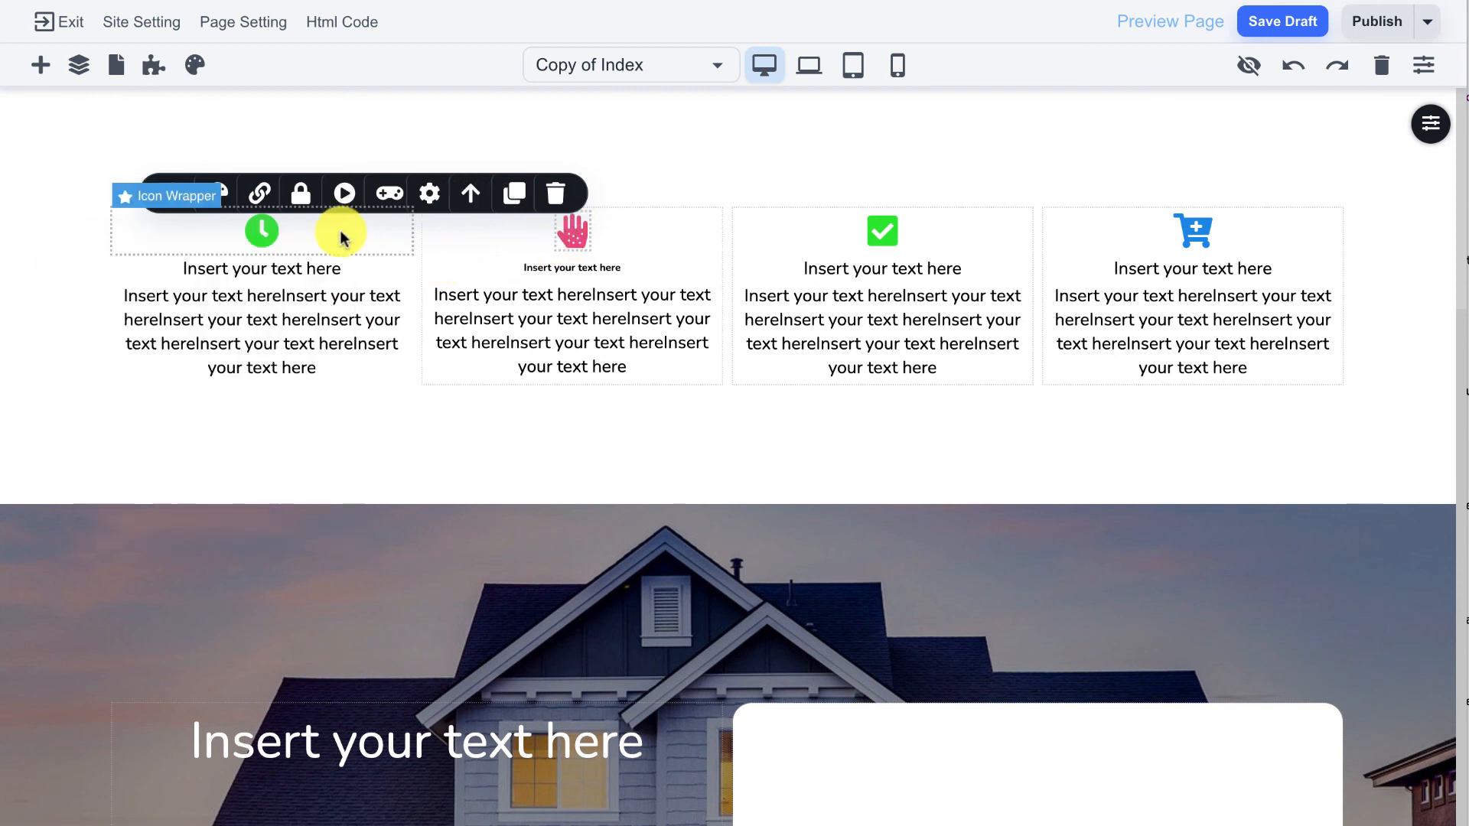
Check the site's applications and exit the page editor without saving the changes.
{"action": "left_click", "coordinate": [155, 71]}
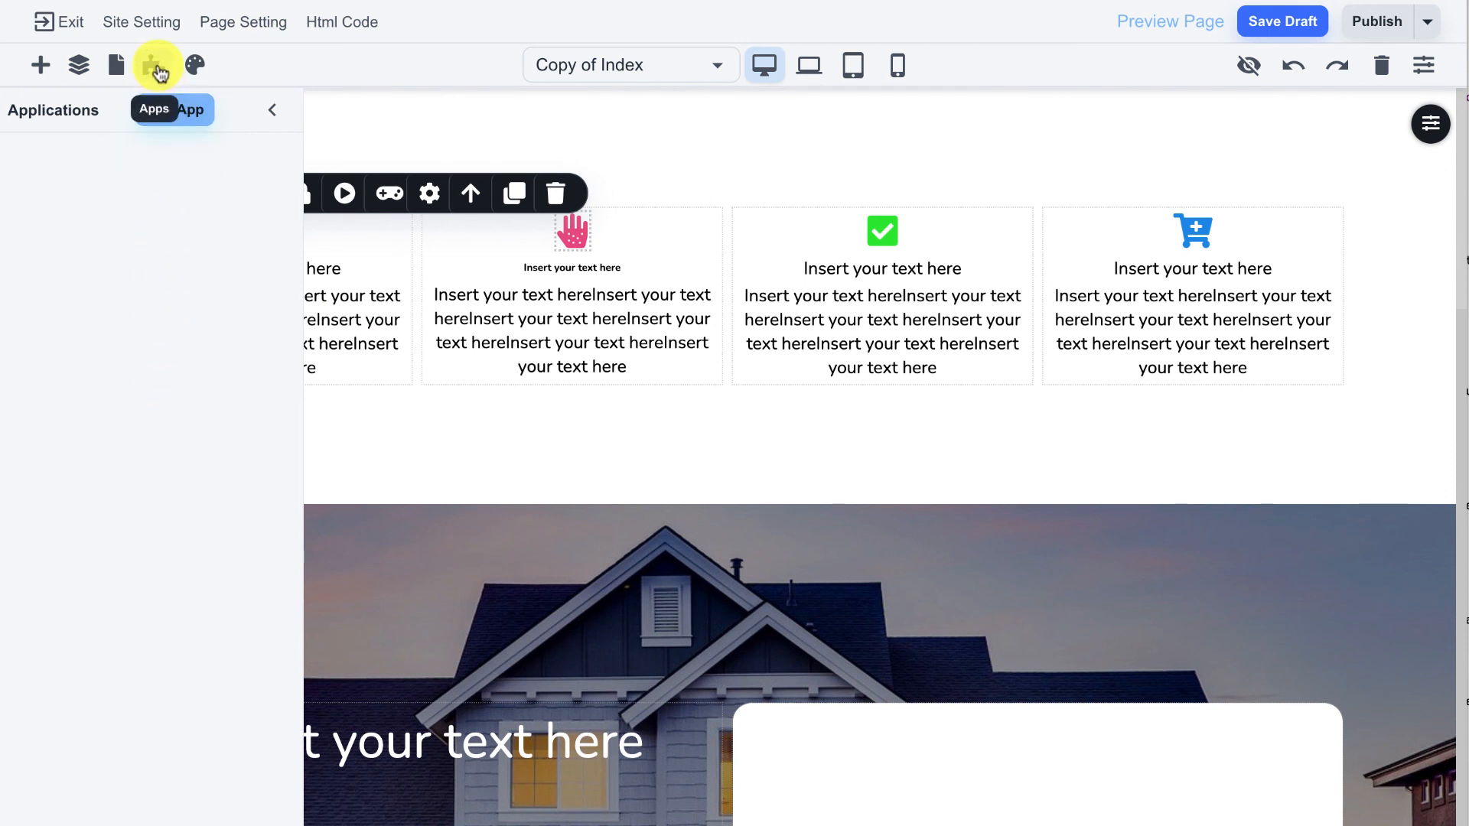
{"action": "left_click", "coordinate": [268, 101]}
{"action": "scroll", "coordinate": [669, 382], "scroll_direction": "down", "scroll_amount": 1}
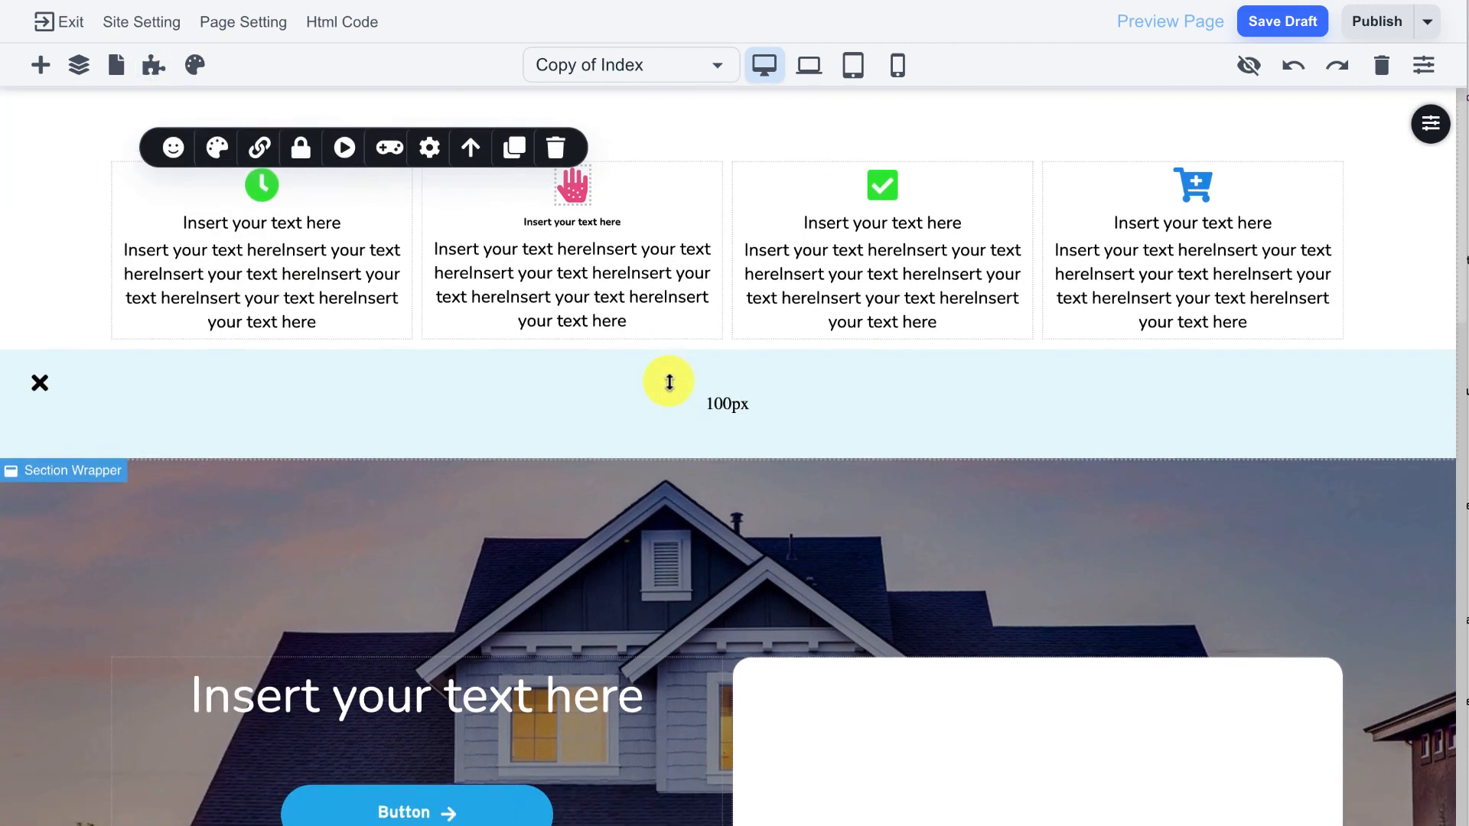
{"action": "scroll", "coordinate": [669, 382], "scroll_direction": "down", "scroll_amount": 2}
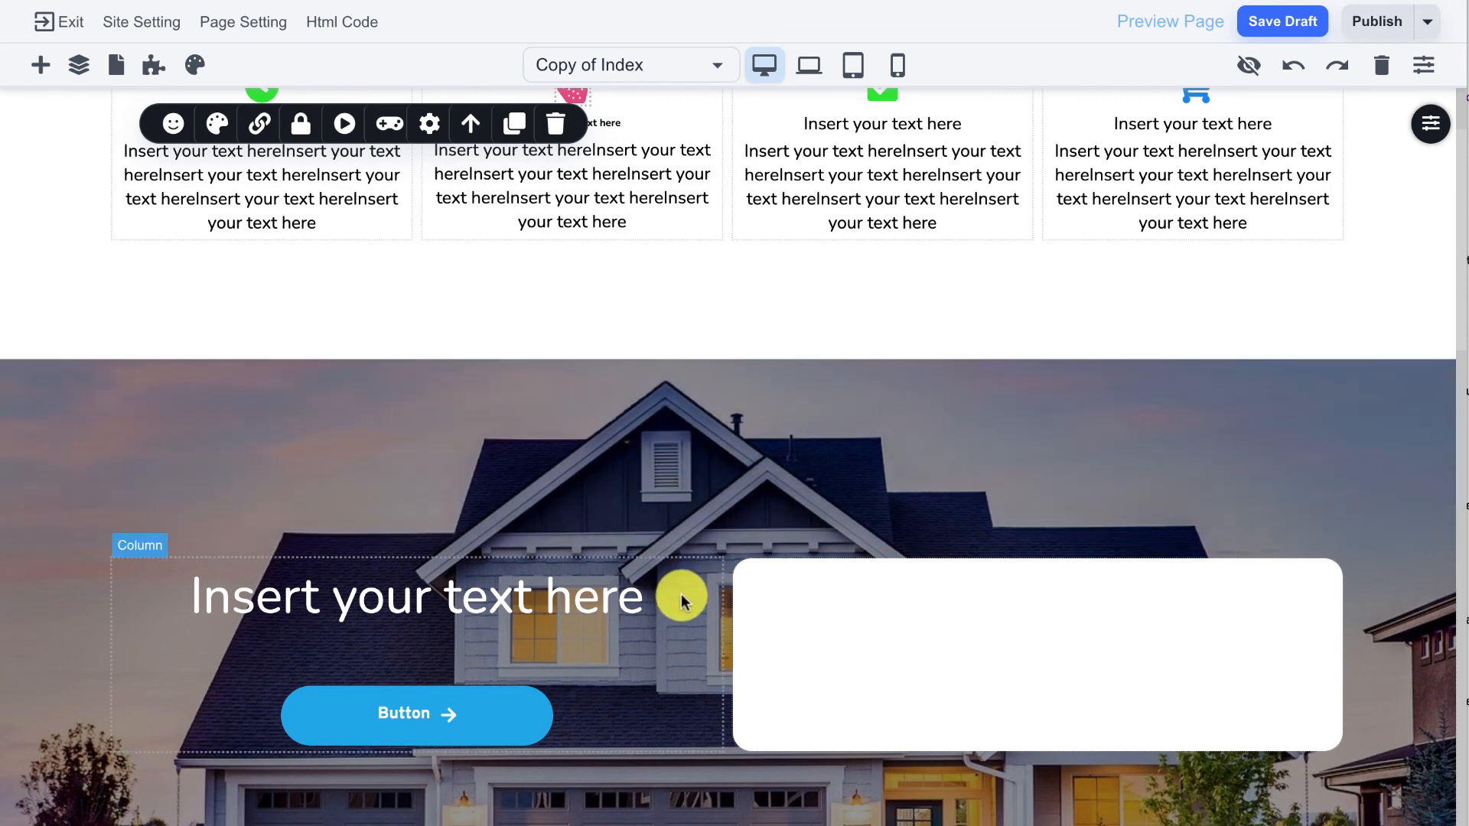
{"action": "scroll", "coordinate": [692, 523], "scroll_direction": "up", "scroll_amount": 3}
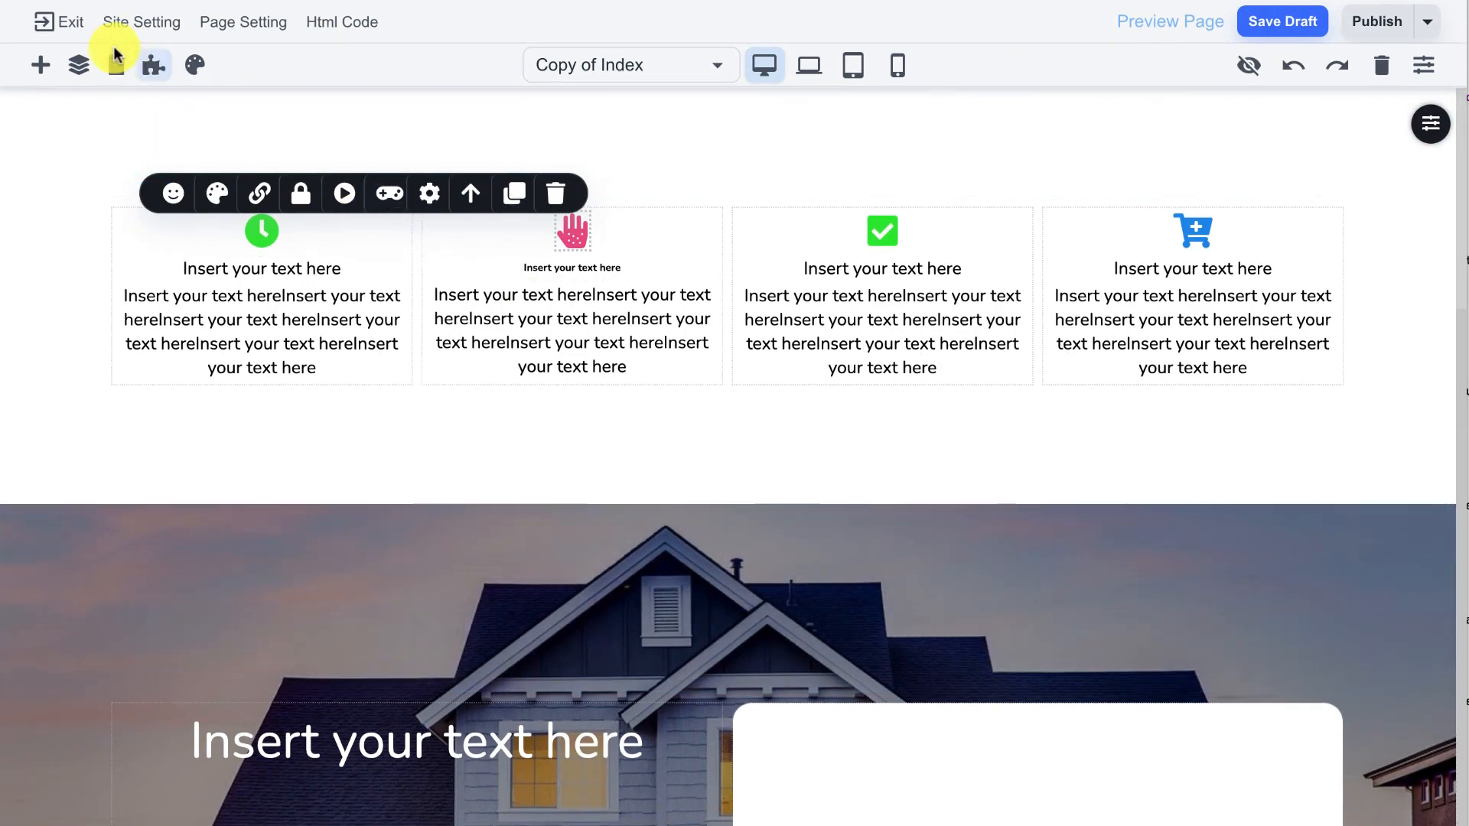
{"action": "left_click", "coordinate": [59, 23]}
{"action": "left_click", "coordinate": [973, 460]}
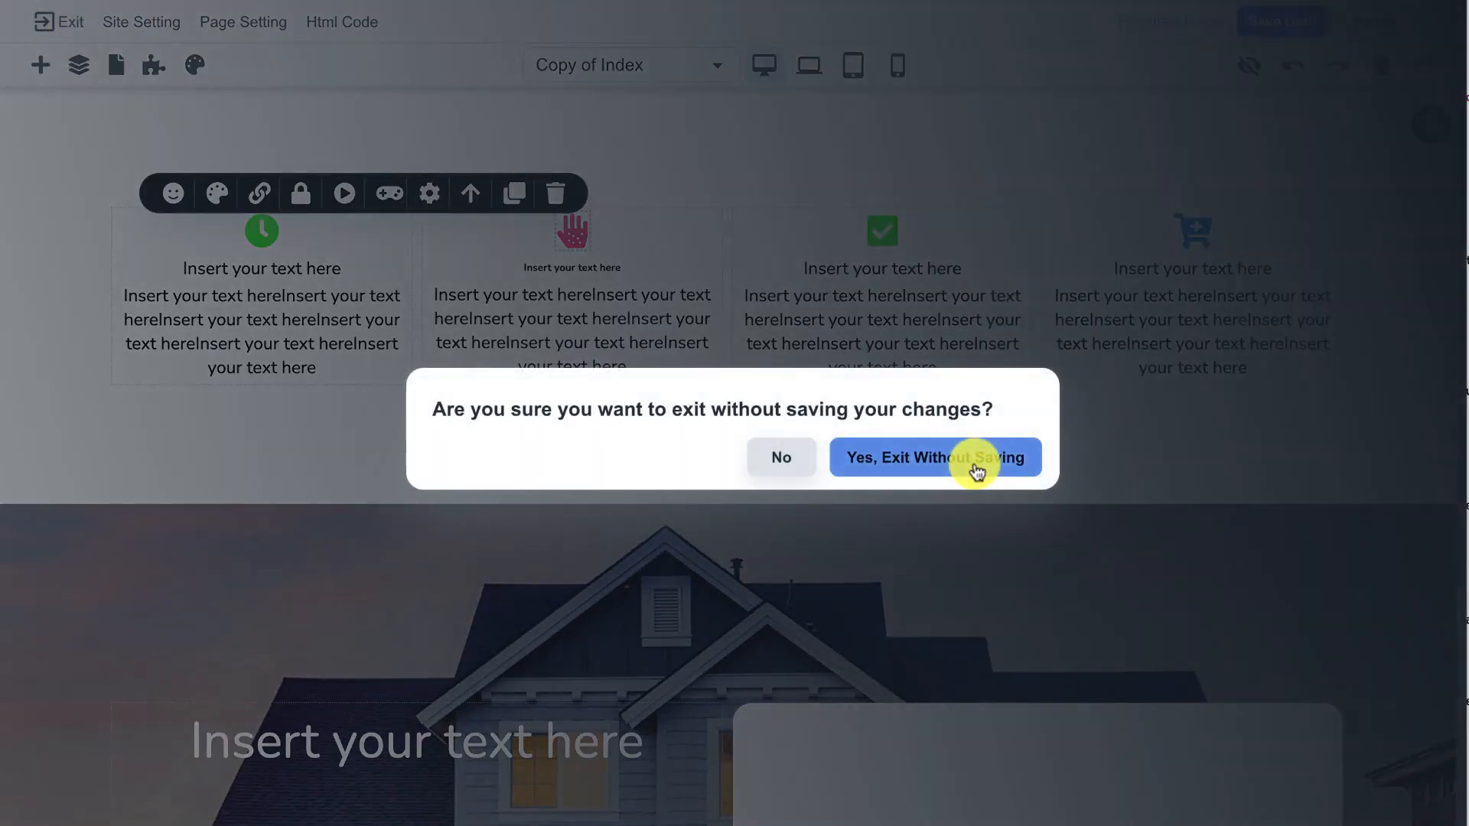